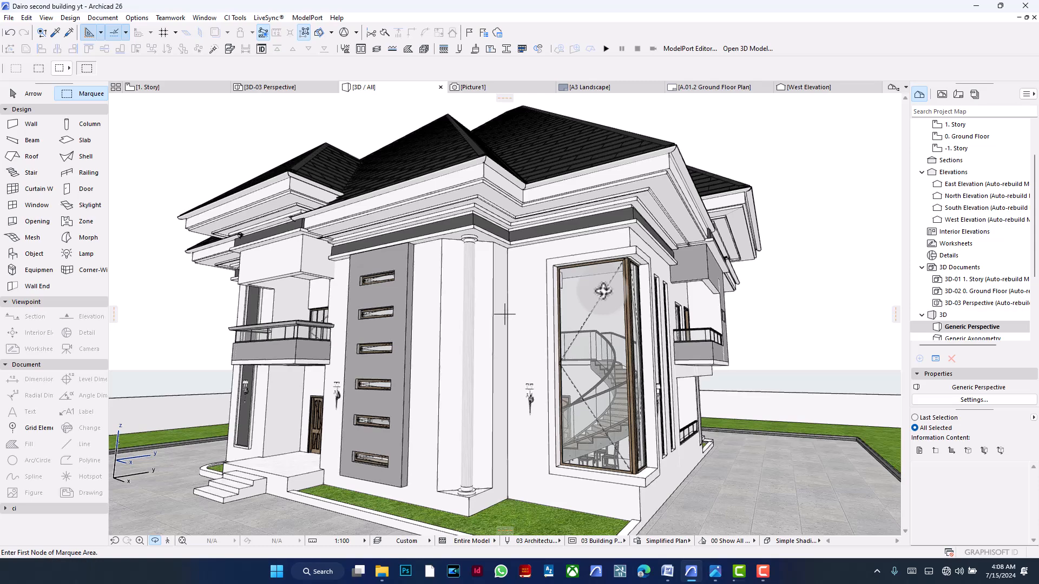
- Set the toprail profile of the upper balcony railing above the entrance to Rail Wood Complex and apply it
drag(258, 349, 404, 369)
scroll(480, 318, up, 2)
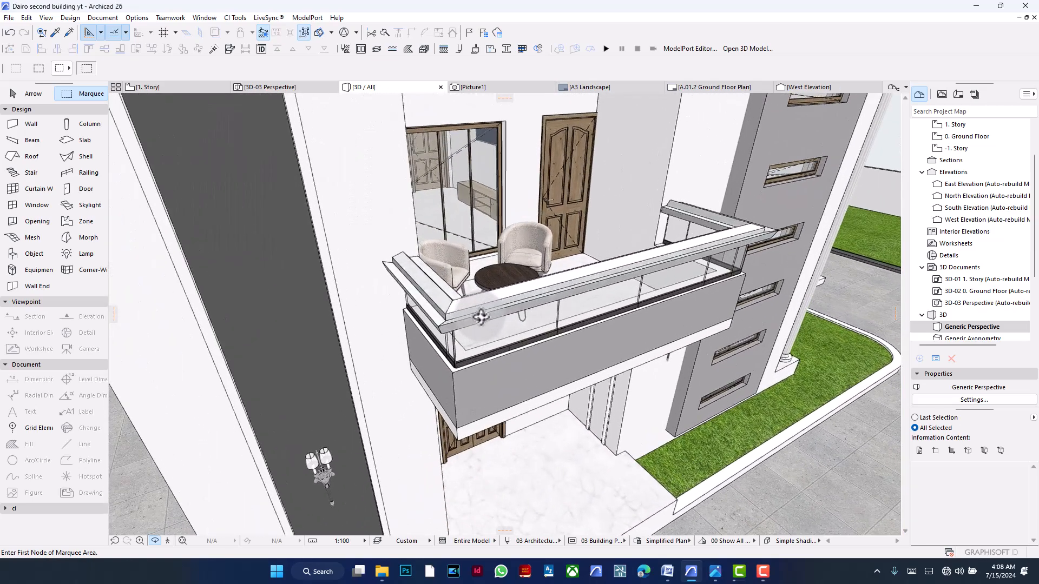
key(Escape)
click(494, 322)
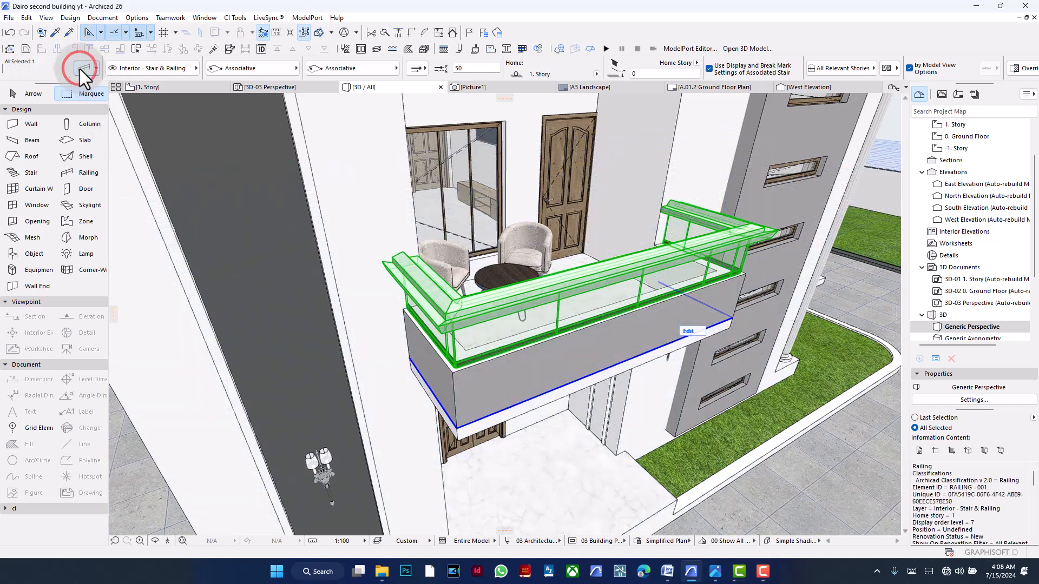
double_click(660, 358)
click(554, 275)
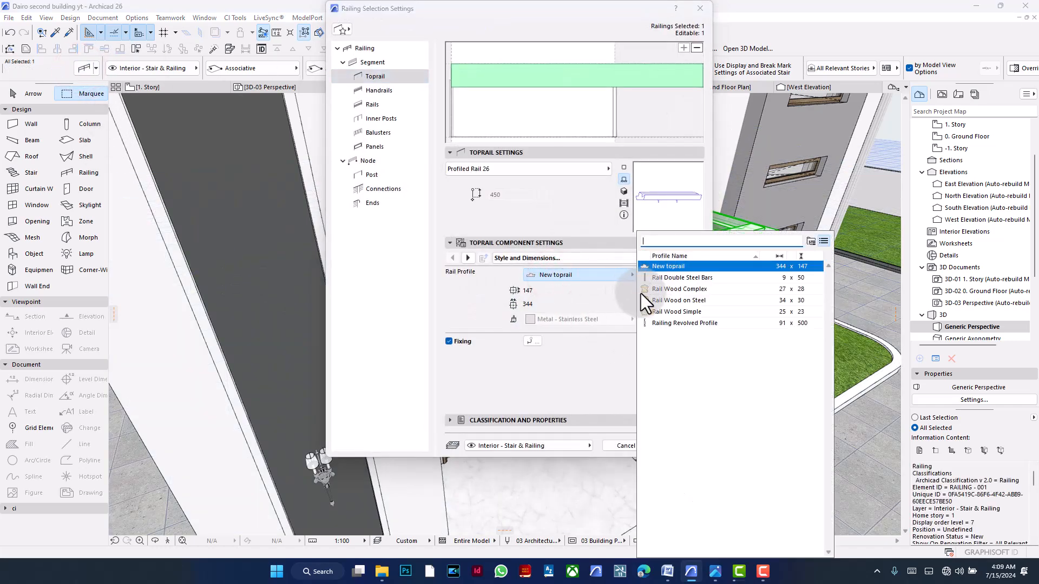
click(683, 290)
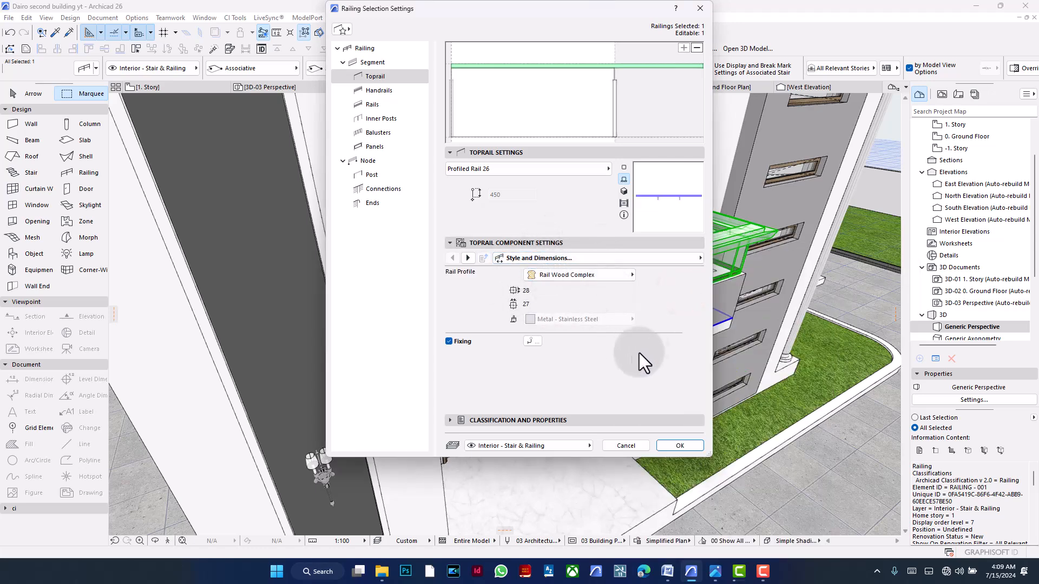
click(664, 444)
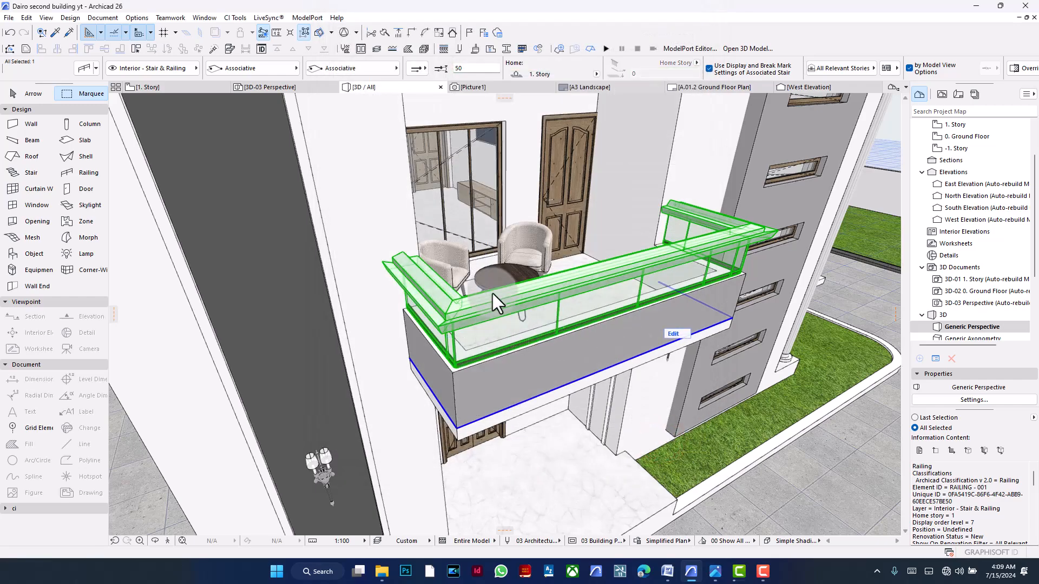
- Change the panel type of the selected balcony railing to Wall Panel 26
scroll(453, 329, up, 10)
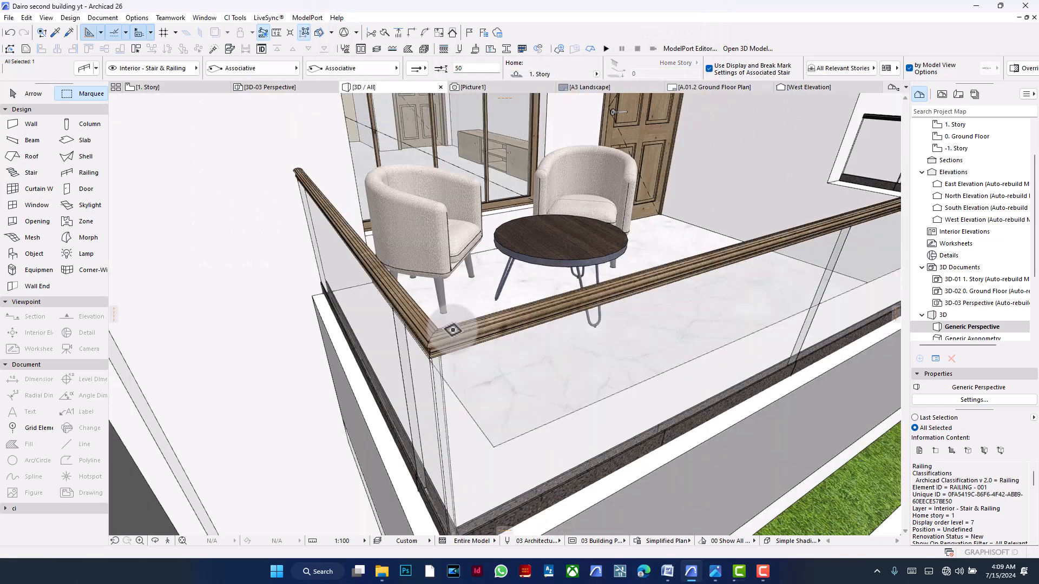
shift+middle_drag(433, 330, 485, 350)
key(Escape)
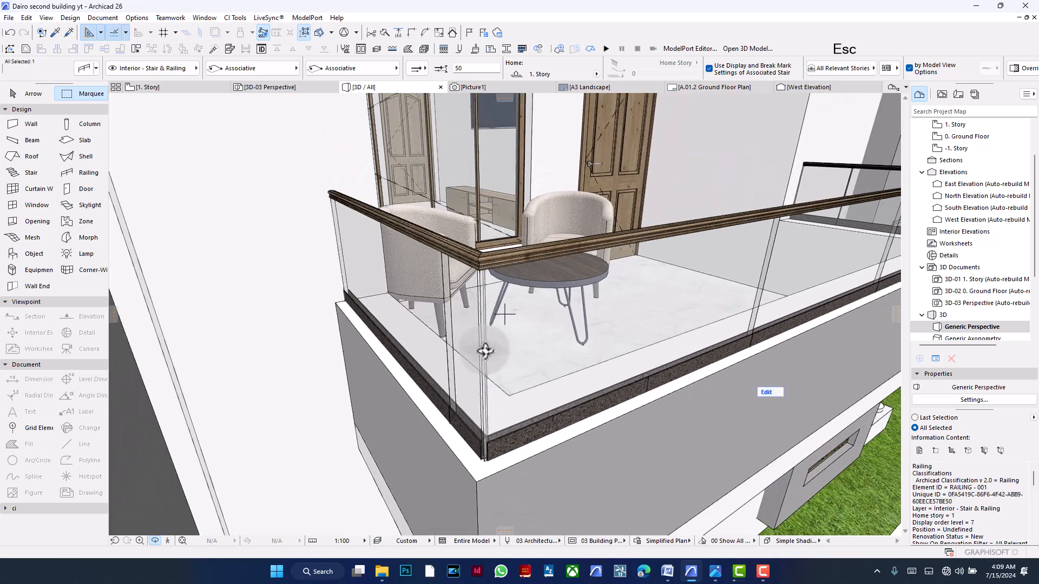
click(79, 74)
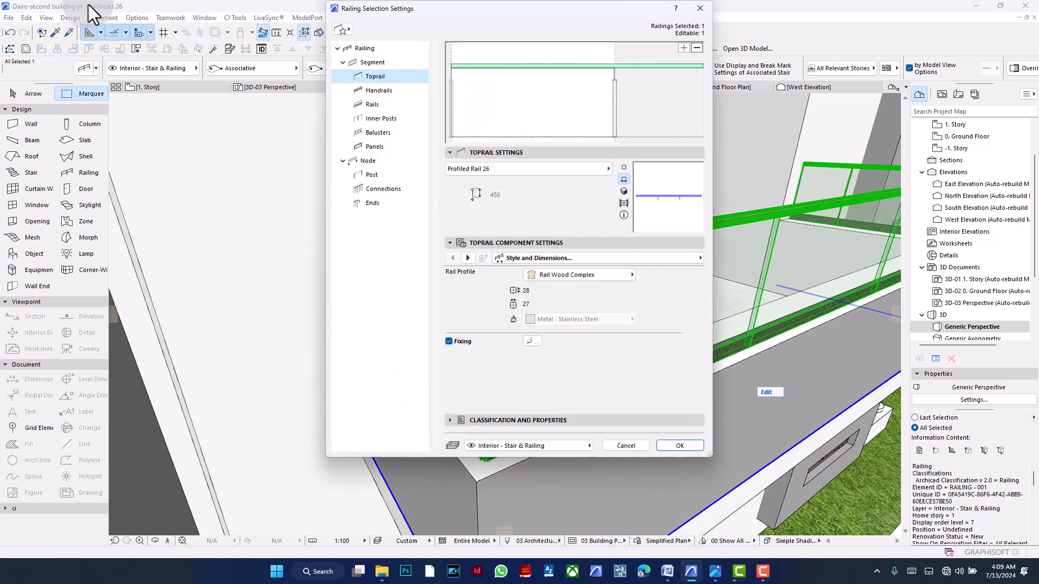
click(522, 105)
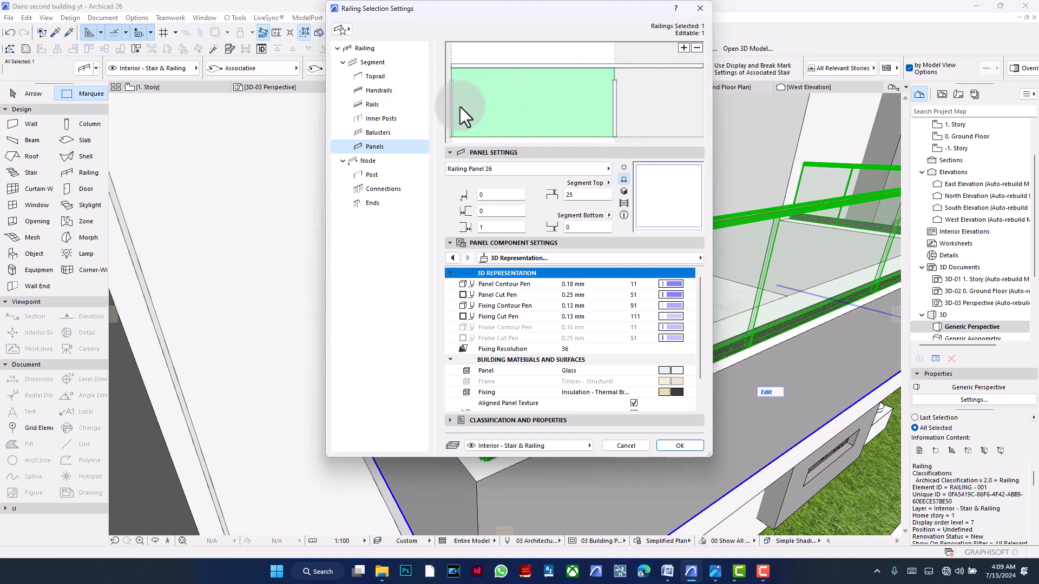
click(563, 169)
click(740, 208)
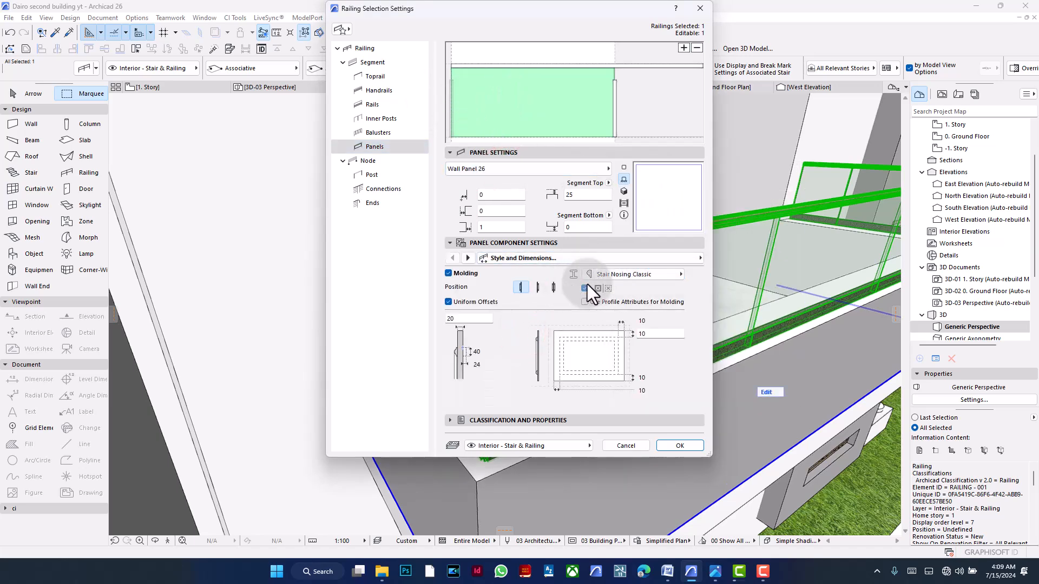
click(607, 170)
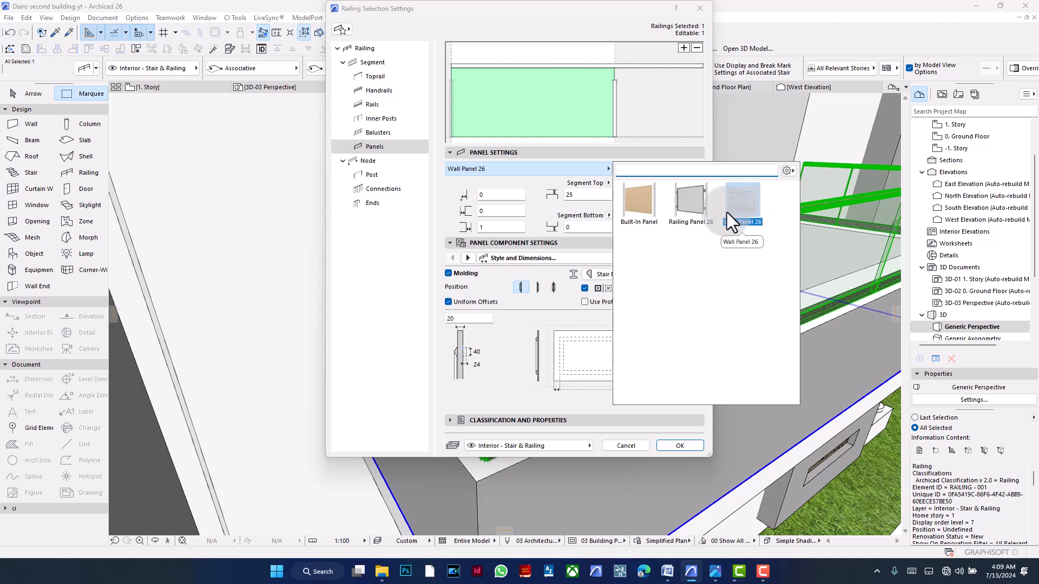
click(512, 316)
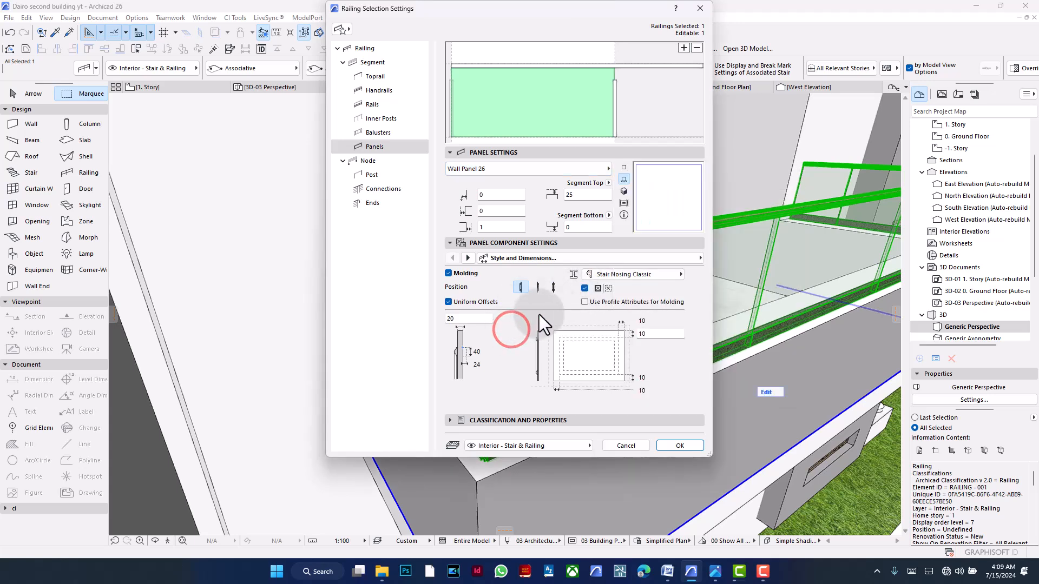
- Set the railing panels' molding profile to Rail Wood Complex and apply the settings
click(600, 272)
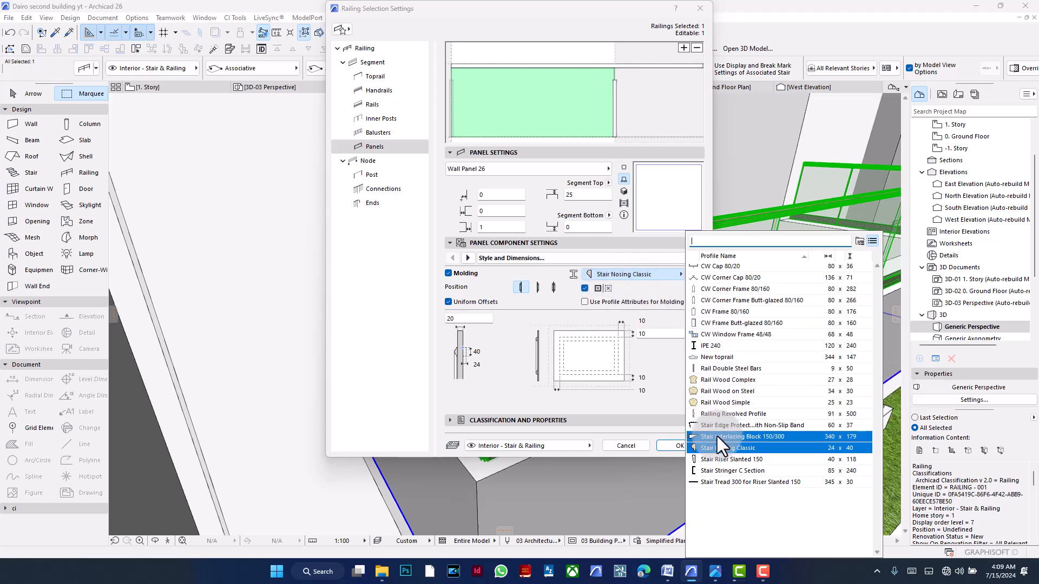
click(769, 383)
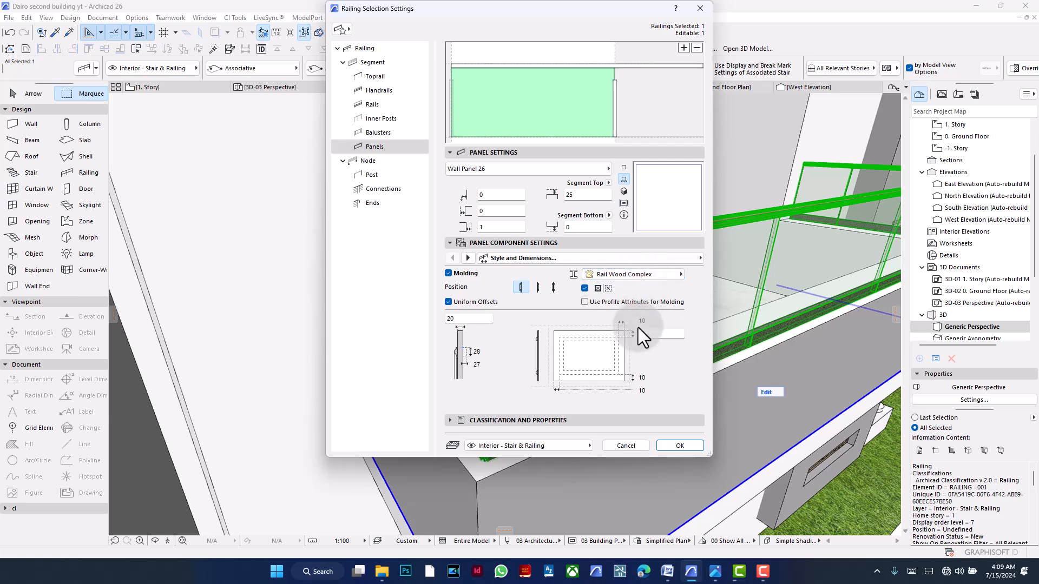
click(653, 262)
click(655, 262)
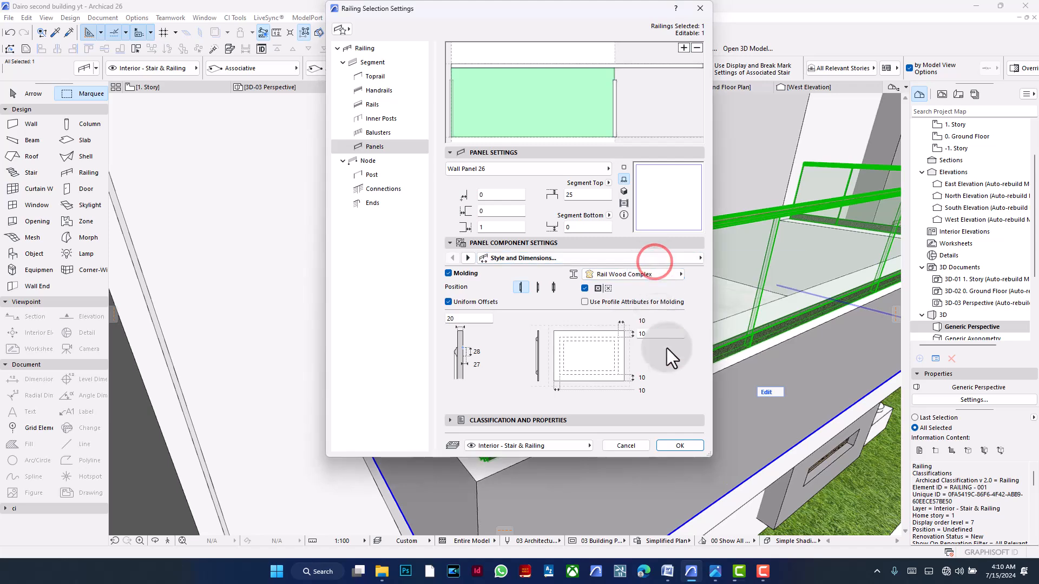
click(688, 445)
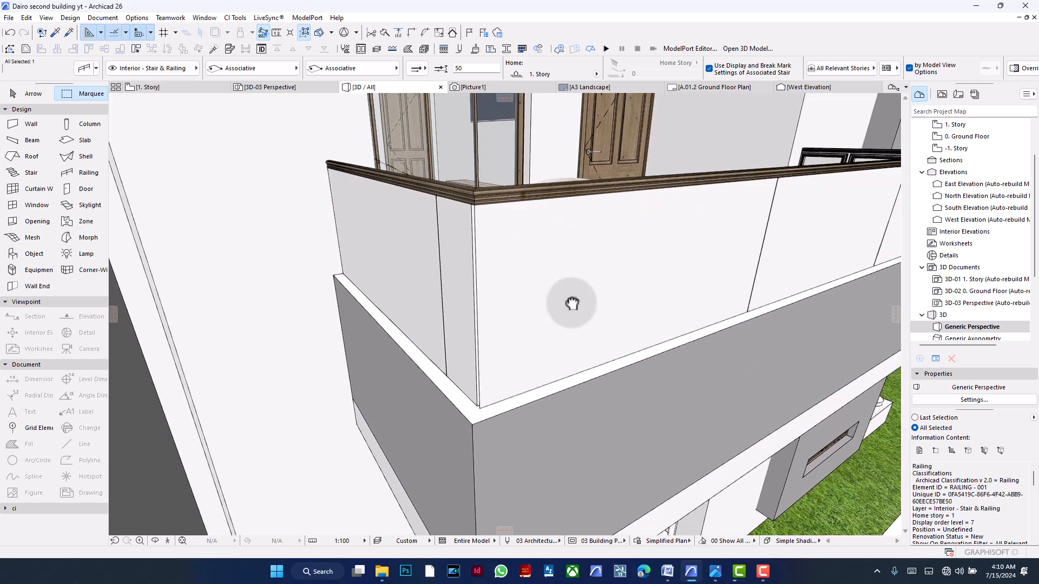
- Switch the panel molding position to the outer face of the balcony railing, apply it and deselect the railing
click(572, 303)
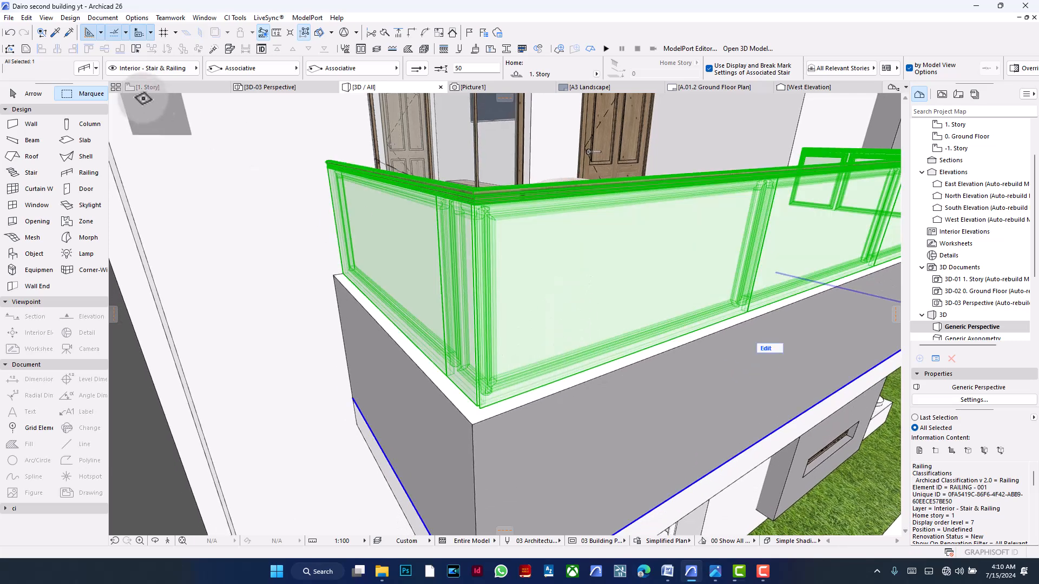
click(86, 68)
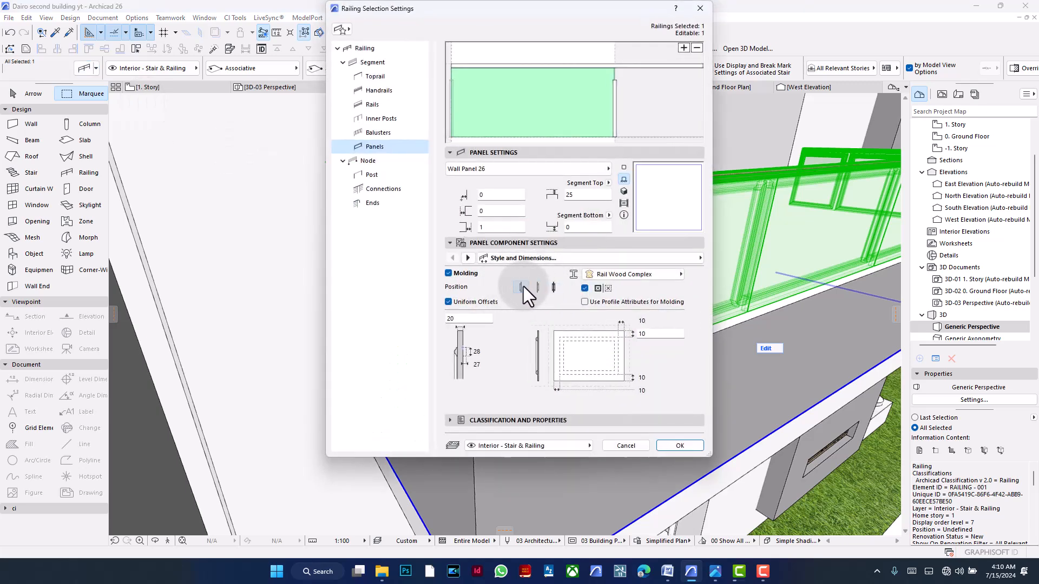
click(537, 289)
click(666, 441)
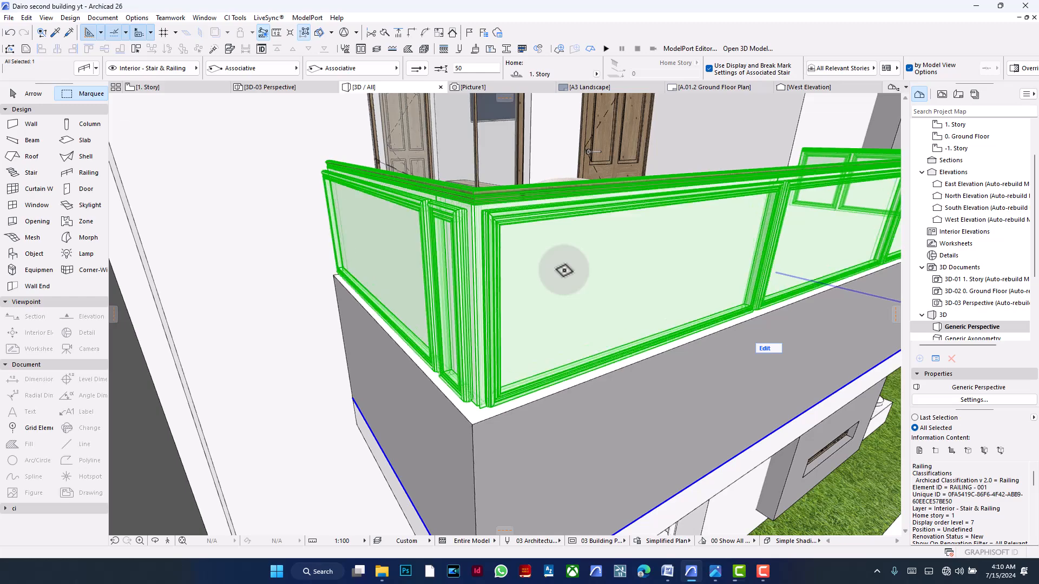
click(667, 417)
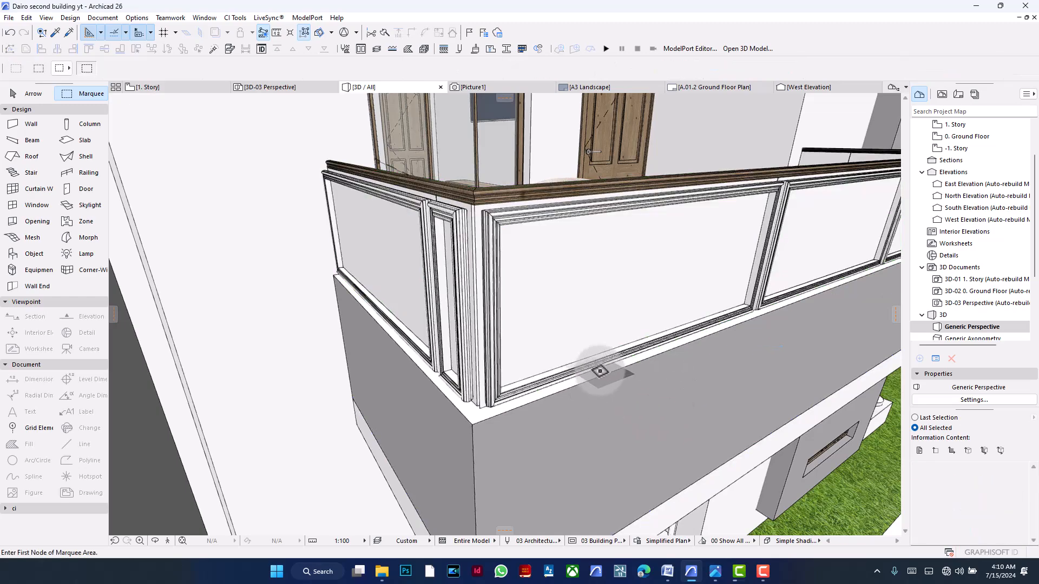
- Examine the molded panels of the balcony railing from the corner, the front and a distance
shift+middle_drag(531, 345, 549, 295)
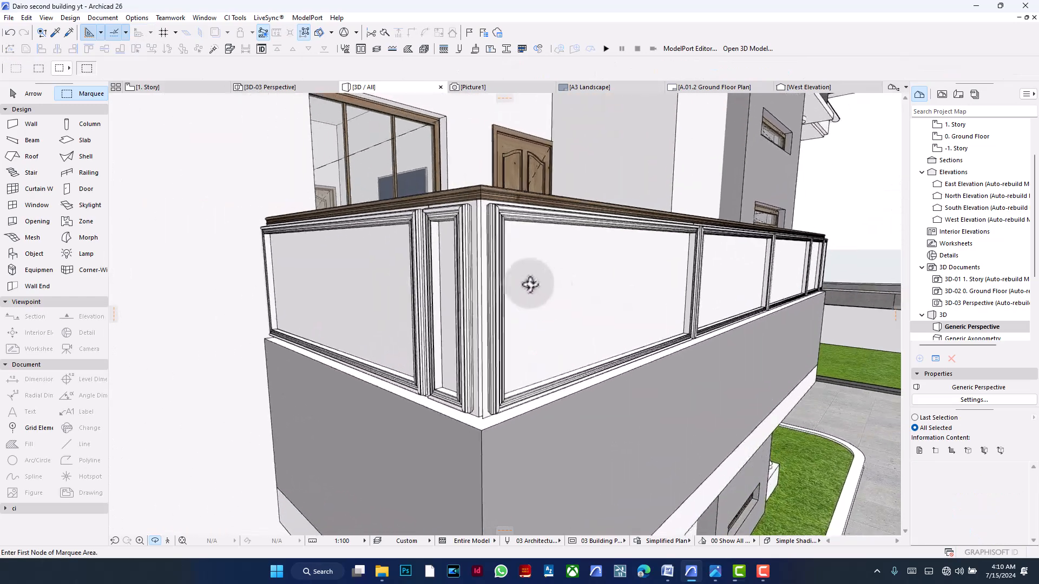
scroll(487, 205, up, 10)
scroll(476, 259, down, 5)
scroll(541, 303, down, 8)
drag(519, 317, 538, 265)
scroll(488, 290, up, 6)
scroll(422, 265, up, 6)
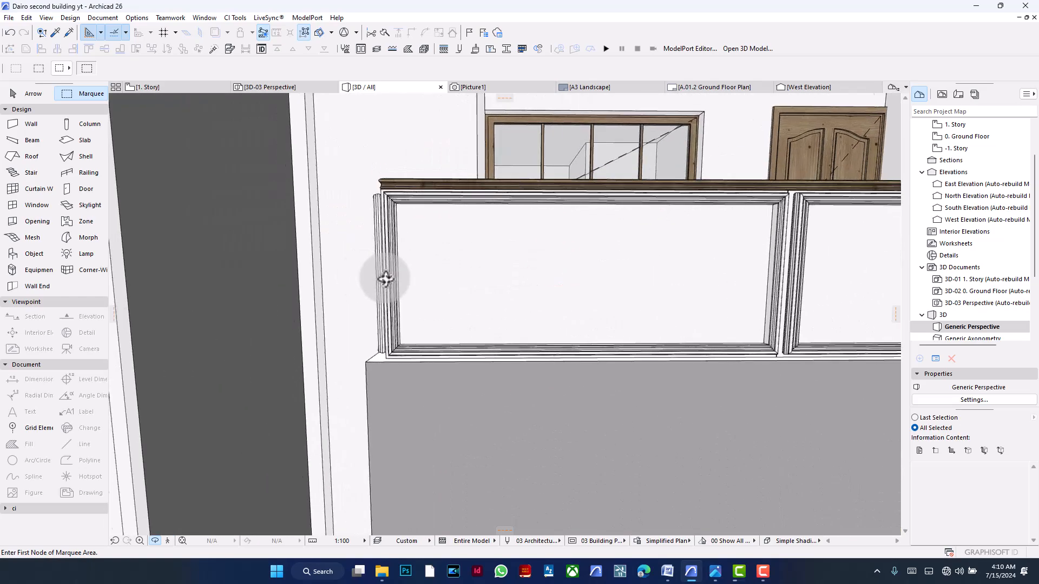
scroll(505, 251, down, 10)
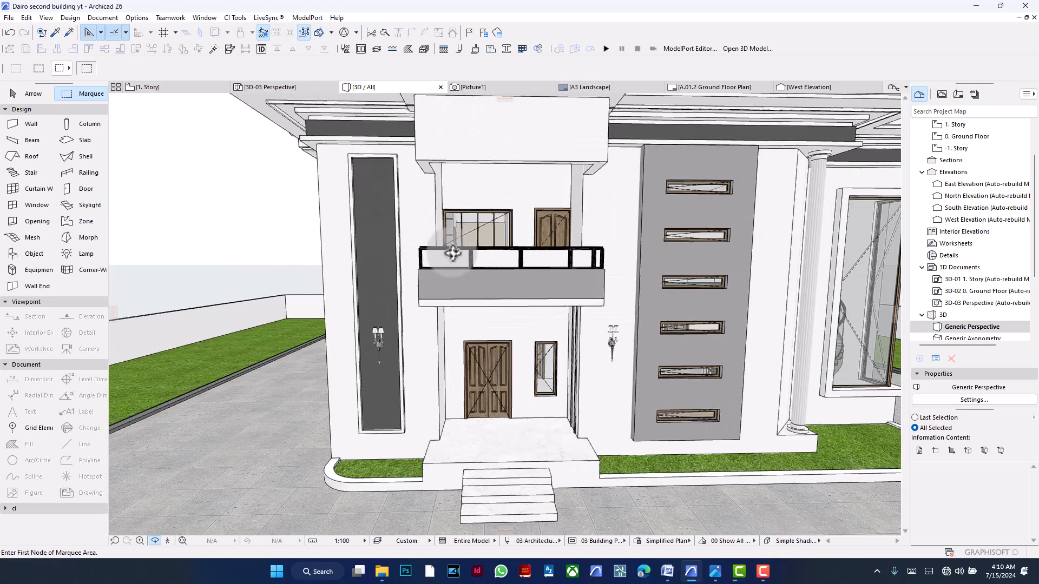
scroll(501, 267, up, 9)
drag(502, 267, 456, 276)
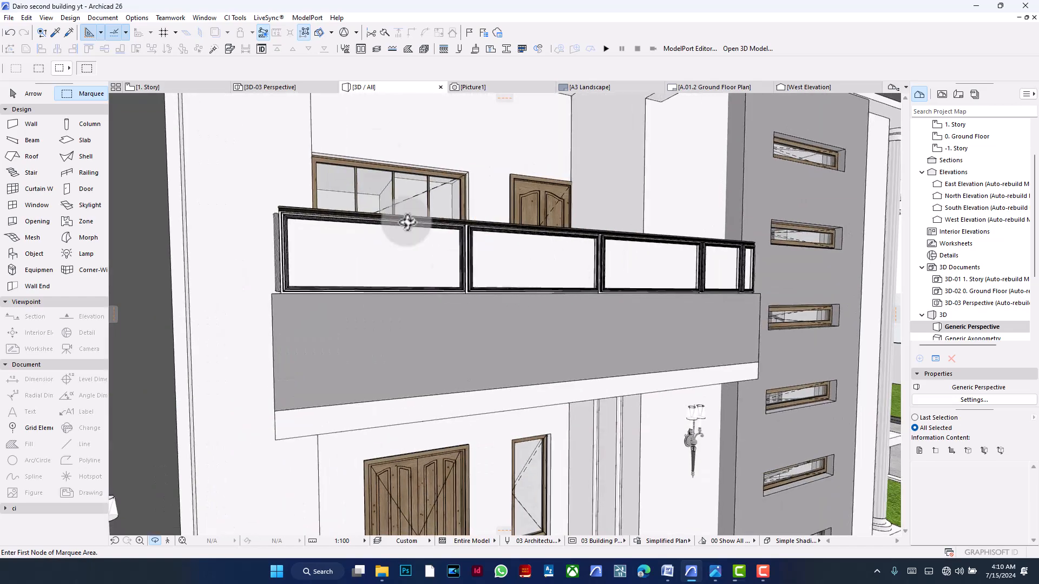
- Open a new custom profile for editing in the Profile Manager
click(504, 50)
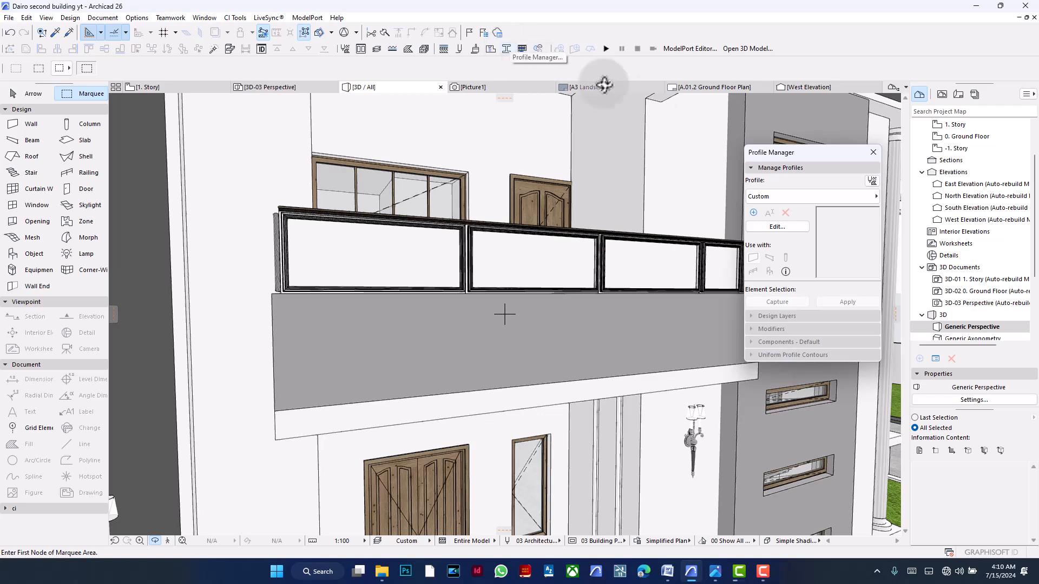
click(780, 225)
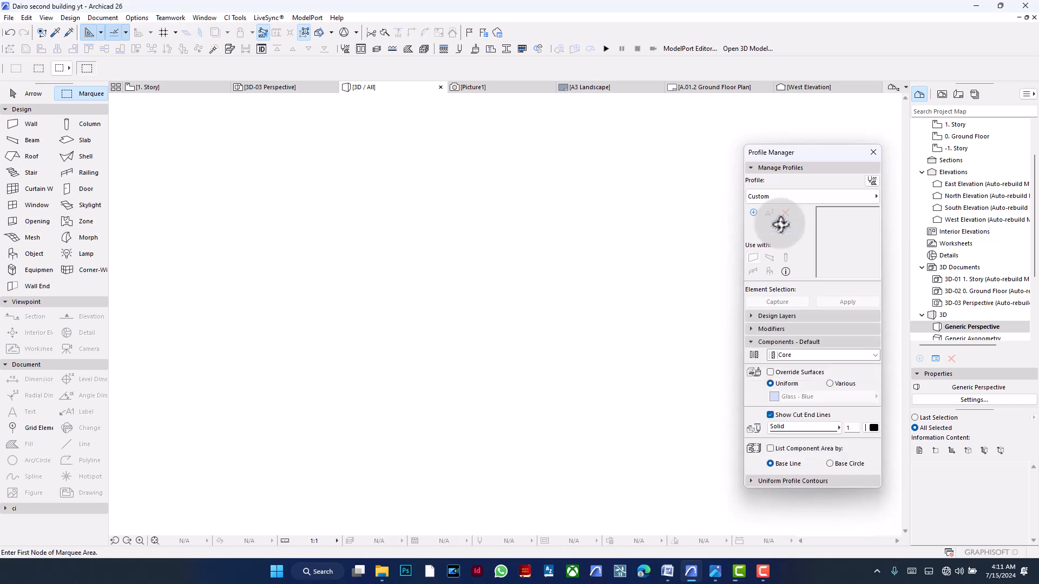
middle_drag(514, 262, 468, 296)
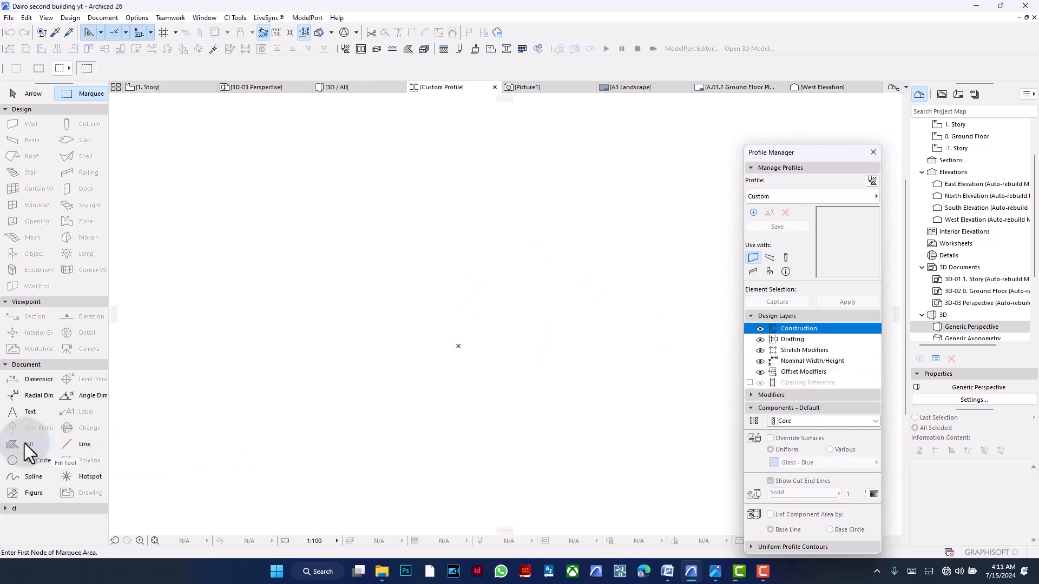
- Draw a rectangular fill 25 mm wide and 75 mm high starting at the profile's origin
click(22, 444)
click(459, 346)
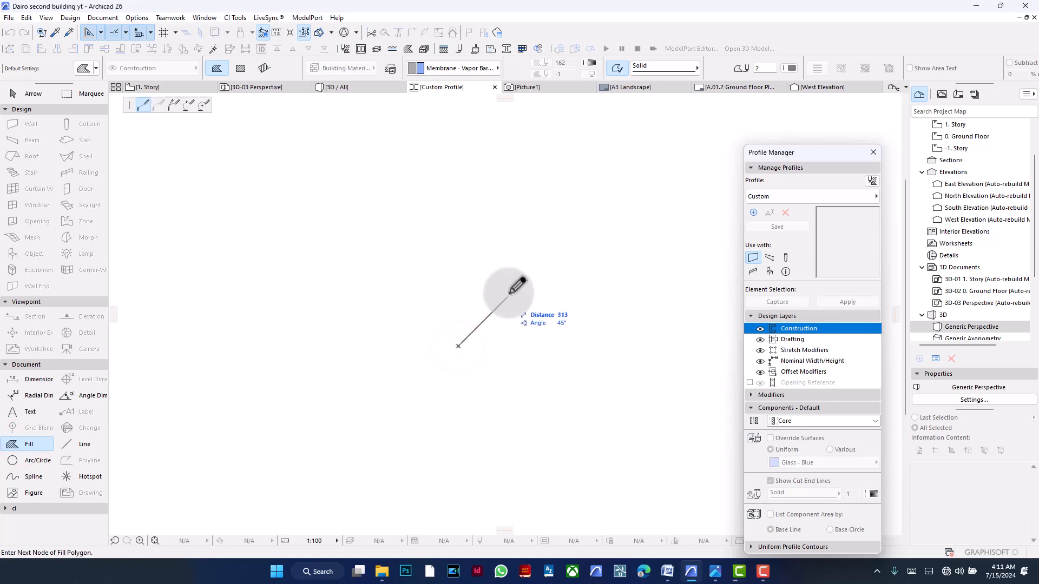
click(240, 68)
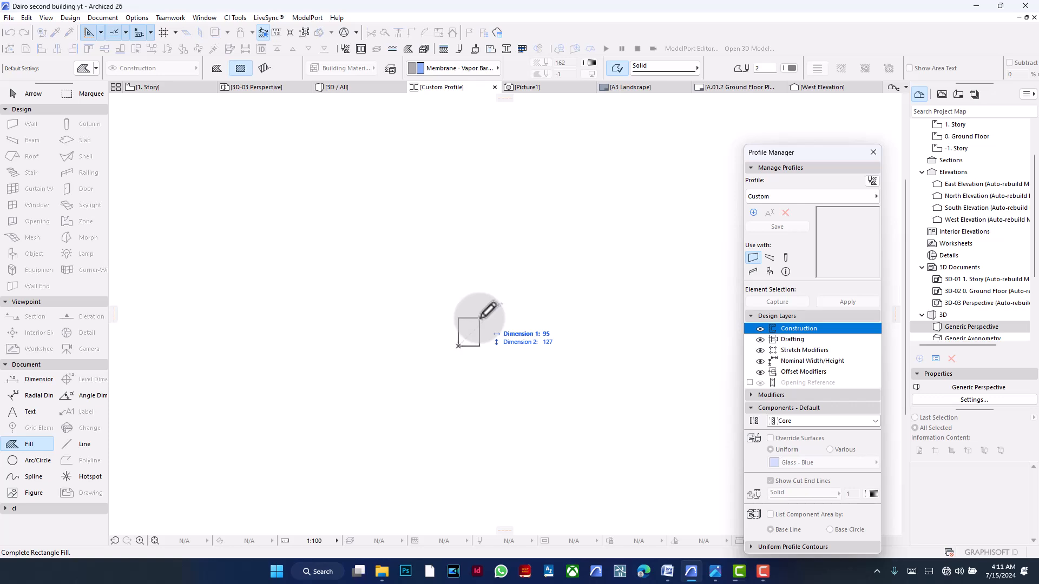
text(50)
key(BackSpace)
key(Left)
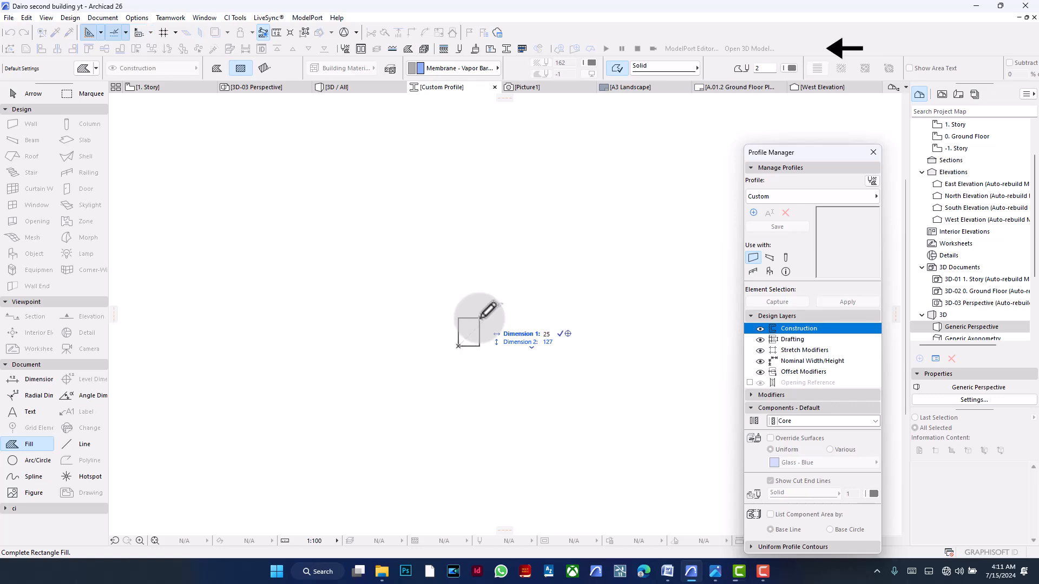
key(Down)
text(1)
key(BackSpace)
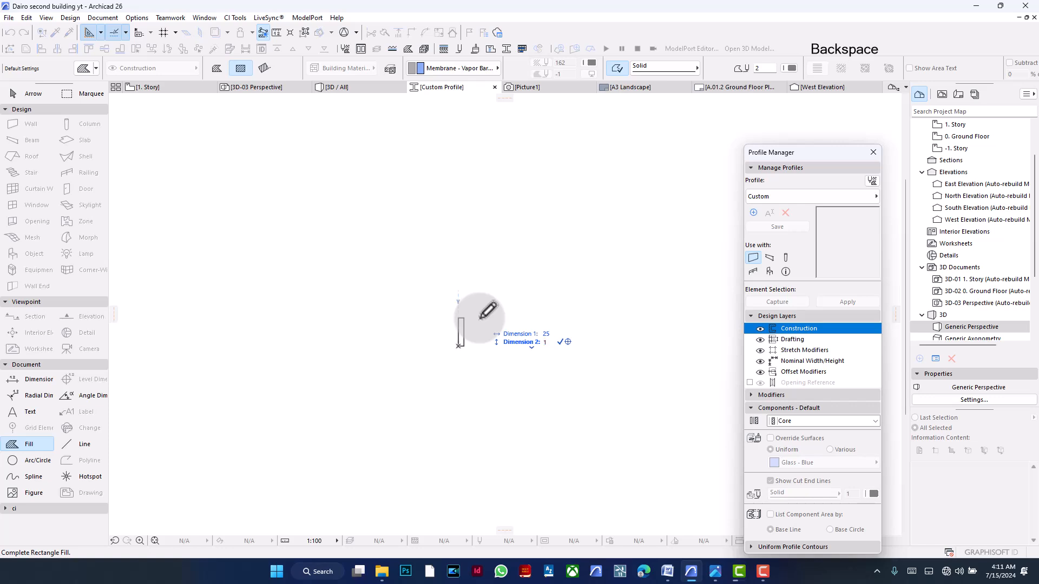
text(75)
key(Return)
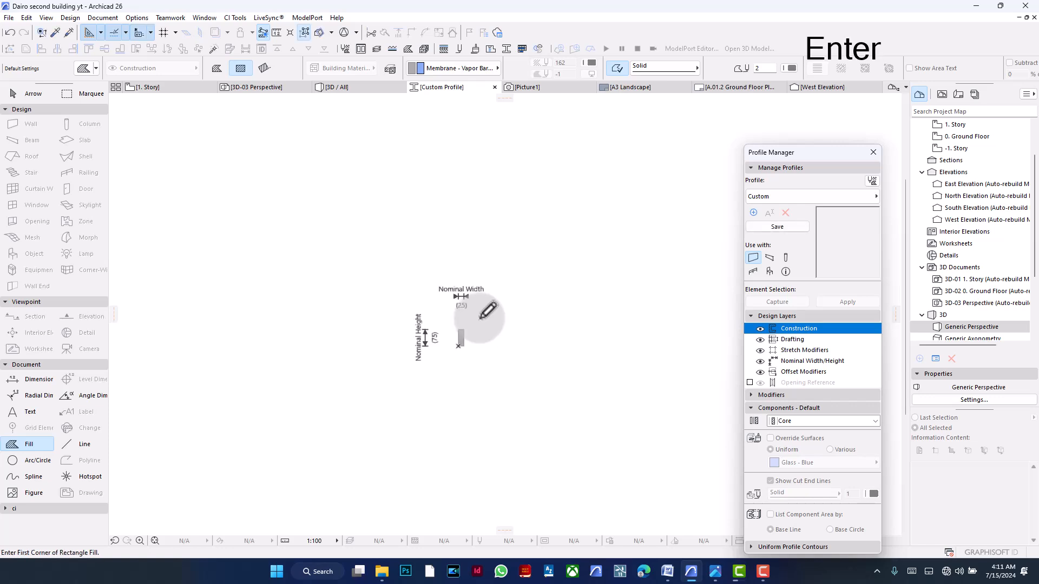
- Curve the rectangle's long edge opposite the origin outward by about 9 mm and deselect the fill
click(487, 312)
click(486, 315)
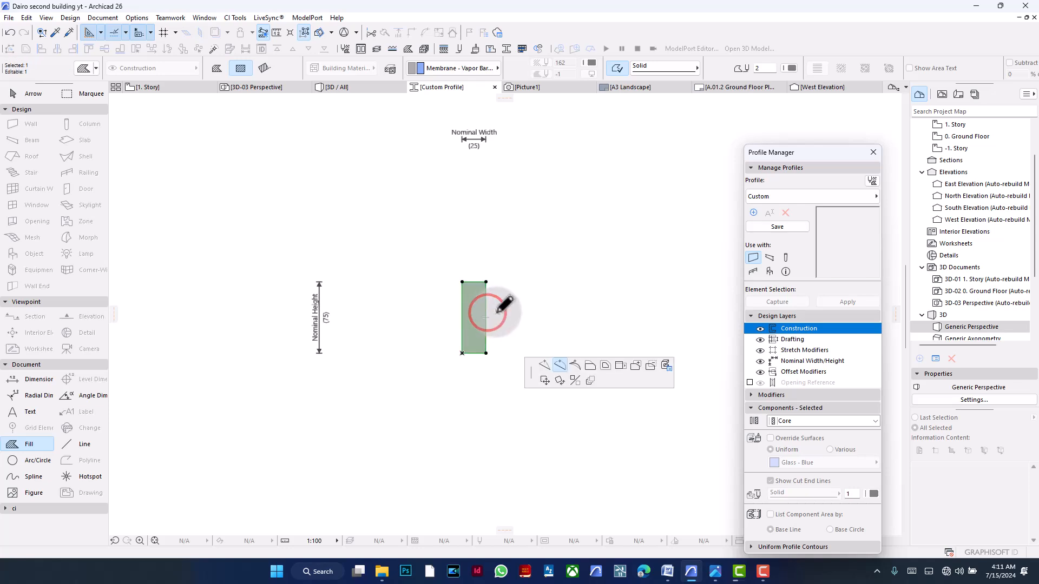
click(494, 318)
click(546, 302)
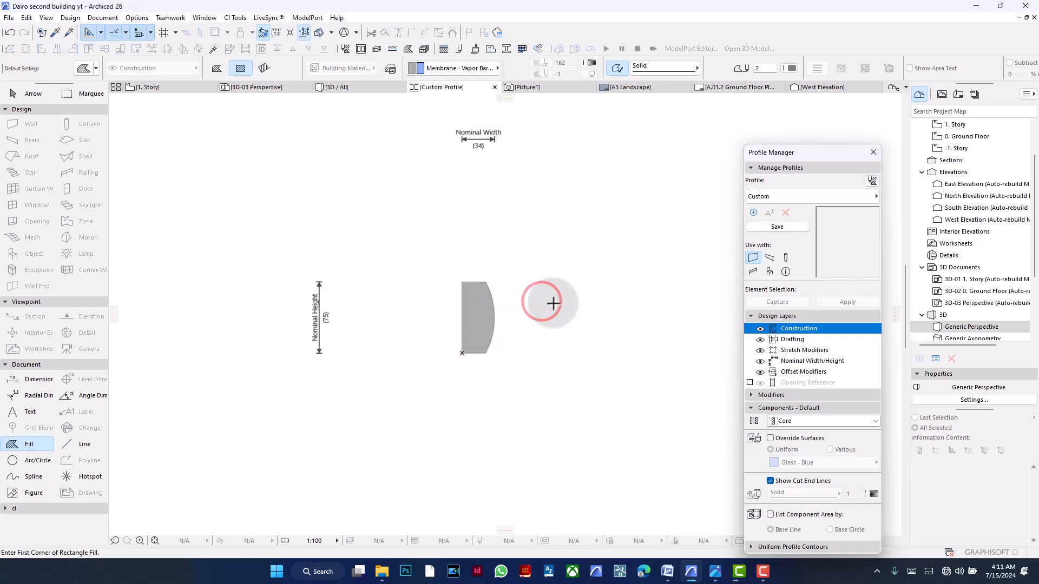
- Make the custom profile available for beams, columns, railings and objects as well as walls
click(753, 271)
click(785, 258)
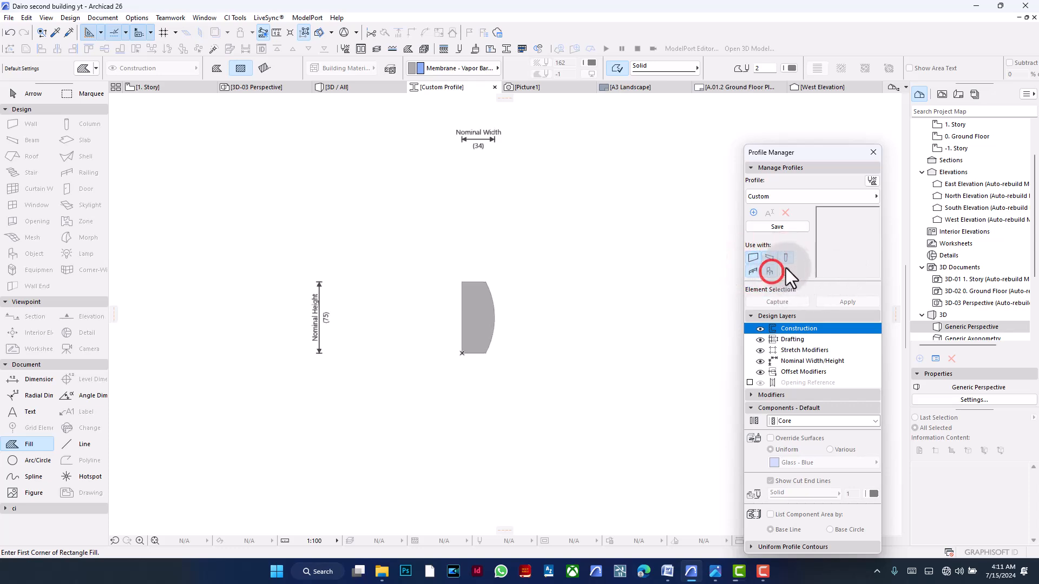
- Restrict the custom profile's availability to railings only
click(768, 270)
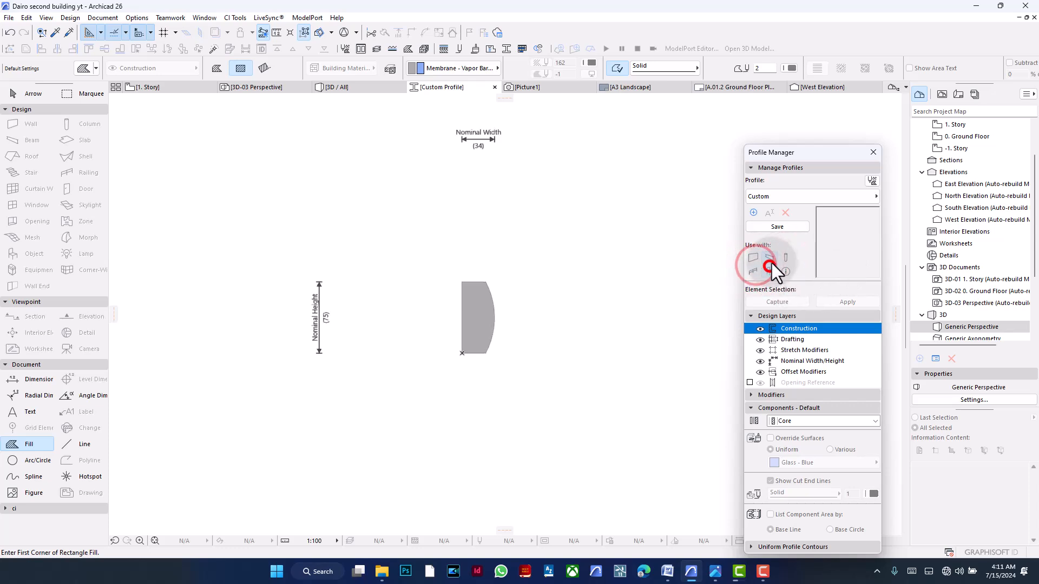
click(784, 257)
click(768, 268)
click(785, 258)
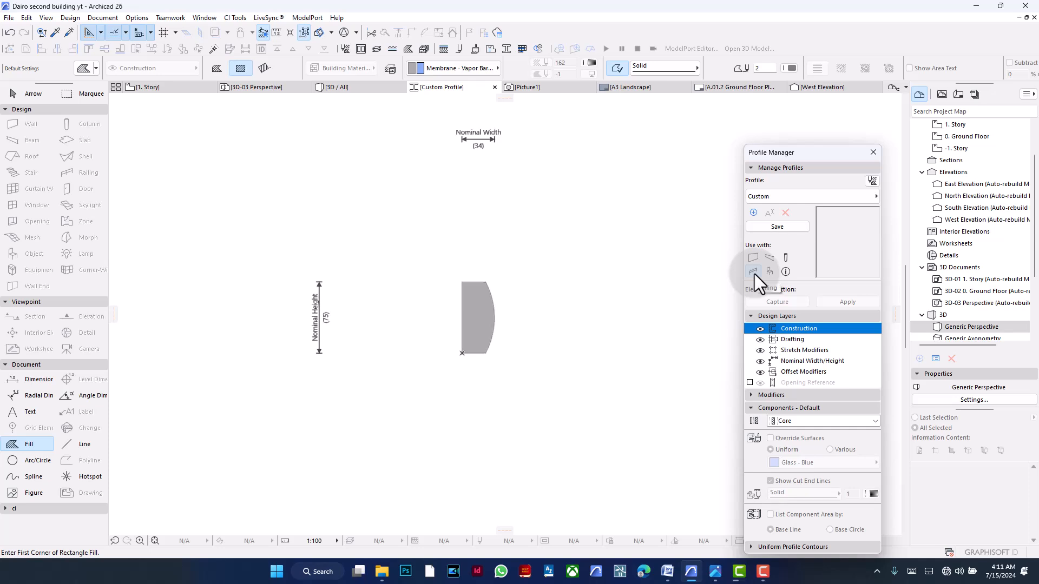
- Select the curved fill and save the custom profile under the name "panel face"
click(19, 94)
click(482, 311)
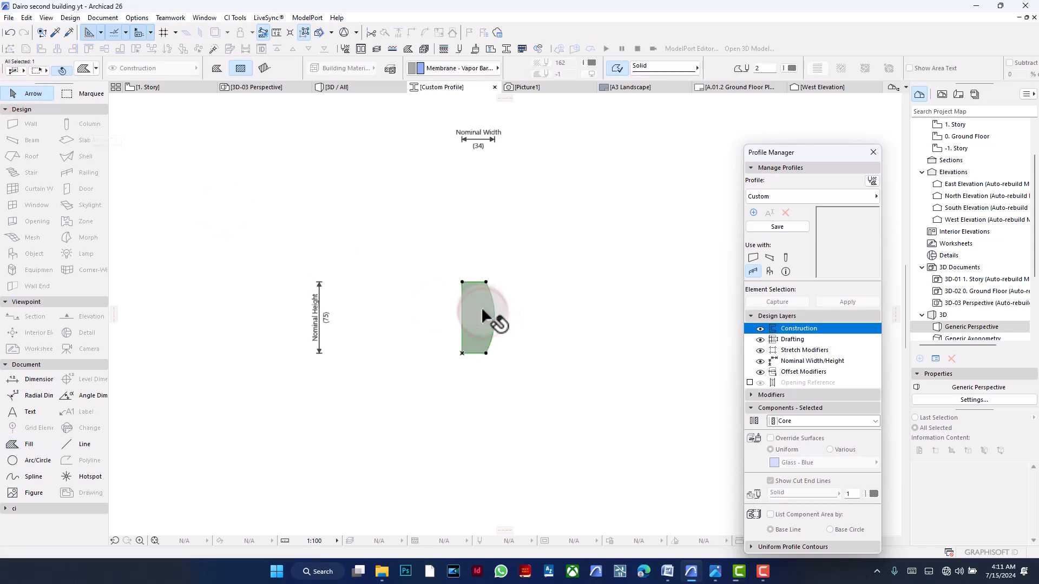
scroll(485, 298, up, 4)
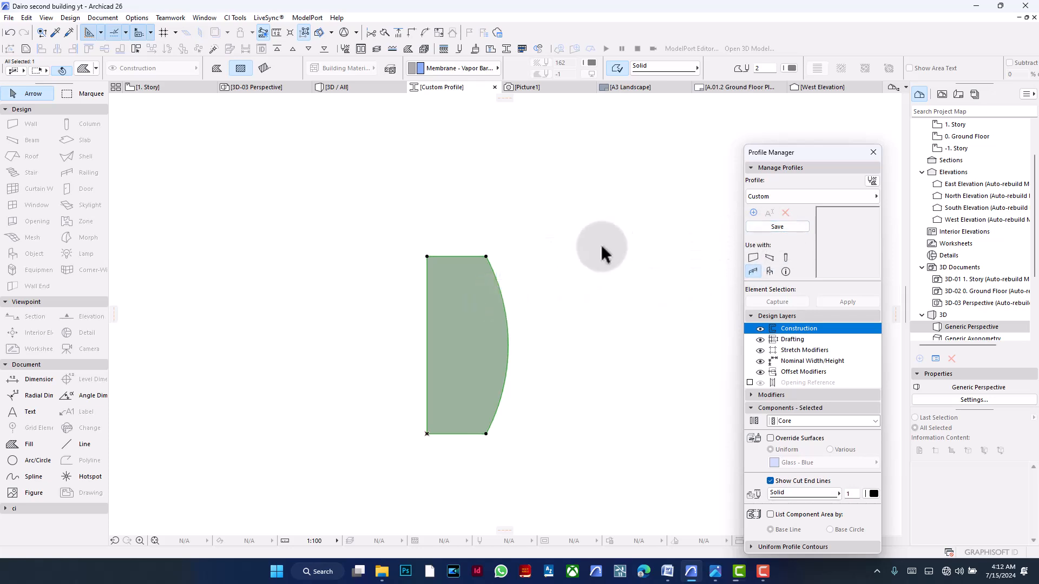
click(777, 227)
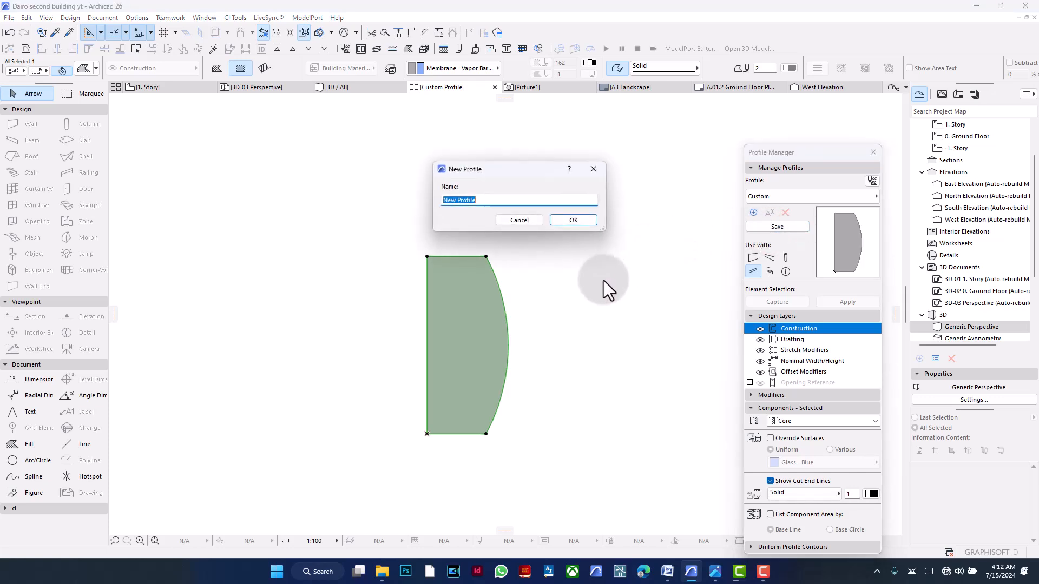
text(panel face)
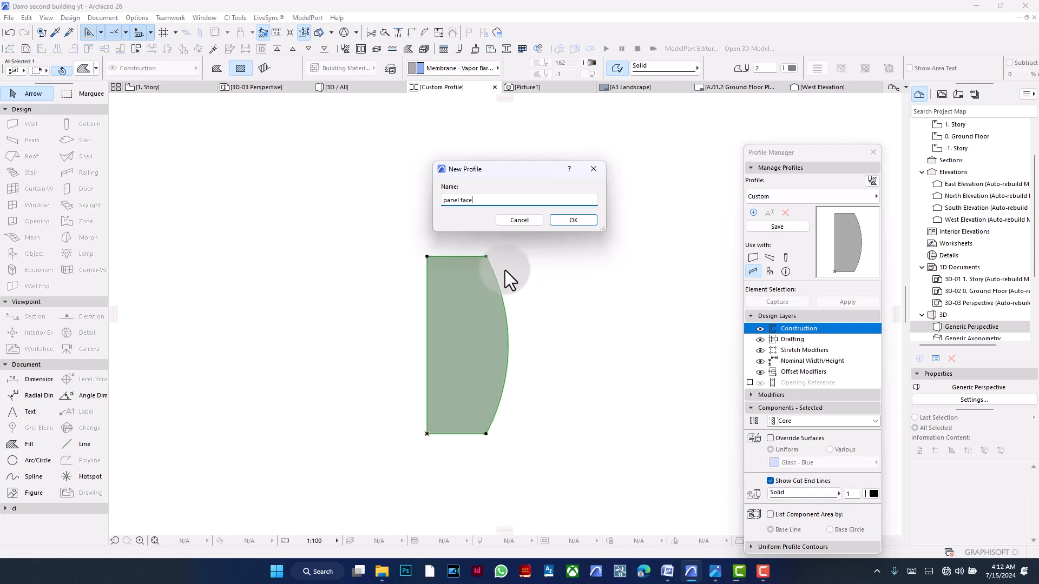
click(572, 220)
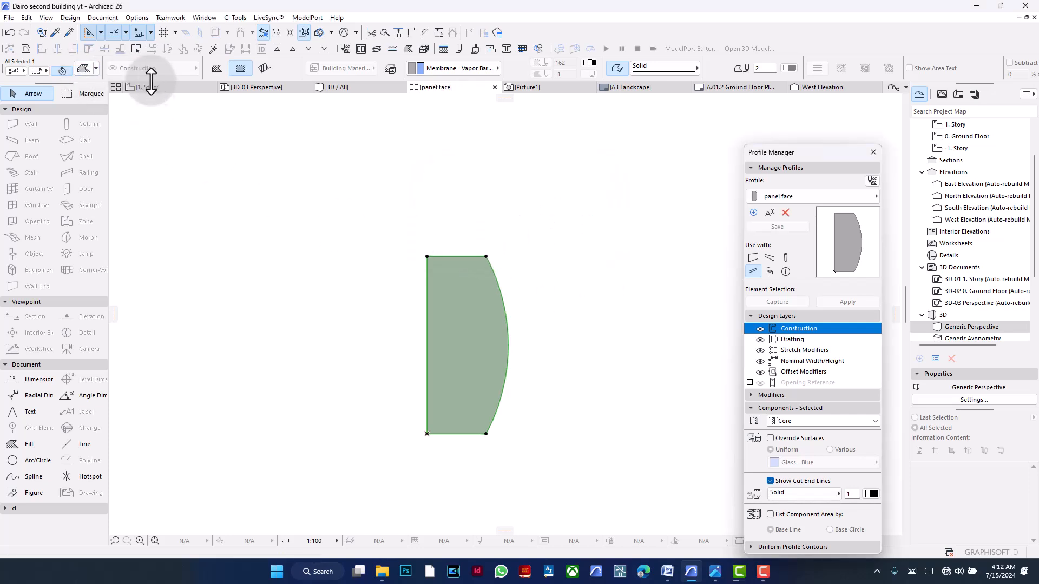
- Open the selection settings of the balcony railing around the Entry on the 1. Story floor plan
click(151, 88)
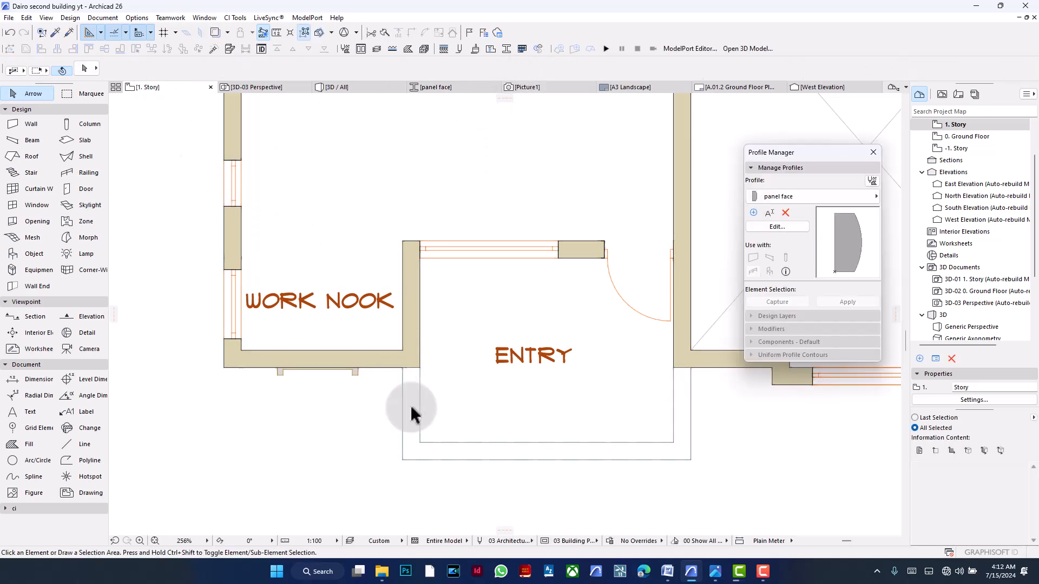
click(372, 94)
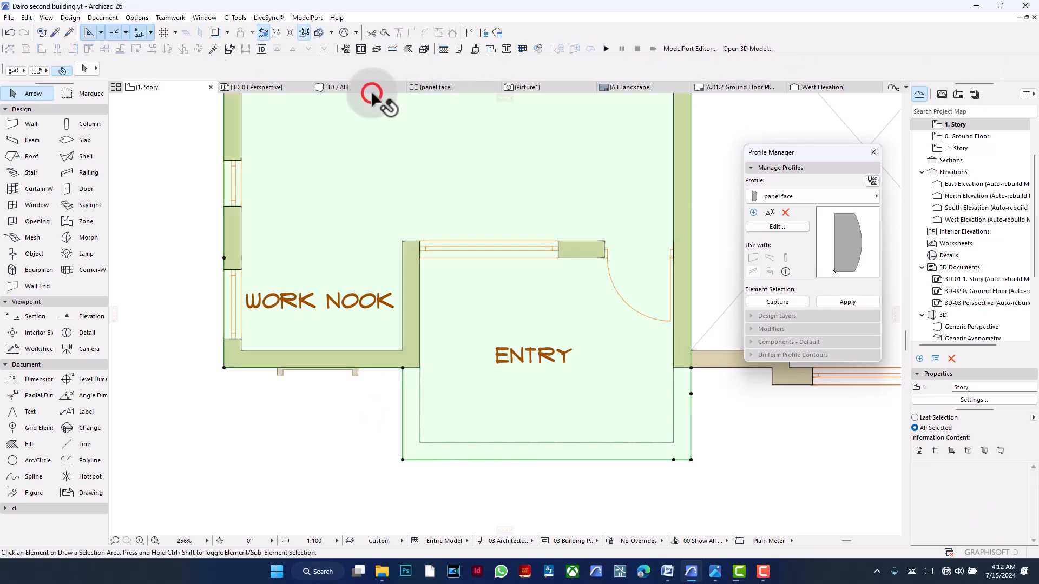
click(407, 397)
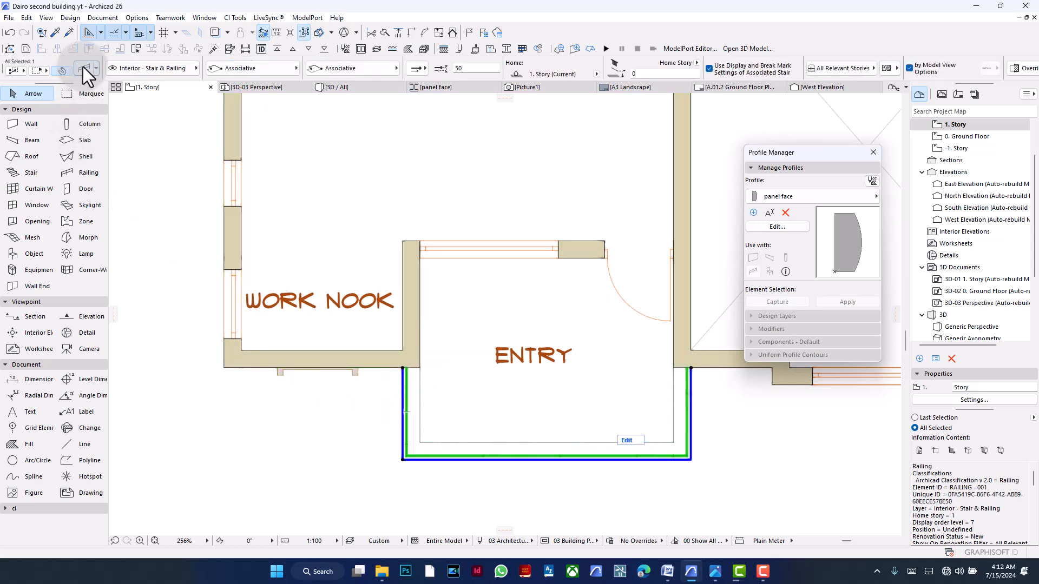
middle_drag(483, 412, 405, 404)
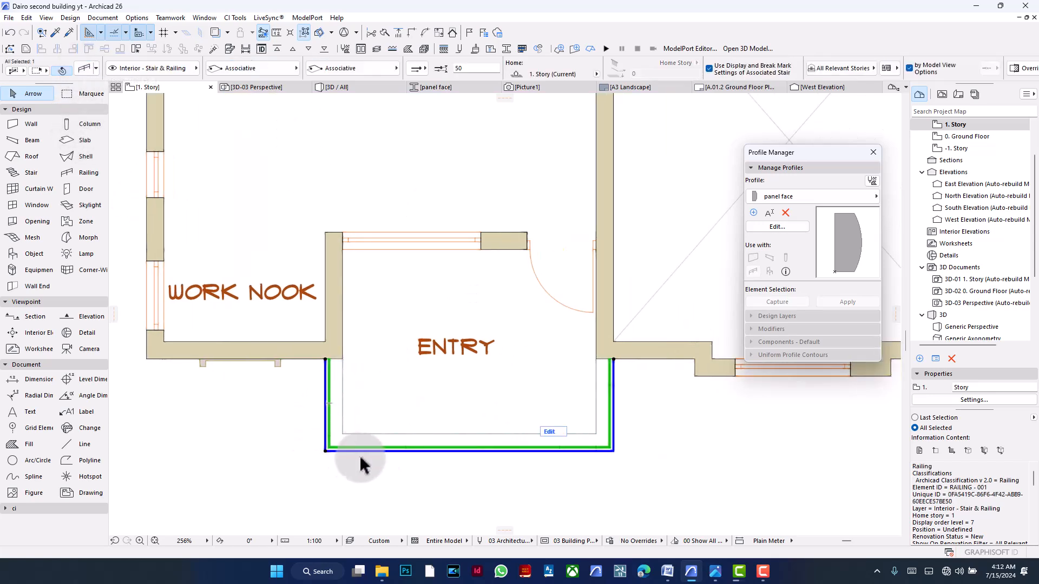
click(244, 377)
scroll(325, 382, up, 2)
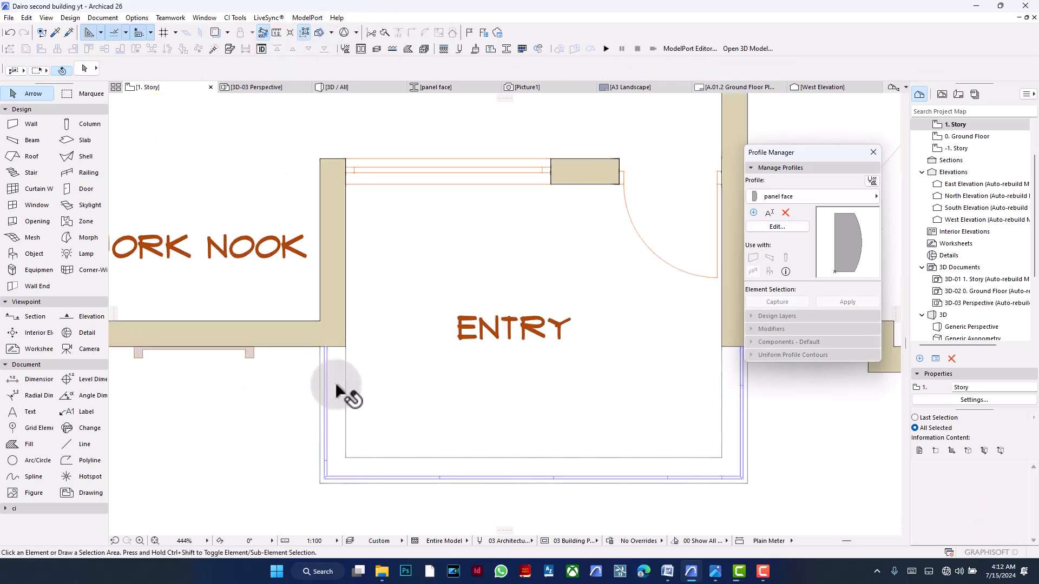
scroll(336, 383, up, 4)
click(317, 360)
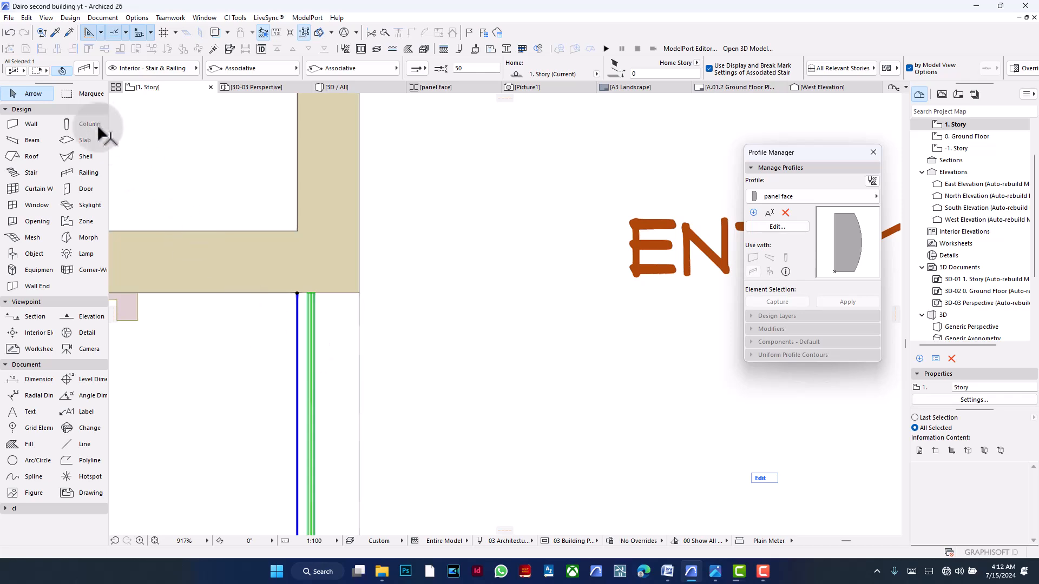
click(88, 71)
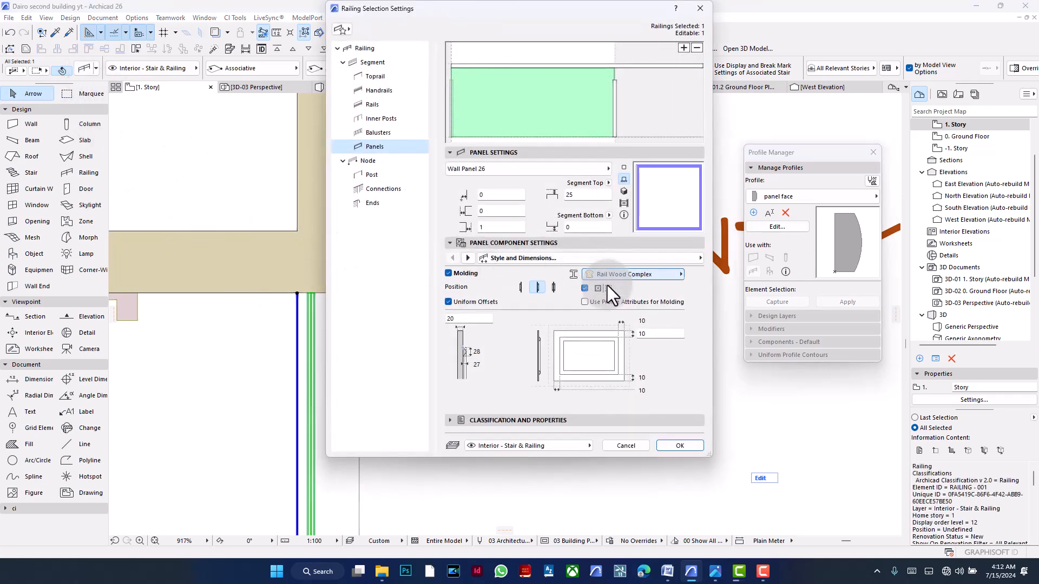
- Assign the panel face profile to the railing panels' molding and inspect the balcony railing in 3D
click(641, 274)
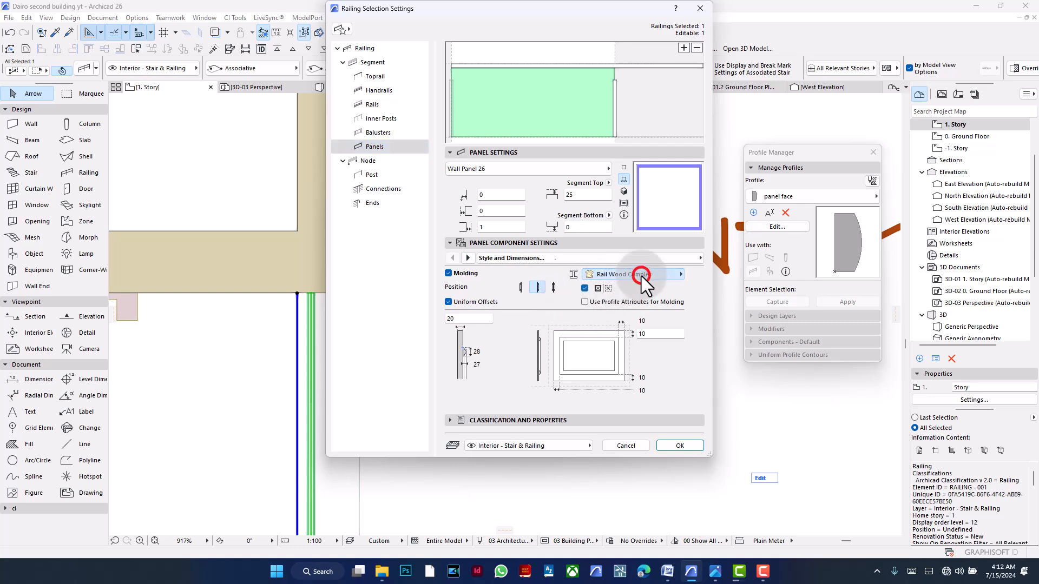
click(744, 369)
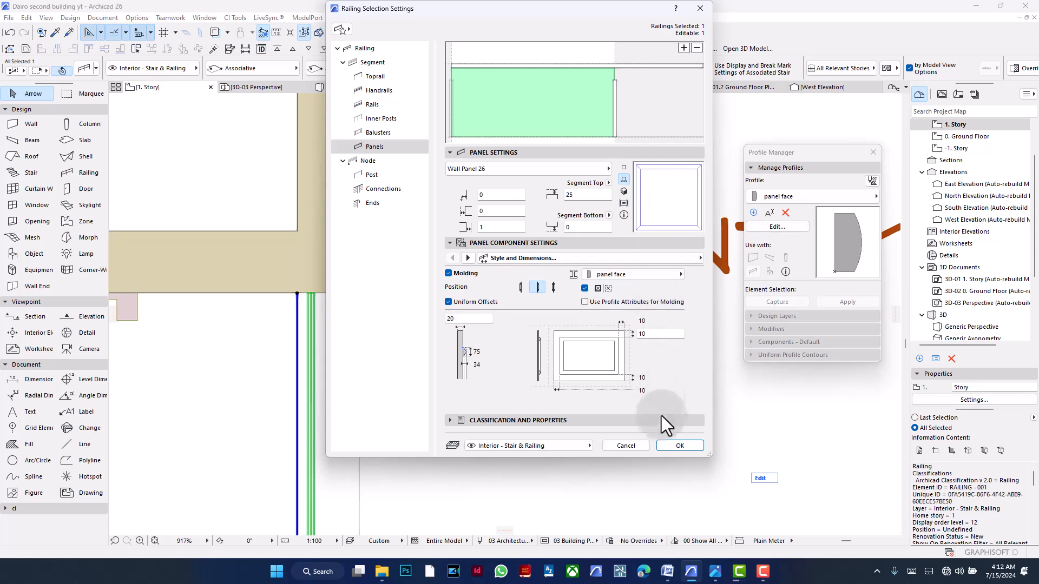
click(666, 444)
click(247, 342)
click(373, 89)
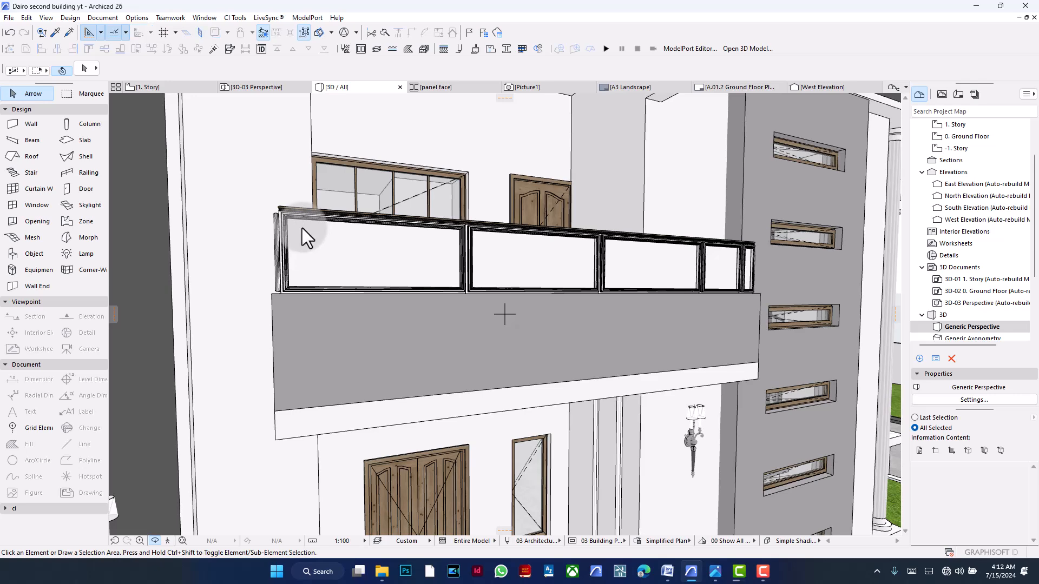
scroll(282, 222, up, 3)
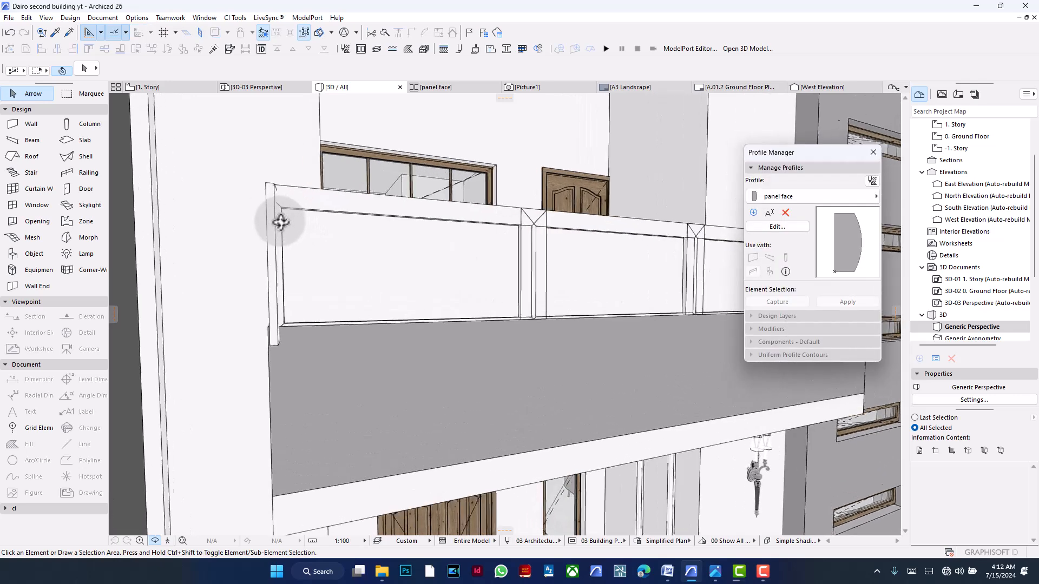
drag(294, 223, 401, 304)
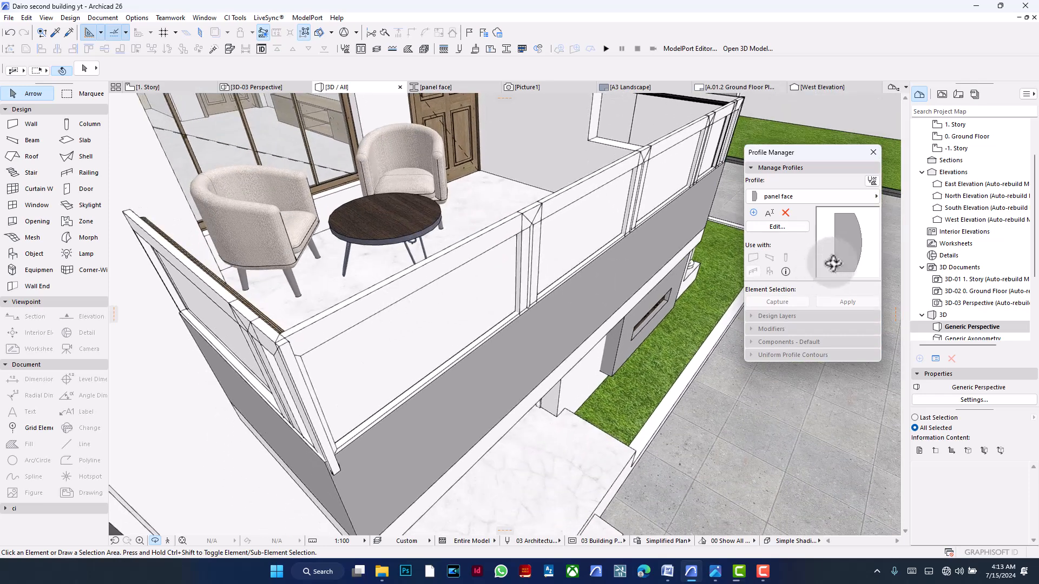
- Reopen the panel face profile and rotate its fill 90° counterclockwise about the origin corner
click(808, 229)
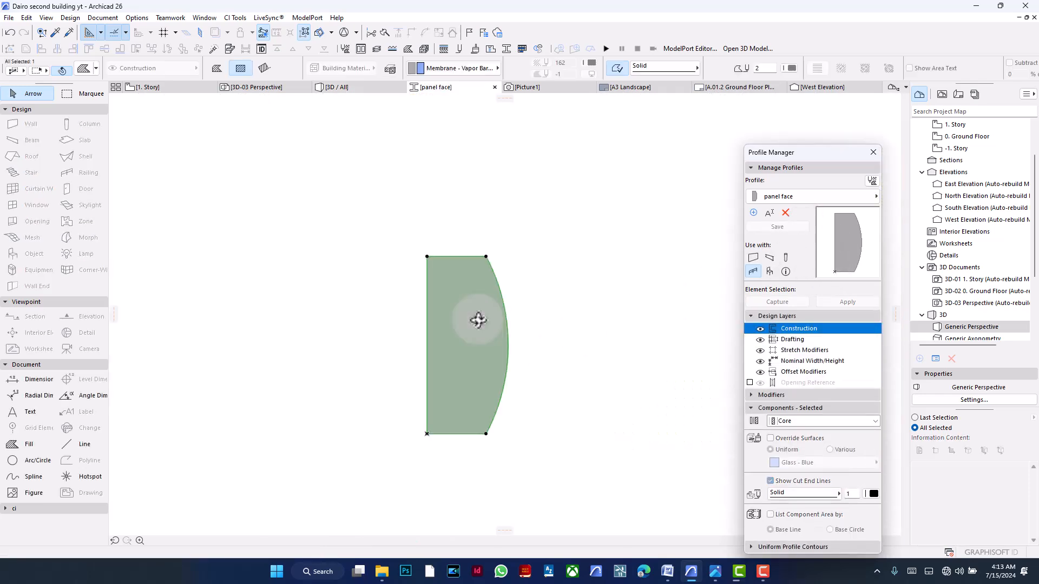
click(470, 305)
click(479, 347)
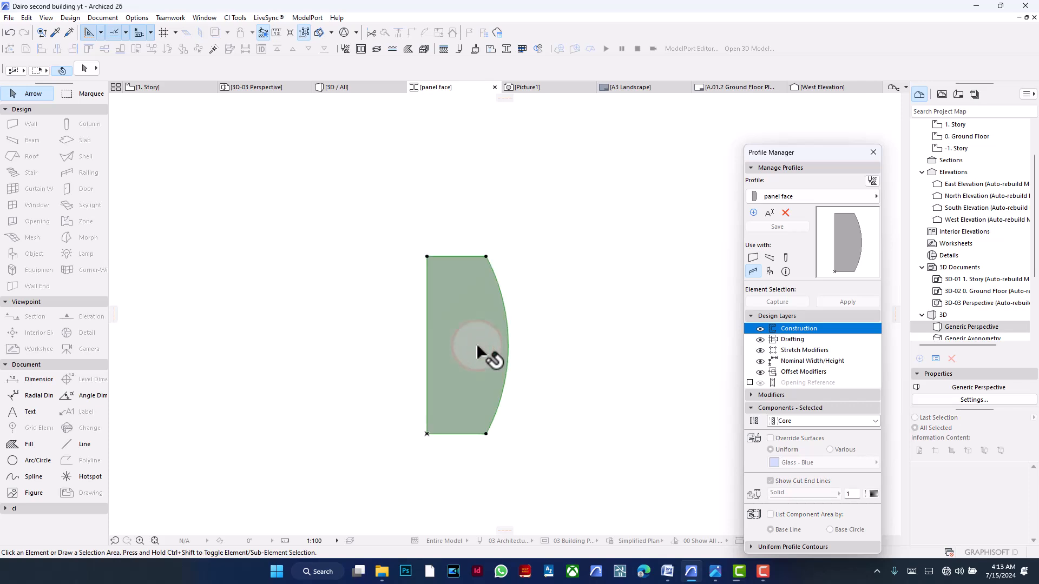
key(ctrl+e)
click(427, 434)
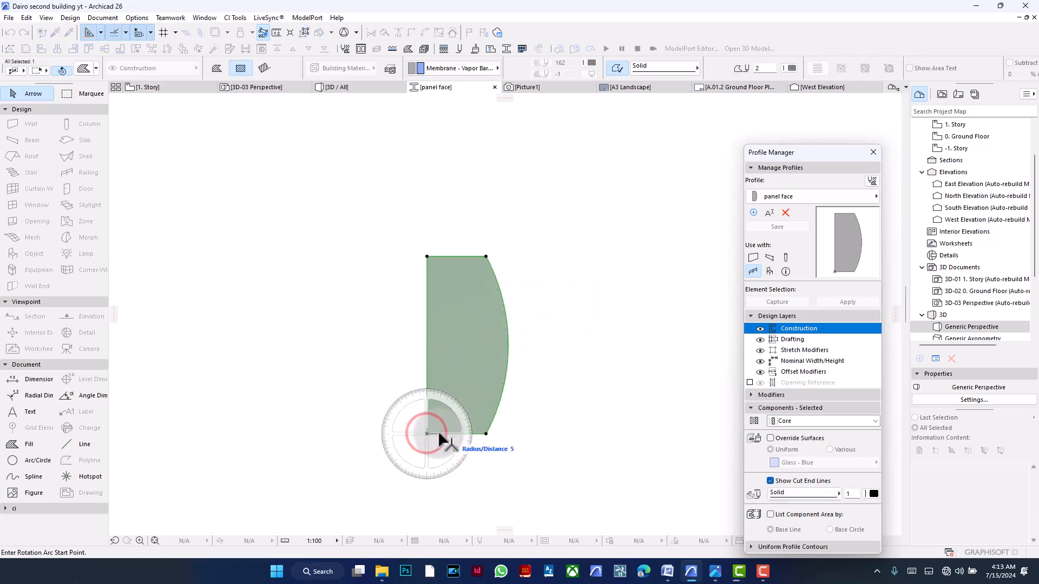
click(441, 434)
click(428, 385)
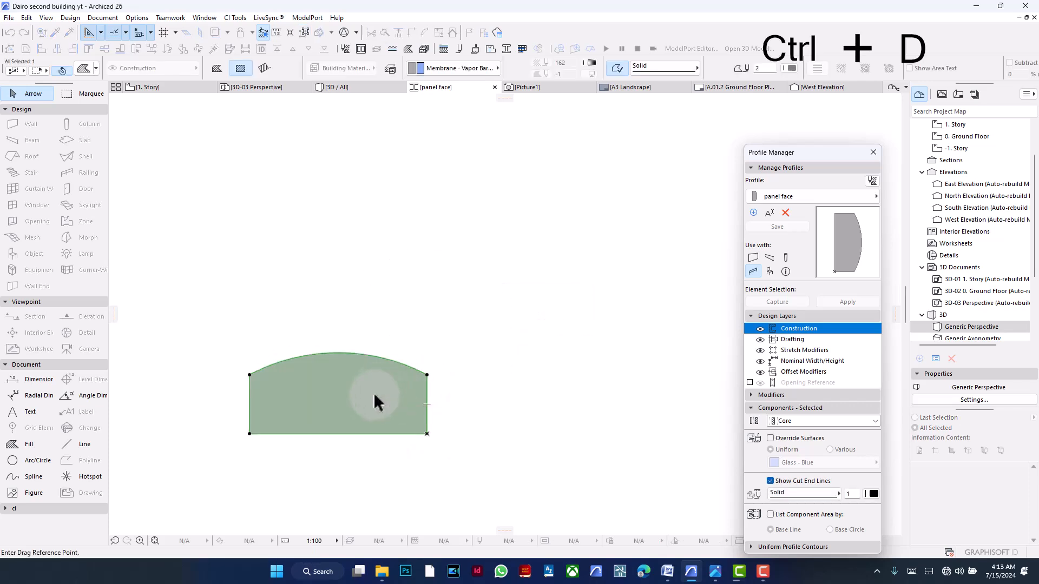
- Move the fill so the midpoint of its flat edge sits on the profile origin, and save the profile
key(ctrl+d)
click(338, 434)
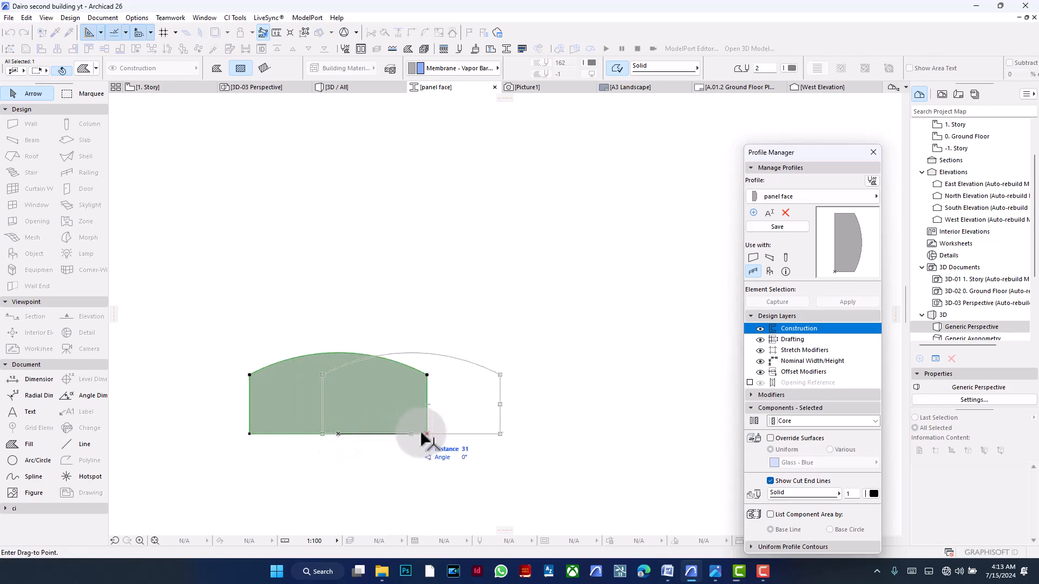
click(427, 434)
click(538, 325)
click(780, 227)
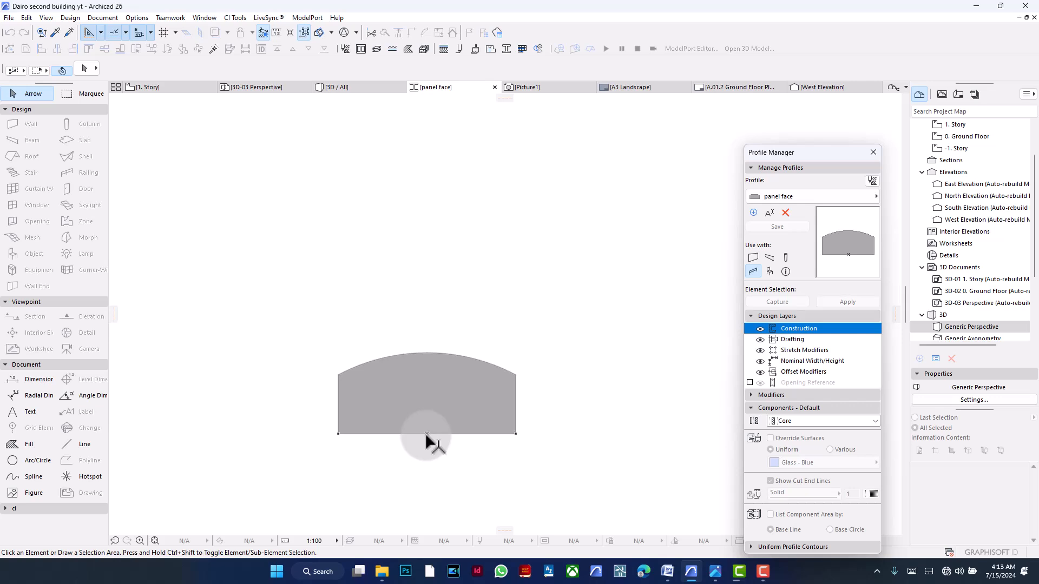
- Check the railing molding in 3D, and rotate the panel face fill 90° clockwise about the profile origin
click(345, 86)
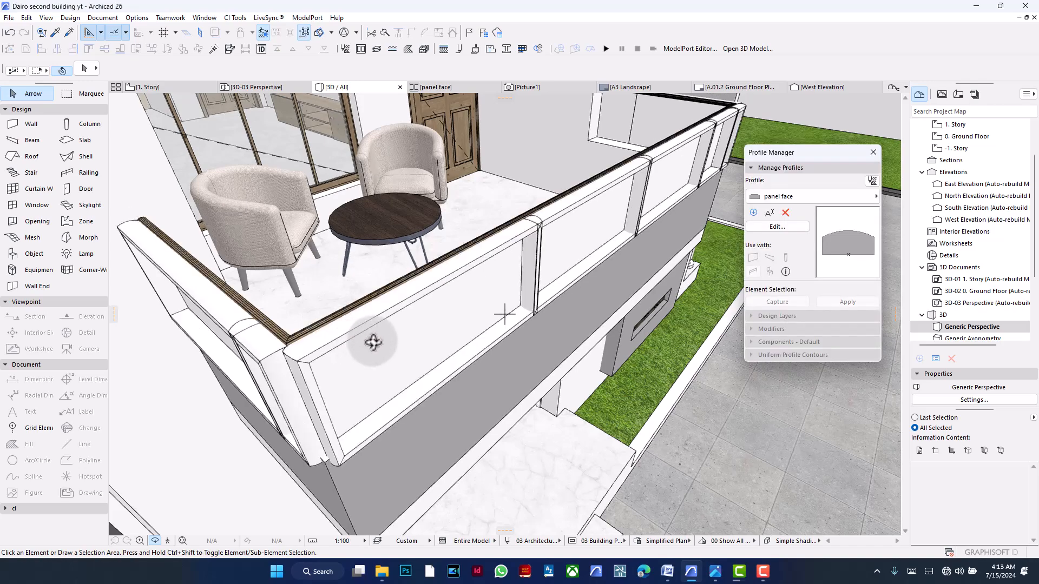
drag(380, 338, 477, 297)
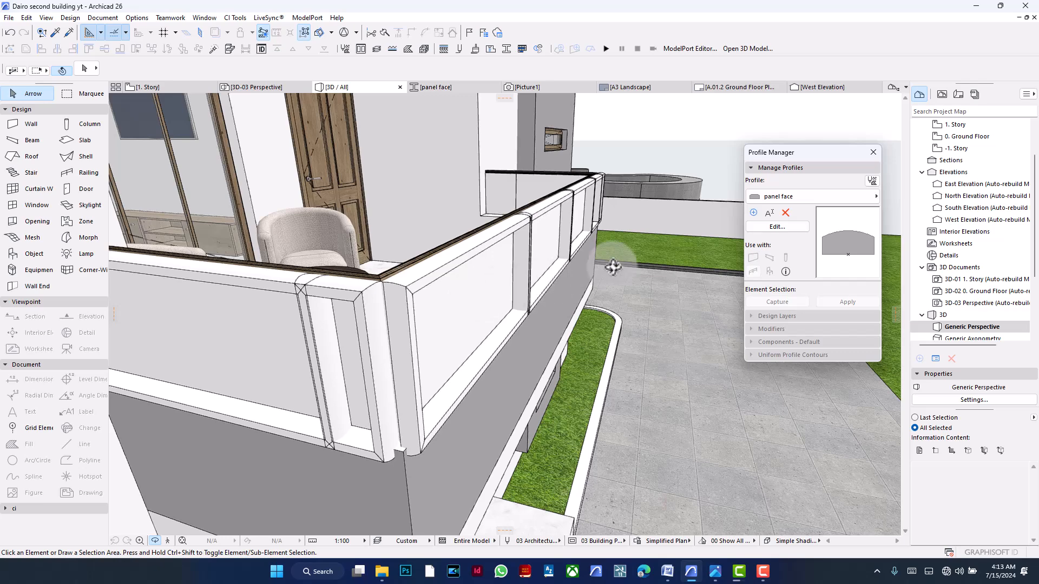
click(752, 227)
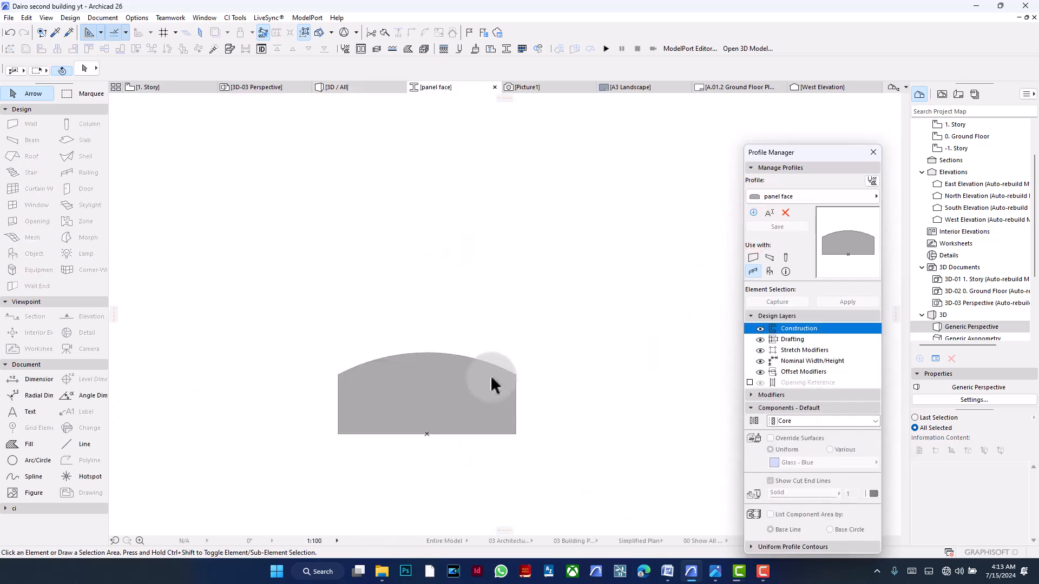
click(440, 394)
key(ctrl+e)
click(427, 433)
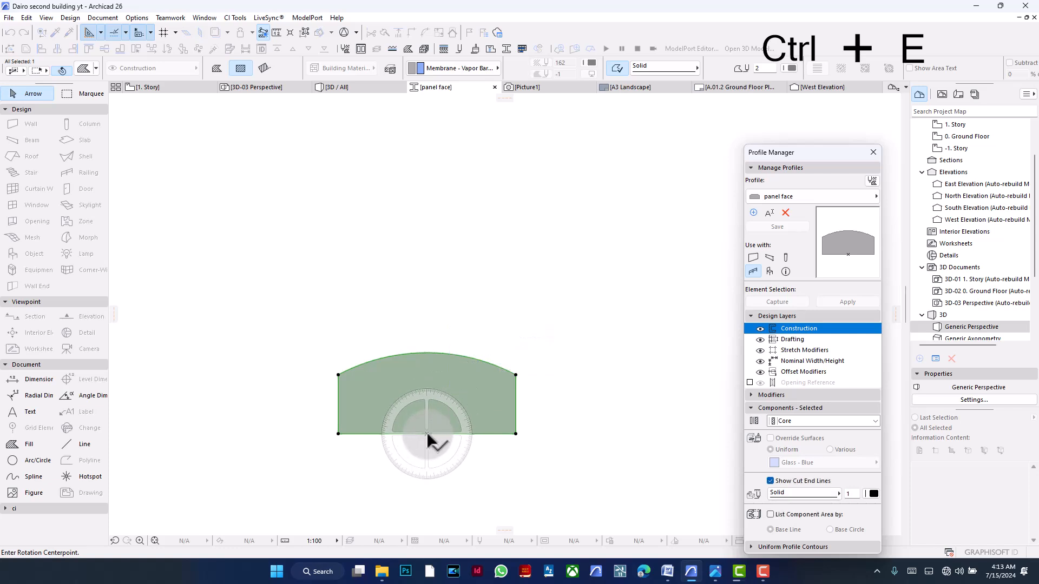
click(446, 434)
click(428, 472)
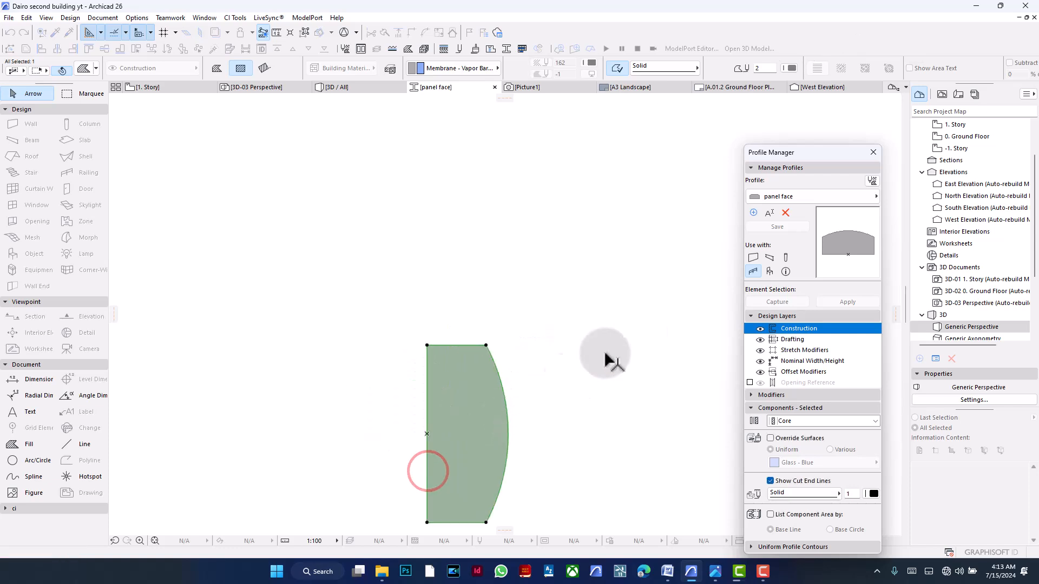
- Save the rotated panel face profile and inspect the railing's corner panels in 3D
click(765, 228)
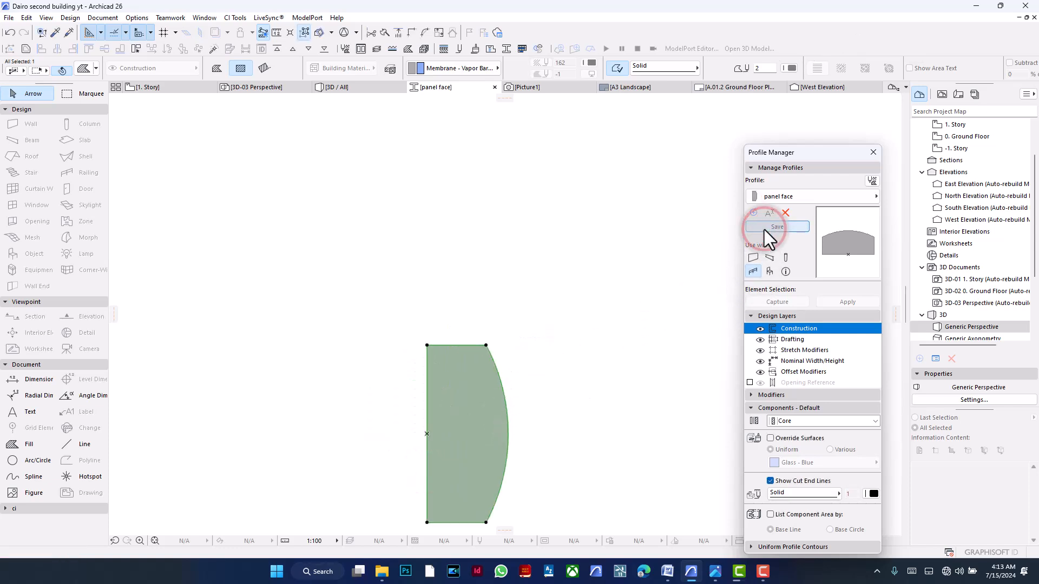
click(629, 270)
click(457, 103)
click(375, 87)
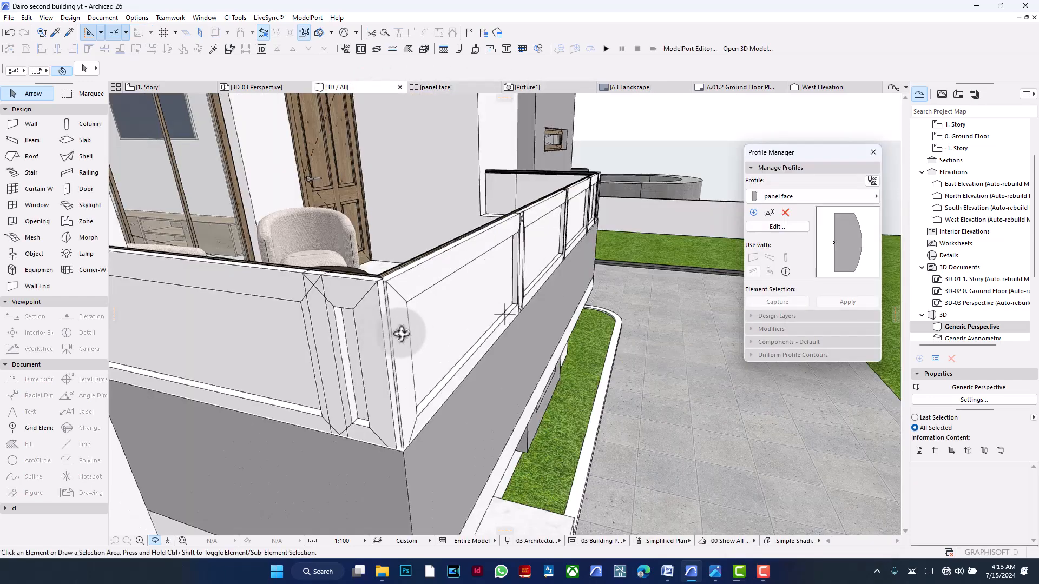
drag(404, 331, 694, 287)
- Reopen the panel face profile, mirror a copy of the fill across its flat vertical edge, and delete the original fill
click(774, 232)
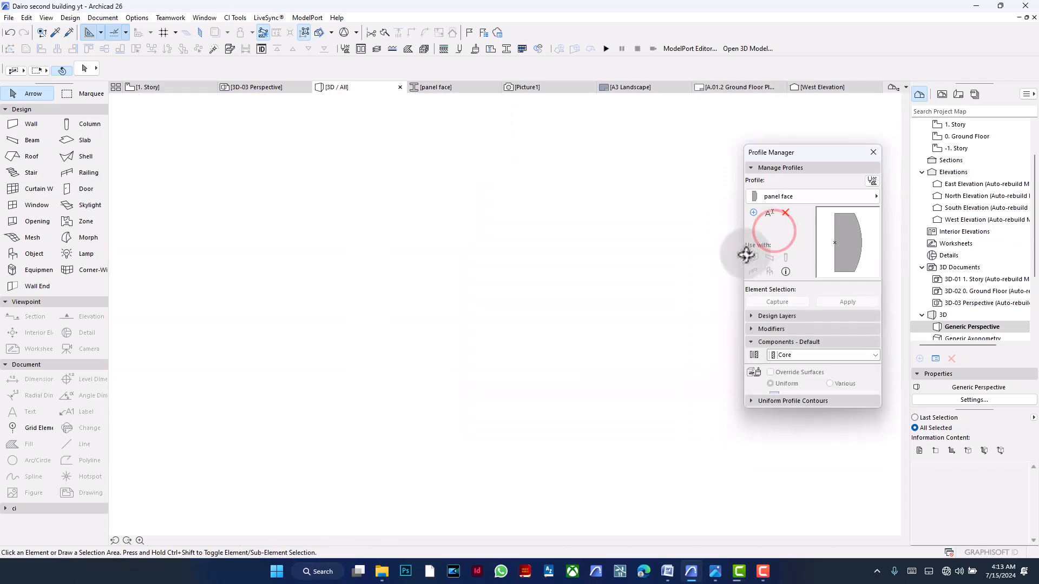
click(471, 396)
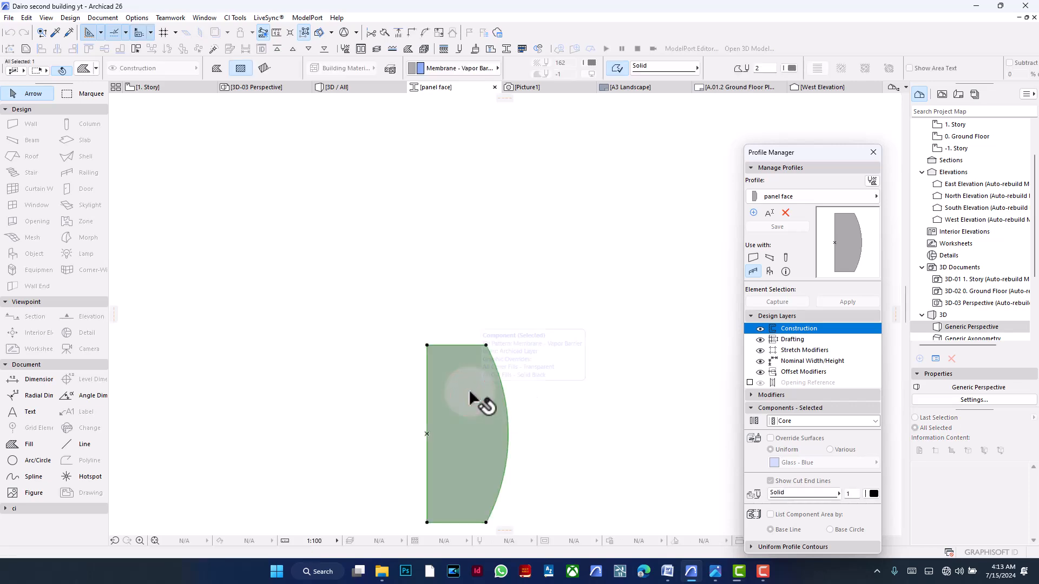
key(ctrl+m)
click(428, 369)
click(428, 380)
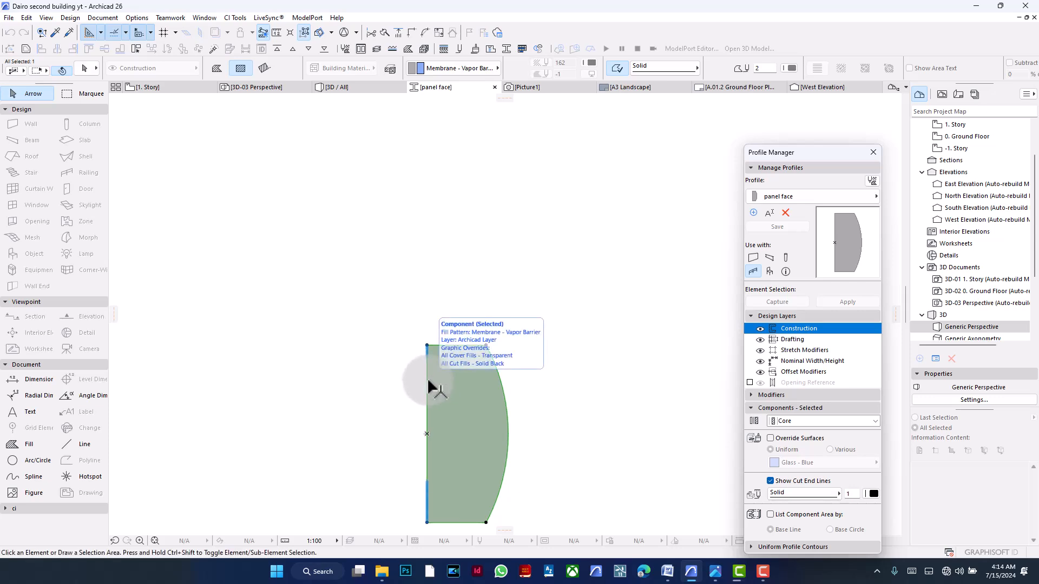
key(ctrl+shift+m)
click(429, 383)
click(433, 388)
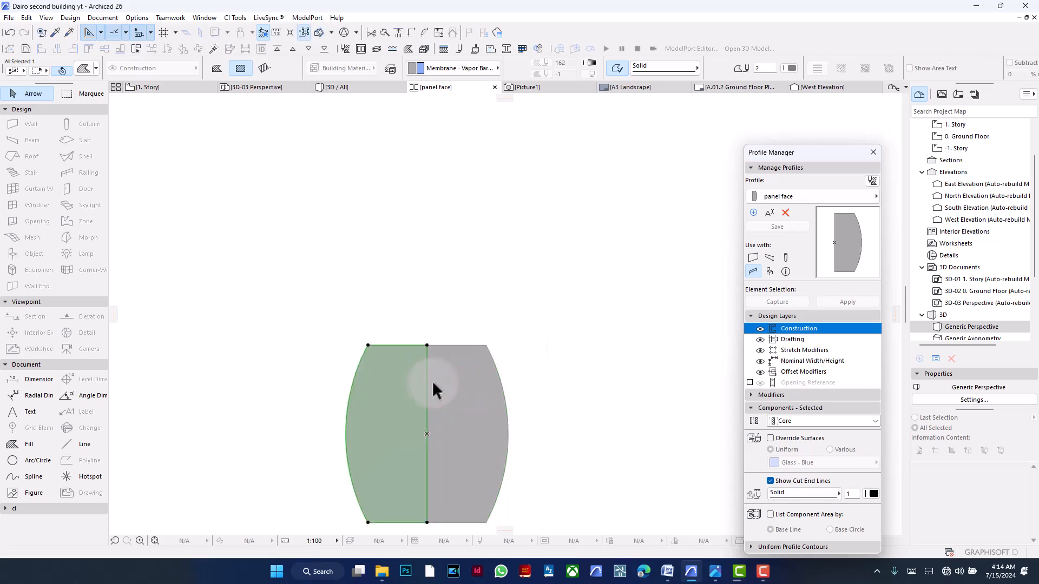
key(BackSpace)
- Save the mirrored panel face profile and inspect the railing's molded panels from the front in 3D
scroll(499, 311, down, 2)
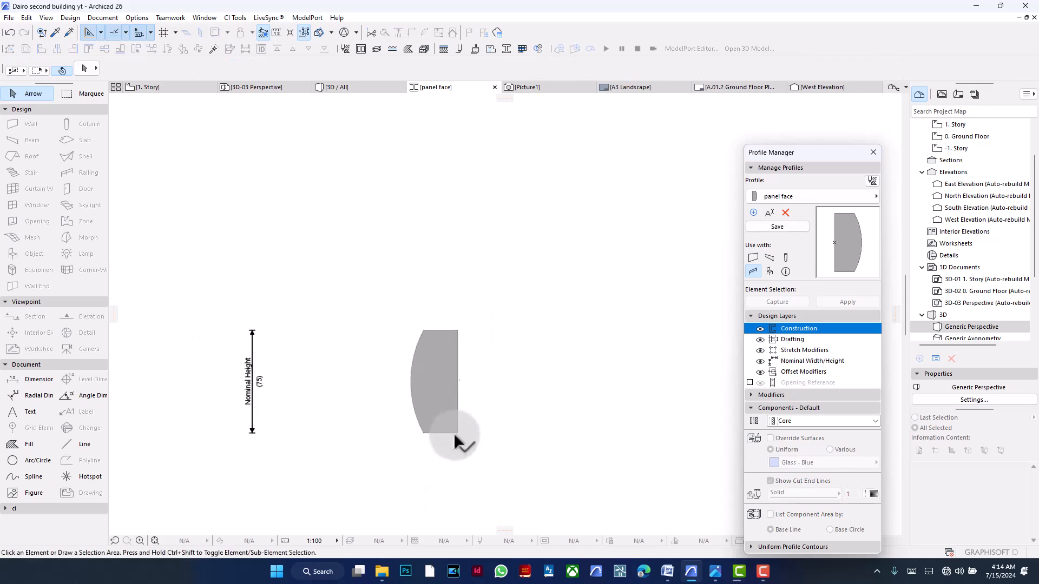
scroll(455, 438, up, 2)
click(791, 226)
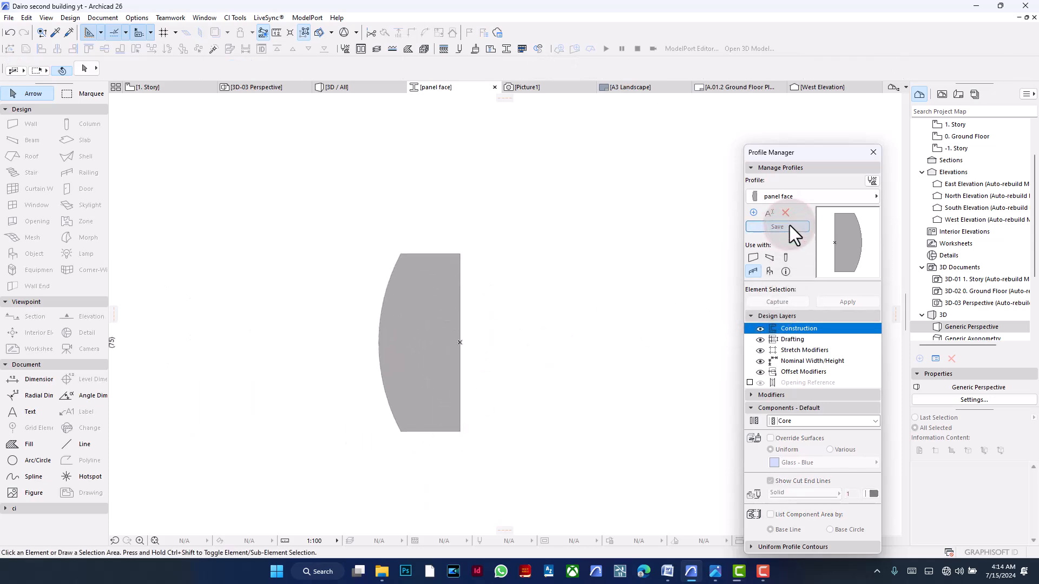
click(358, 88)
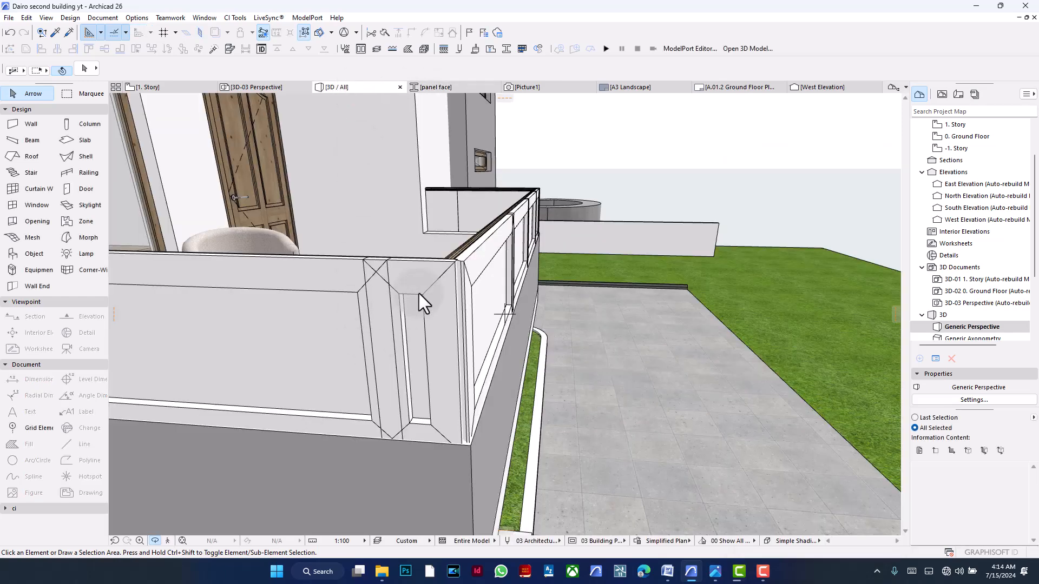
shift+middle_drag(418, 294, 341, 258)
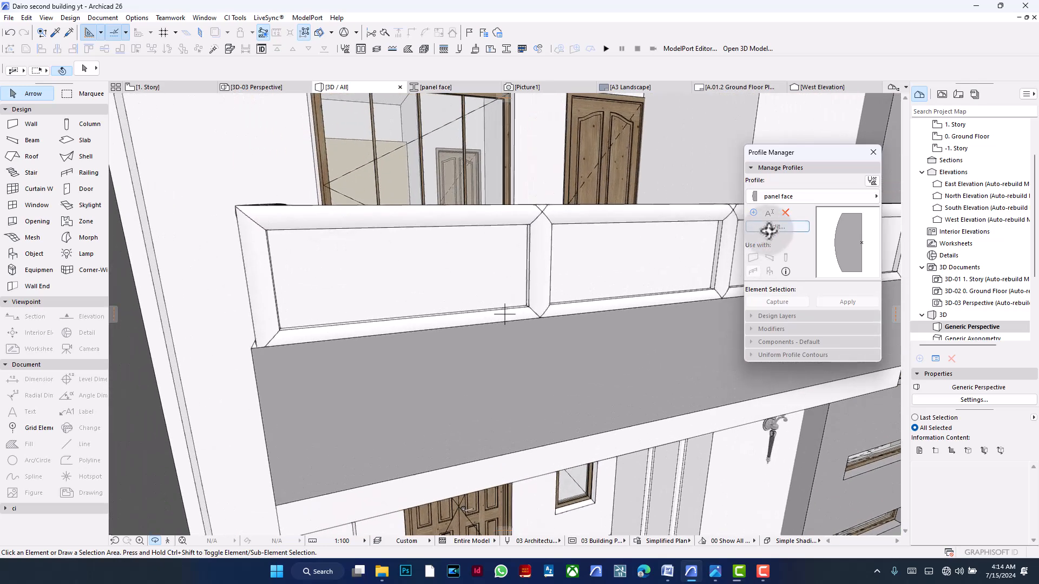
- Reopen the panel face profile and graphically resize its fill about the profile origin to a nominal height of about 30
click(769, 228)
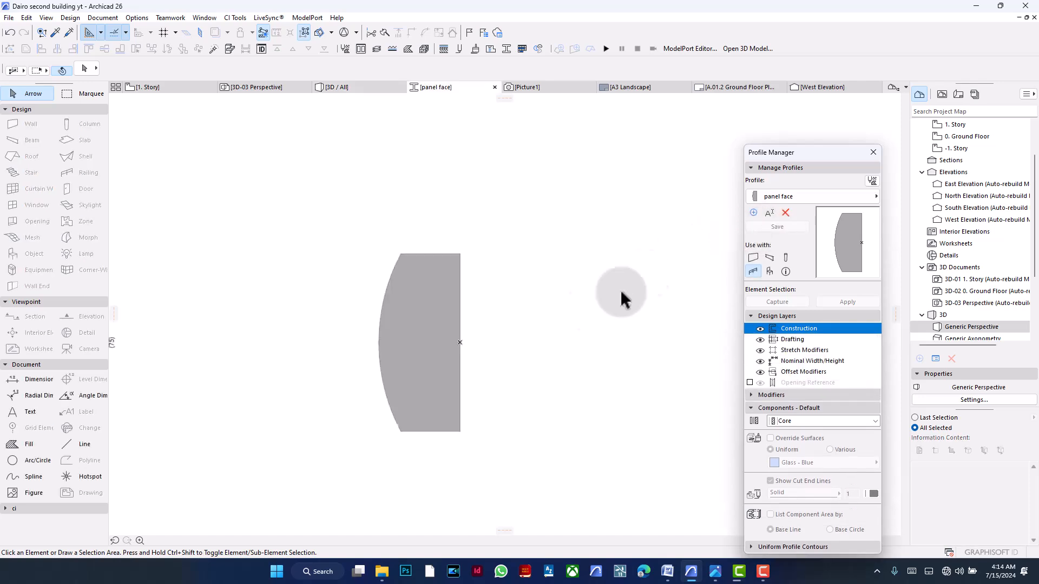
click(427, 303)
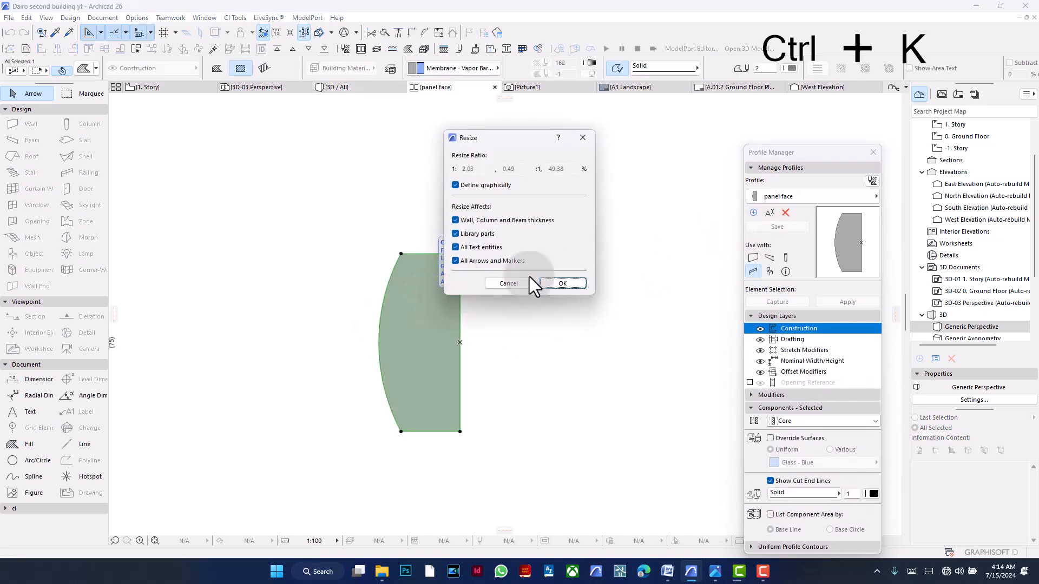
click(562, 284)
click(460, 342)
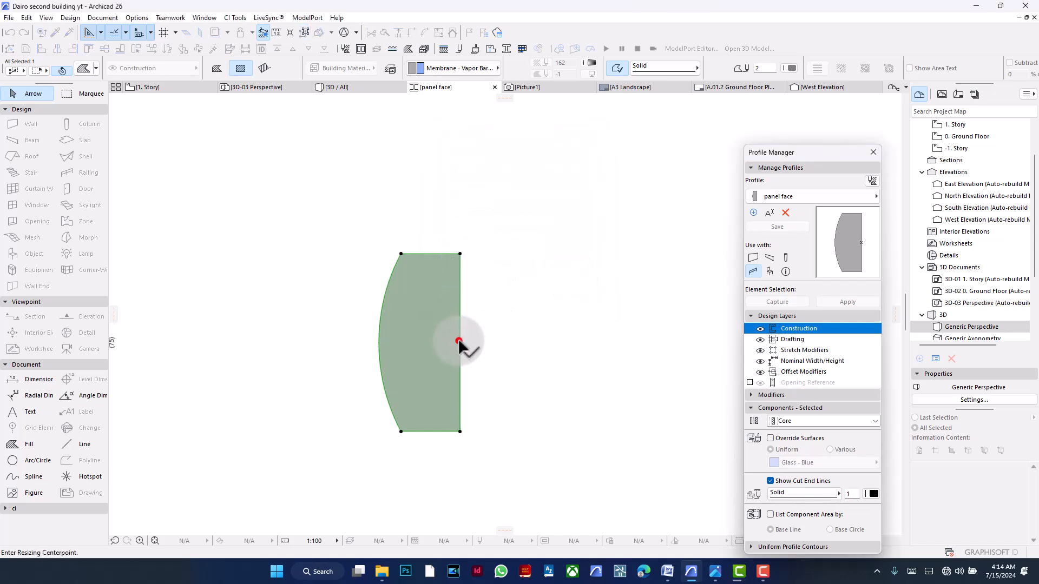
click(460, 253)
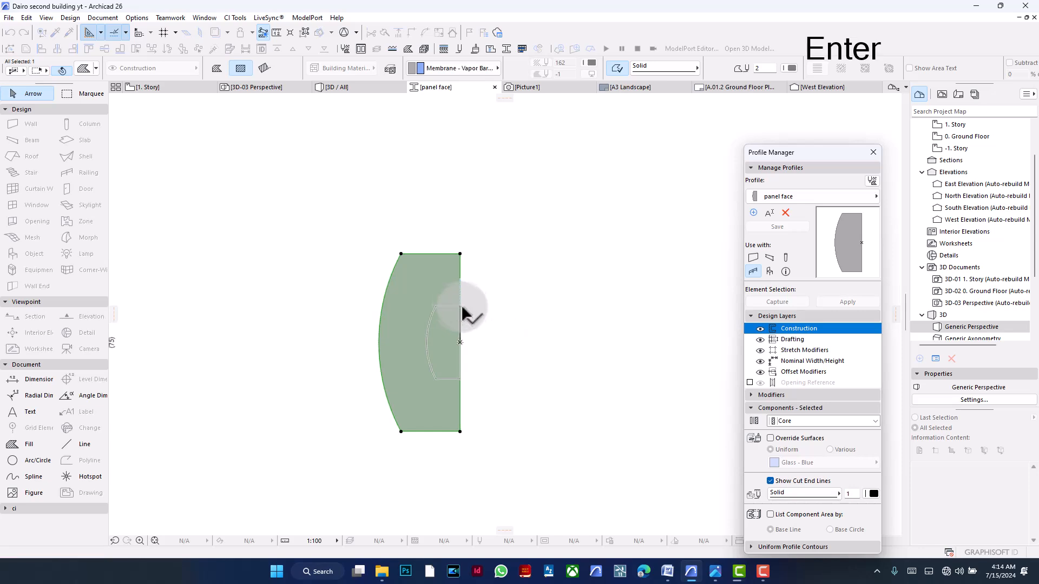
click(459, 308)
click(524, 283)
- Save the resized panel face profile and examine the railing's molding joints up close in 3D
click(767, 226)
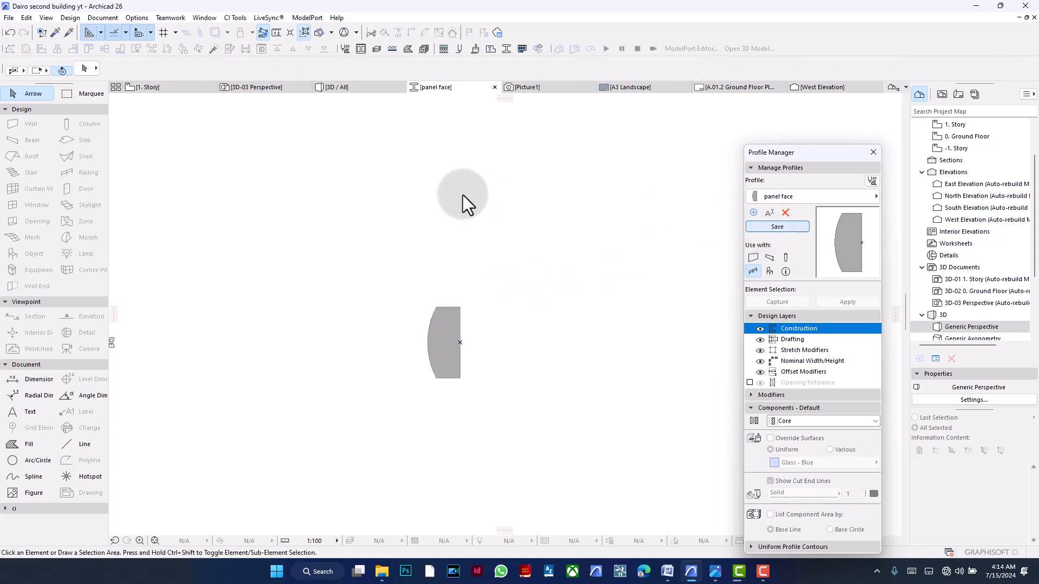
click(350, 88)
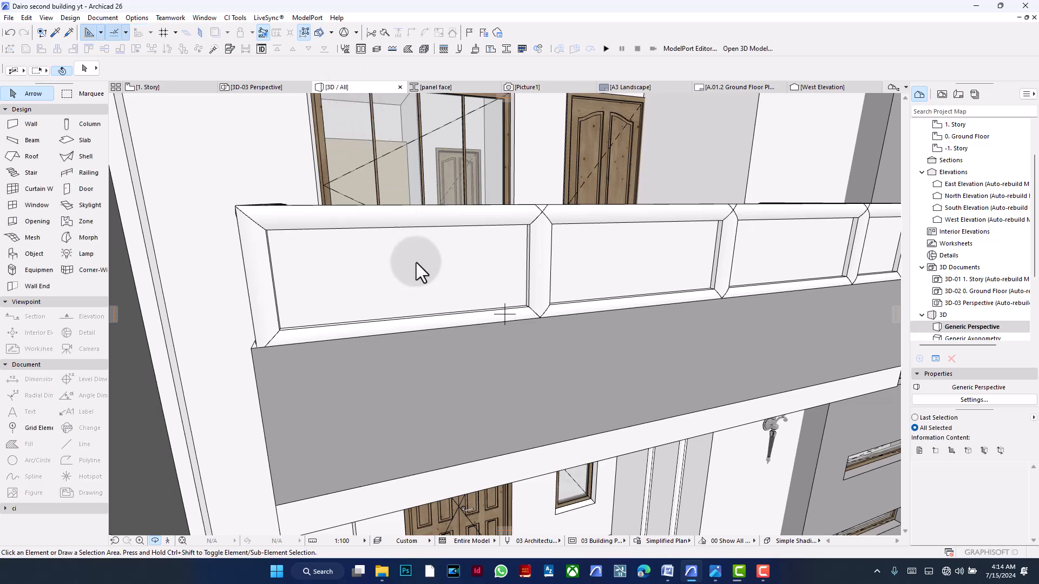
drag(405, 261, 503, 261)
scroll(509, 260, up, 5)
scroll(517, 253, down, 1)
drag(559, 200, 400, 202)
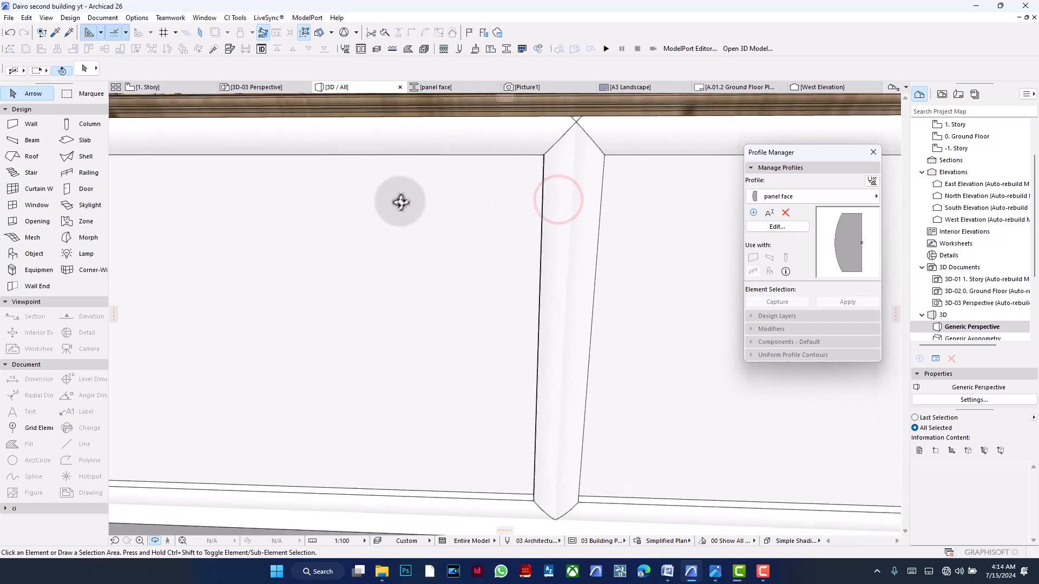
scroll(508, 215, down, 5)
- Reopen the panel face profile and move its fill straight up by 30 so it sits above the profile origin
click(778, 227)
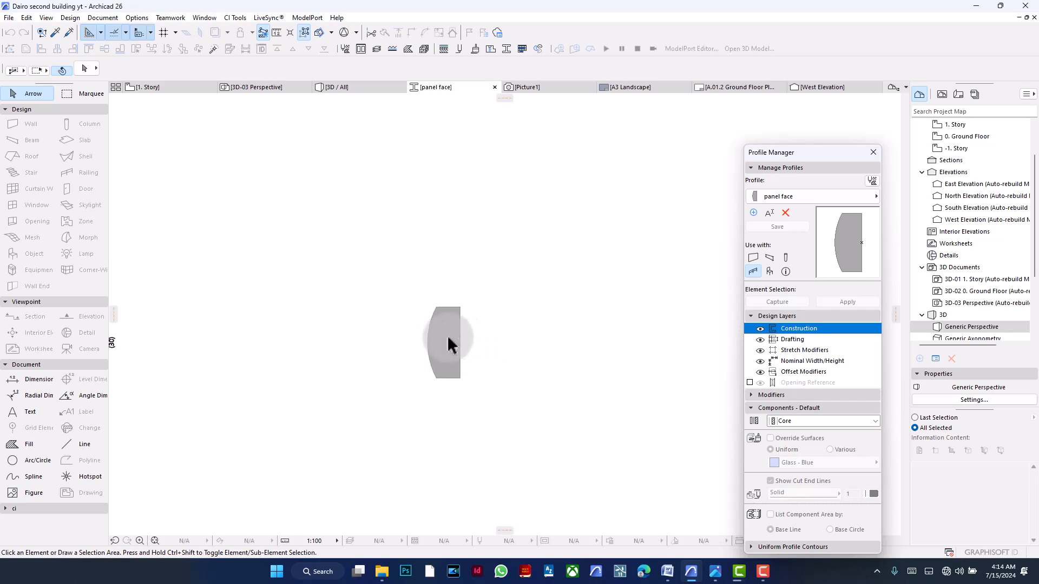
scroll(448, 338, down, 2)
drag(458, 334, 431, 300)
key(ctrl+d)
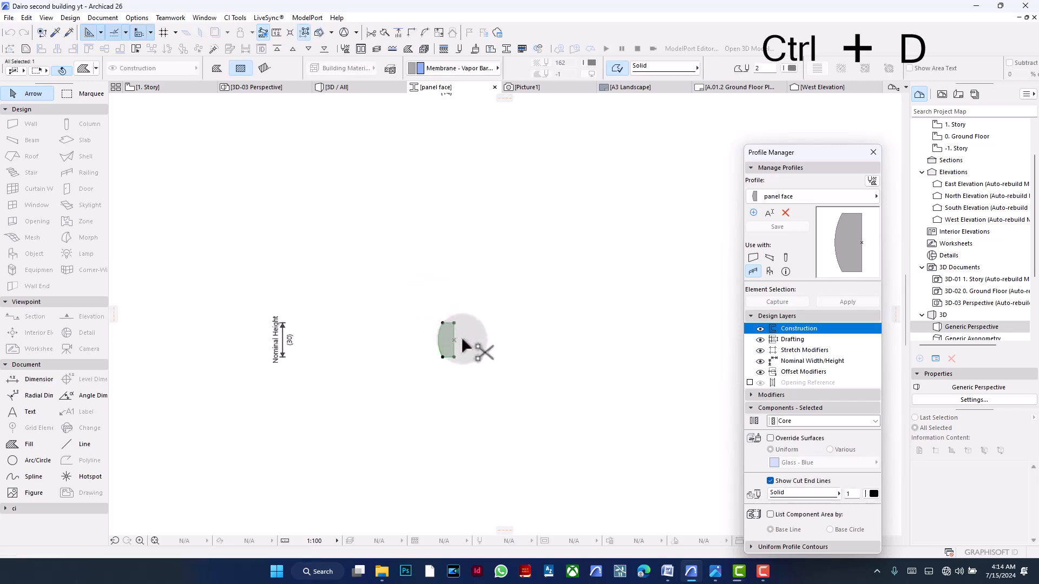
click(454, 357)
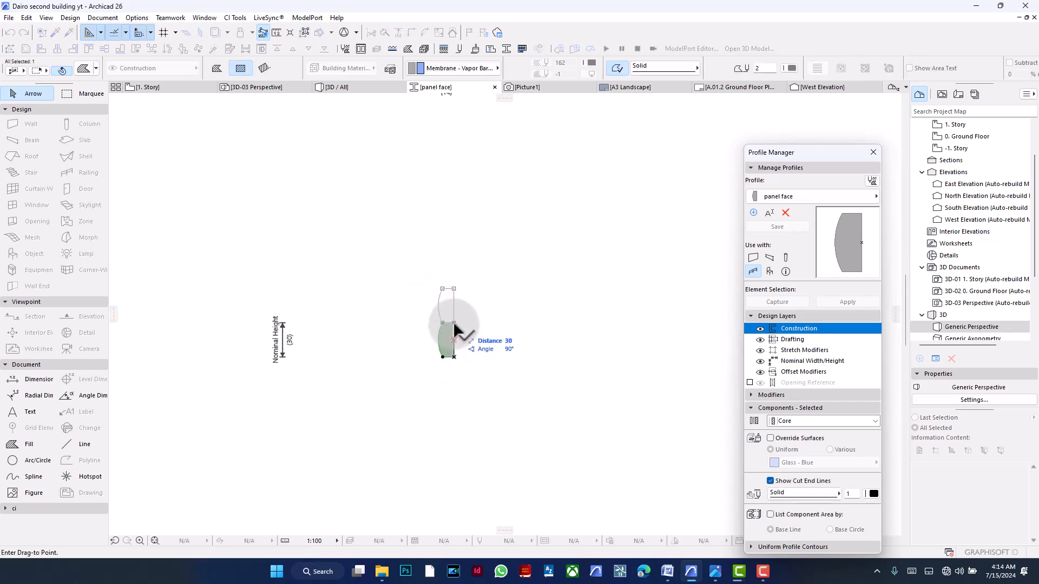
click(454, 324)
click(522, 317)
- Save the raised profile and check how the molding frames sit along the balcony railing in 3D
click(769, 226)
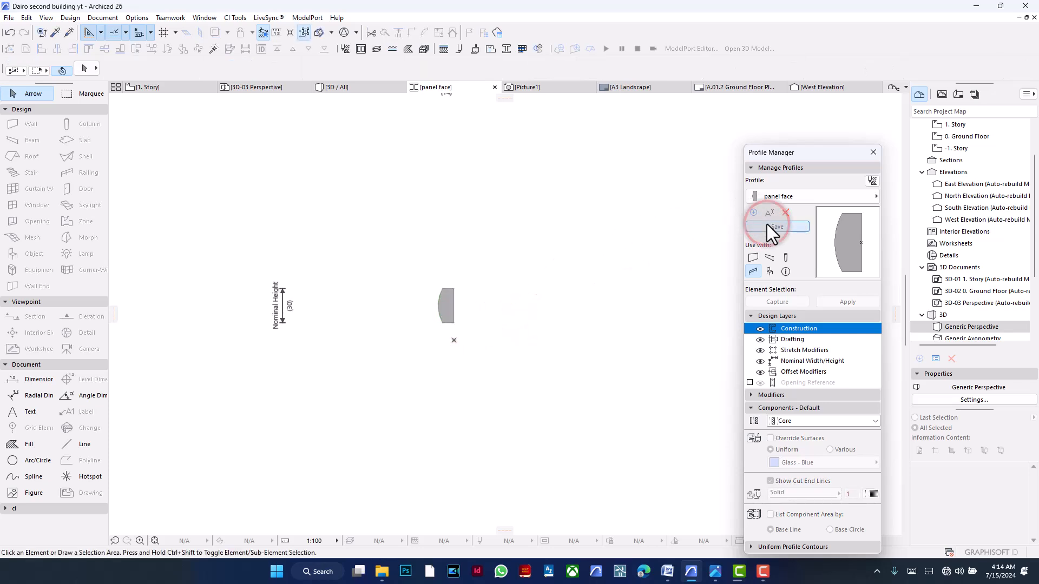
click(367, 91)
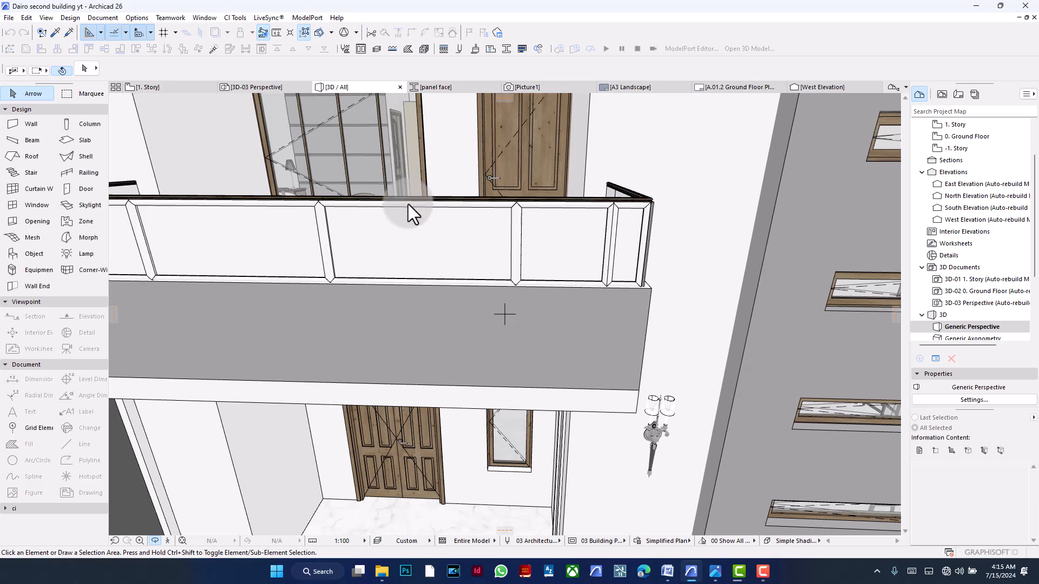
drag(334, 223, 528, 190)
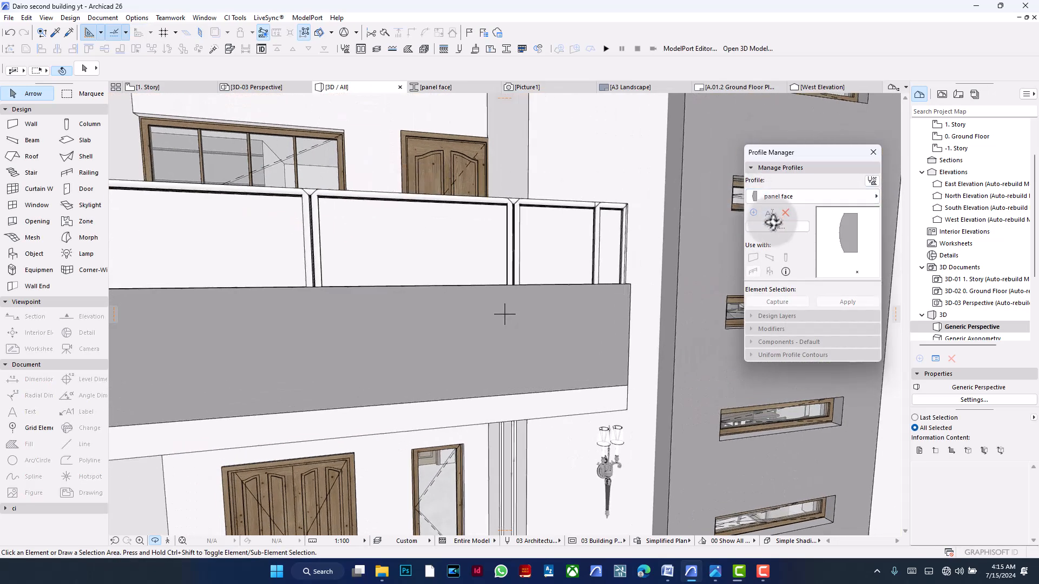
- Reopen the panel face profile and move its fill straight down to well below the profile origin
click(772, 227)
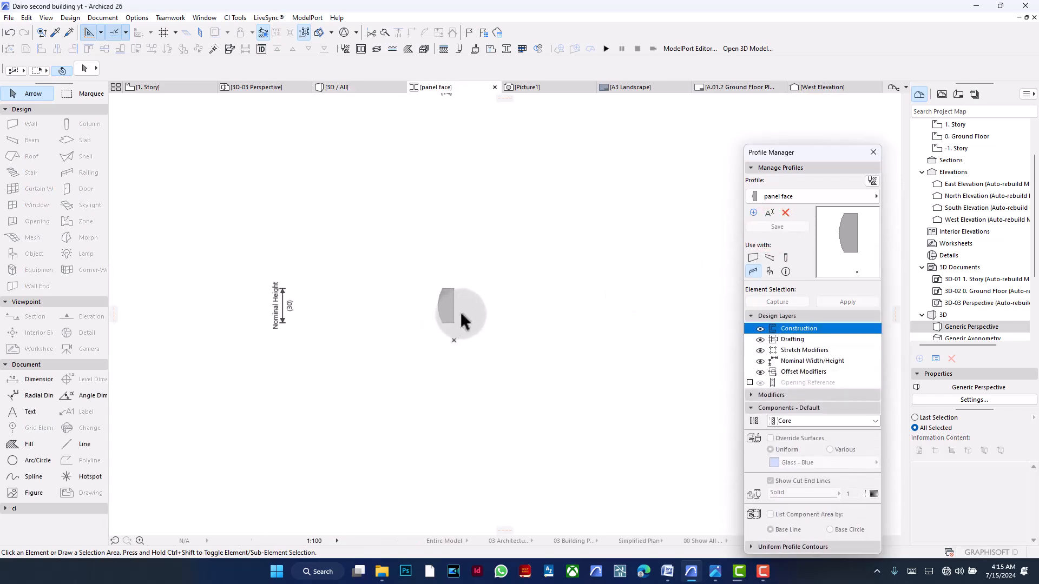
click(444, 303)
key(ctrl+d)
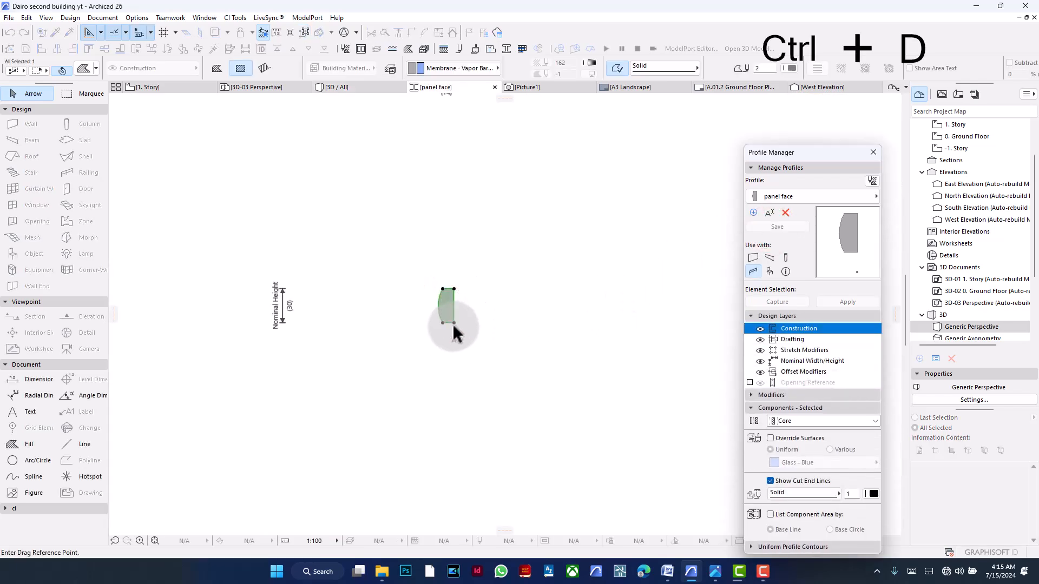
click(453, 290)
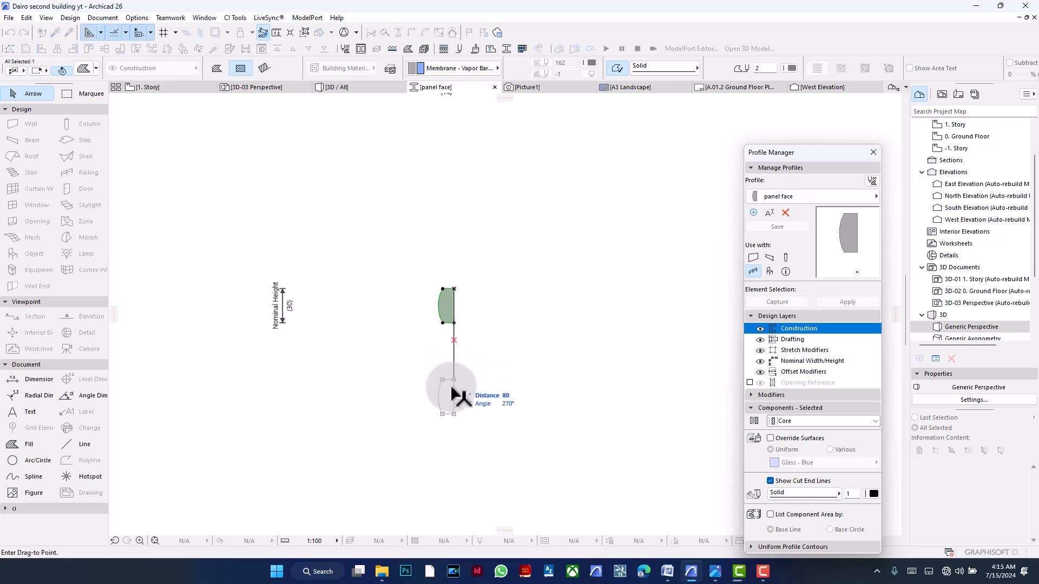
click(452, 401)
click(498, 354)
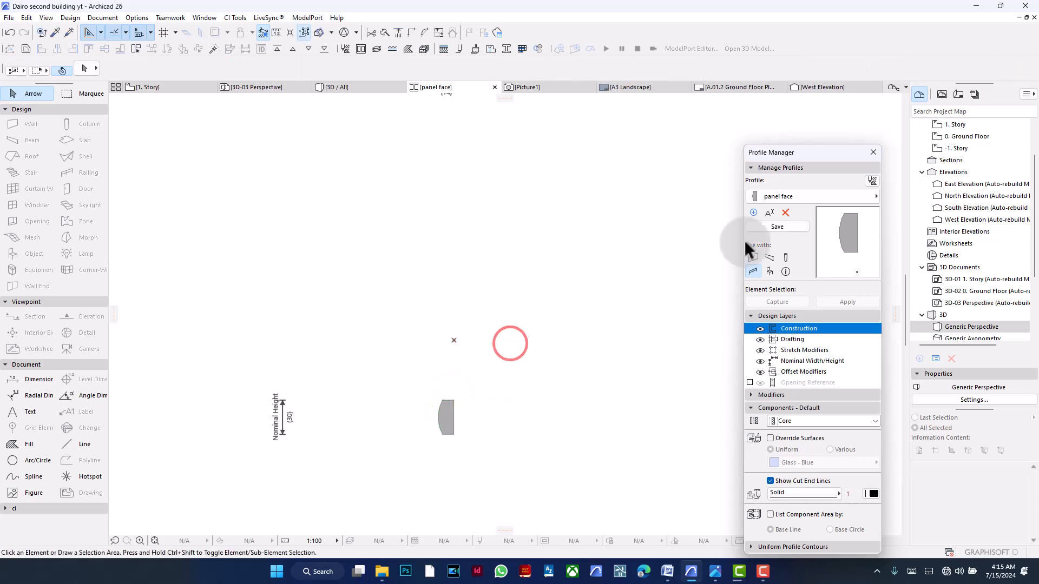
- Save the lowered profile and inspect the molding frames across the whole balcony railing in 3D
click(786, 227)
click(357, 86)
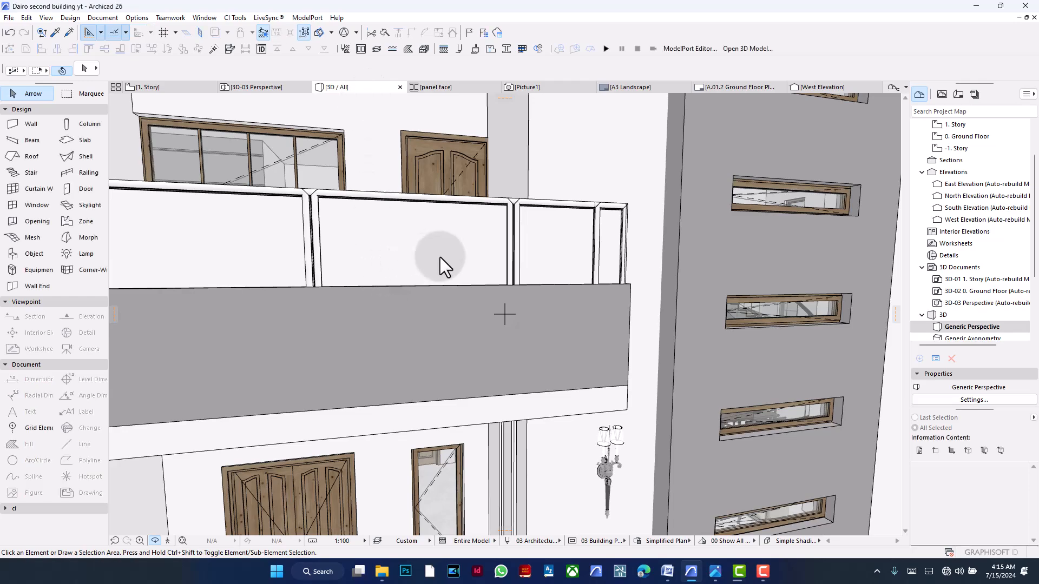
scroll(589, 246, down, 2)
drag(350, 256, 571, 248)
shift+middle_drag(622, 249, 513, 232)
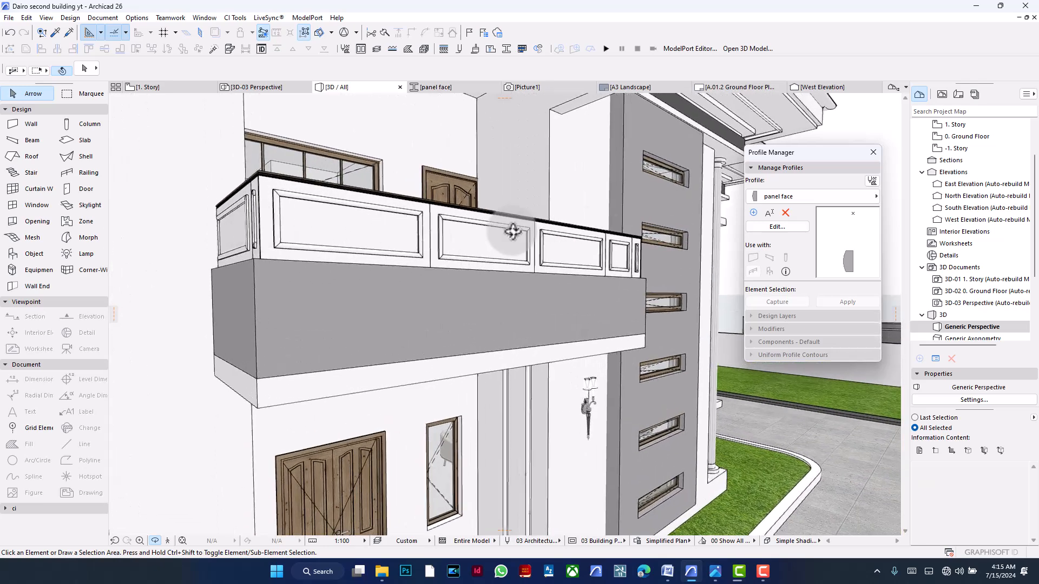
- Reopen the panel face profile and move its fill straight up about 29, keeping it just below the profile origin
click(751, 228)
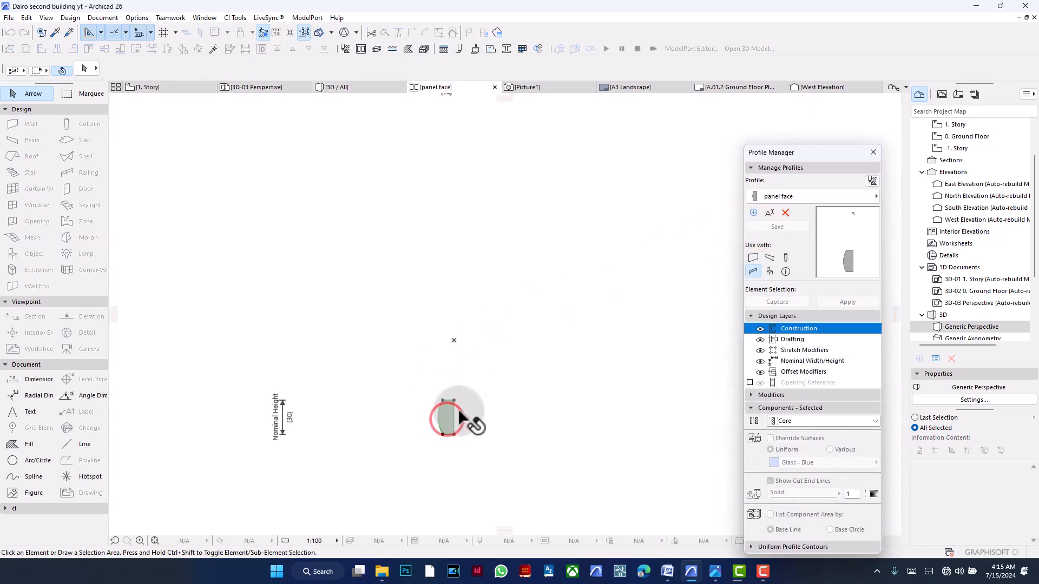
click(448, 417)
key(ctrl+d)
click(455, 399)
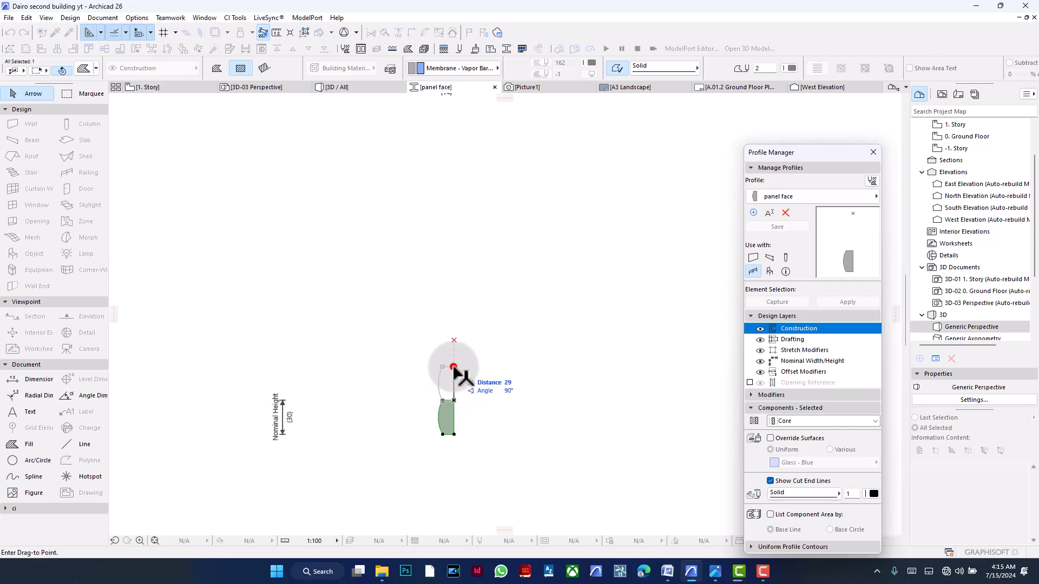
click(454, 366)
- Save the adjusted panel face profile and inspect the railing's corner and front panels up close in 3D
click(806, 226)
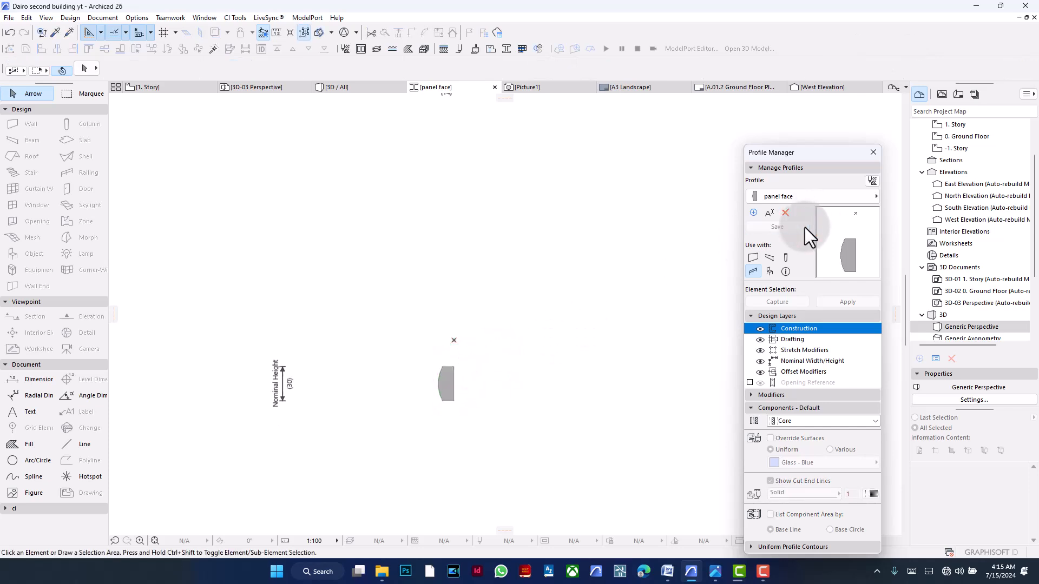
click(355, 87)
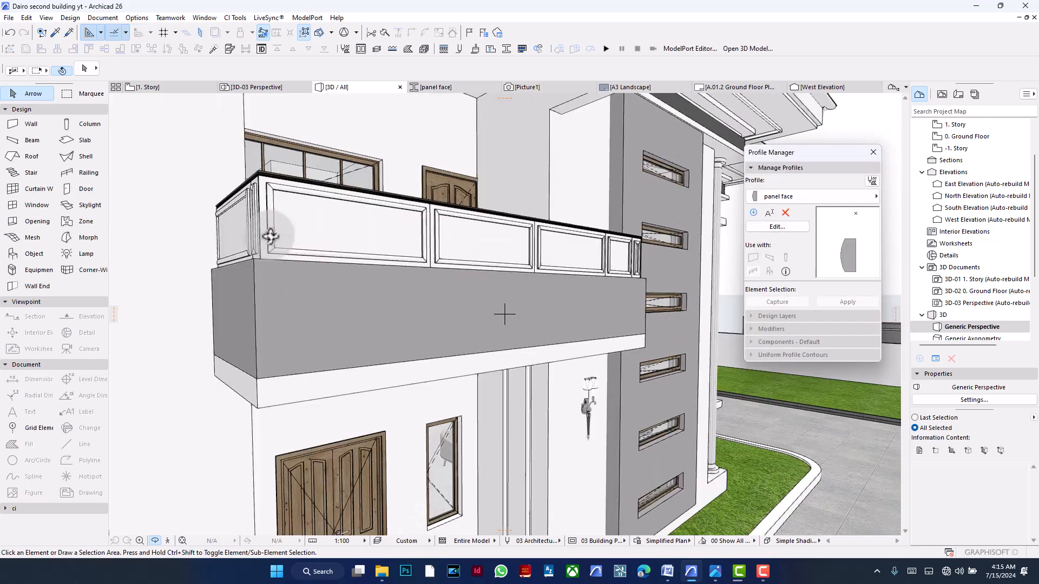
scroll(346, 213, up, 2)
scroll(234, 174, up, 1)
scroll(234, 174, up, 1)
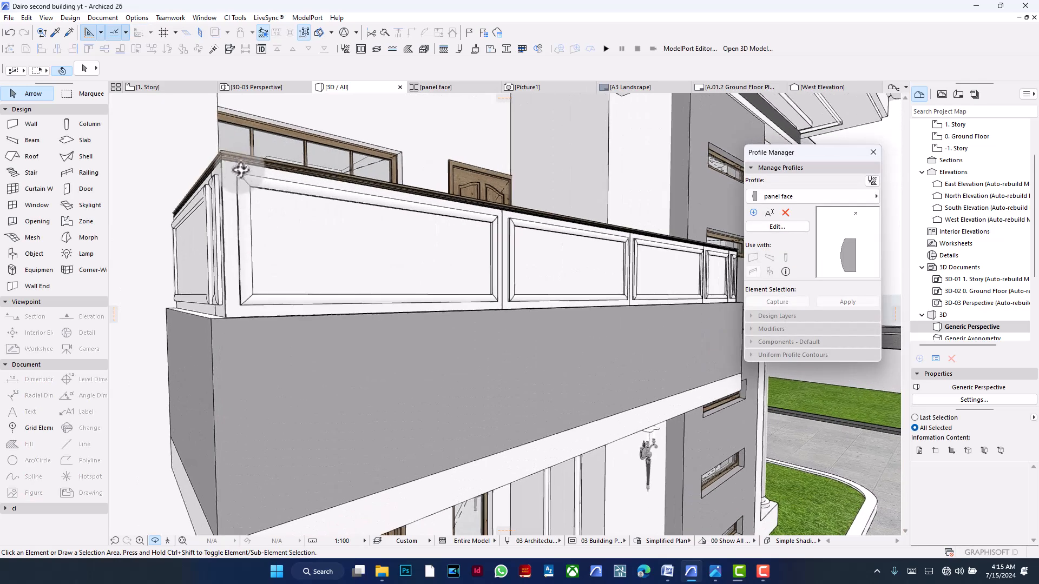
drag(227, 215, 290, 269)
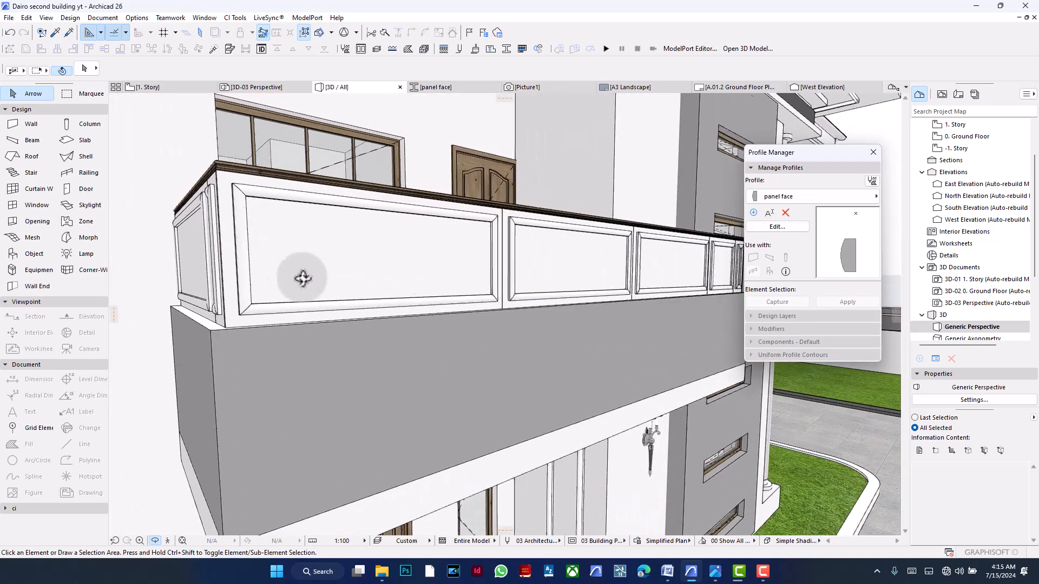
- Review the finished balcony railing from a distance and from several angles against the building's facade
scroll(290, 269, down, 4)
scroll(460, 269, down, 2)
drag(406, 274, 306, 288)
scroll(484, 306, down, 3)
scroll(272, 285, down, 3)
drag(511, 291, 422, 293)
scroll(297, 284, up, 3)
scroll(300, 285, up, 5)
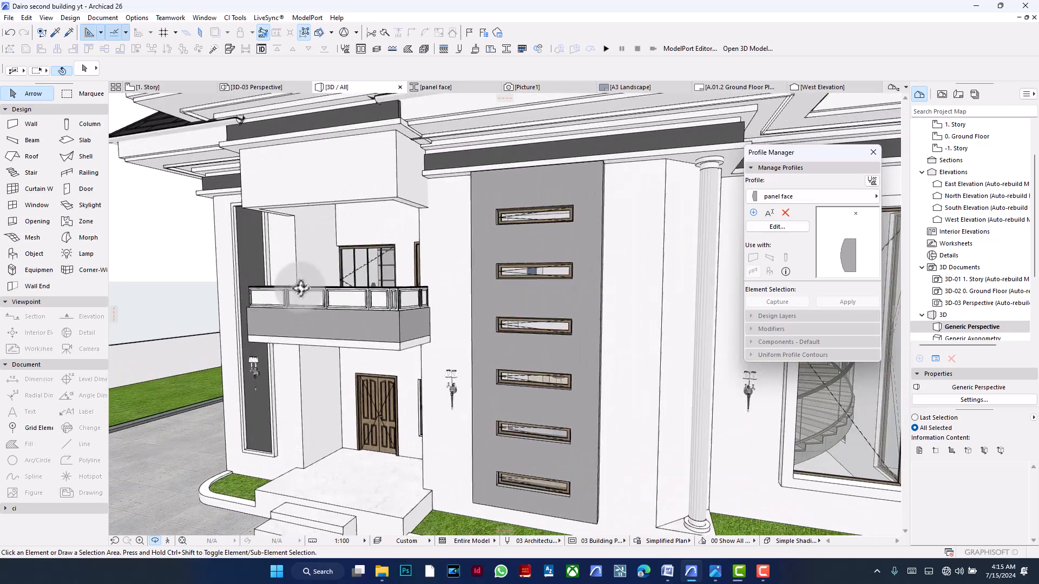
scroll(355, 248, up, 2)
drag(353, 248, 494, 237)
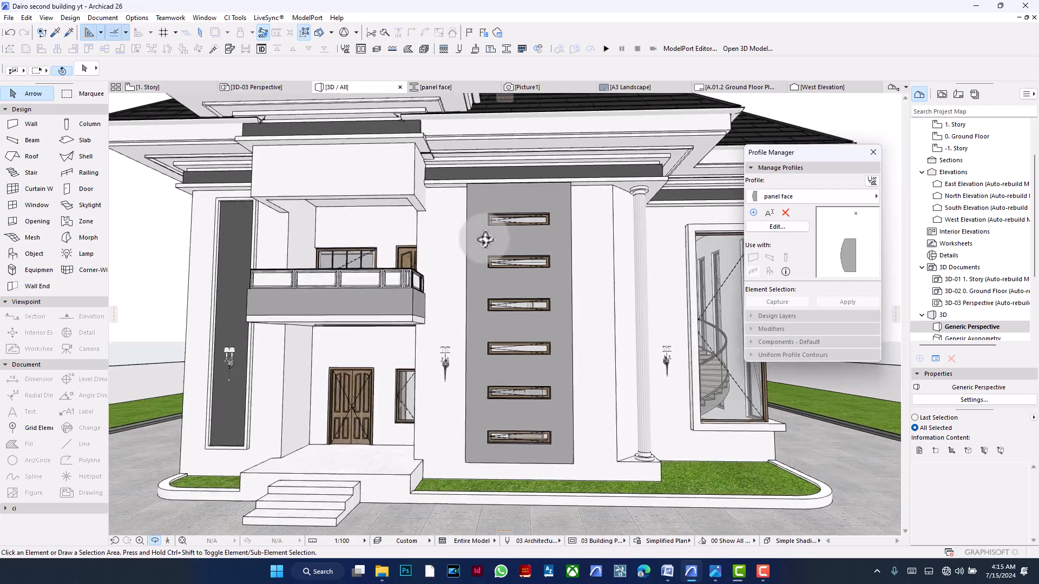
- Open the balcony railing's settings and delete the wall panel from its segment pattern
scroll(262, 282, up, 5)
drag(247, 273, 463, 259)
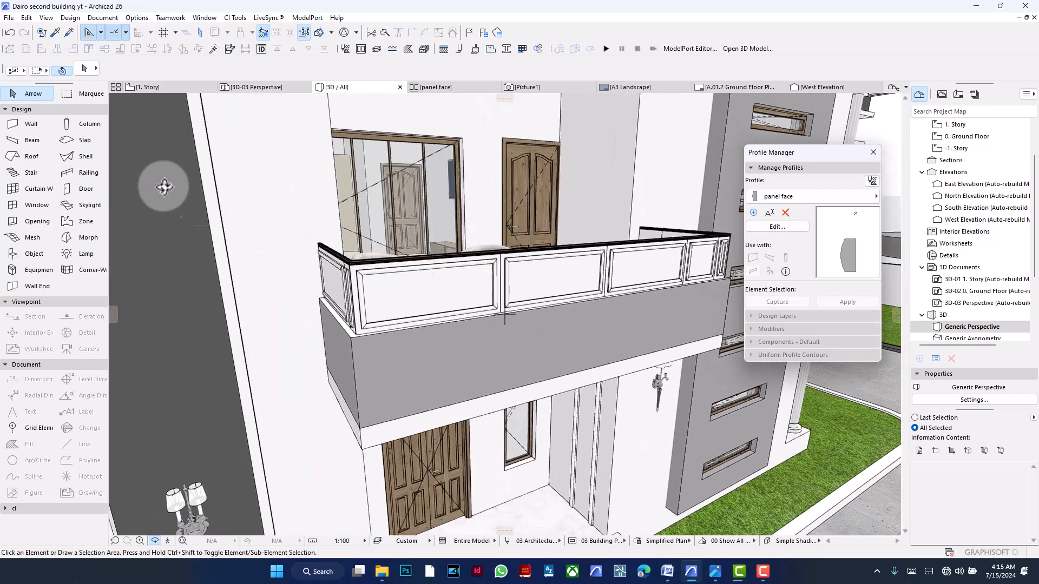
click(25, 93)
click(416, 283)
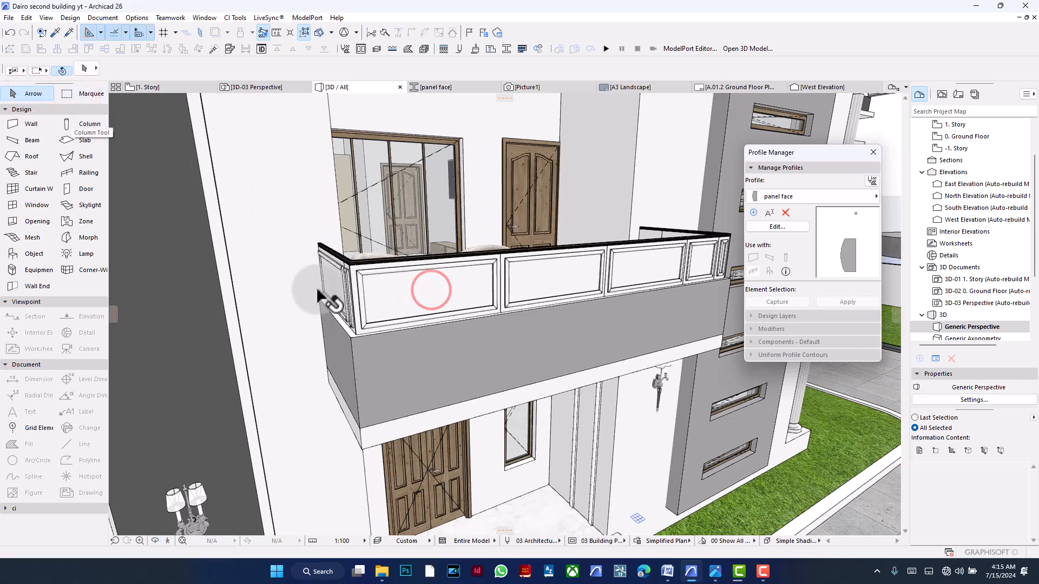
click(85, 71)
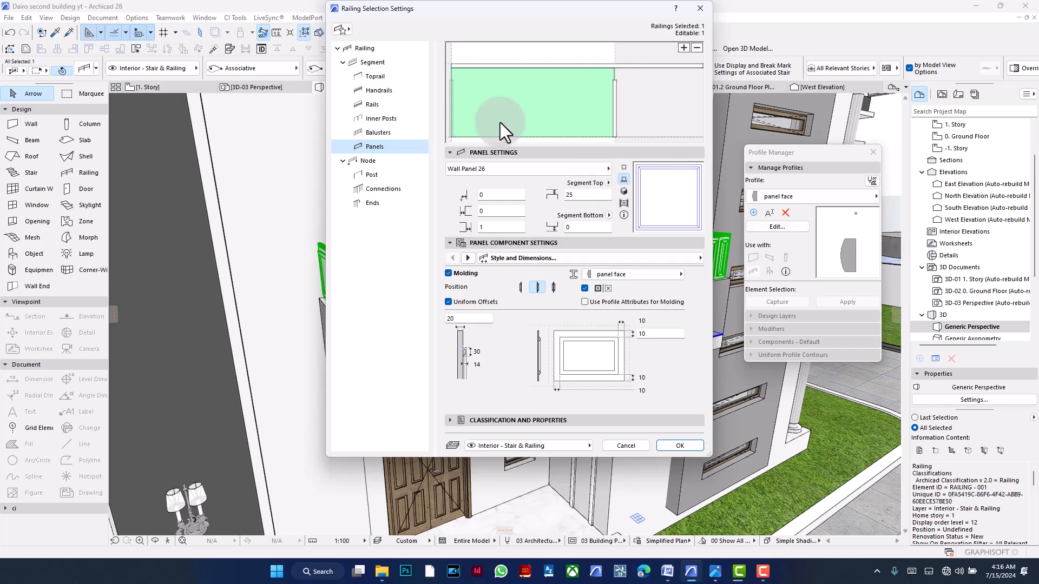
click(501, 109)
click(605, 94)
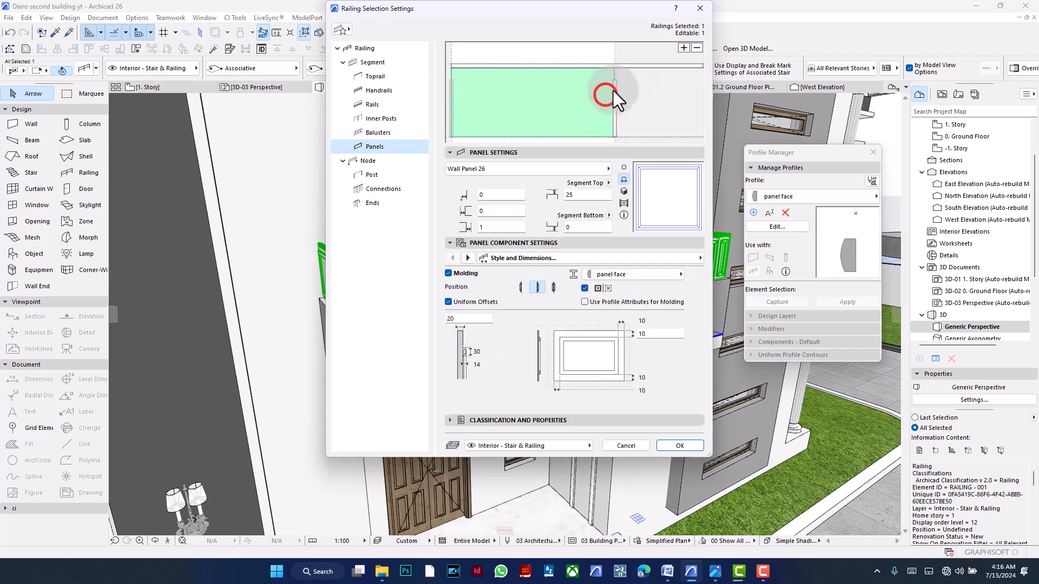
click(697, 48)
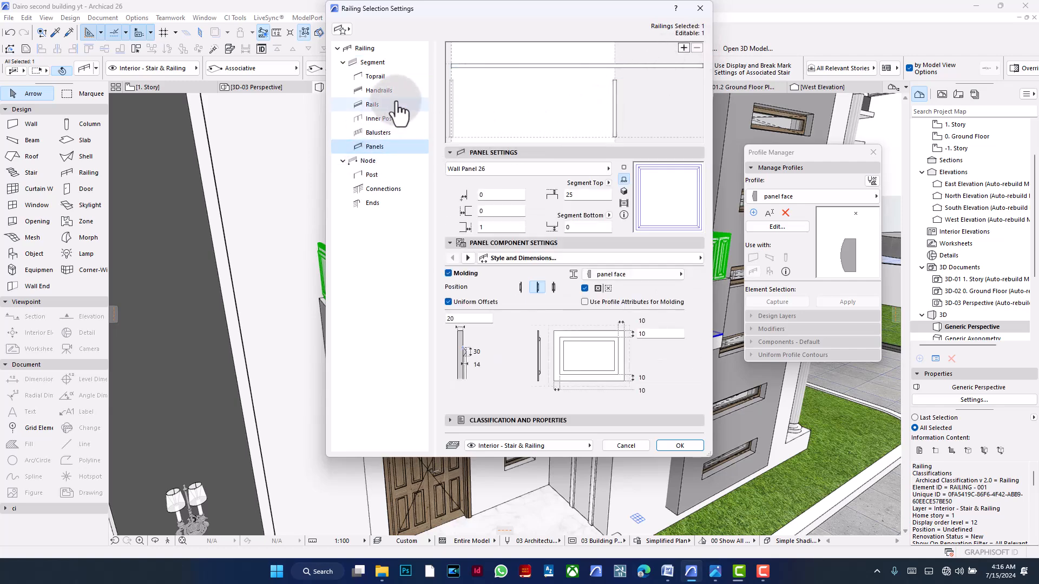
- Choose Revolved Post 26 as the type for the railing's balusters
click(389, 133)
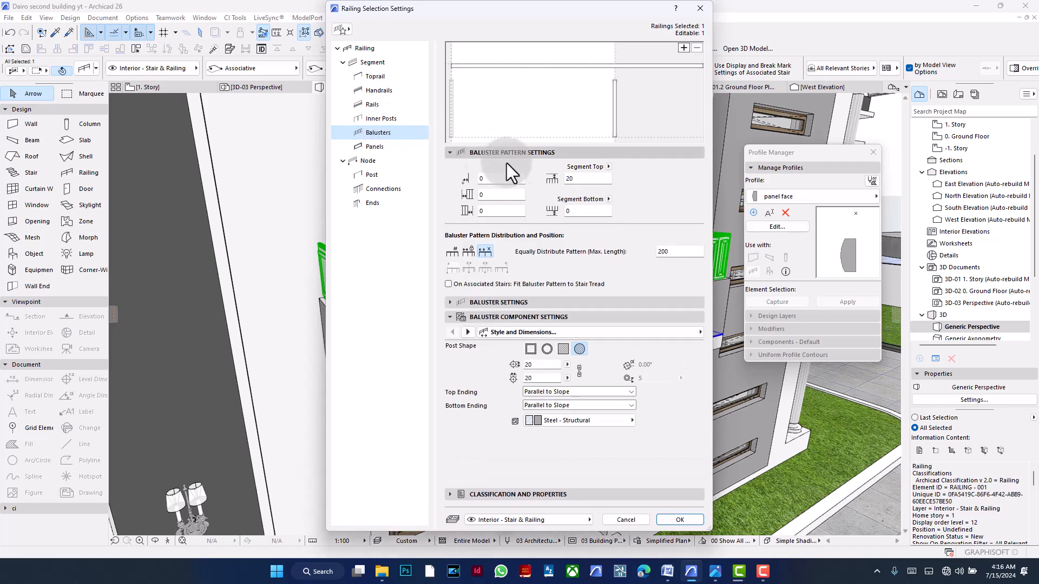
click(536, 306)
click(537, 306)
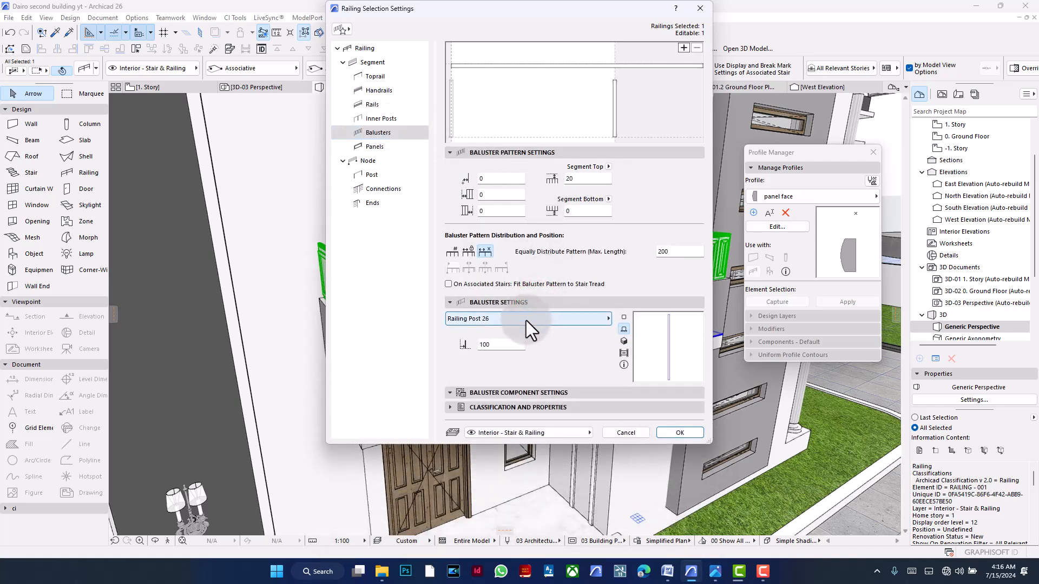
click(526, 319)
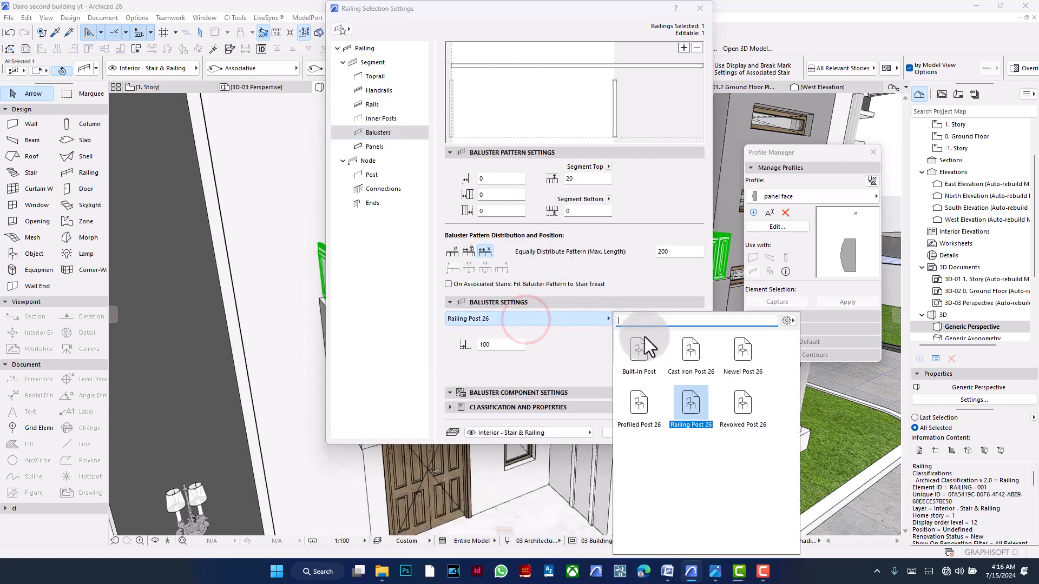
click(741, 408)
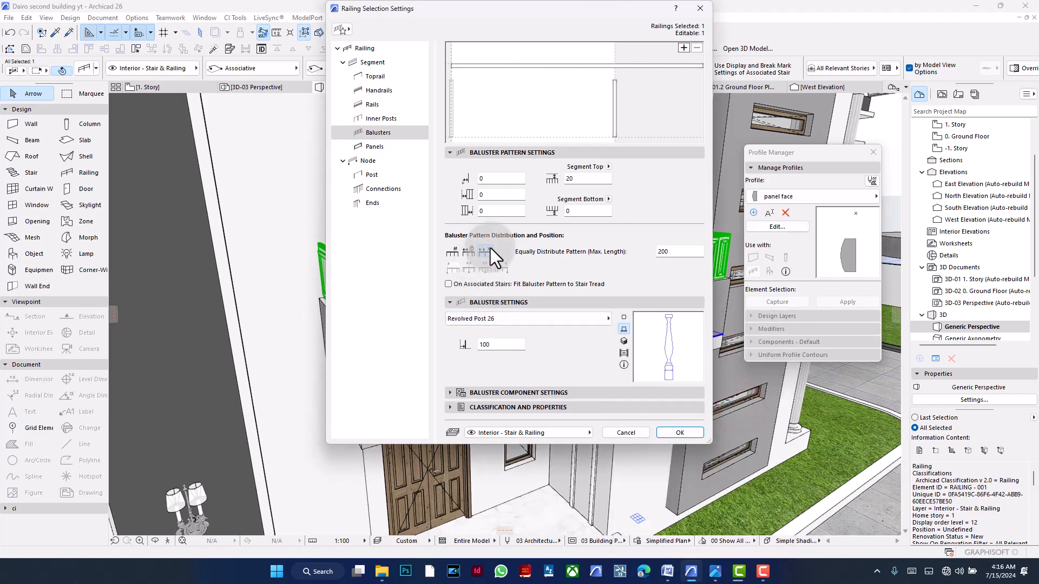
- Review the revolved baluster's style and dimensions, including the profiles available for it
click(505, 389)
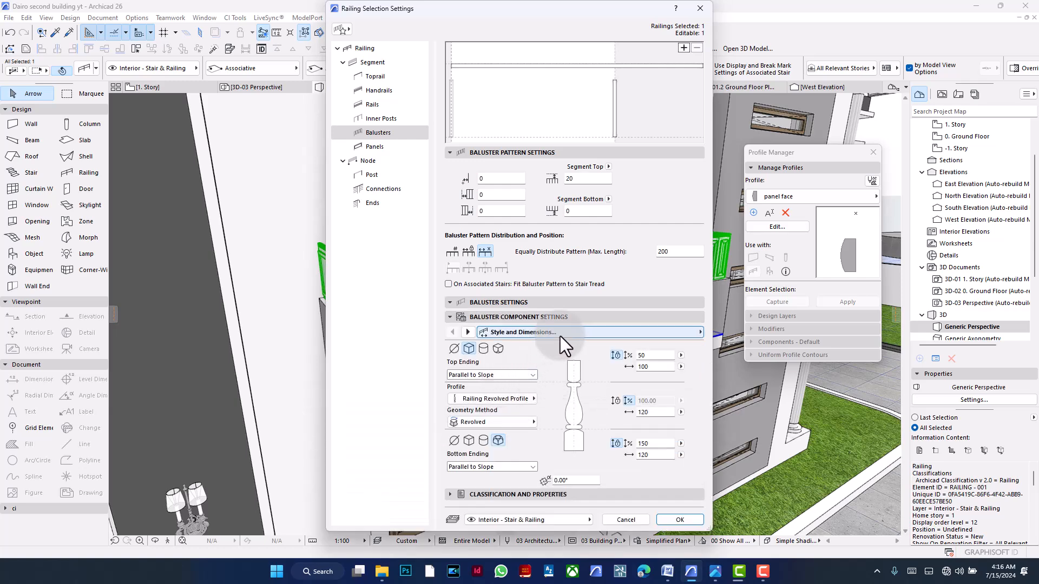
click(650, 332)
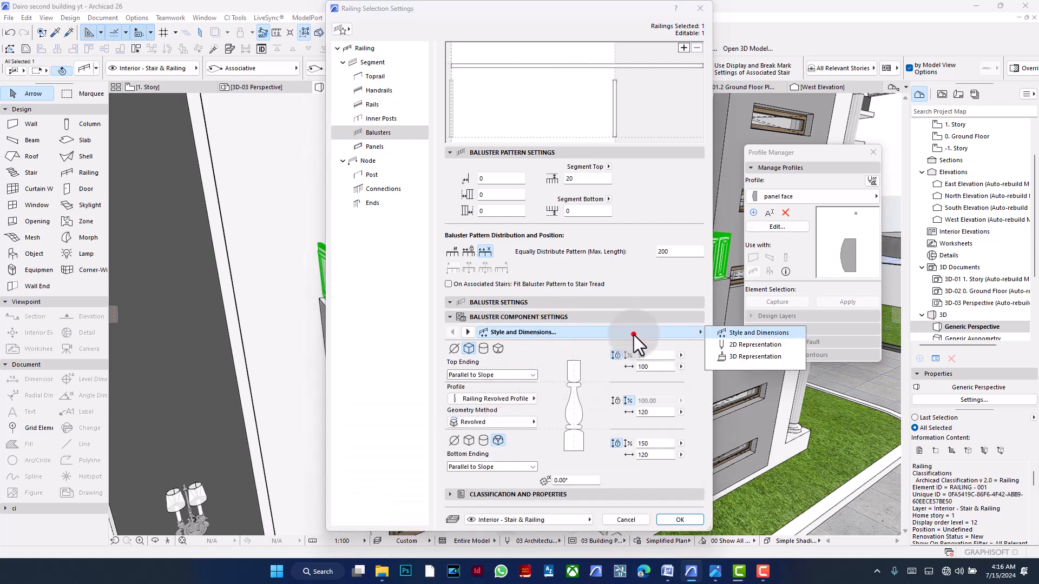
click(633, 335)
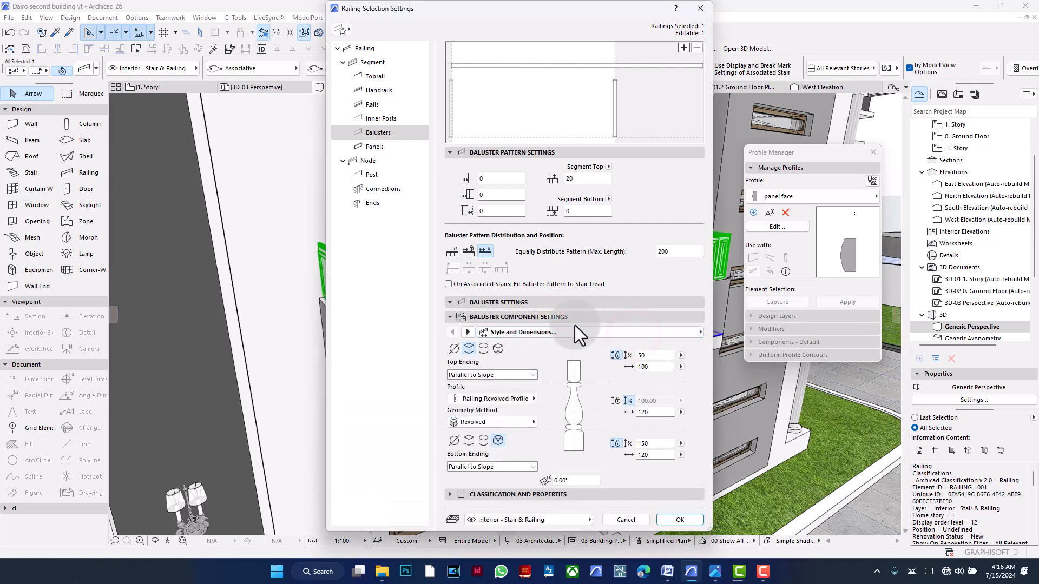
click(479, 398)
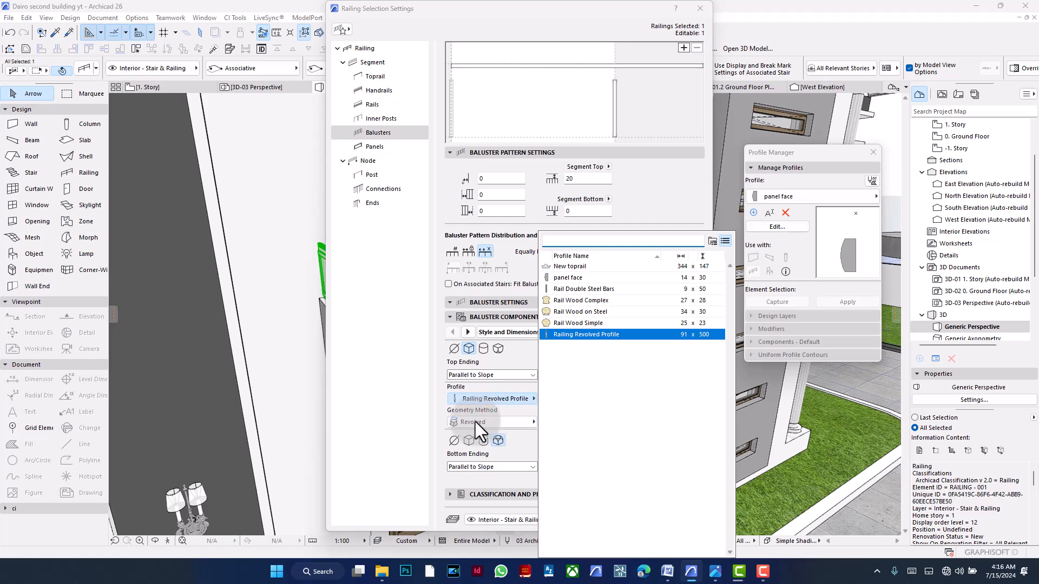
click(420, 419)
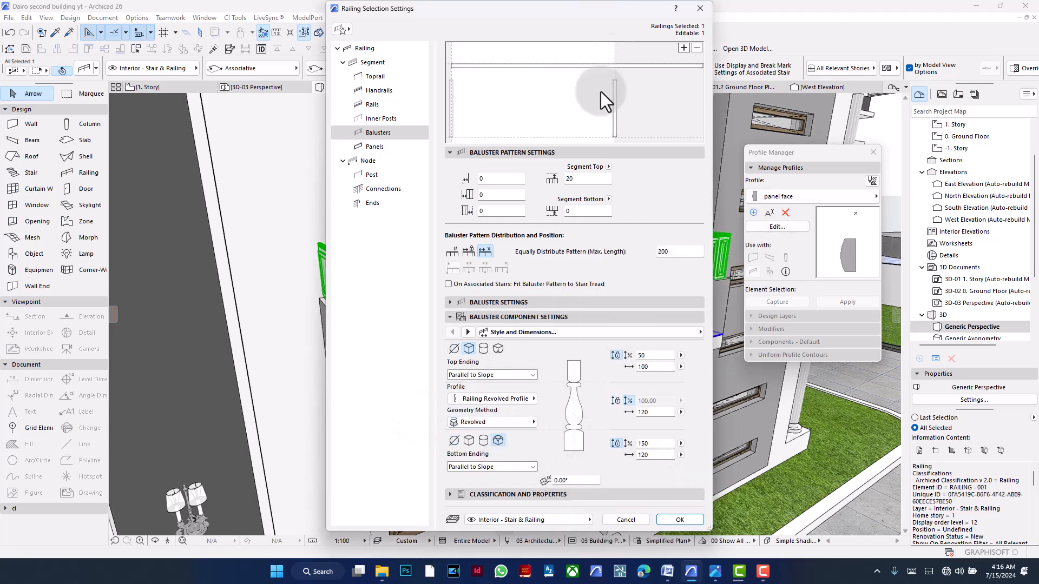
- Try to add revolved balusters to the segment pattern, remove the surplus plain baluster, and apply the settings to the railing
click(683, 49)
click(495, 112)
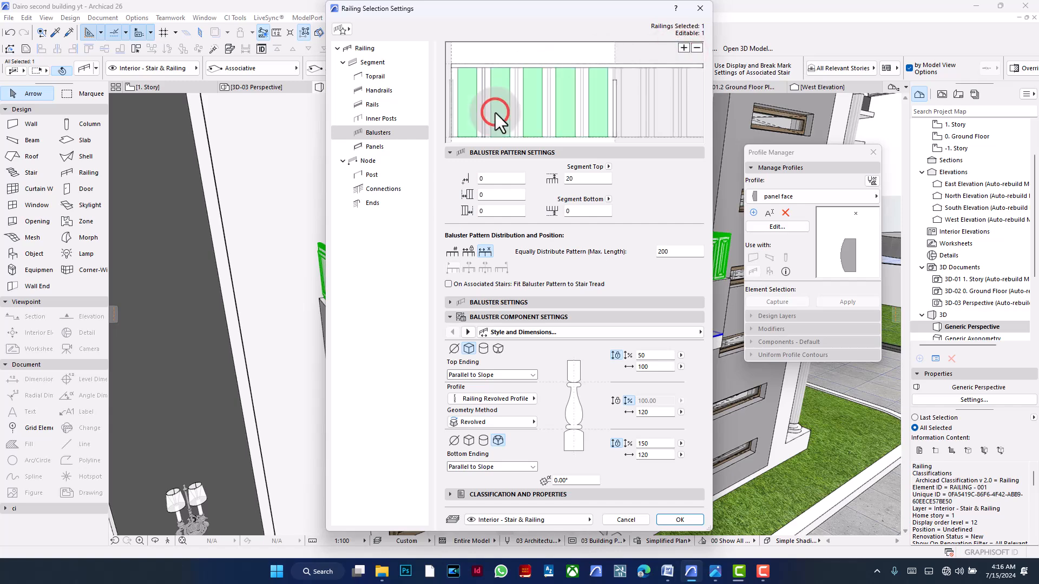
click(518, 99)
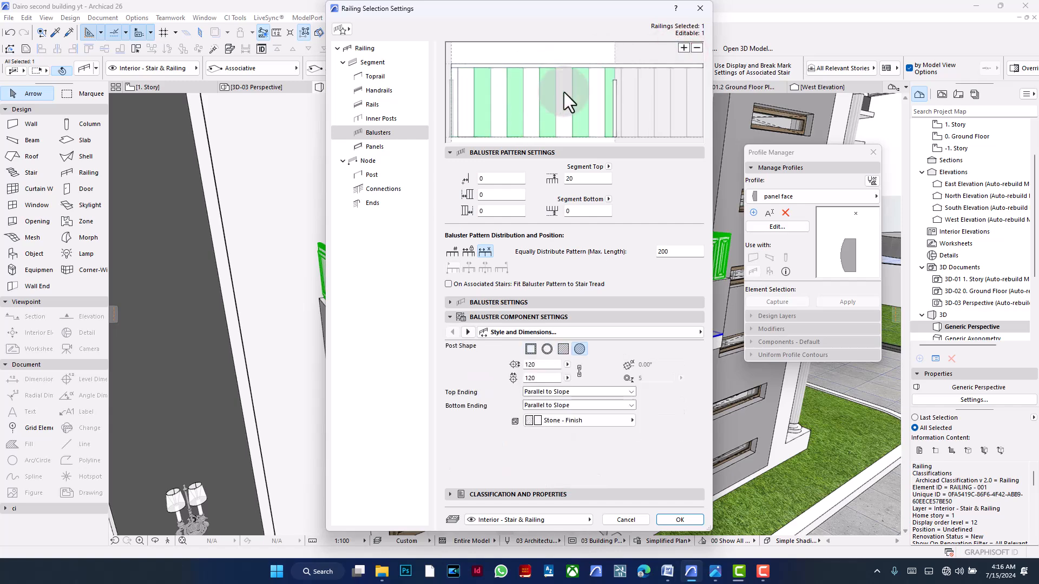
click(697, 47)
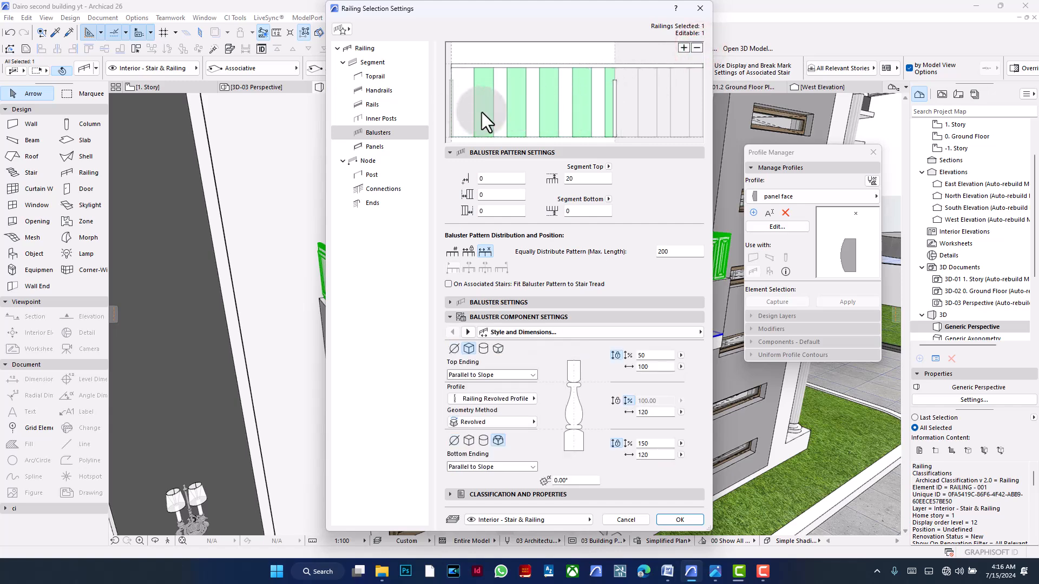
click(695, 521)
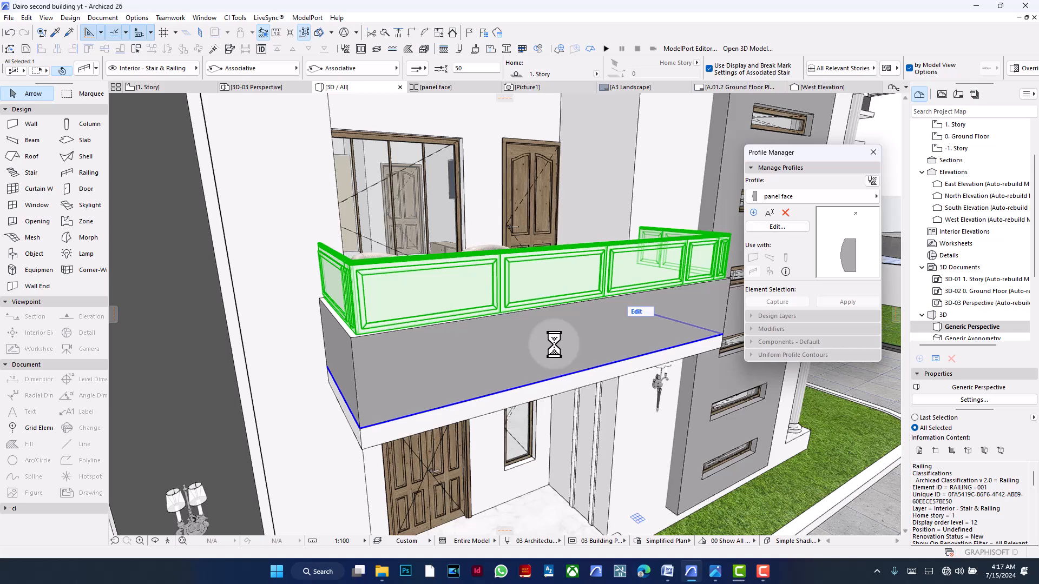
- Open Task Manager and move its window clear of the model view
right_click(804, 571)
click(863, 529)
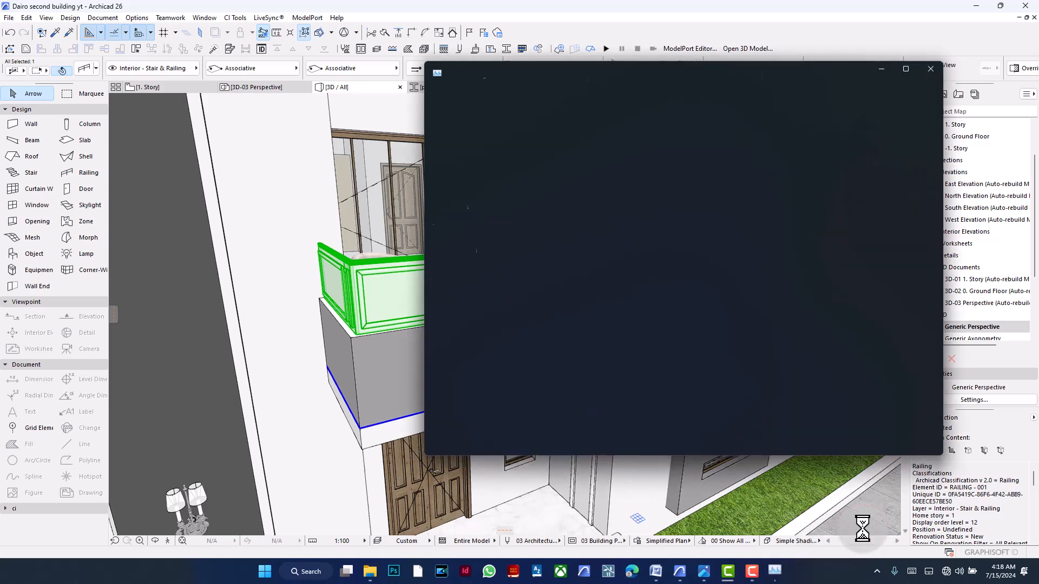
drag(802, 79, 451, 71)
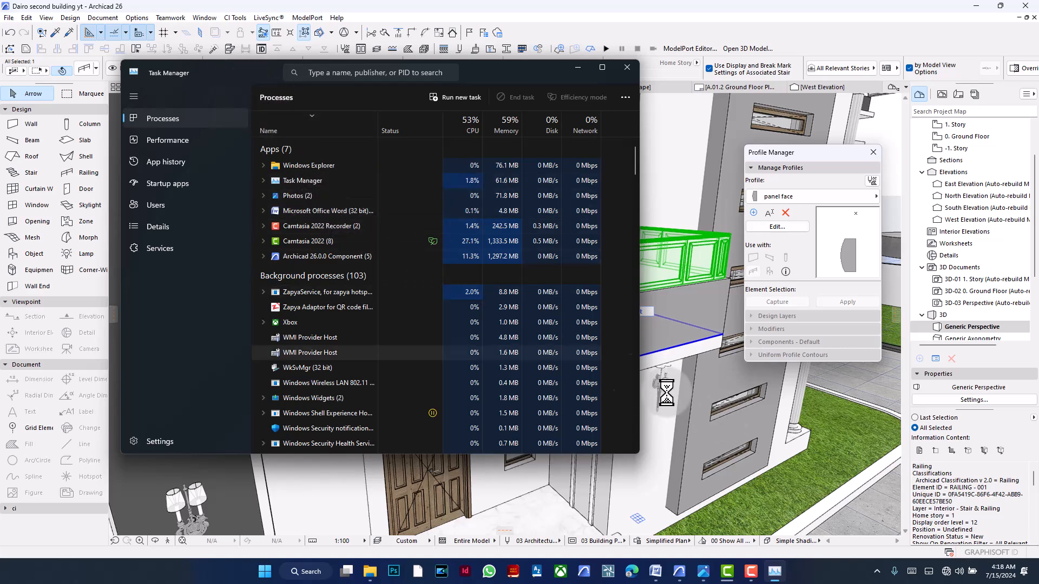
right_click(854, 577)
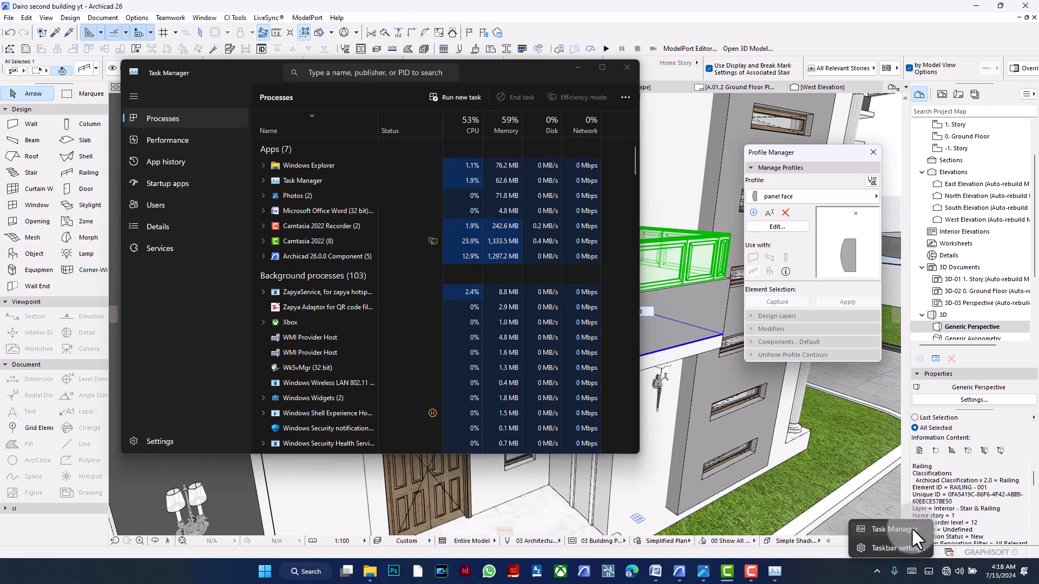
click(232, 71)
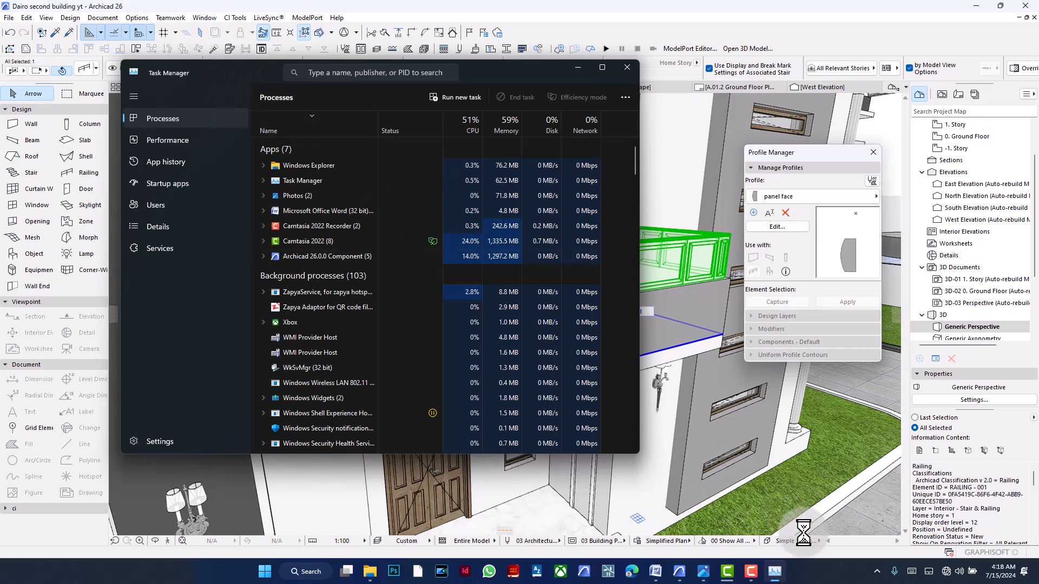
- End the unresponsive Archicad 26 task in Task Manager and relaunch Archicad 26
click(309, 573)
text(task Manager)
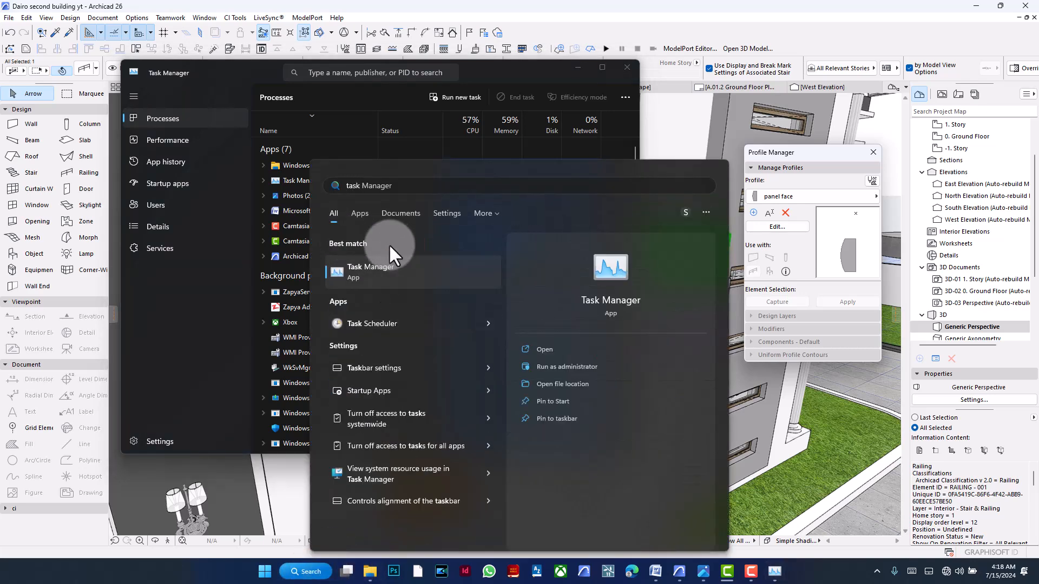
click(210, 66)
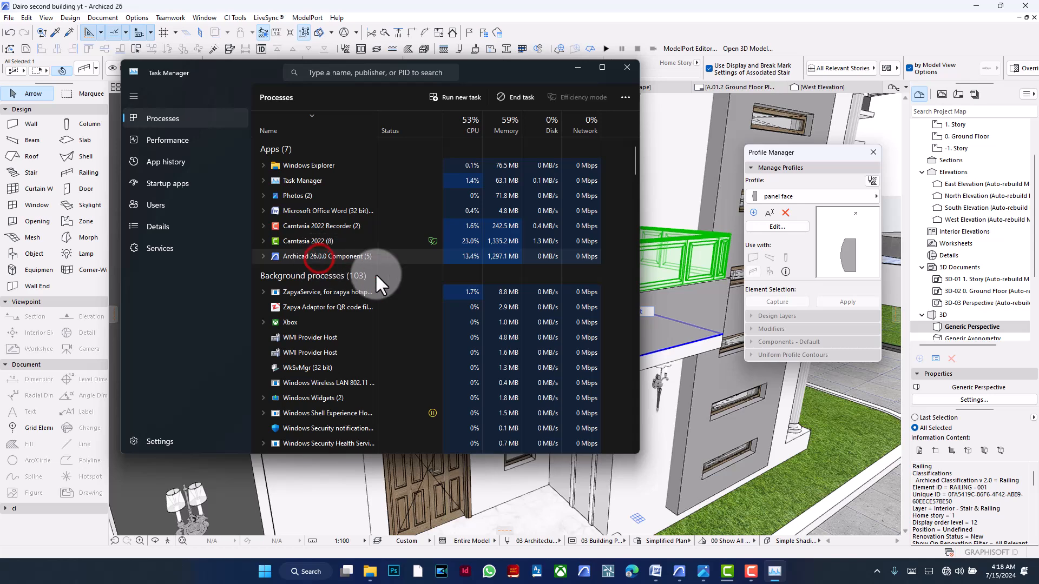
click(508, 96)
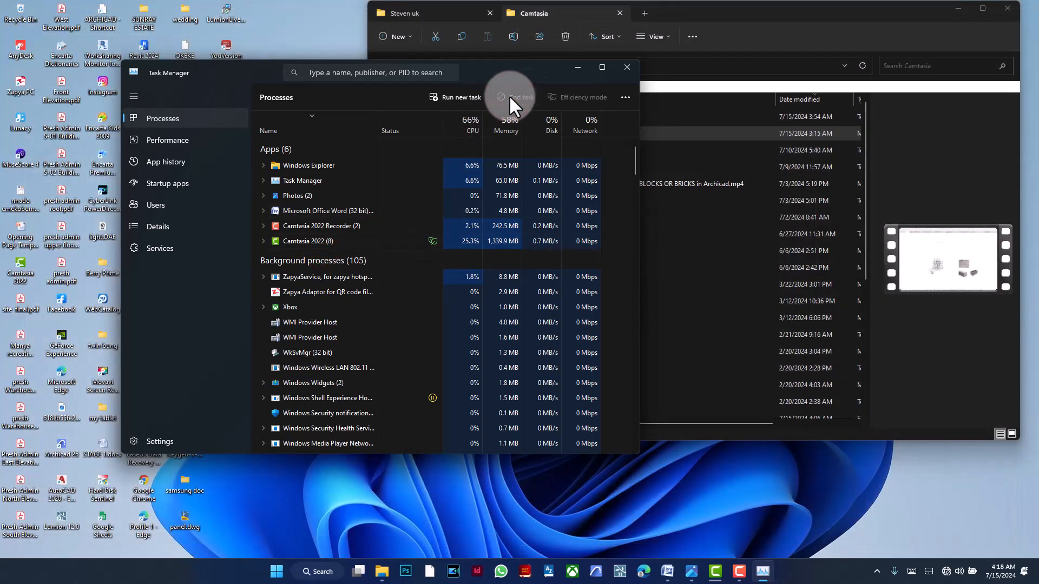
click(578, 68)
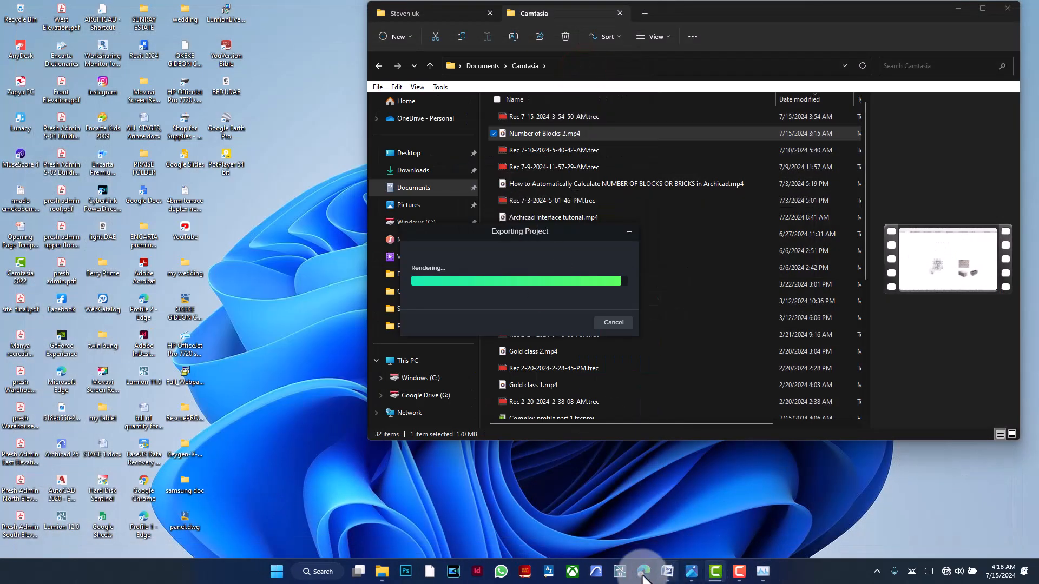
click(596, 571)
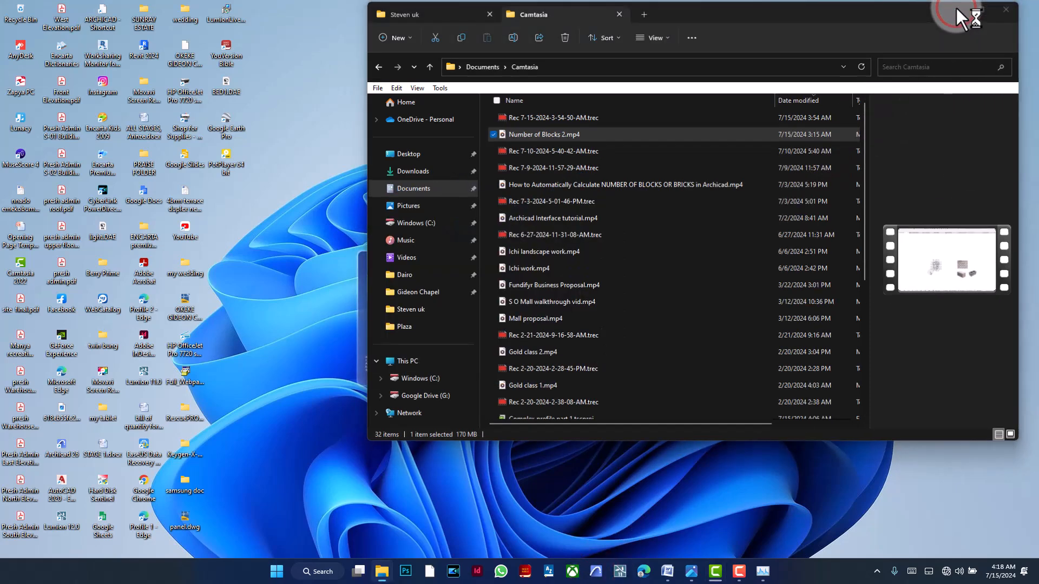
click(957, 8)
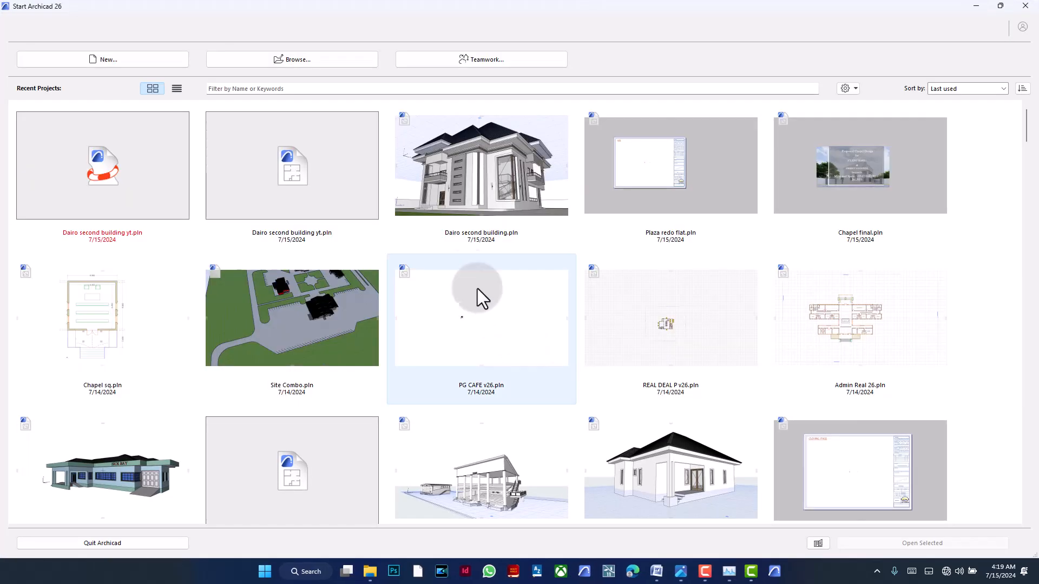
- Switch to Camtasia, view the exported "Complex profile part 1" video, and minimise the player and editor windows
click(703, 571)
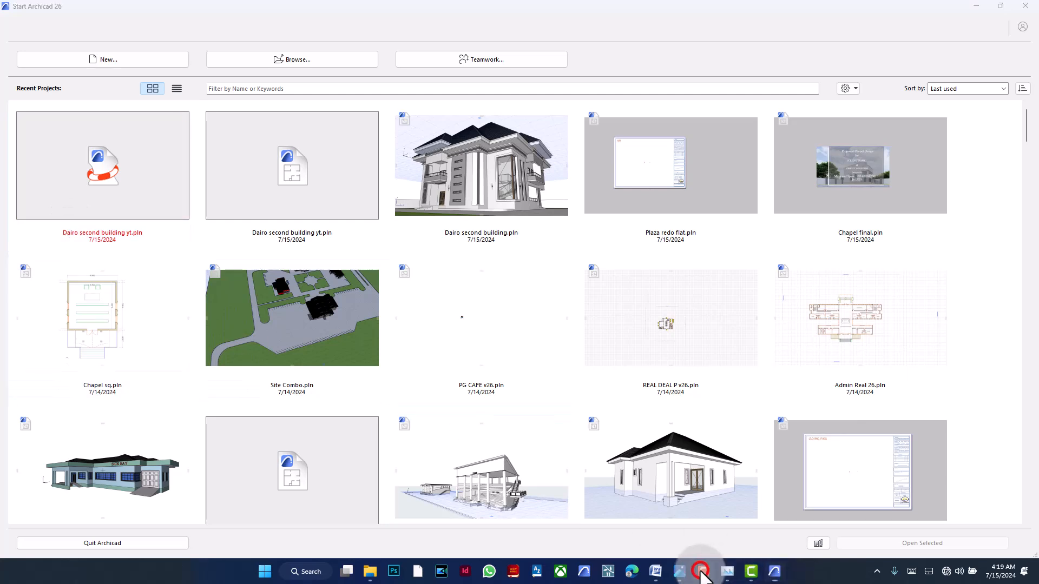
click(751, 572)
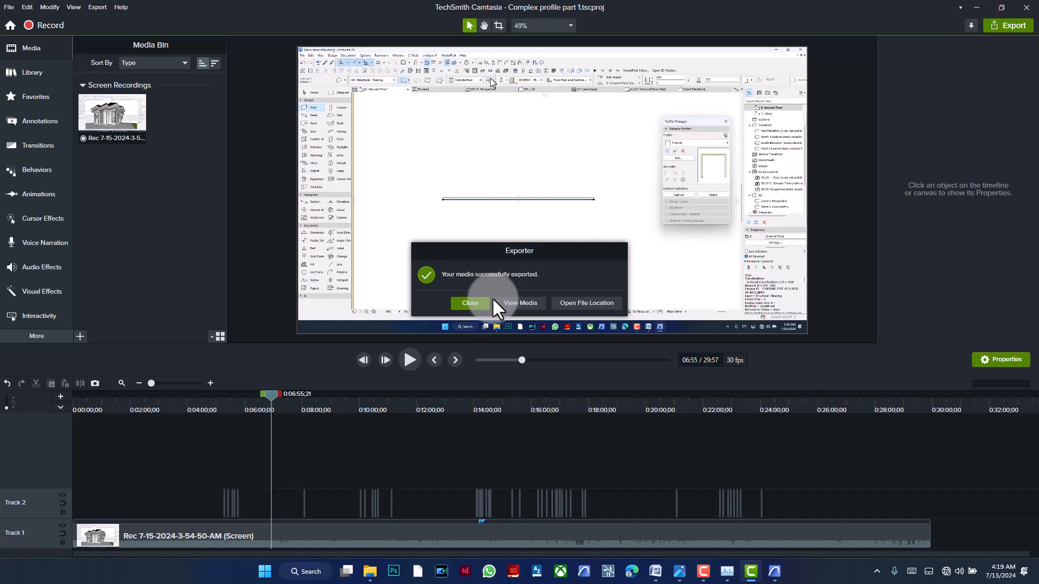
click(529, 301)
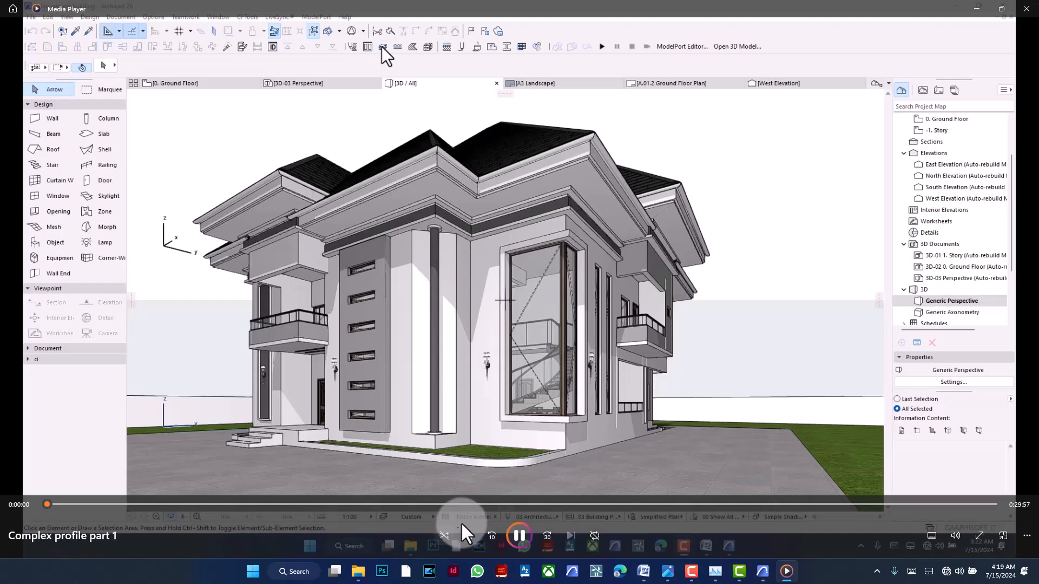
click(974, 9)
click(974, 9)
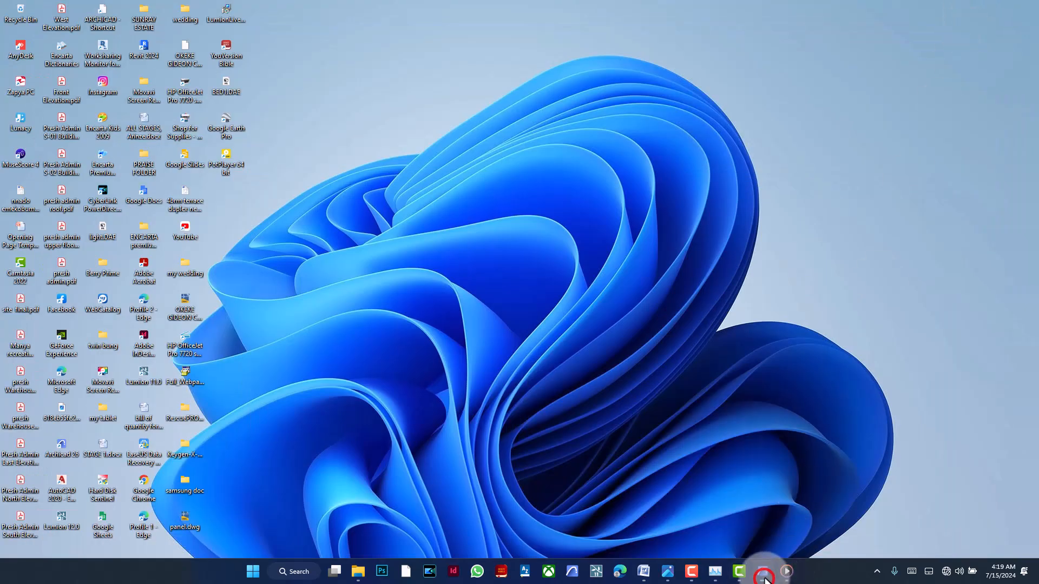
- Return to Archicad, reopen the recoverable "Dairo second building yt.pln" project, and move the Bug Reporter dialog aside
click(763, 571)
double_click(69, 209)
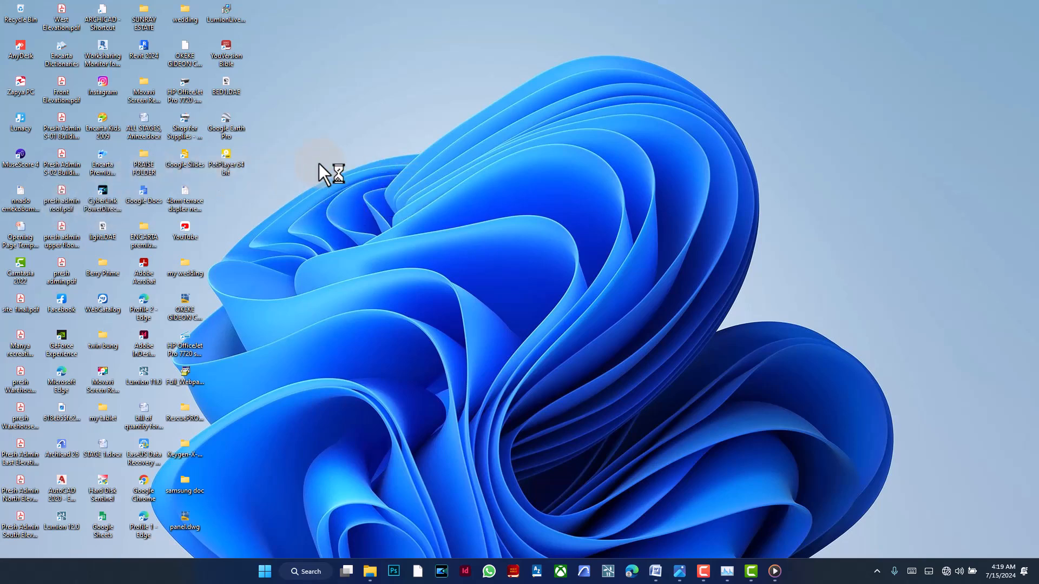
click(318, 119)
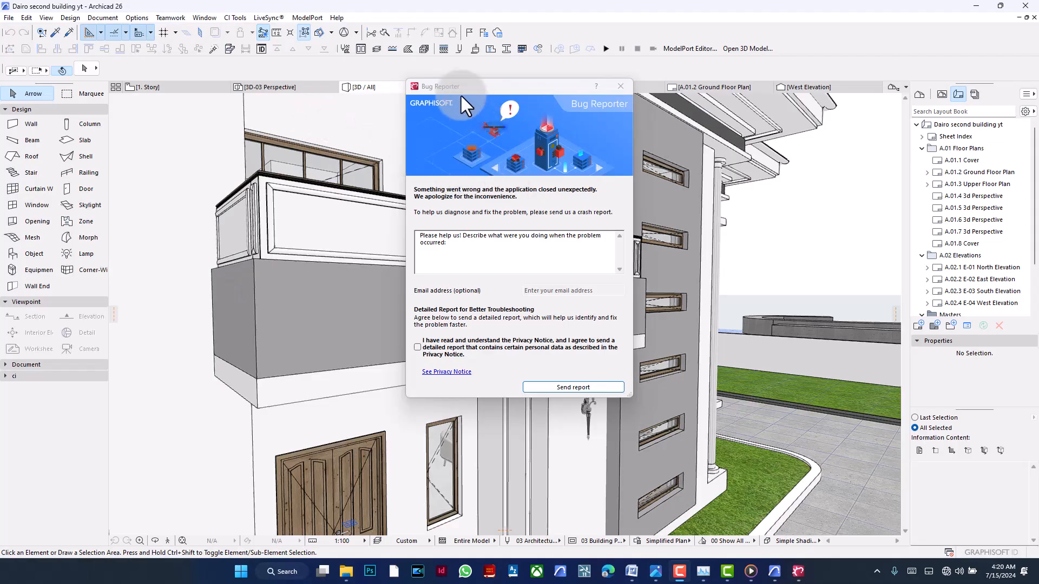
drag(460, 89, 568, 144)
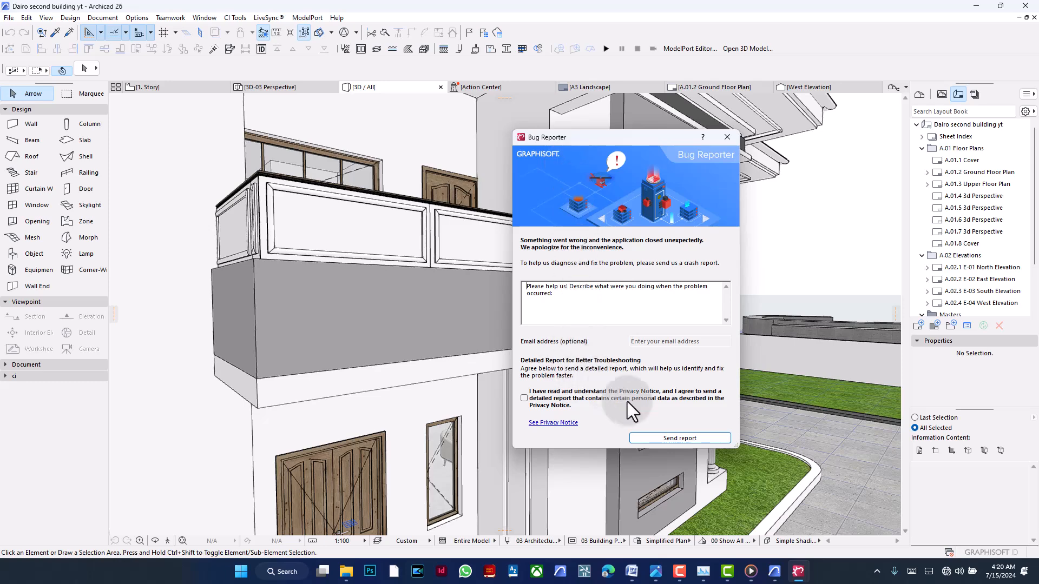
- Send the anonymous crash report and close the Bug Reporter
click(694, 438)
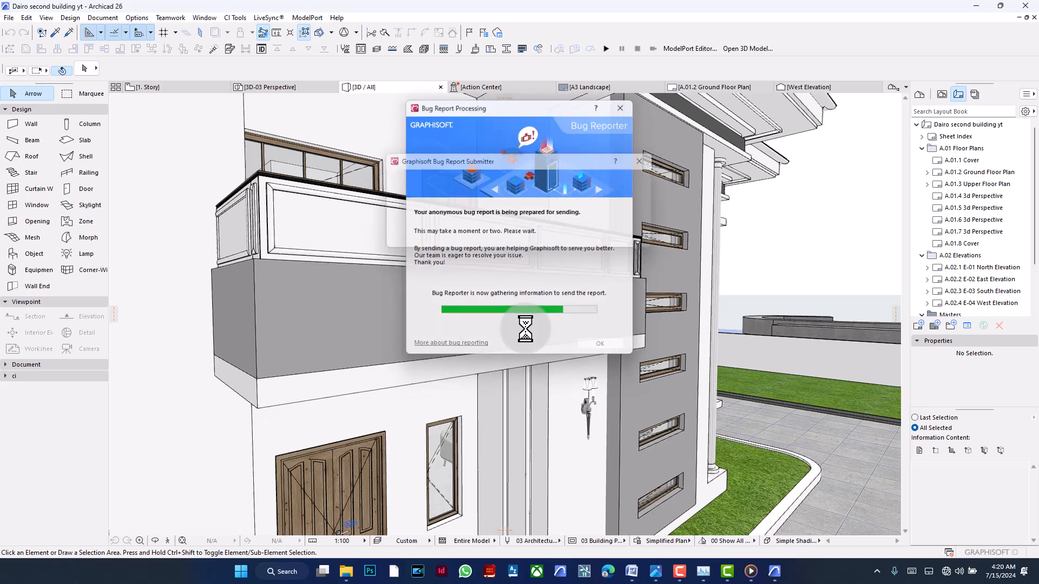
click(596, 344)
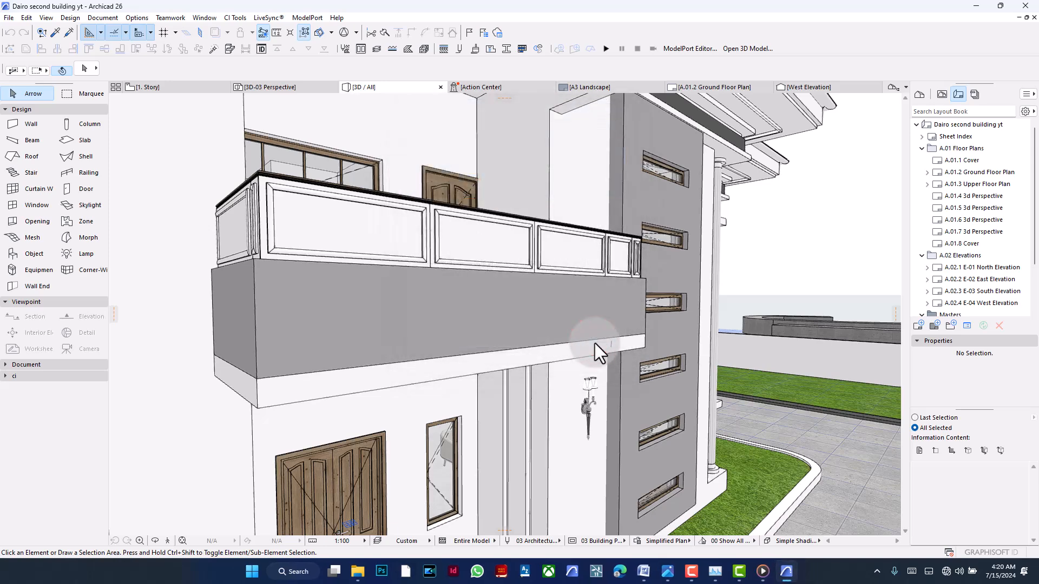
- Examine the front balcony and its panelled railing from both sides in the 3D view
shift+middle_drag(591, 339, 828, 303)
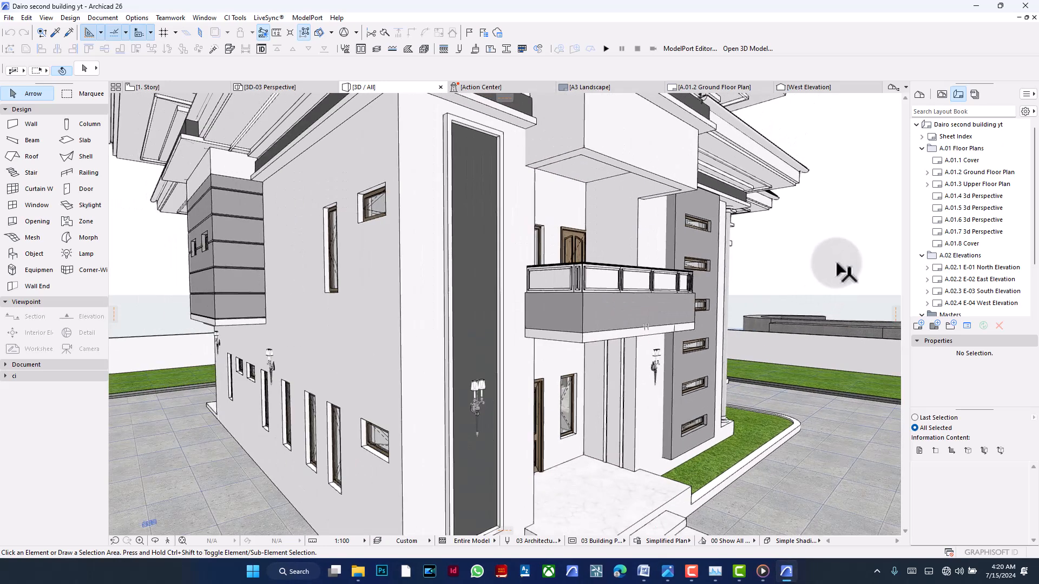
scroll(840, 272, up, 5)
scroll(844, 281, down, 3)
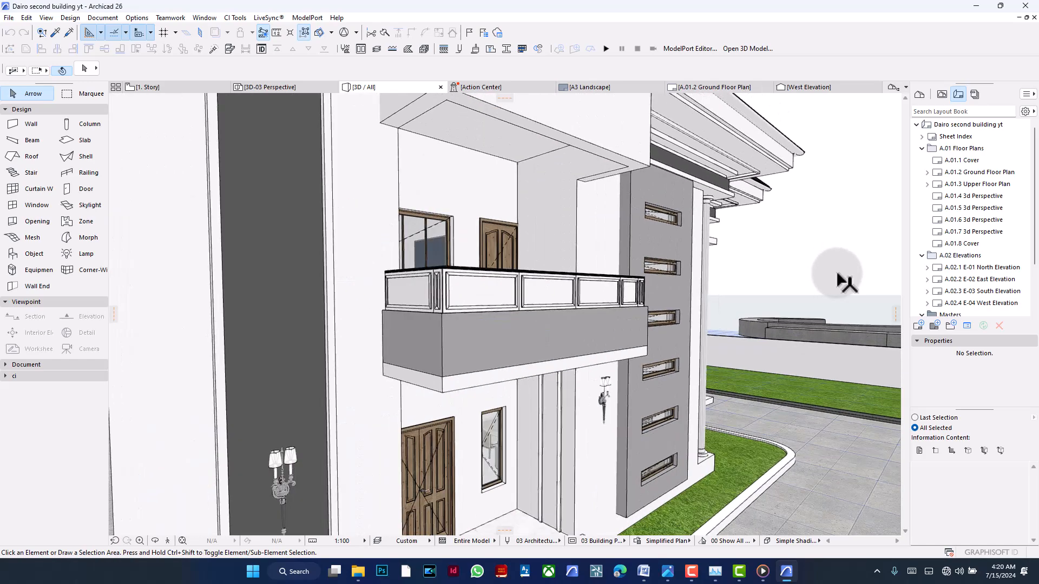
shift+middle_drag(832, 279, 523, 283)
middle_drag(680, 292, 372, 288)
scroll(373, 287, down, 2)
scroll(541, 288, down, 2)
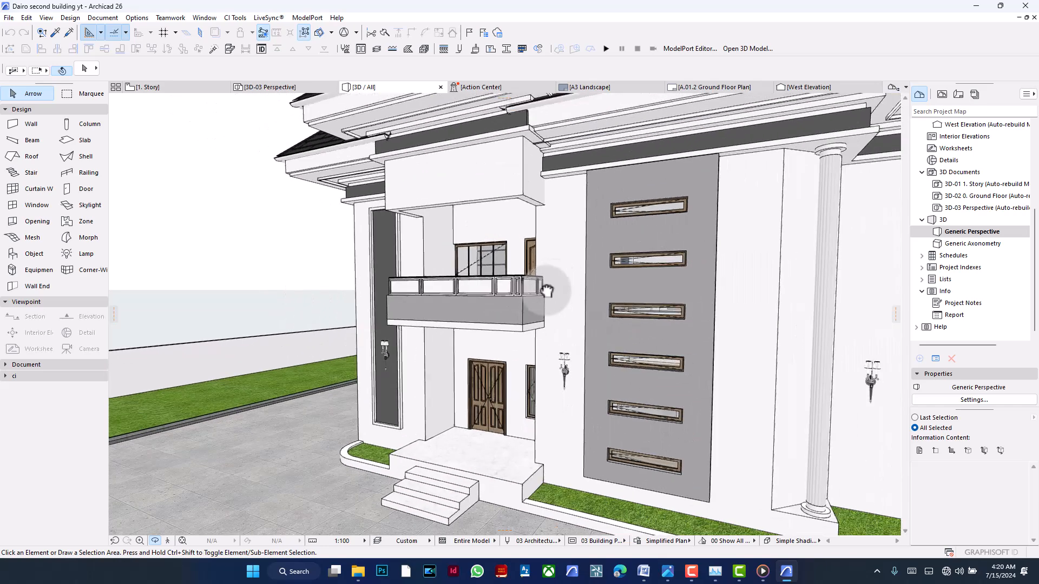
scroll(536, 300, up, 1)
key(Escape)
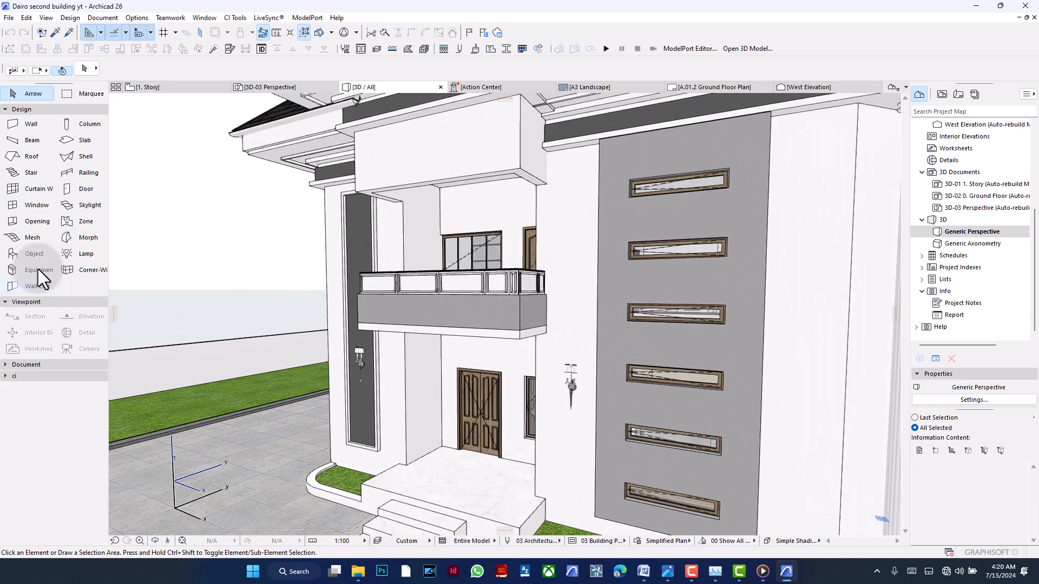
- Open the Railing tool's default settings and inspect the panel component in the segment pattern
click(73, 172)
double_click(72, 171)
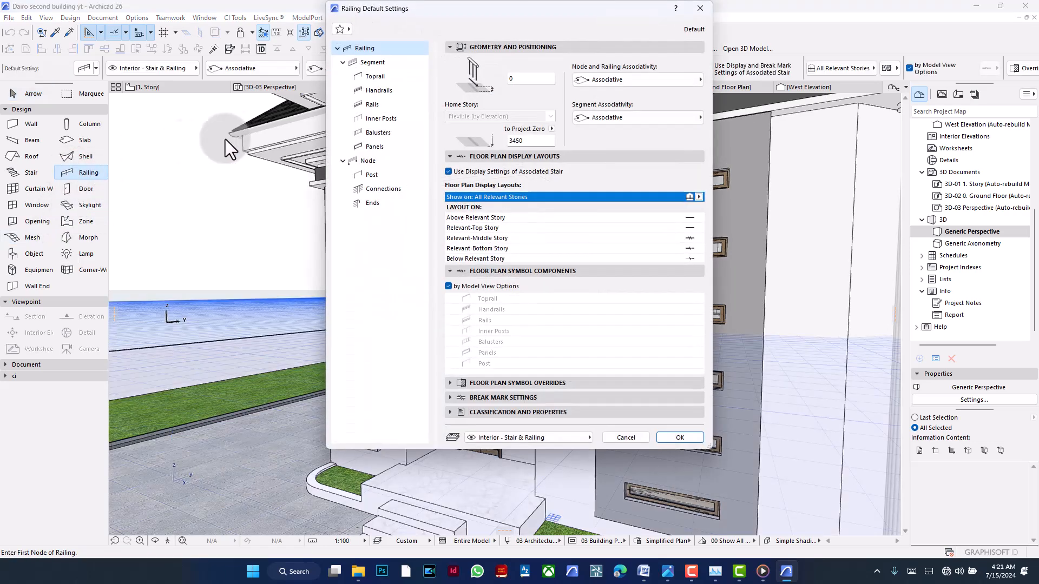
drag(479, 14, 558, 100)
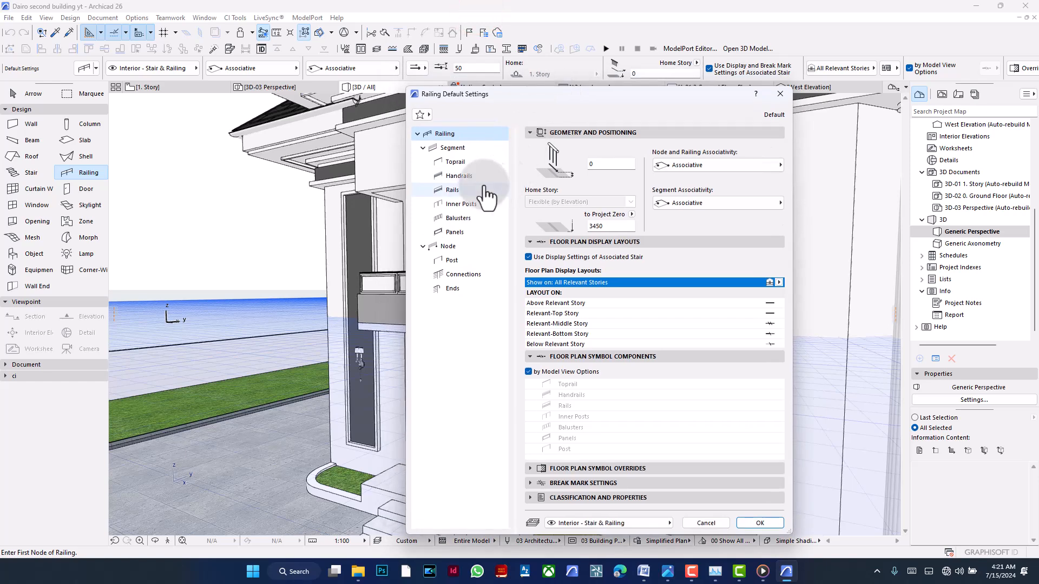
click(455, 232)
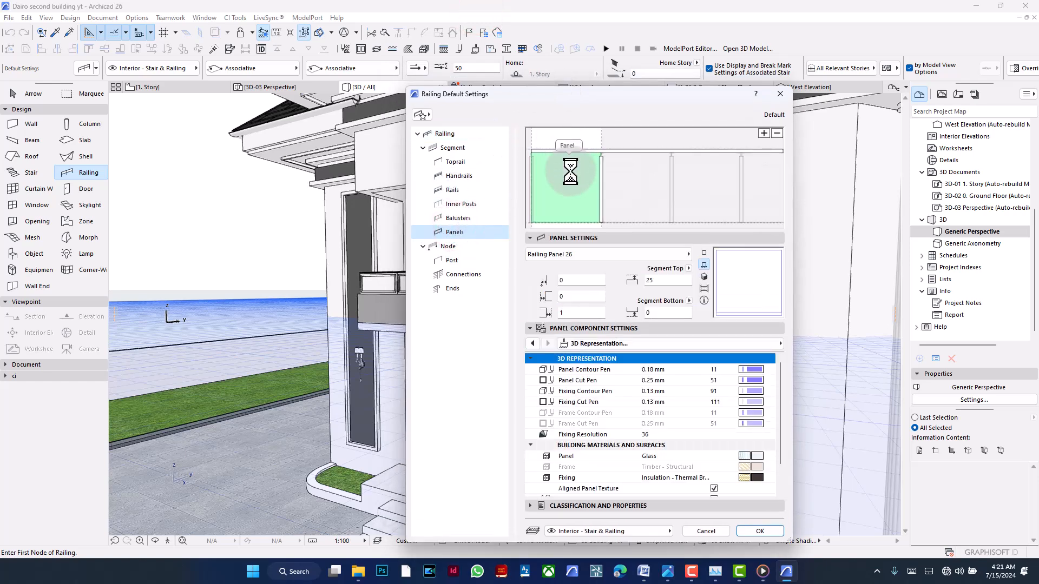
click(563, 165)
click(552, 190)
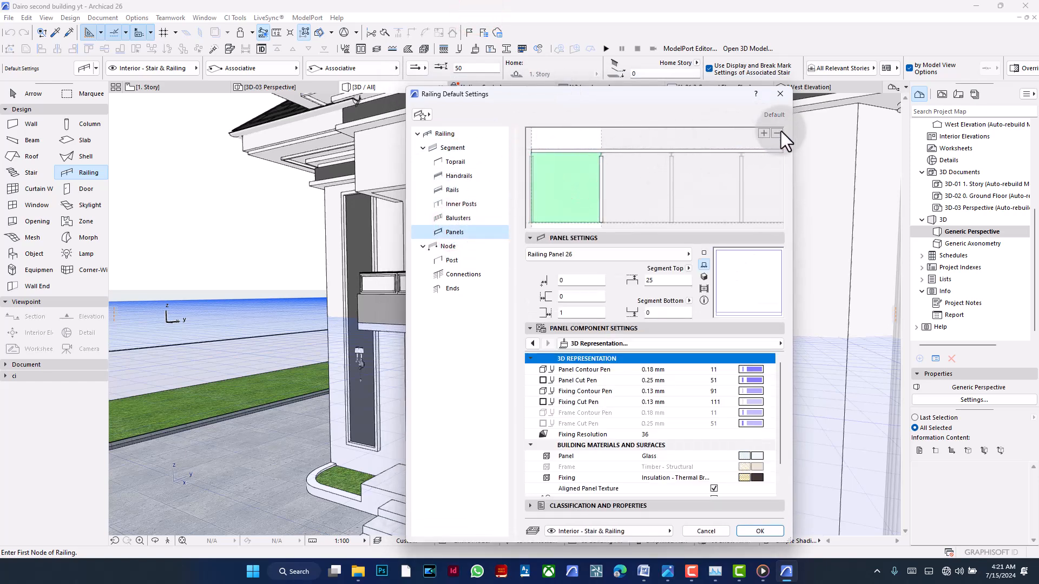
click(763, 133)
- Set the default railing balusters to Revolved Post 26, show their component settings, and accept the railing defaults
click(448, 219)
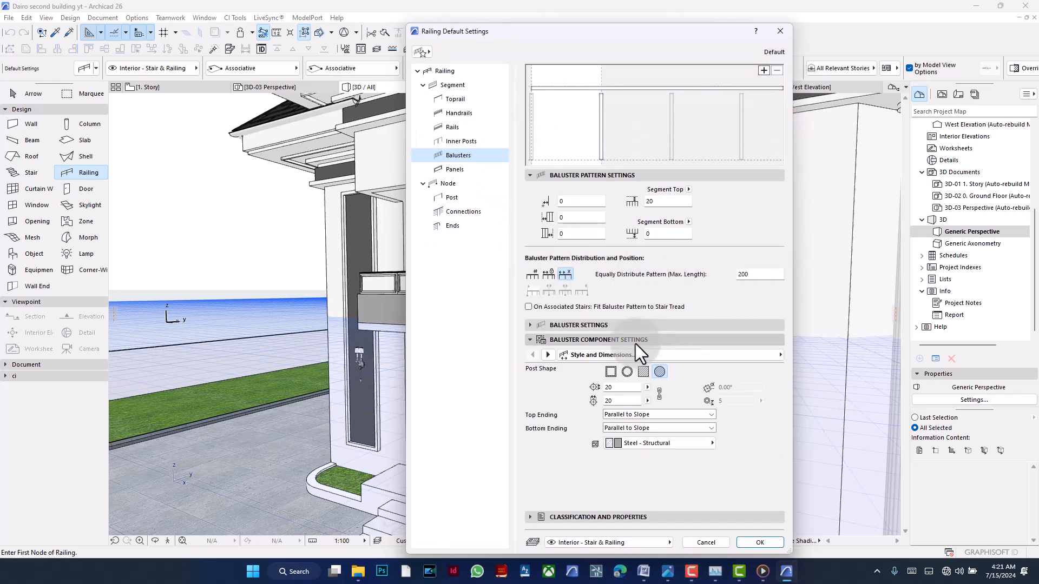
click(641, 327)
click(598, 341)
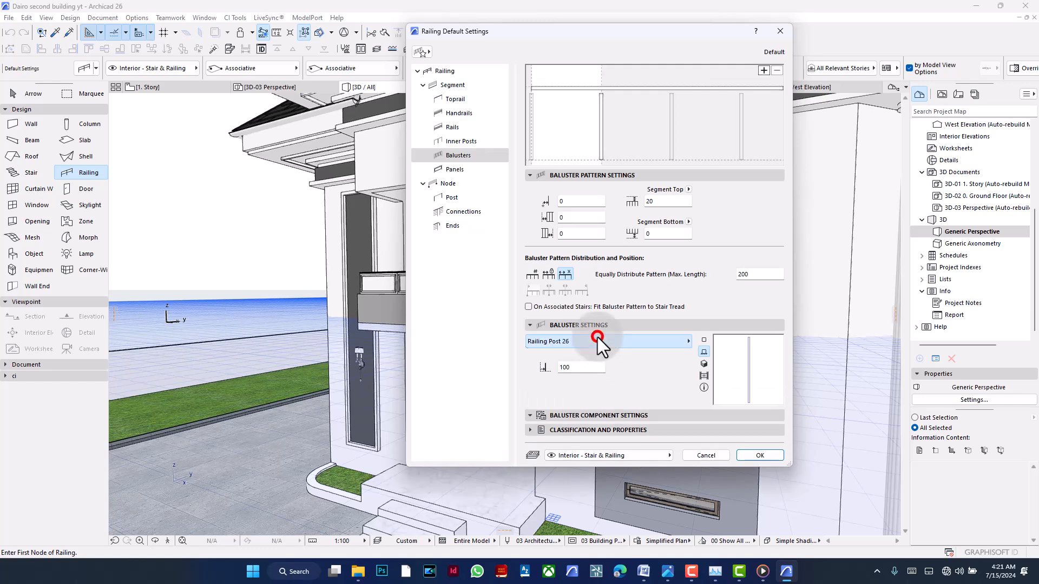
click(823, 407)
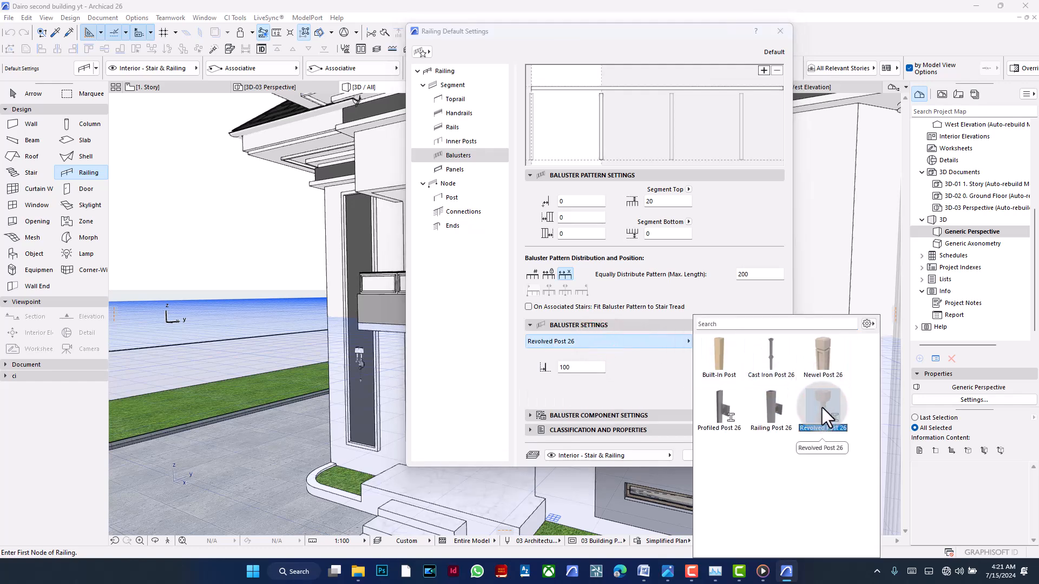
click(630, 397)
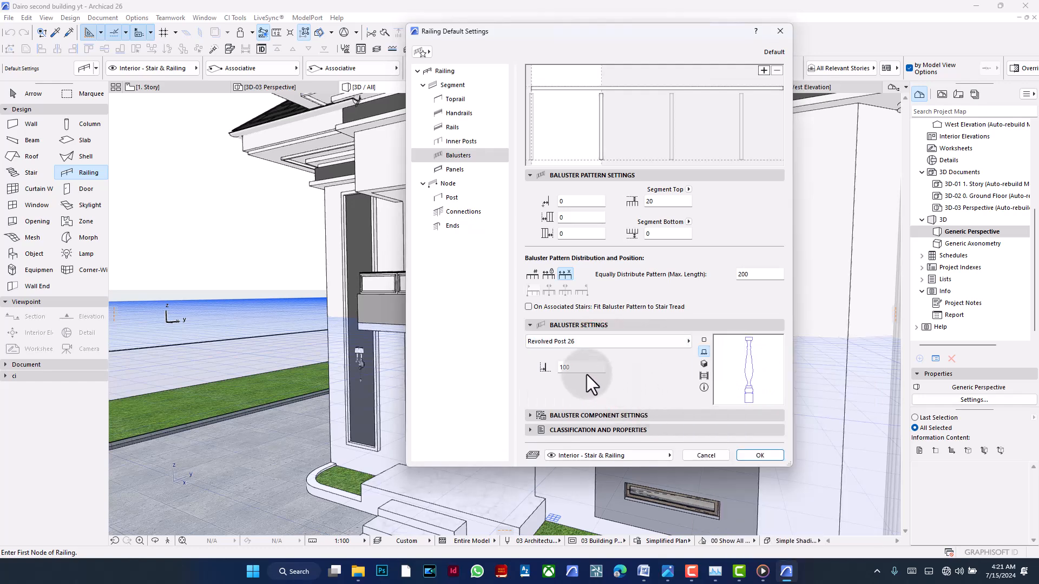
click(596, 415)
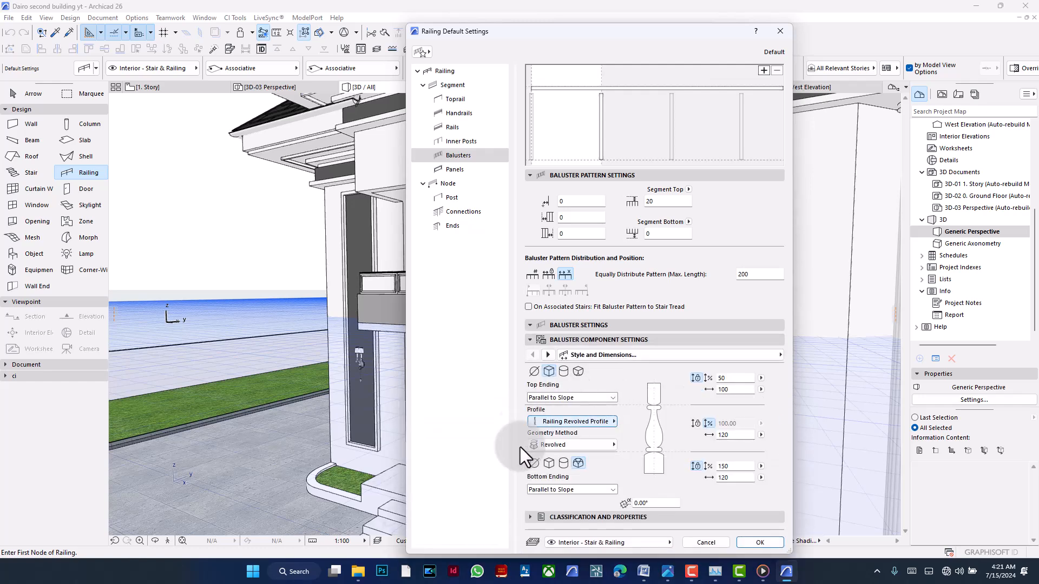
click(758, 543)
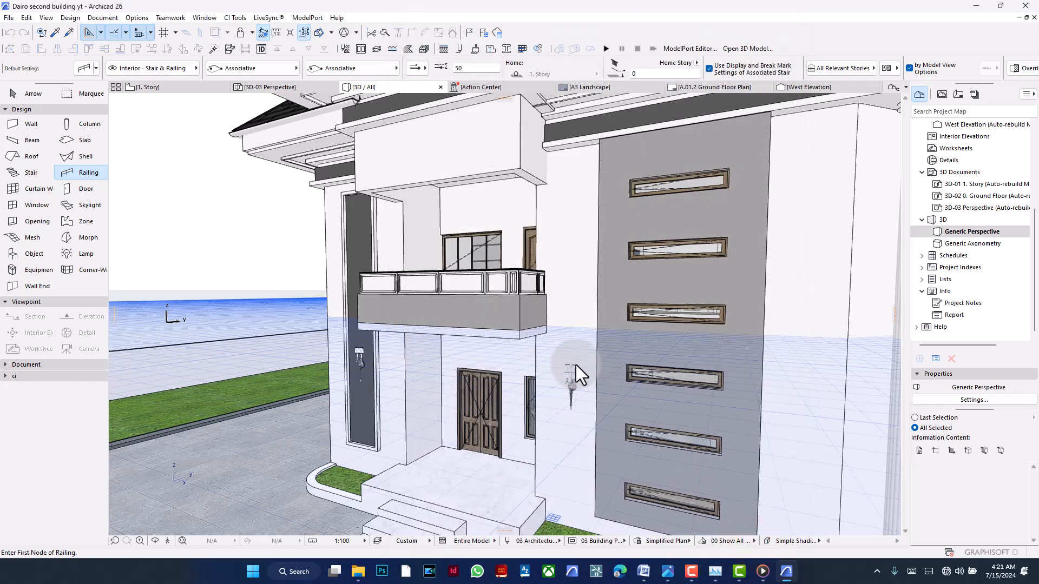
- In the Profile Manager, choose Railing Revolved Profile from the Architectural Railing folder and open it for editing
middle_drag(571, 332, 566, 287)
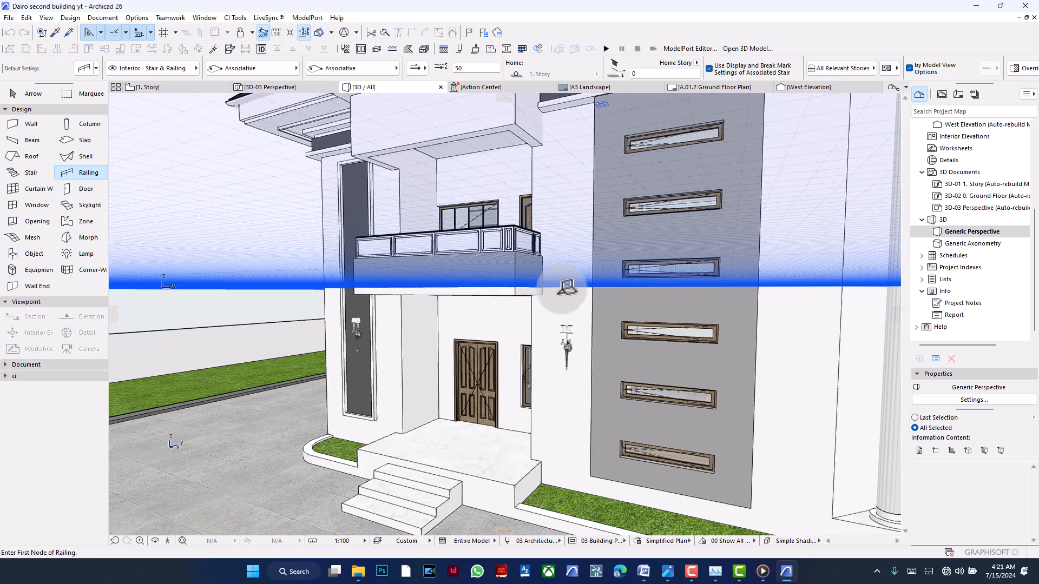
click(507, 47)
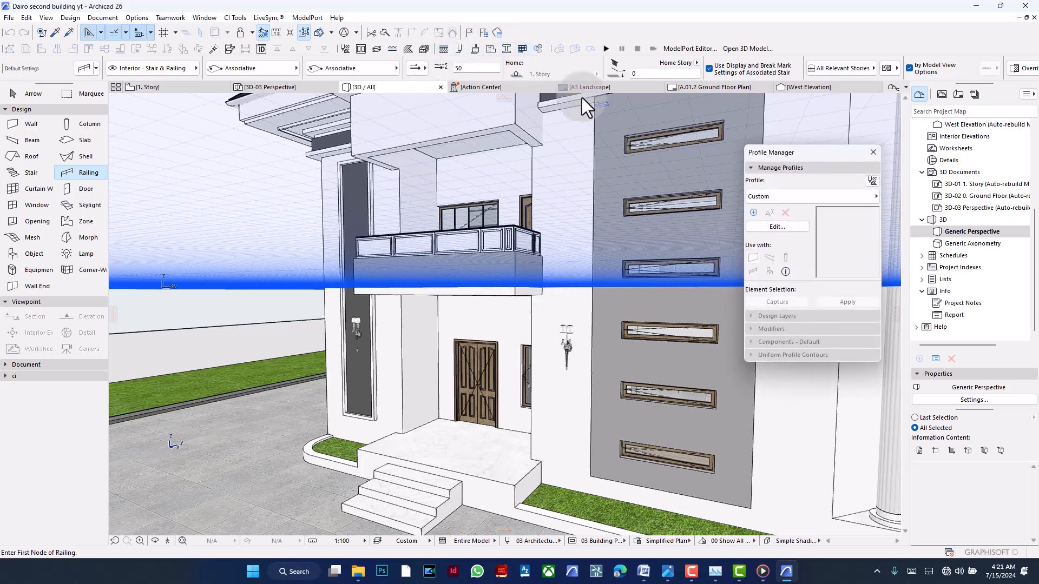
click(827, 194)
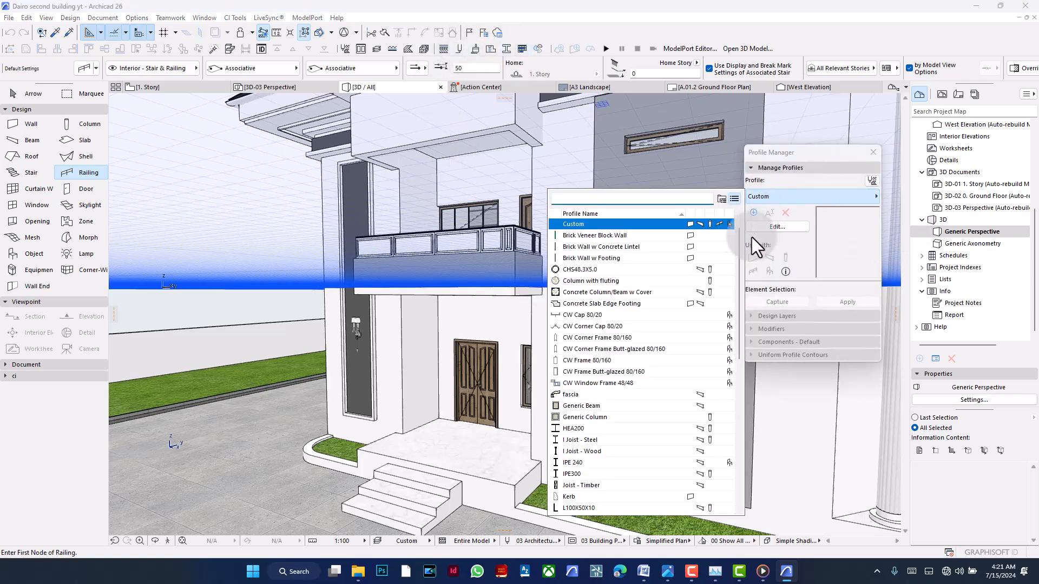
click(699, 228)
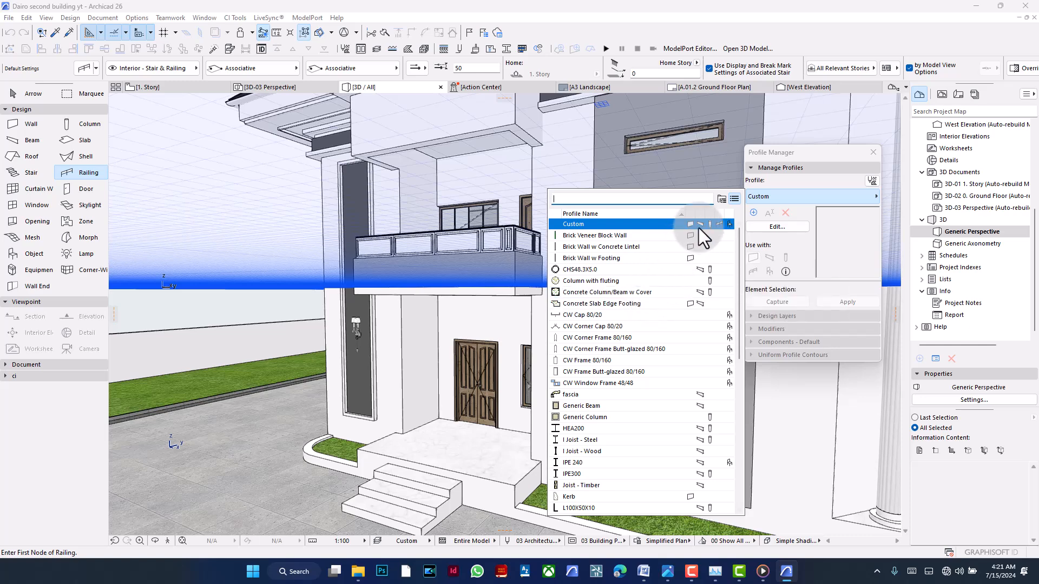
click(722, 199)
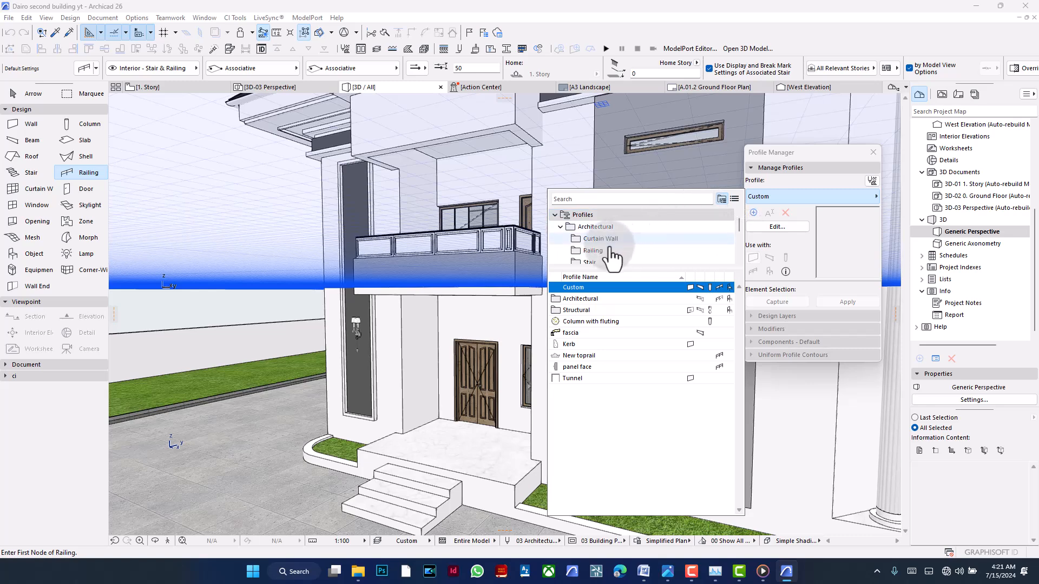
click(598, 252)
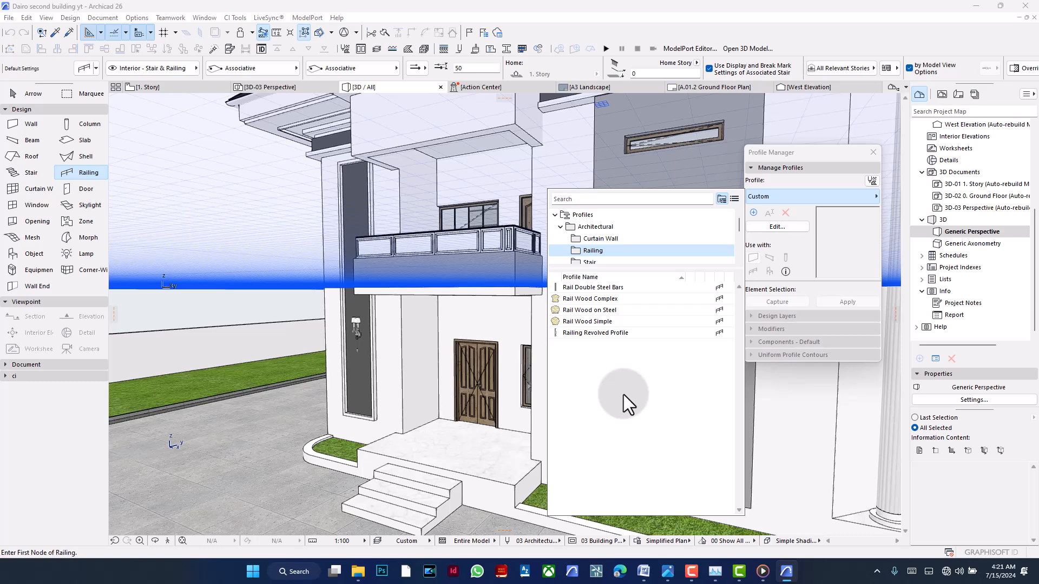
click(622, 333)
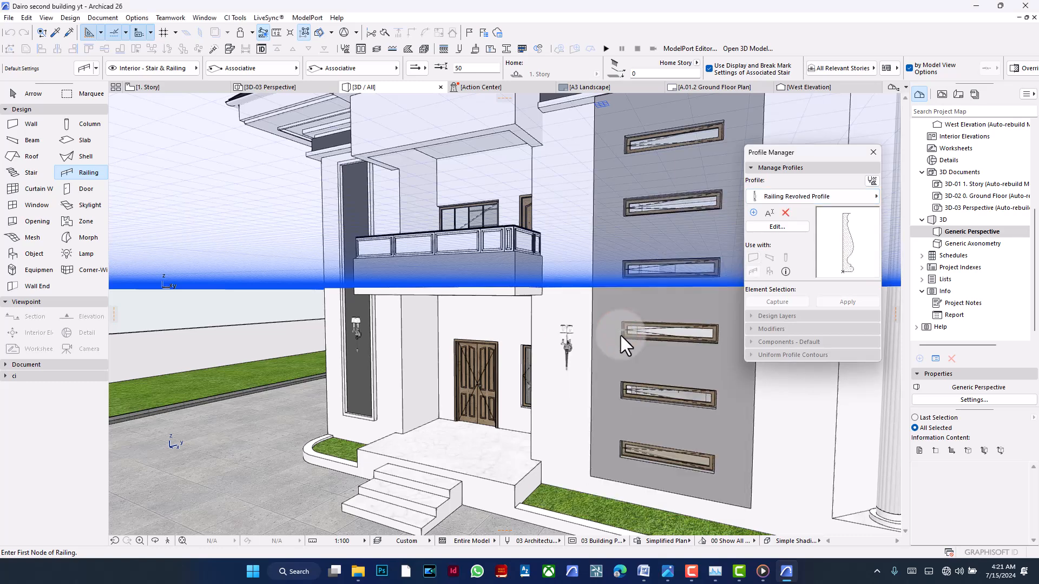
click(790, 228)
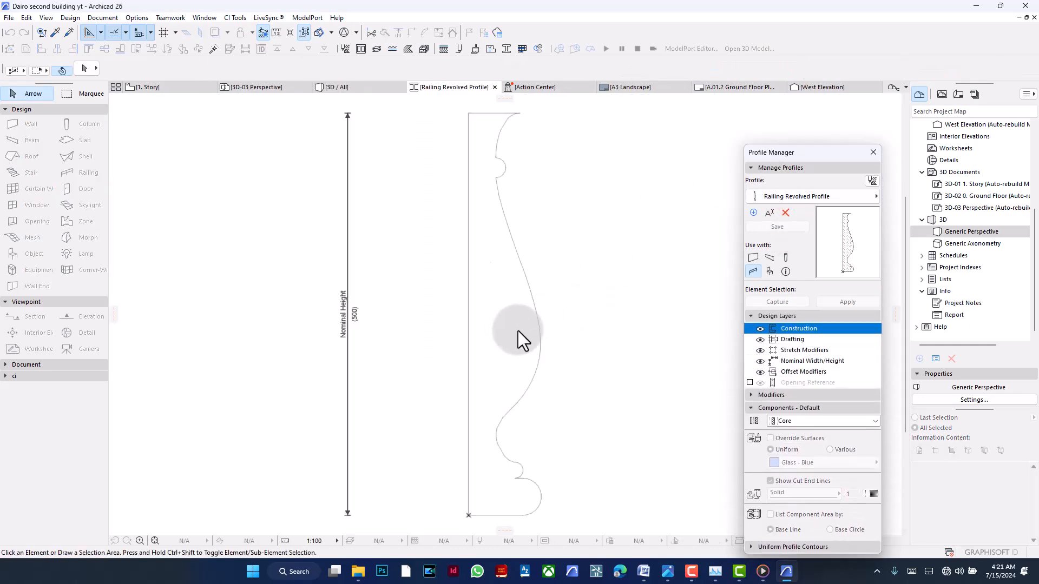
scroll(514, 328, down, 3)
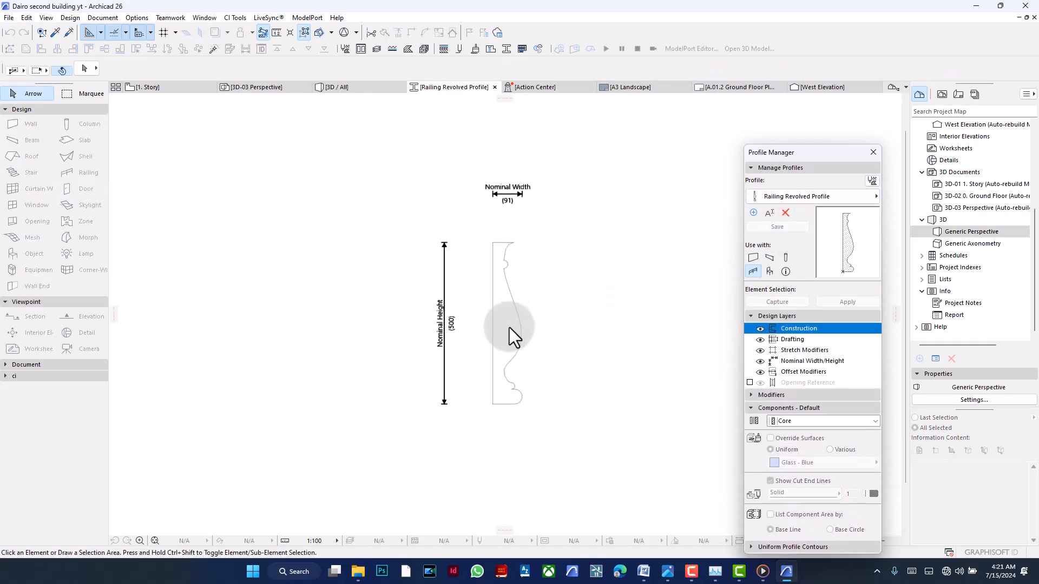
- Duplicate Railing Revolved Profile in the Railing folder, adding a first name to the end of the profile name
click(755, 215)
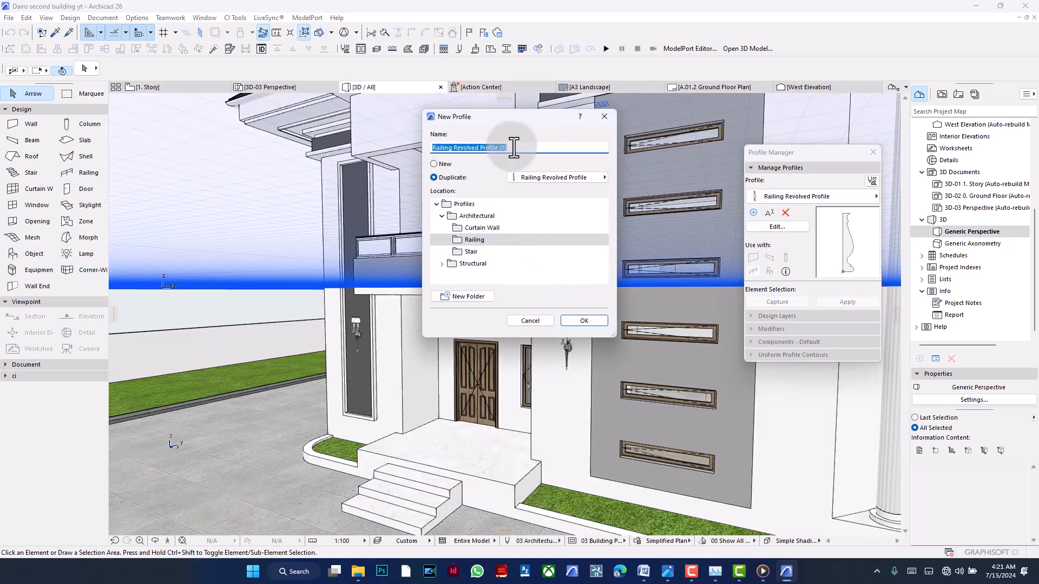
double_click(514, 147)
click(587, 322)
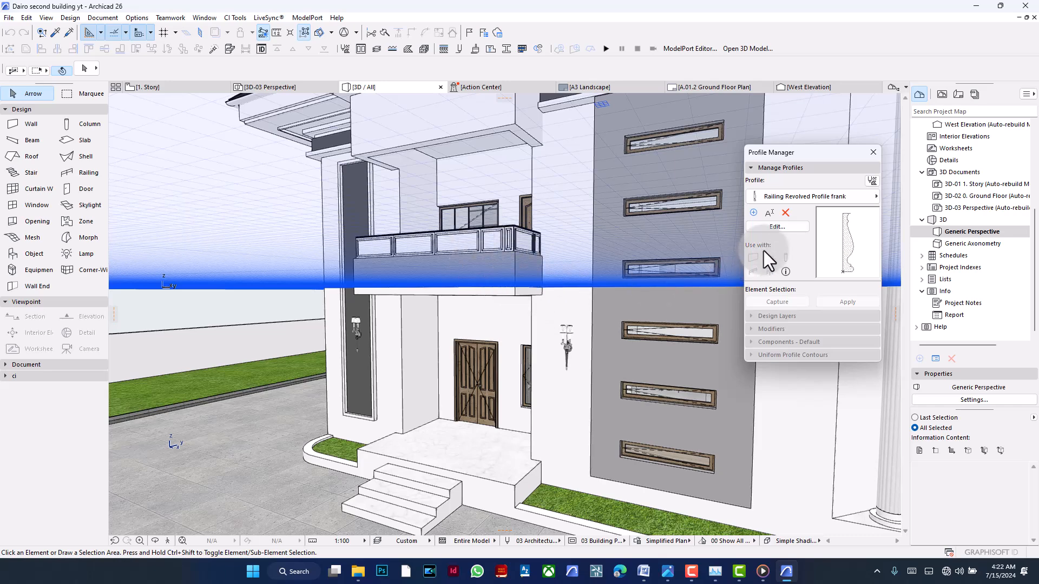
- Open the duplicated profile for editing and mirror a copy of its baluster shape about the horizontal bottom edge
click(777, 226)
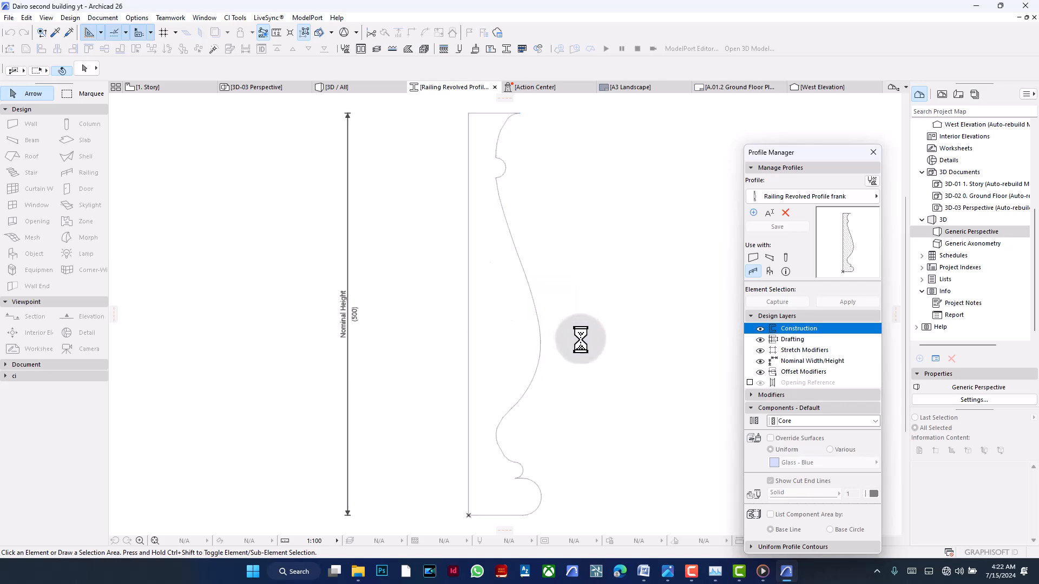
scroll(509, 339, down, 3)
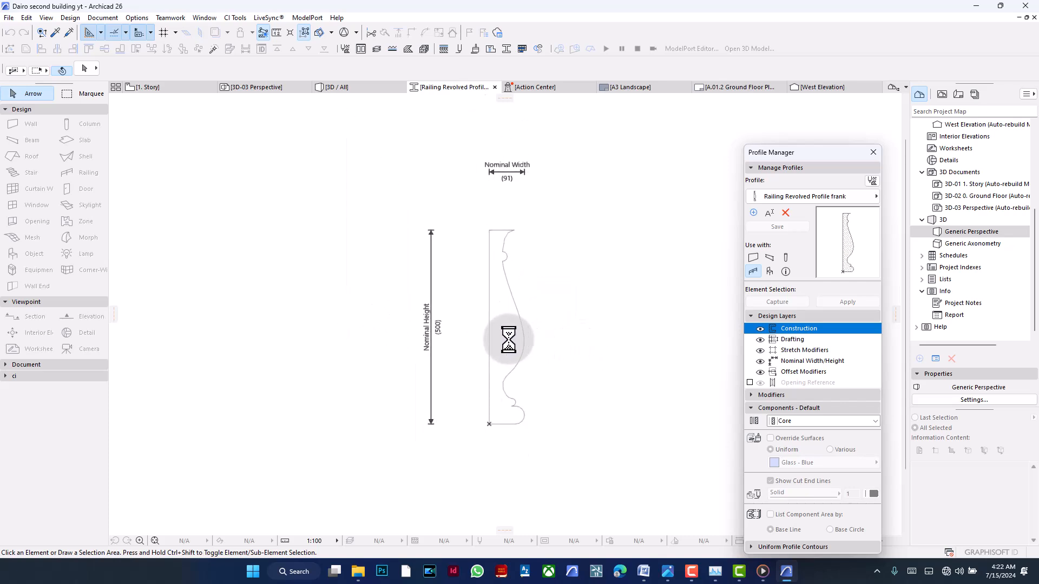
click(508, 339)
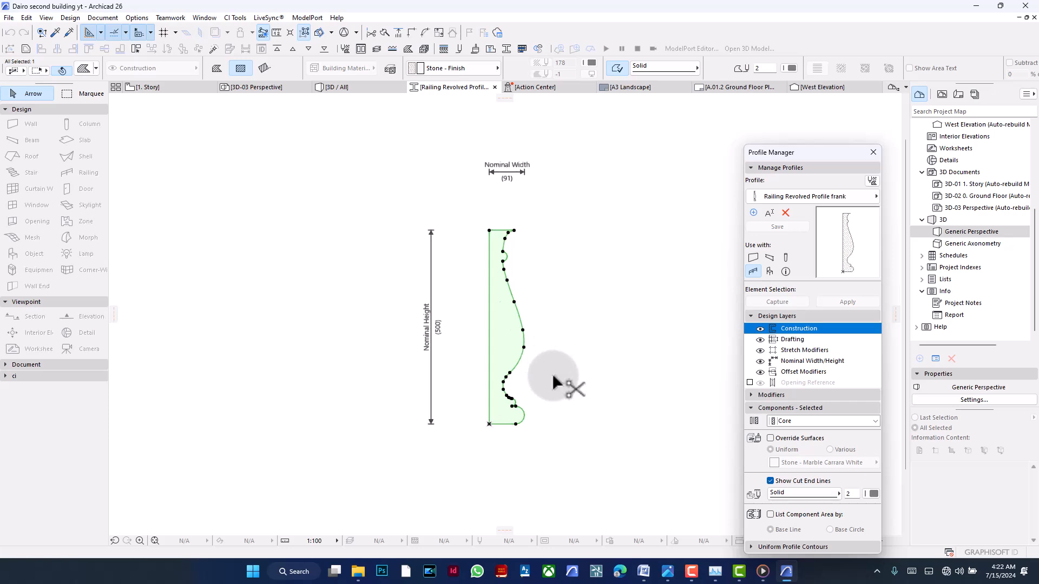
key(ctrl+m)
key(ctrl+shift+m)
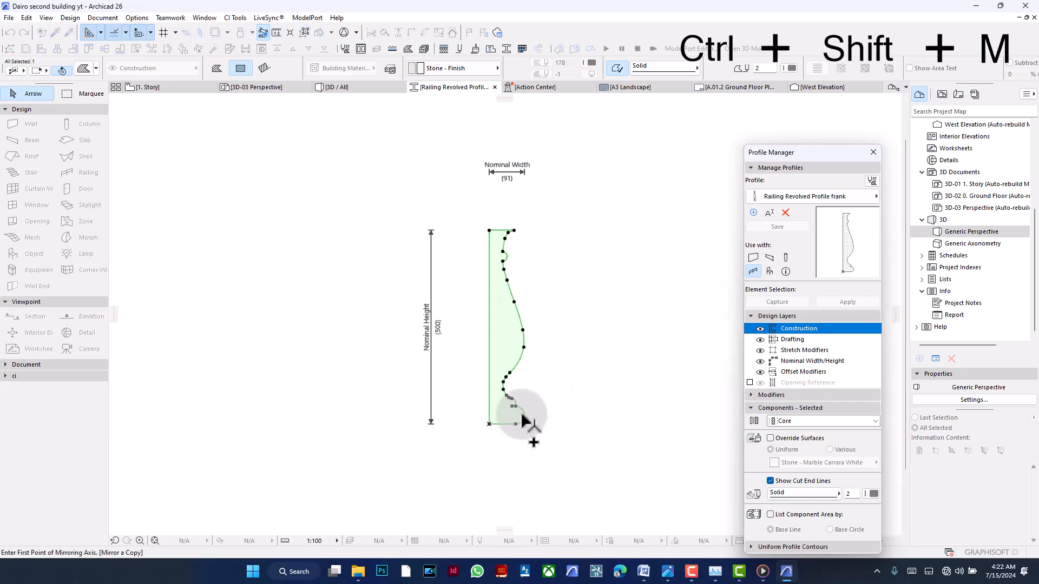
click(516, 425)
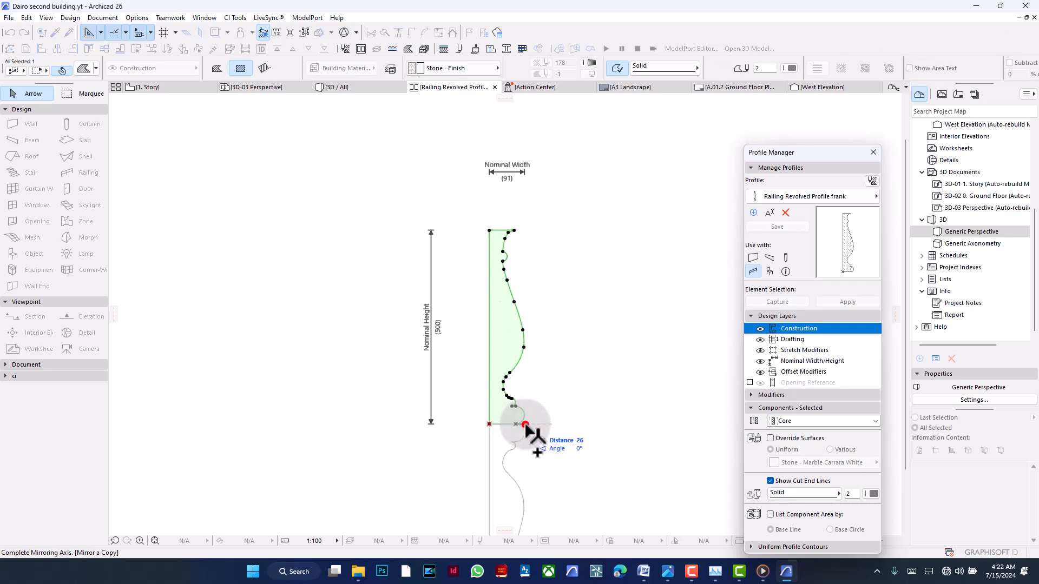
click(526, 426)
- Split the mirrored shape at the far edge of its rounded base moulding and delete the rest of the copy
click(385, 34)
scroll(496, 482, up, 5)
click(564, 313)
click(500, 314)
click(503, 345)
key(BackSpace)
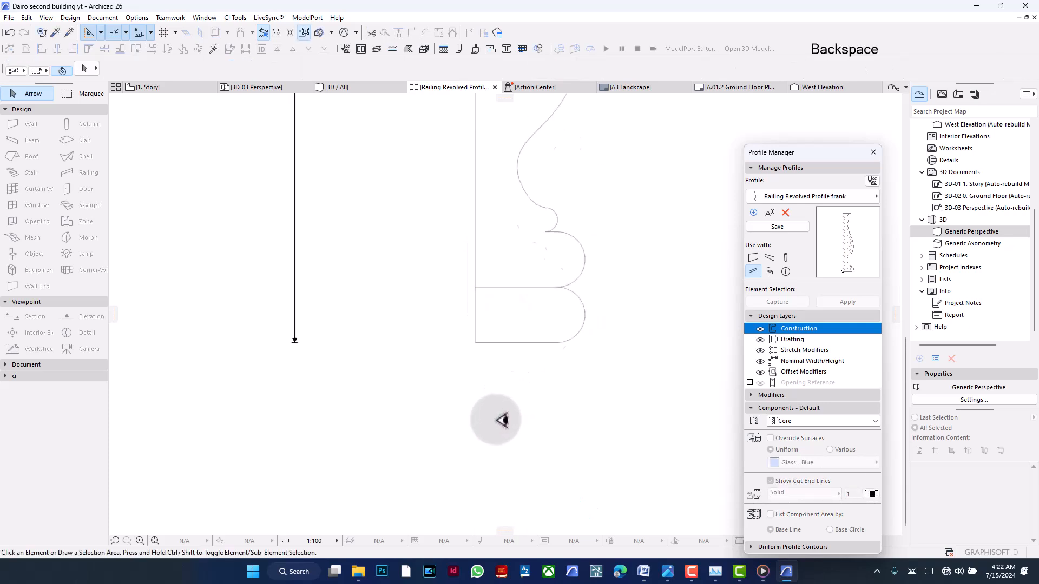
- Copy the rounded base moulding from the bottom of the baluster shape to its top edge
scroll(504, 420, down, 5)
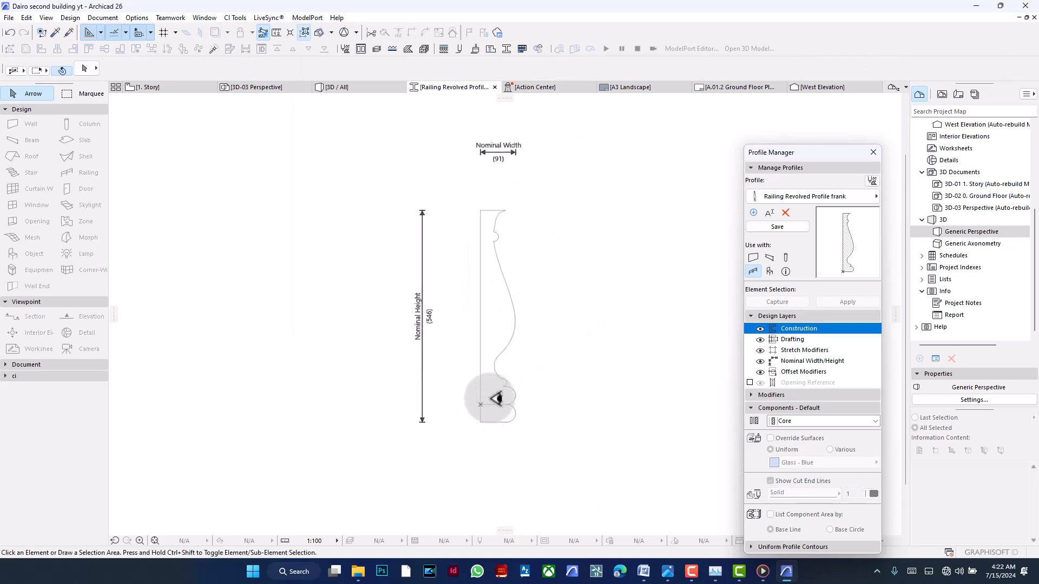
click(493, 413)
key(ctrl+d)
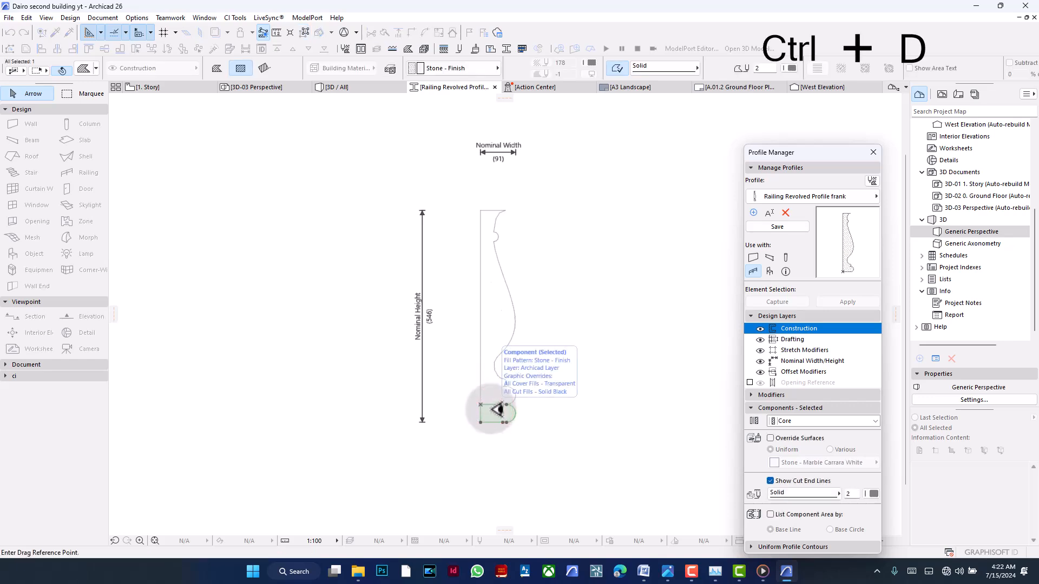
click(481, 423)
click(481, 211)
scroll(489, 198, up, 3)
scroll(542, 336, down, 4)
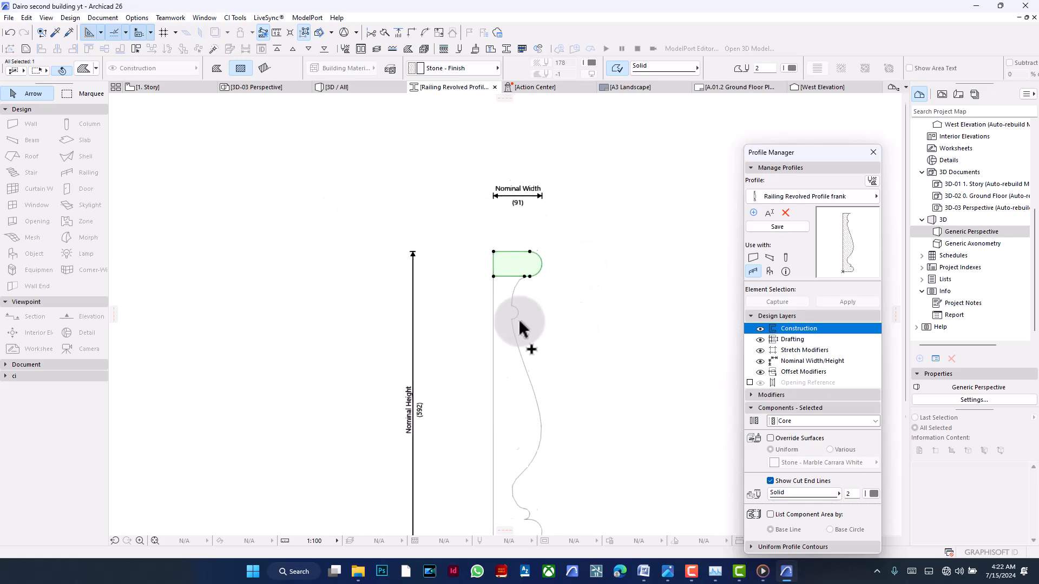
click(561, 349)
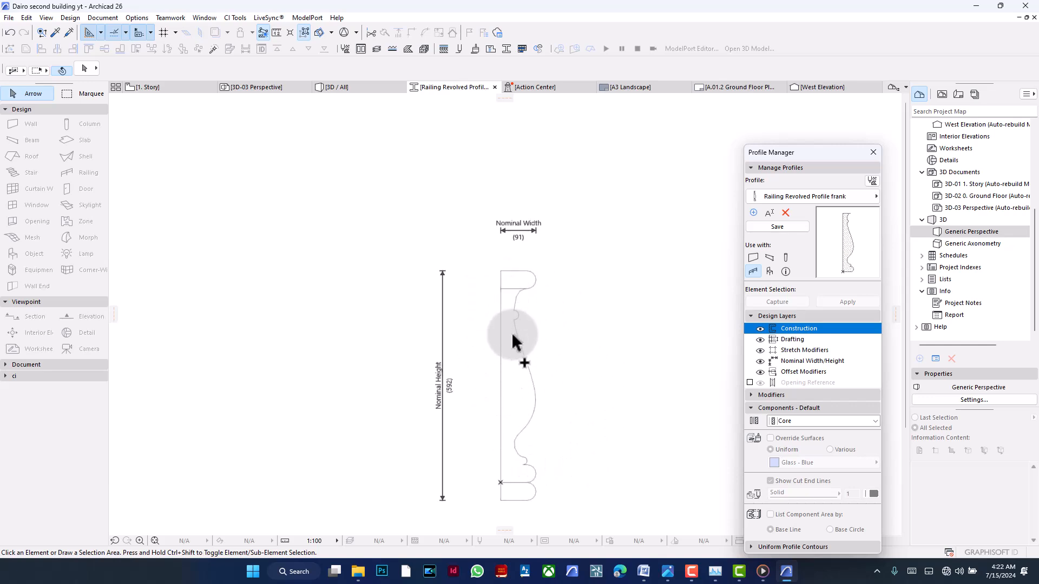
- Enclose the curved outer side of the whole baluster profile in a marquee and stretch it inward to a nominal width of 76
click(76, 93)
click(505, 257)
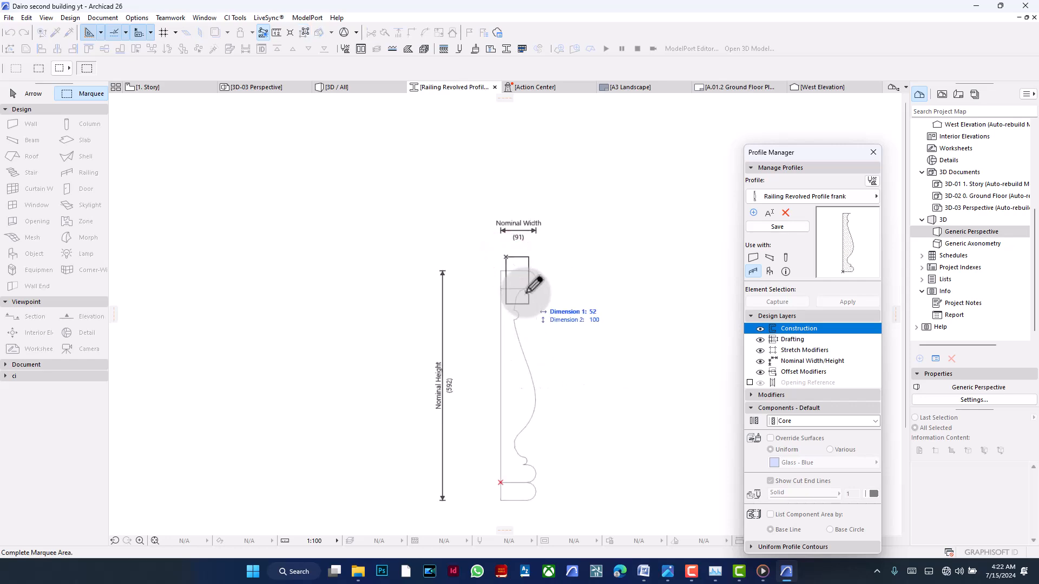
scroll(525, 293, down, 2)
click(544, 455)
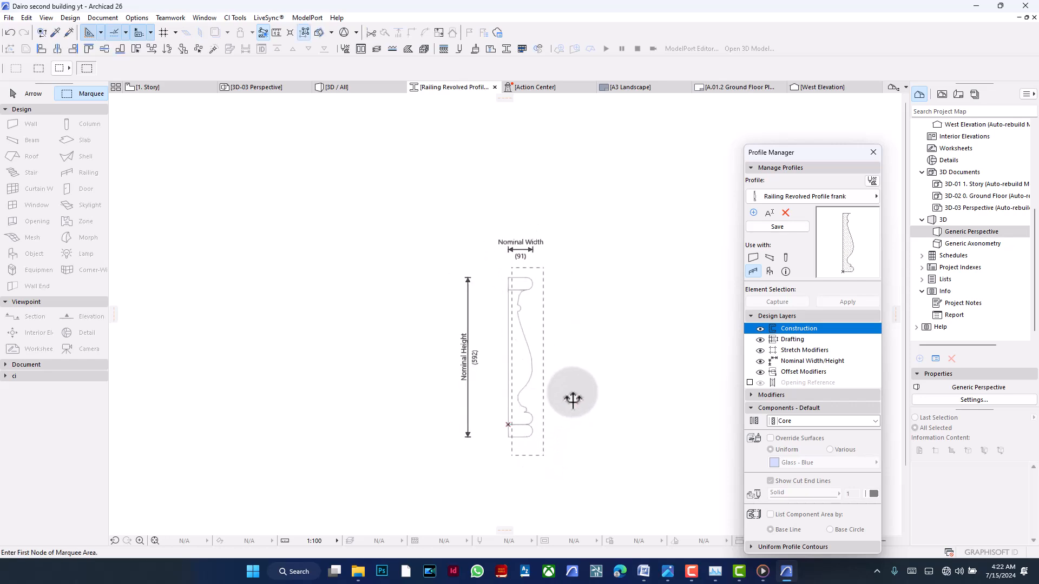
key(ctrl+h)
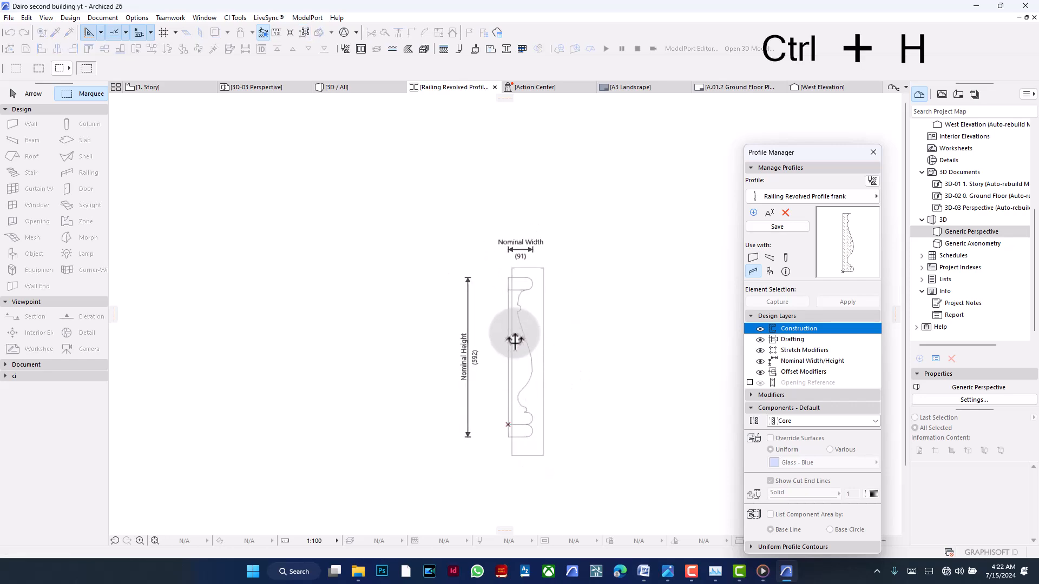
click(537, 312)
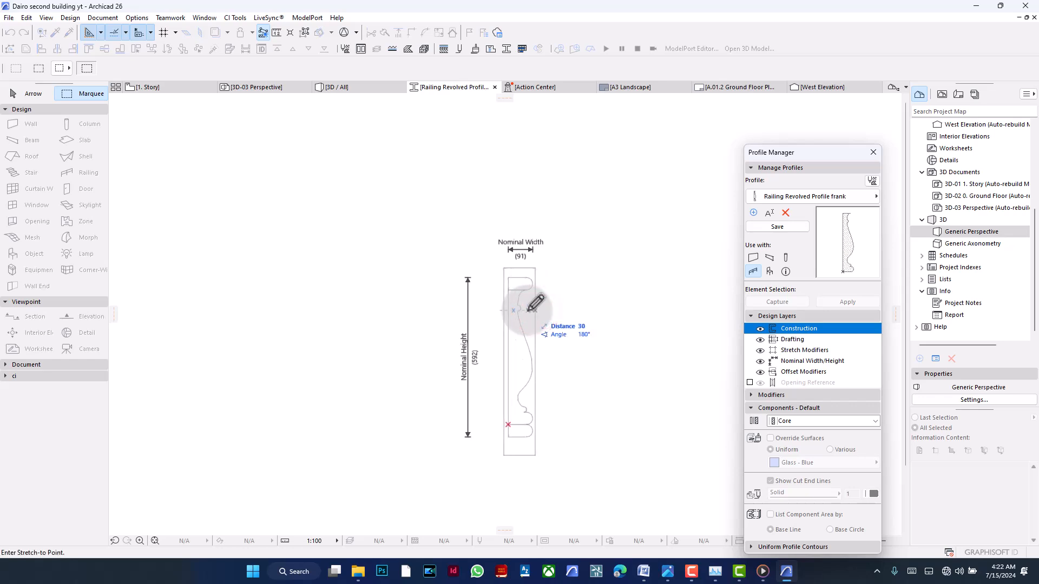
key(Return)
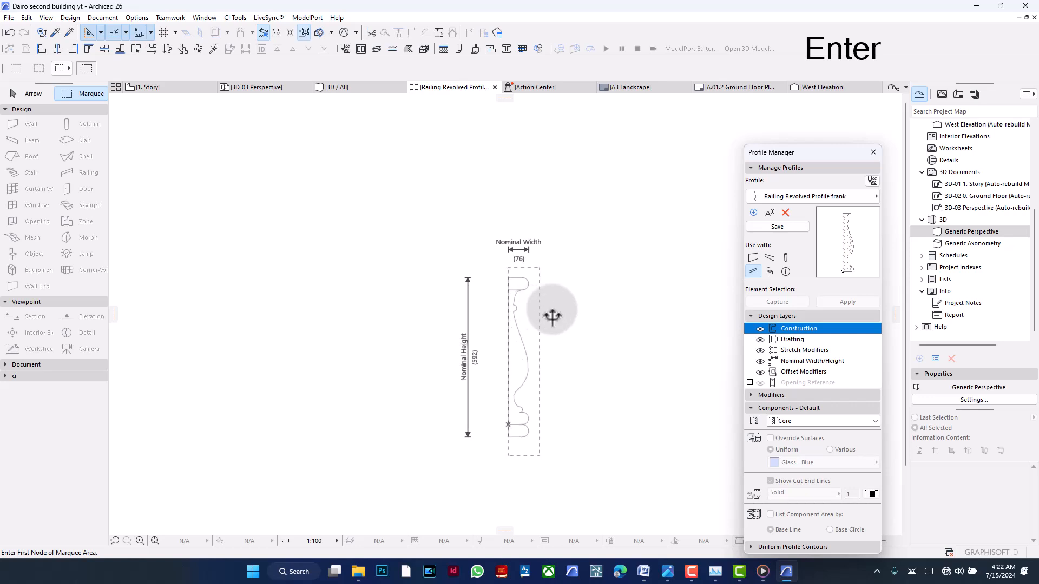
scroll(515, 330, up, 3)
scroll(502, 315, down, 2)
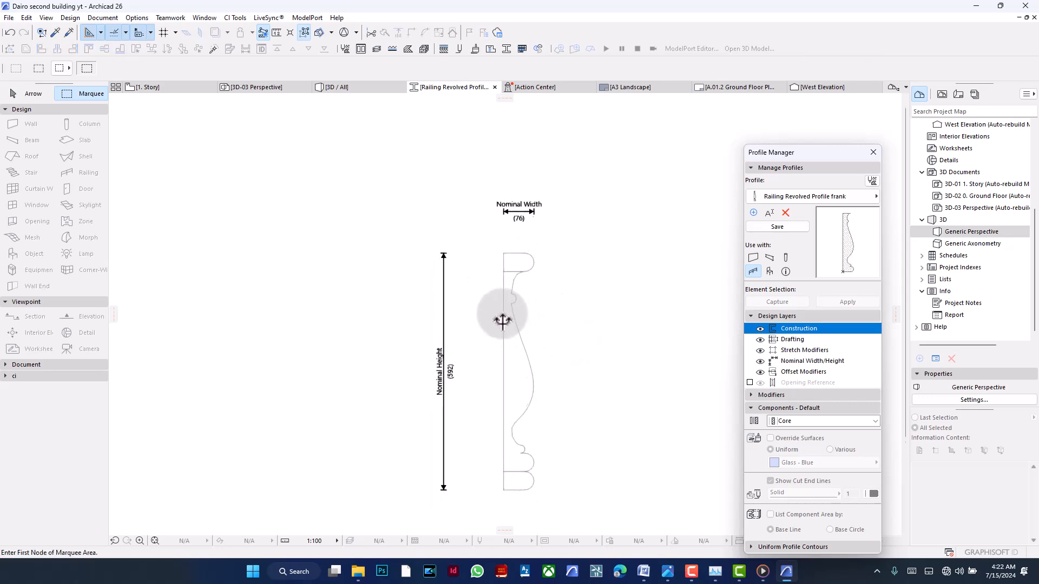
scroll(503, 320, up, 1)
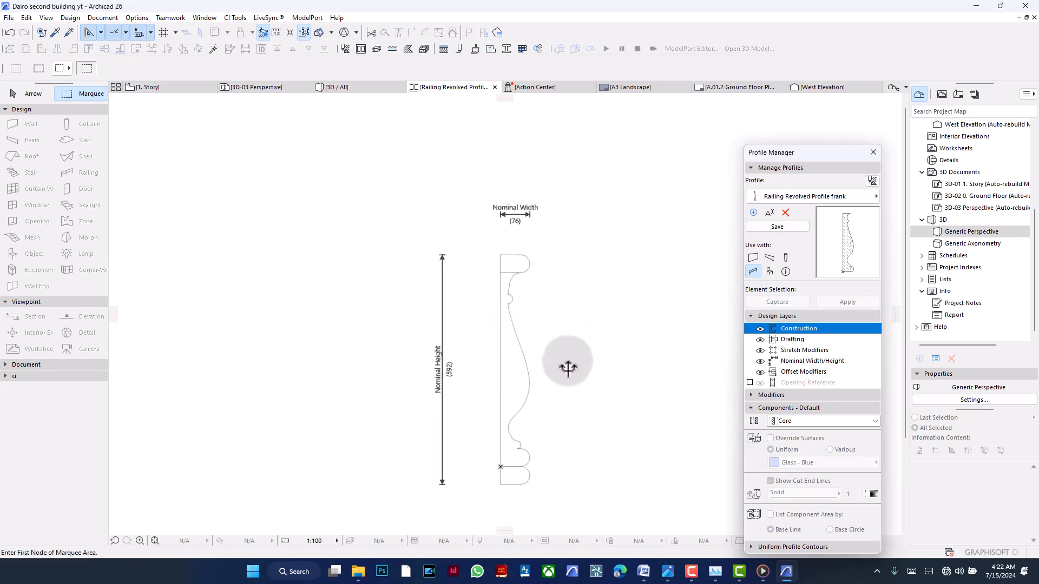
- Override the surfaces of the top and bottom rounded mouldings with Metal - Gold
click(514, 265)
shift+click(514, 477)
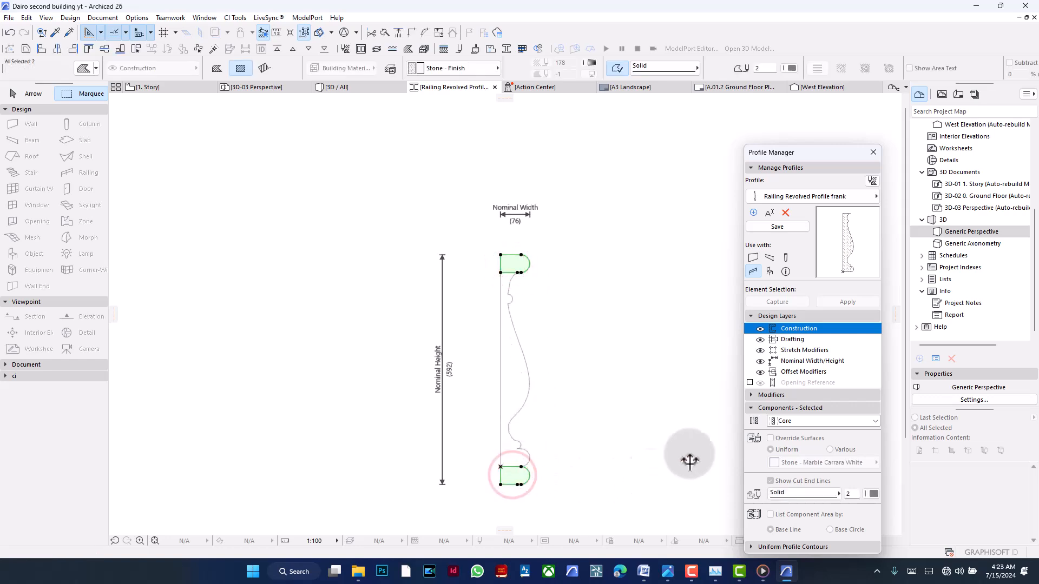
click(770, 438)
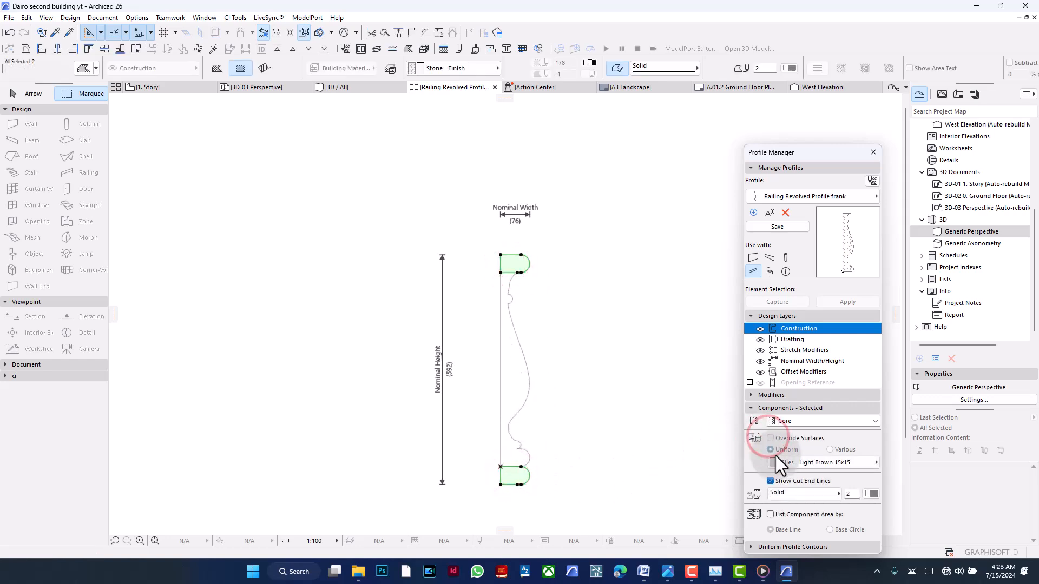
click(777, 461)
text(gol)
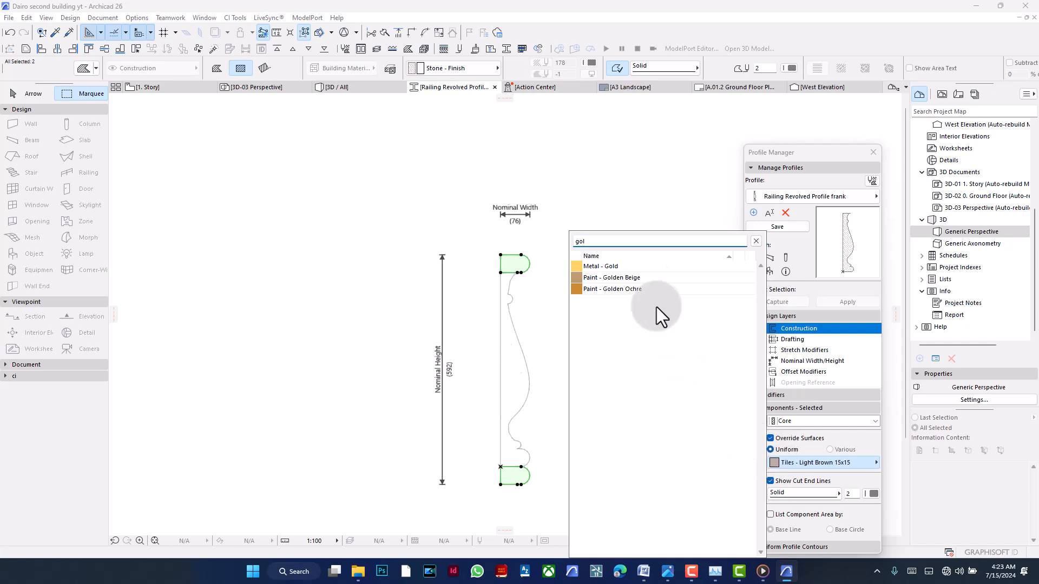
click(642, 267)
click(577, 316)
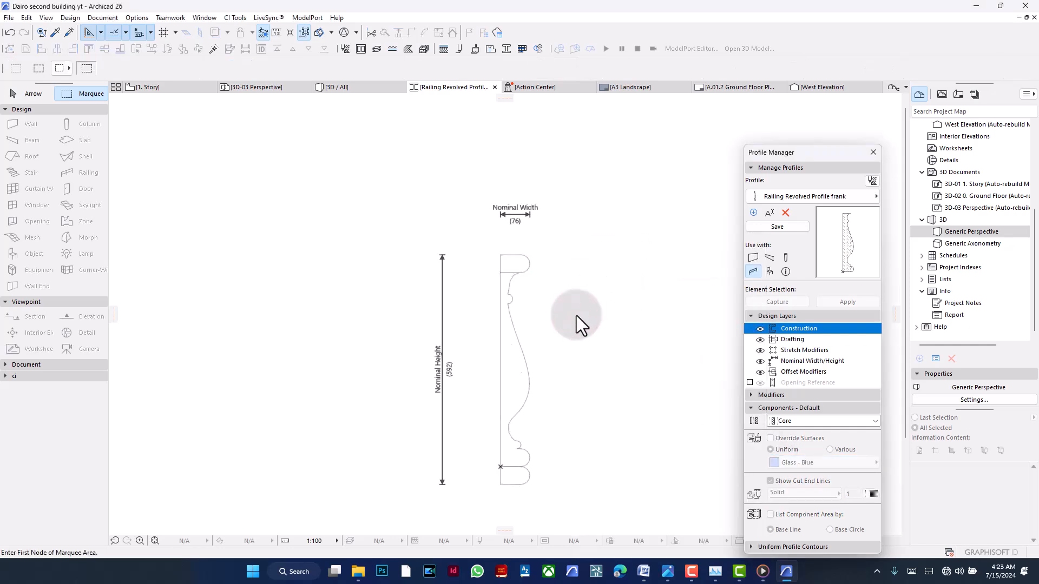
- Override the surface of the central baluster shape with Paint - Titanium White and save the profile
click(523, 375)
click(785, 441)
click(785, 460)
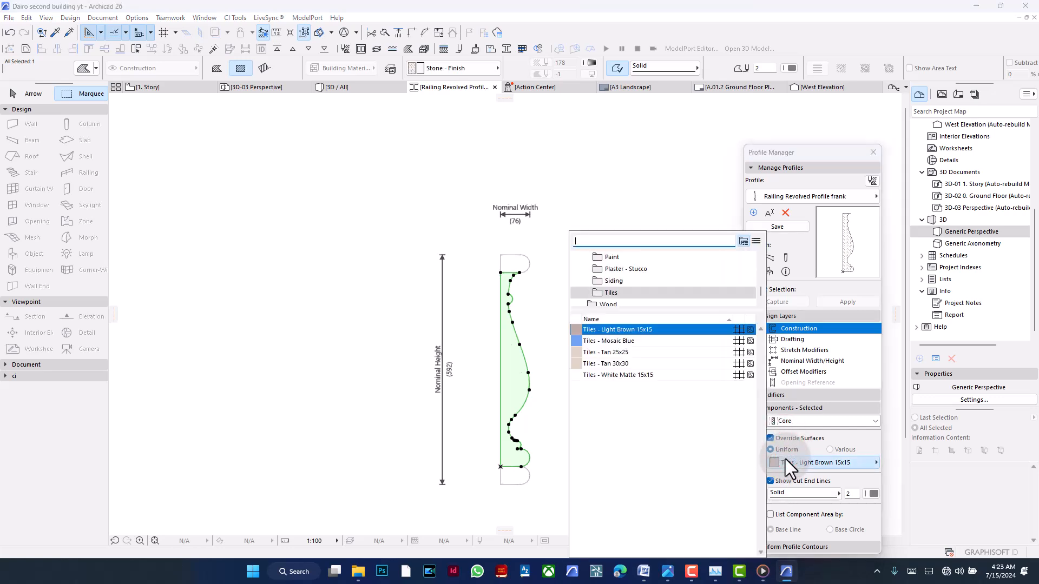
text(tit)
double_click(649, 271)
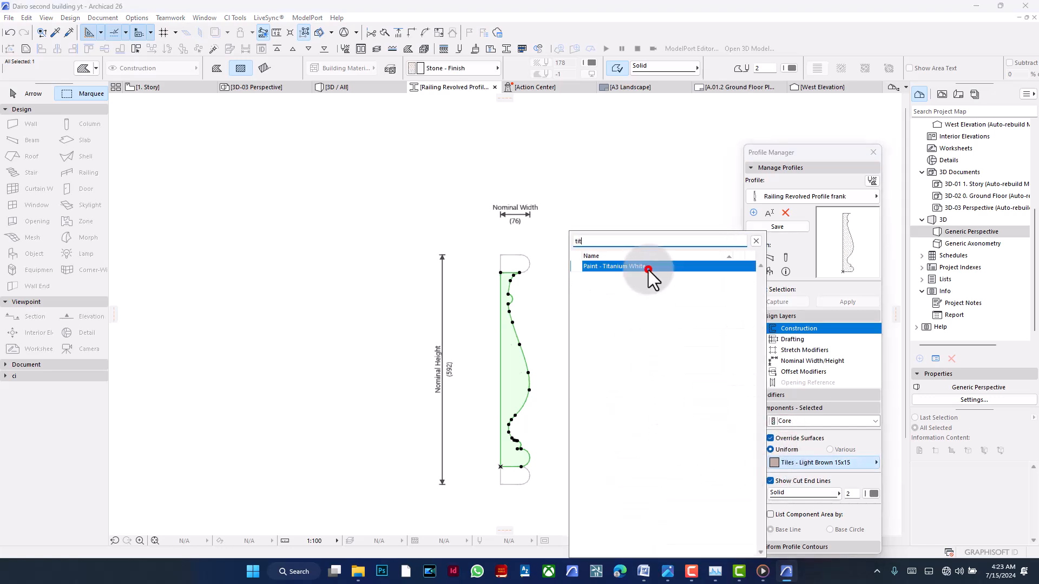
click(773, 226)
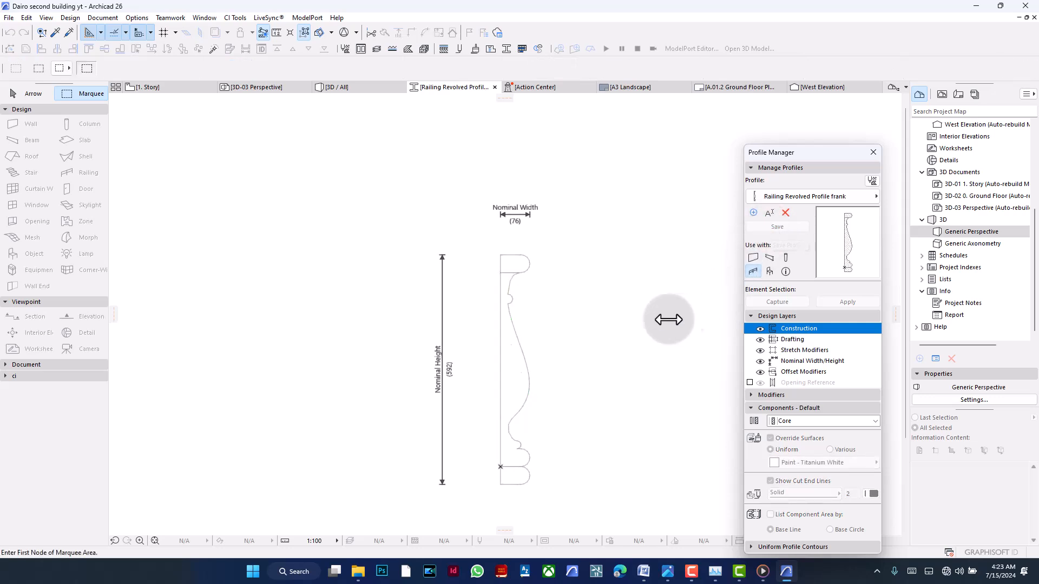
scroll(620, 318, down, 4)
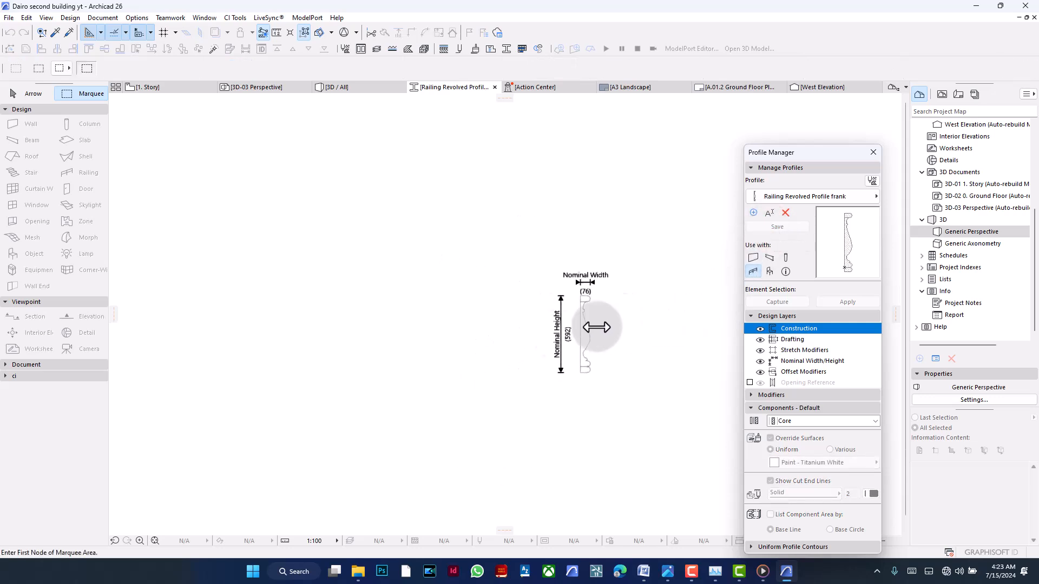
- On the 1. Story plan, set the baluster profile in the default railing settings to the customised copy of Railing Revolved Profile
click(169, 93)
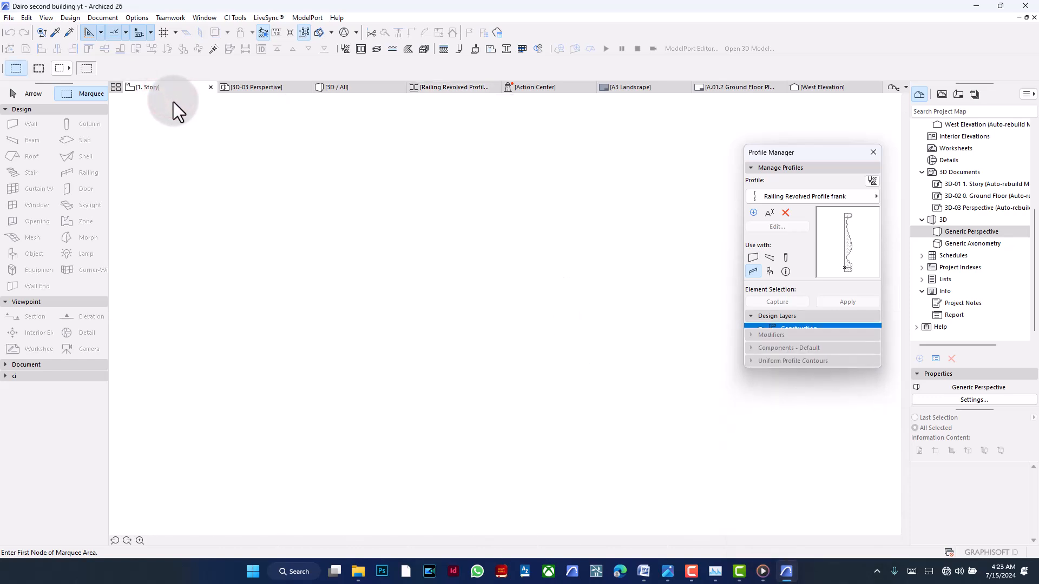
click(78, 172)
double_click(78, 172)
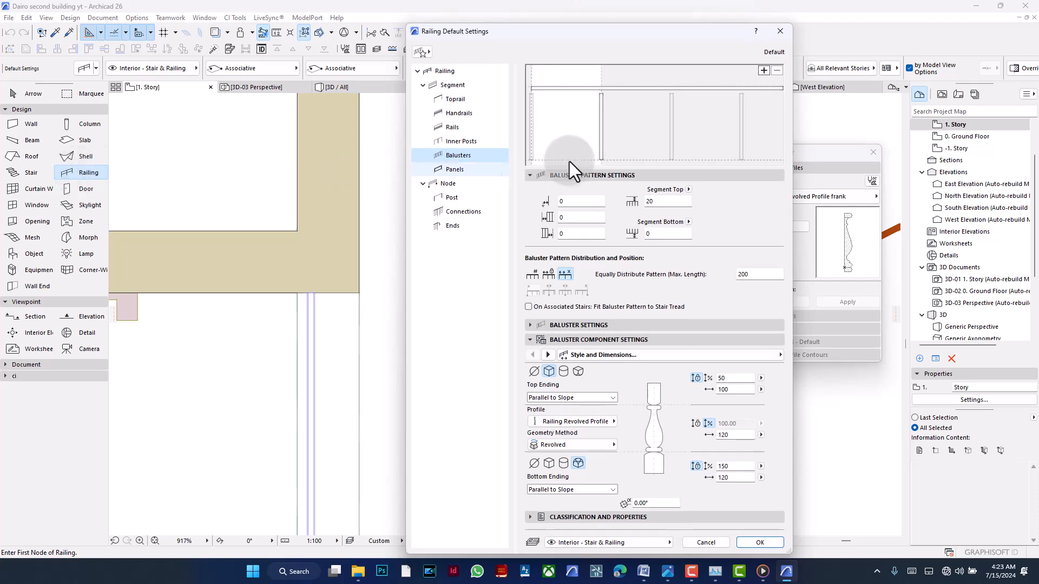
click(575, 421)
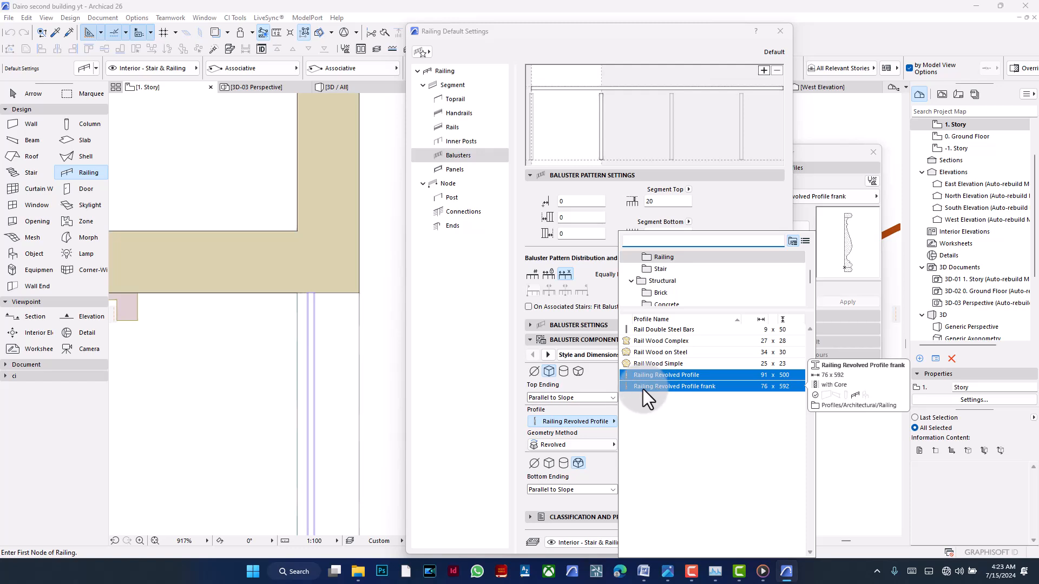
click(705, 386)
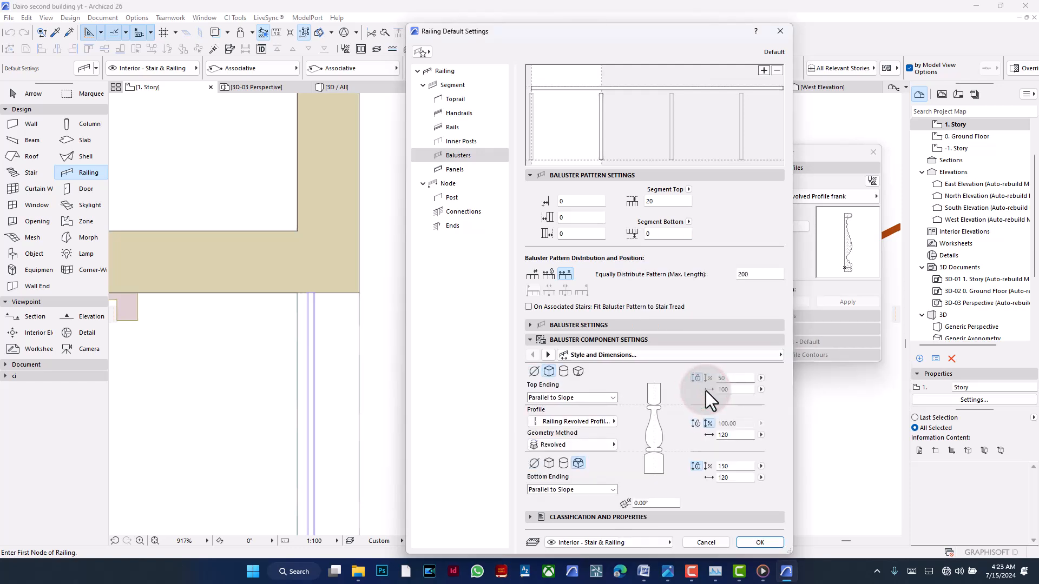
- Remove the top and bottom endings from the default balusters and accept the railing settings
click(535, 373)
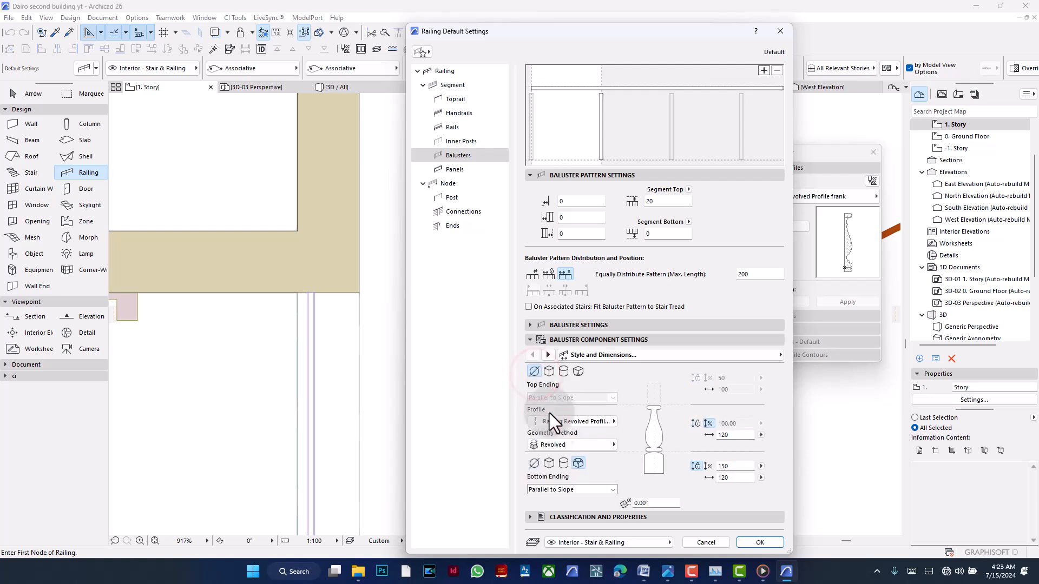
click(535, 466)
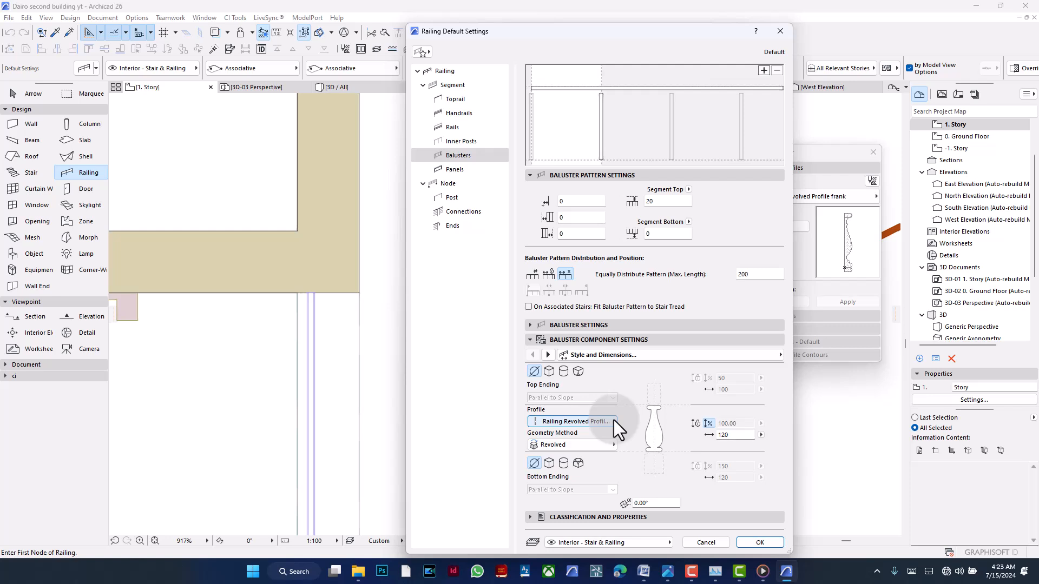
click(760, 543)
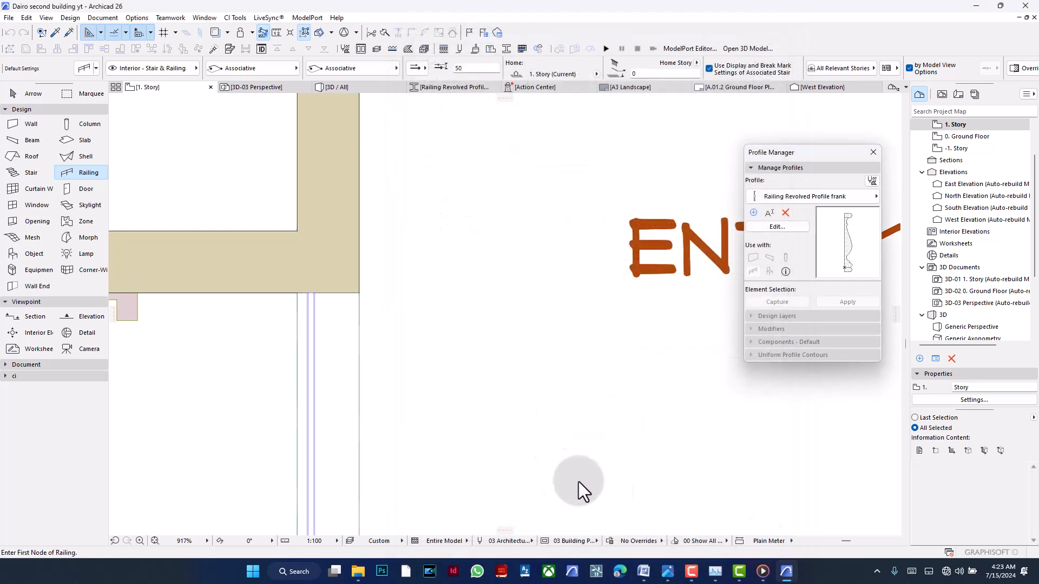
- On the Ground Floor plan, draw a railing along the three outer edges of the entry porch between the two wall corners
scroll(427, 306, down, 5)
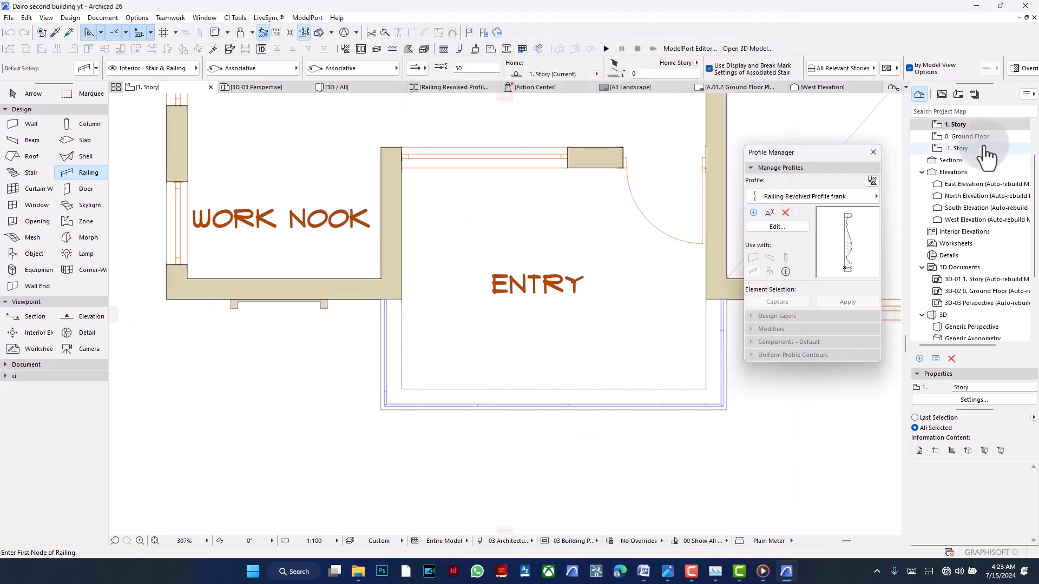
double_click(970, 137)
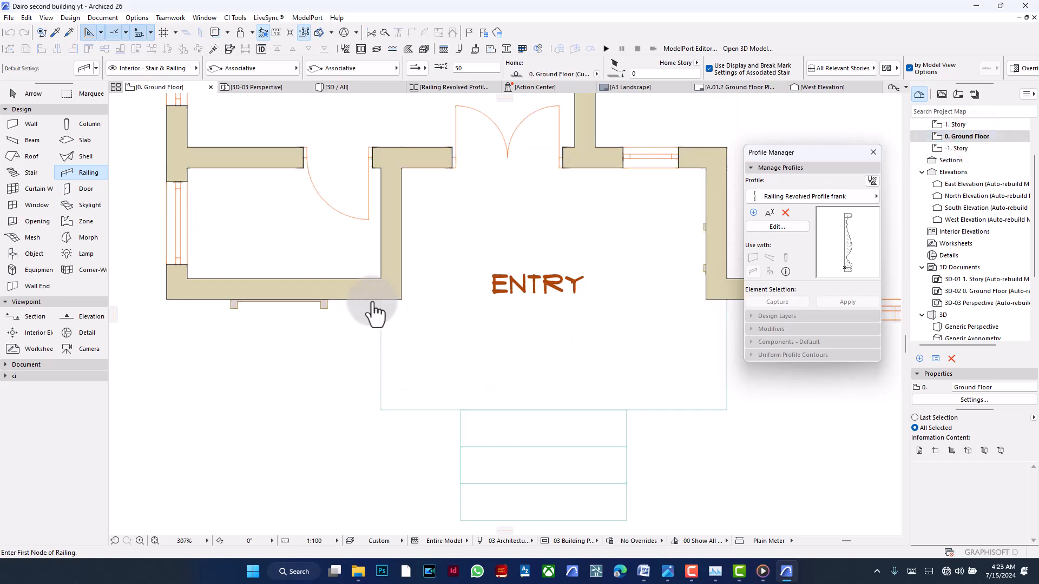
click(381, 299)
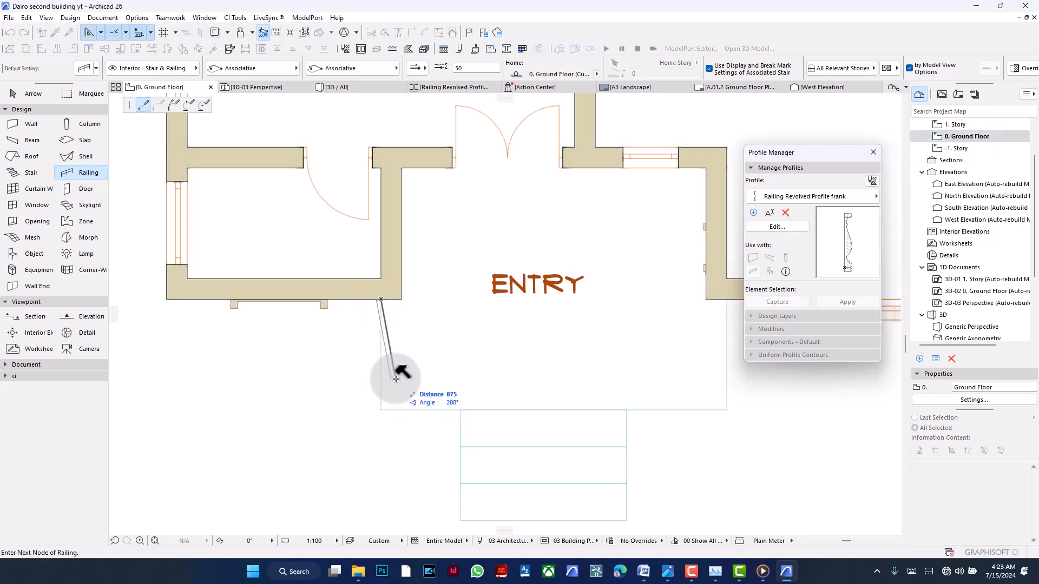
key(Escape)
scroll(665, 303, right, 1)
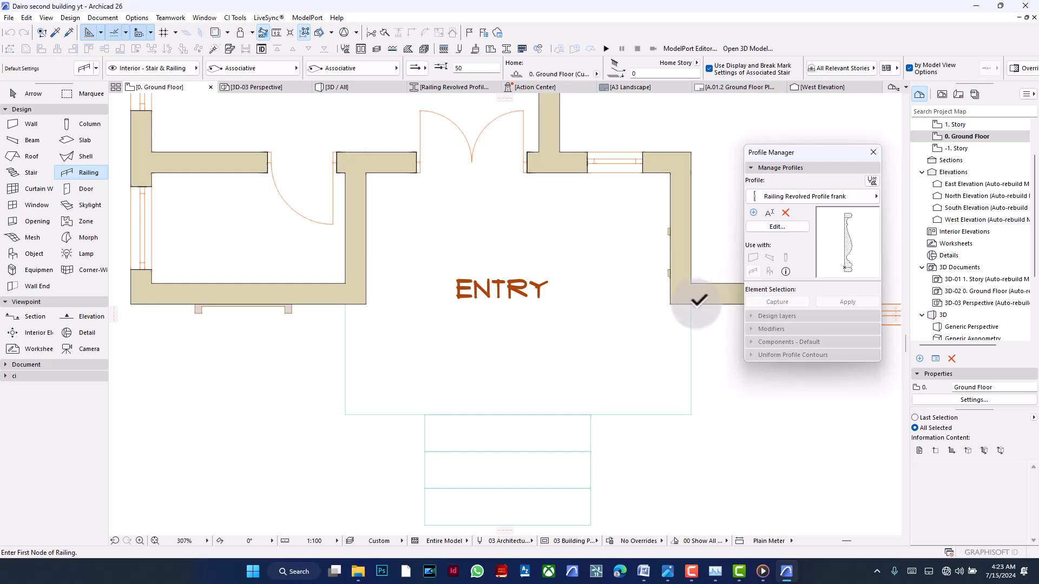
click(691, 304)
double_click(345, 305)
scroll(479, 371, down, 2)
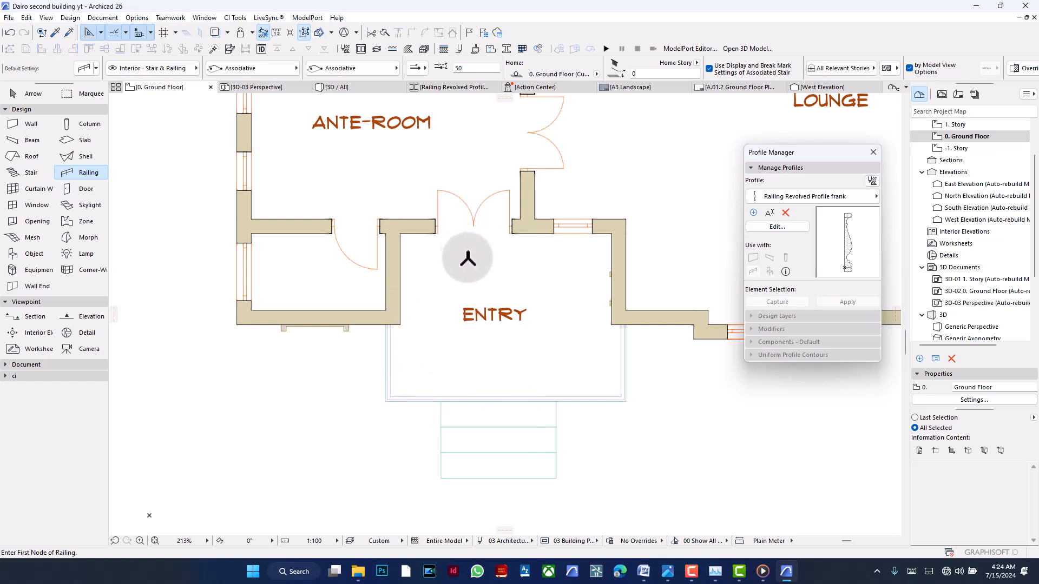
middle_drag(469, 284, 469, 325)
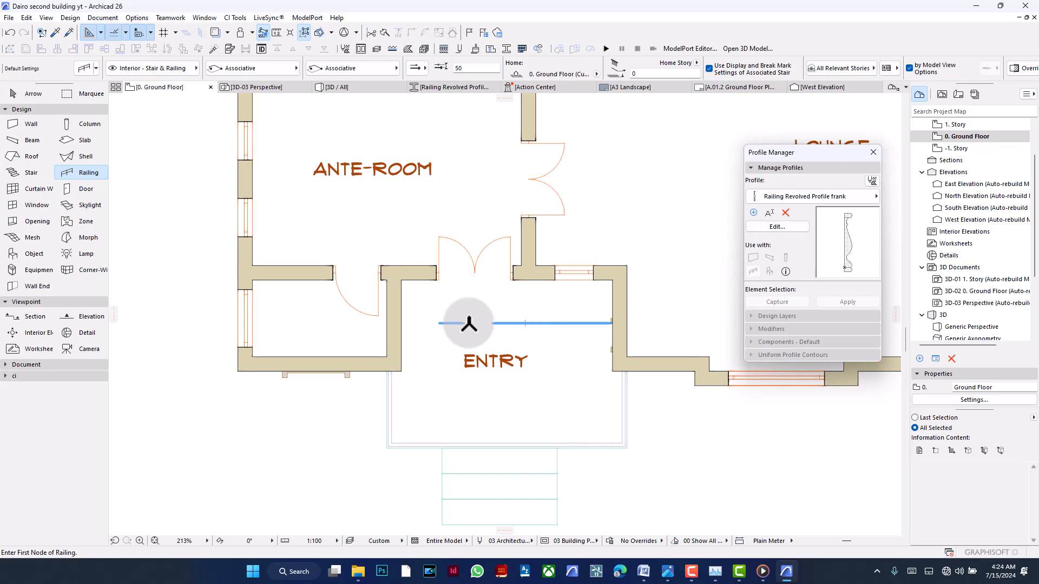
key(Escape)
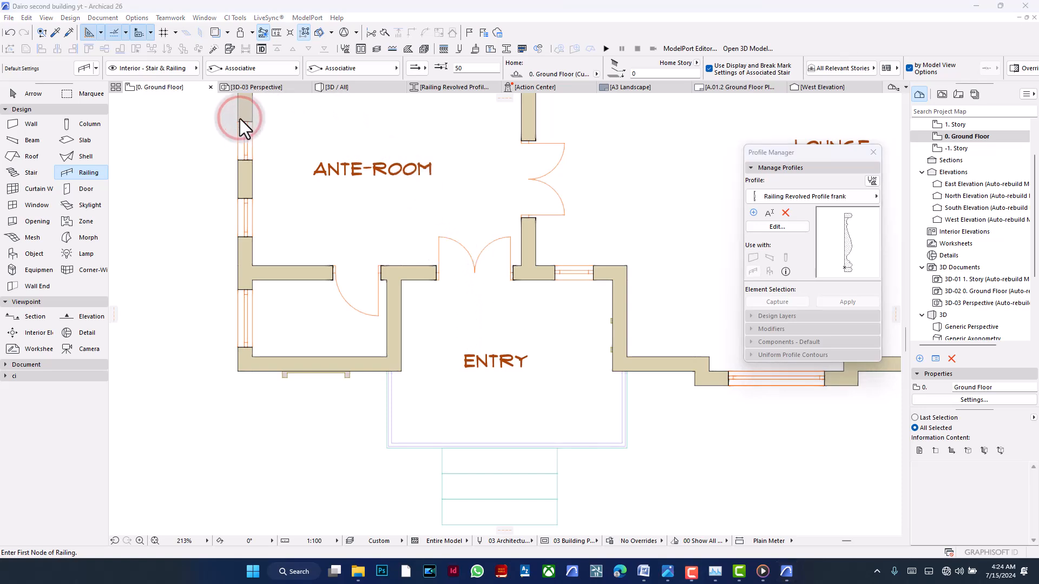
- Examine the new entry porch railing in the 3D perspective
click(355, 92)
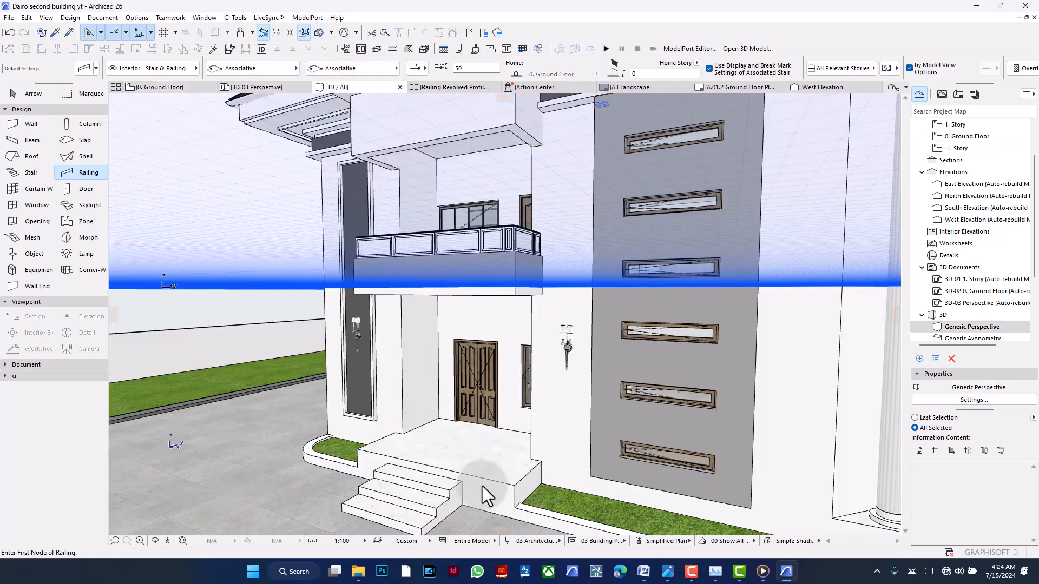
scroll(507, 482, up, 2)
scroll(507, 482, up, 2)
middle_drag(507, 480, 555, 338)
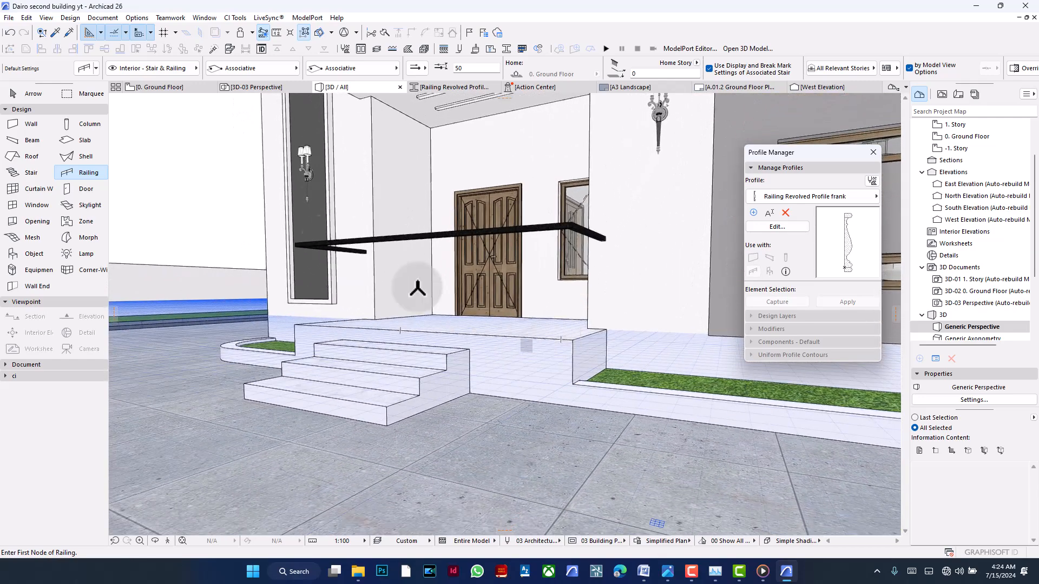
- On the Ground Floor plan, add balusters to the segment pattern in the default railing settings
click(86, 69)
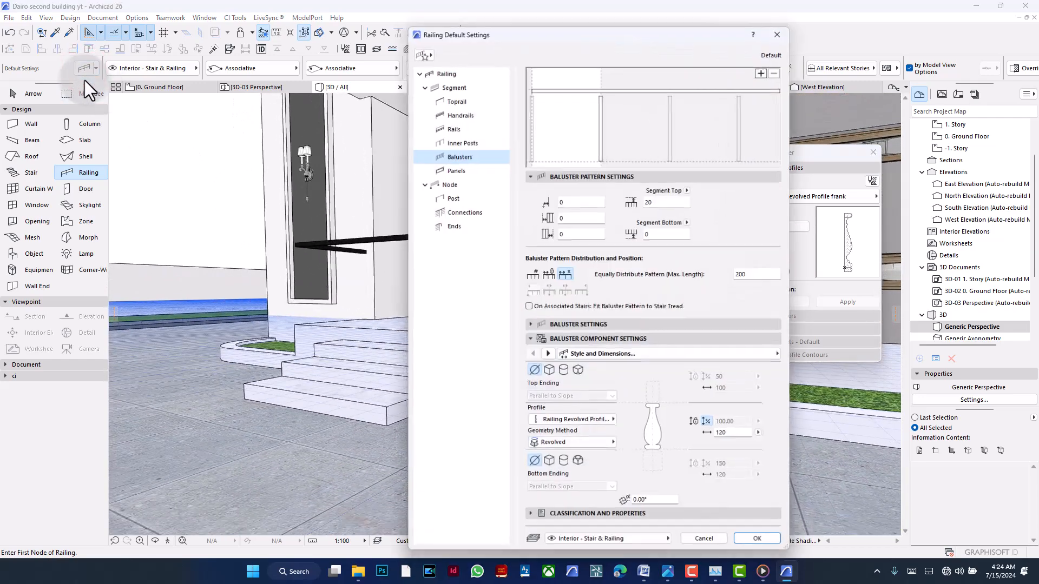
click(836, 28)
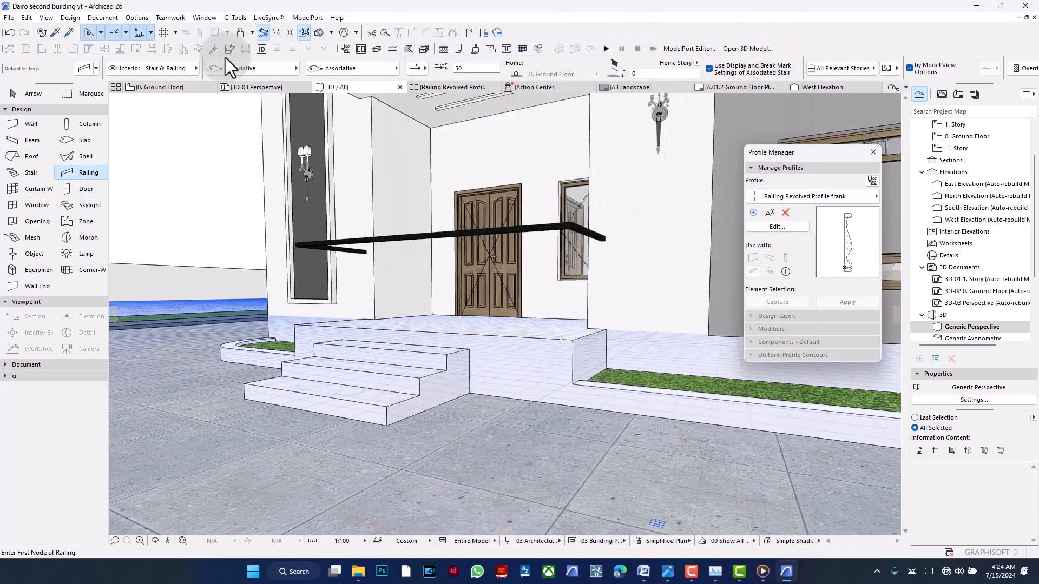
click(176, 90)
click(84, 70)
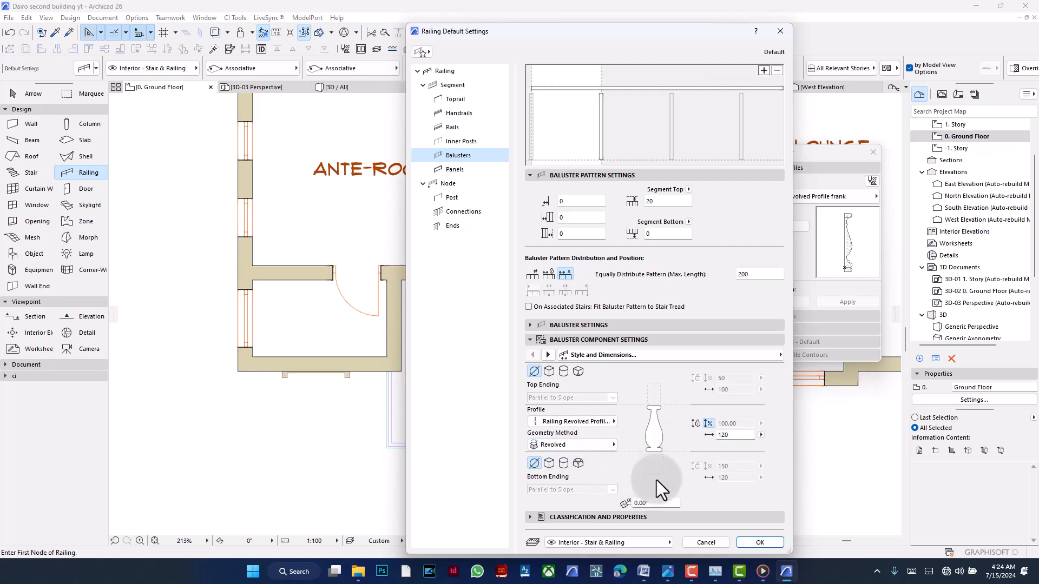
click(760, 69)
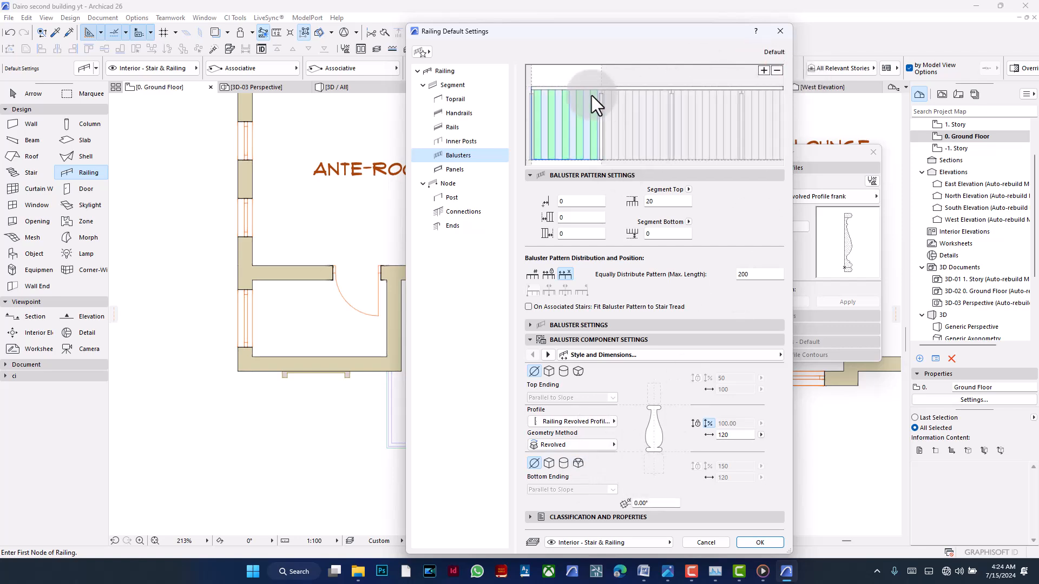
- Remove the overlapping duplicate balusters from the default railing pattern and transfer the accepted settings to the entry porch railing
click(571, 121)
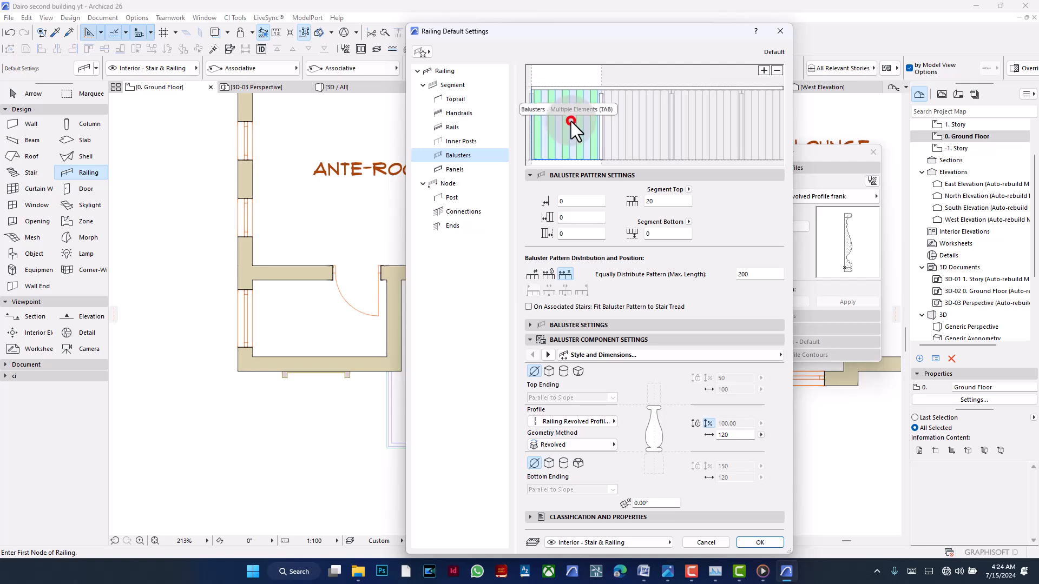
click(781, 71)
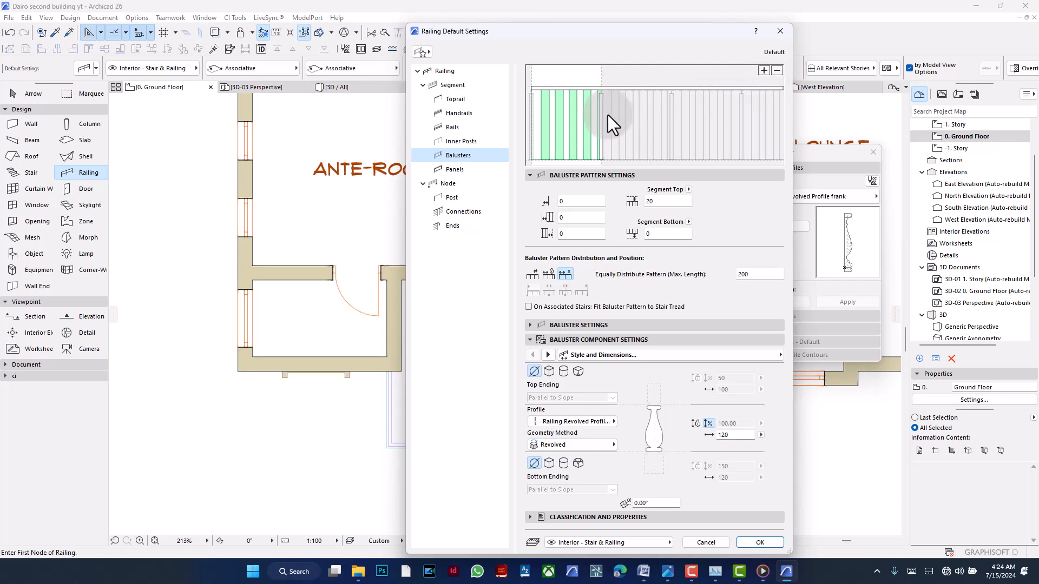
click(567, 108)
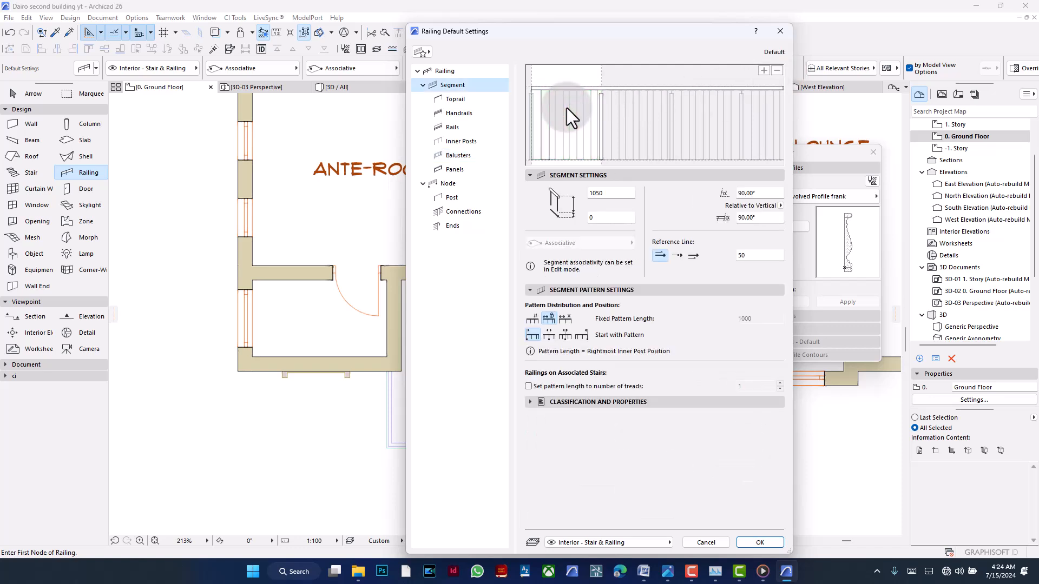
click(569, 106)
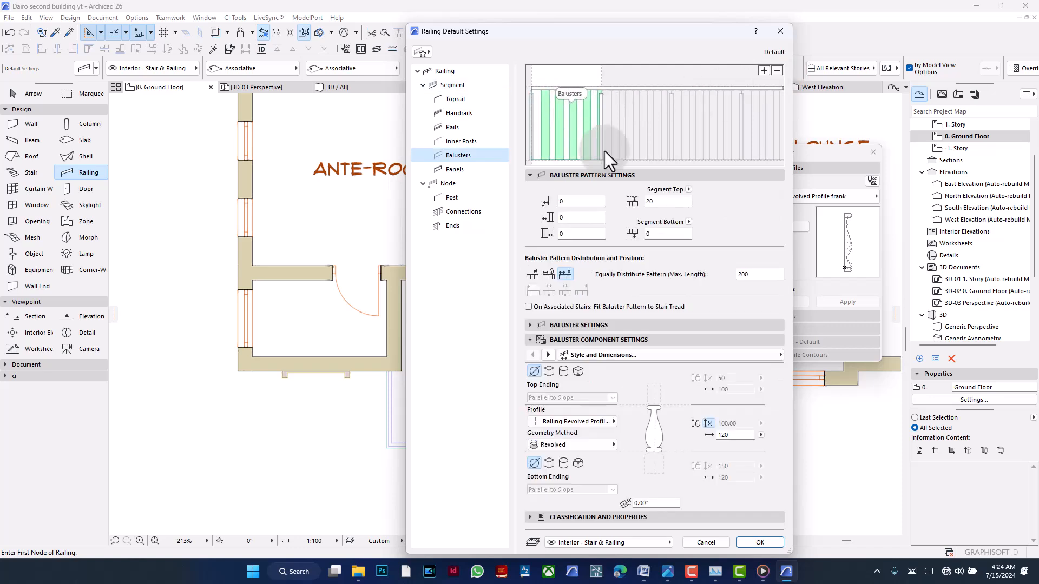
click(757, 540)
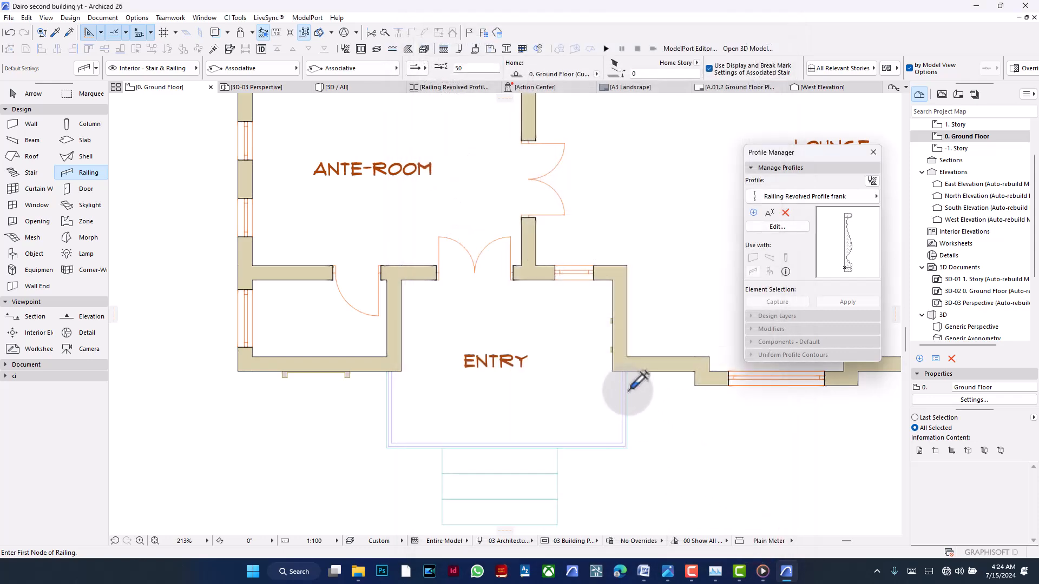
click(625, 385)
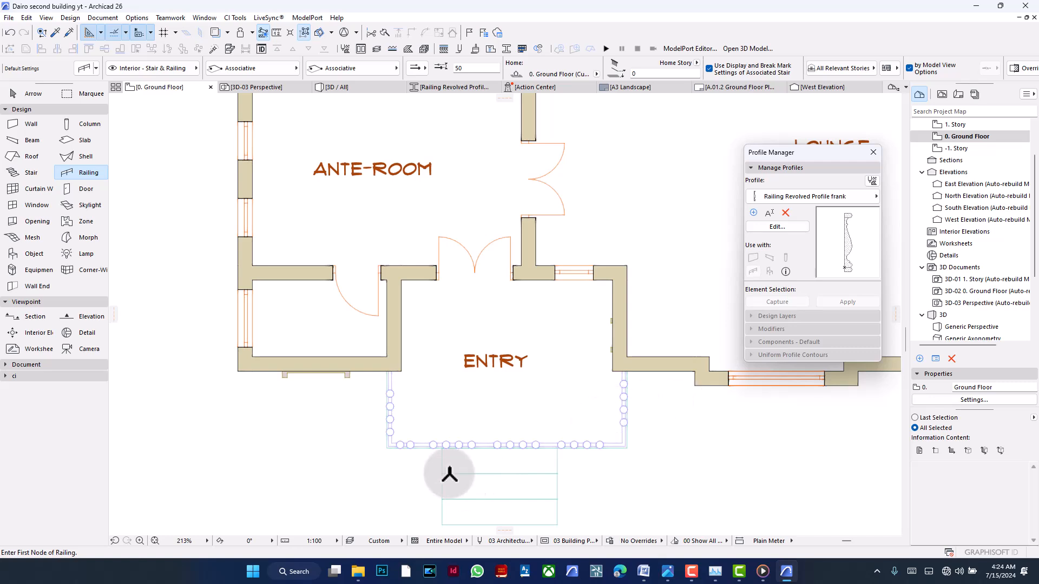
- Remove the inner post from the default railing pattern and transfer the accepted settings to the entry porch railing
scroll(428, 449, up, 2)
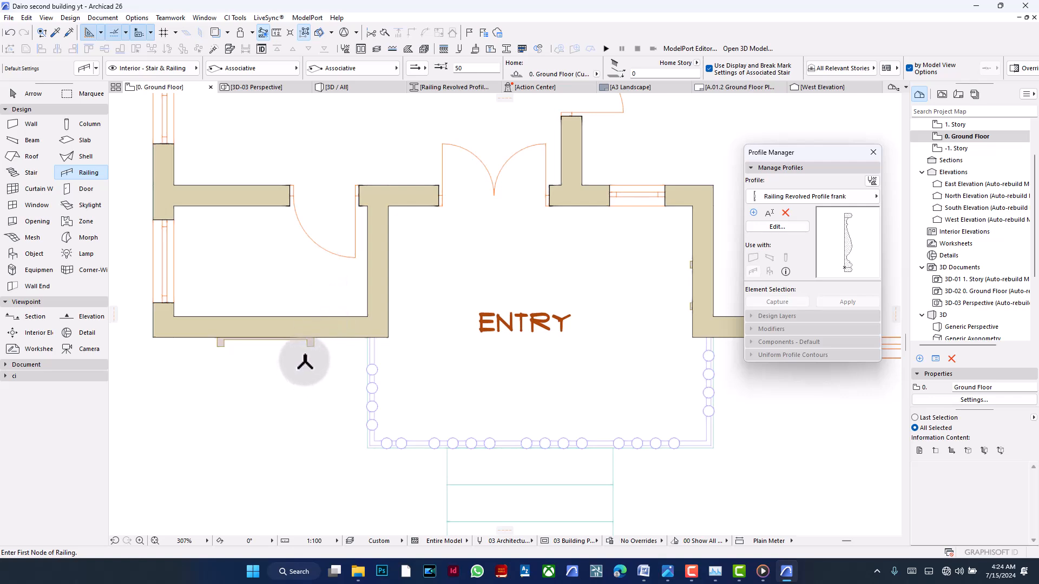
click(88, 75)
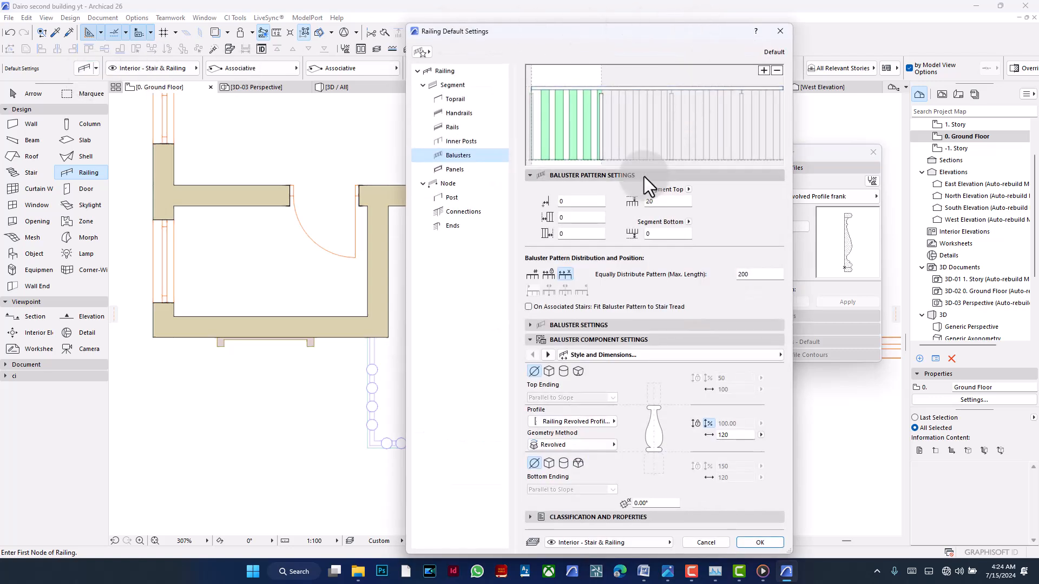
click(601, 103)
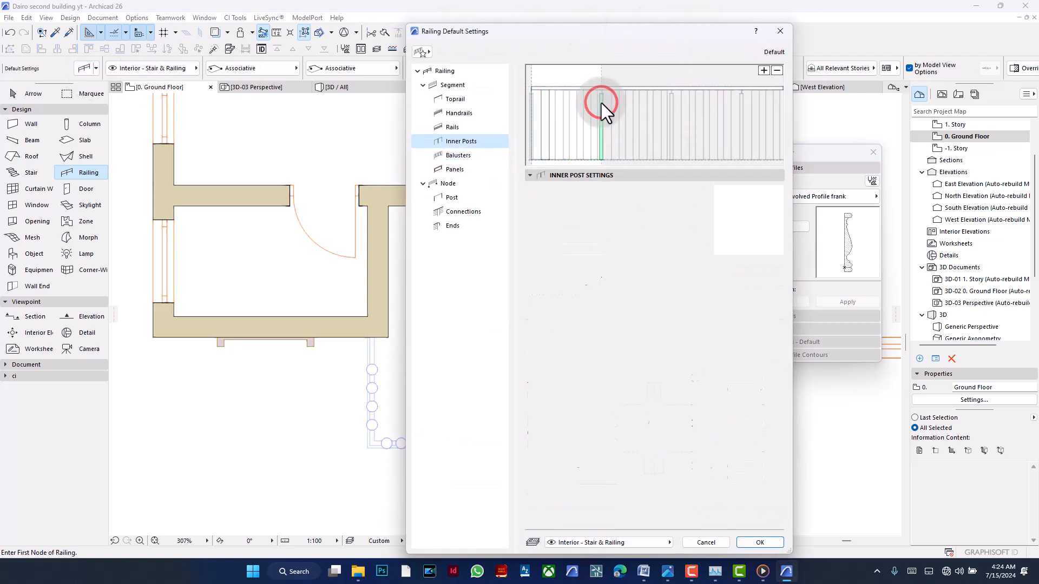
click(778, 73)
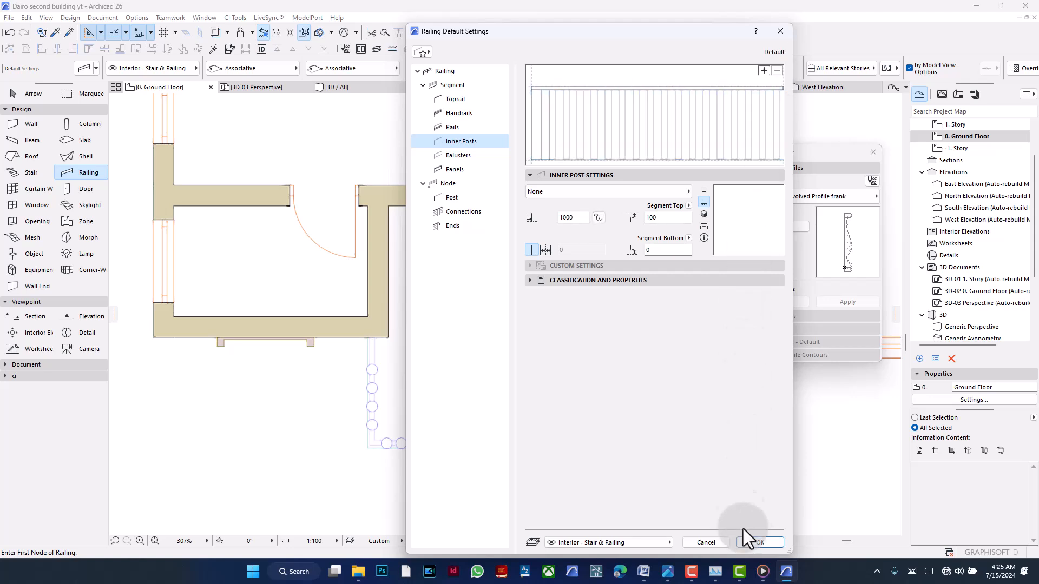
click(753, 540)
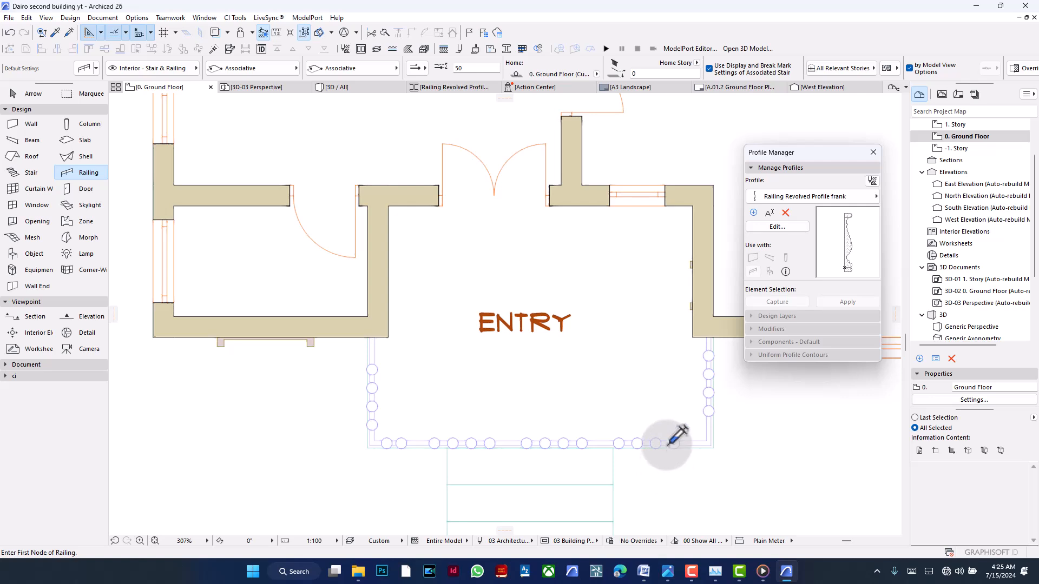
click(675, 441)
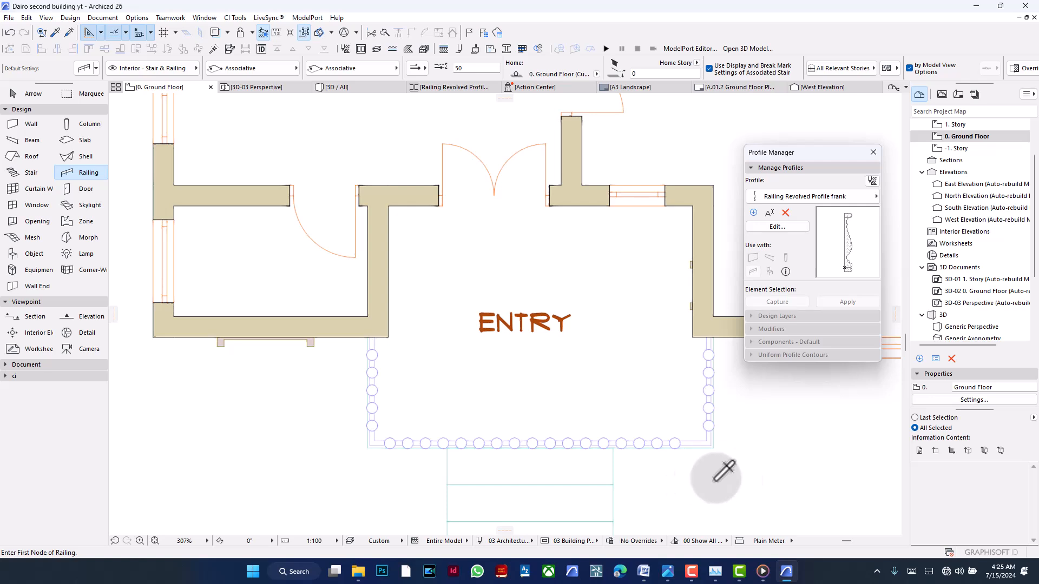
- Examine the entry porch railing's balusters in the 3D perspective
click(372, 89)
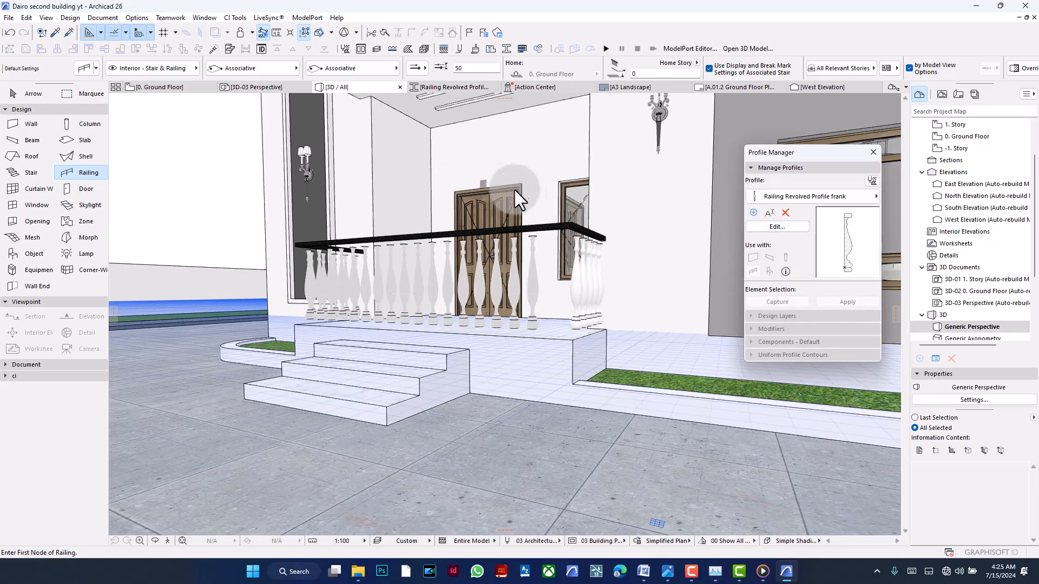
shift+middle_drag(543, 204, 548, 340)
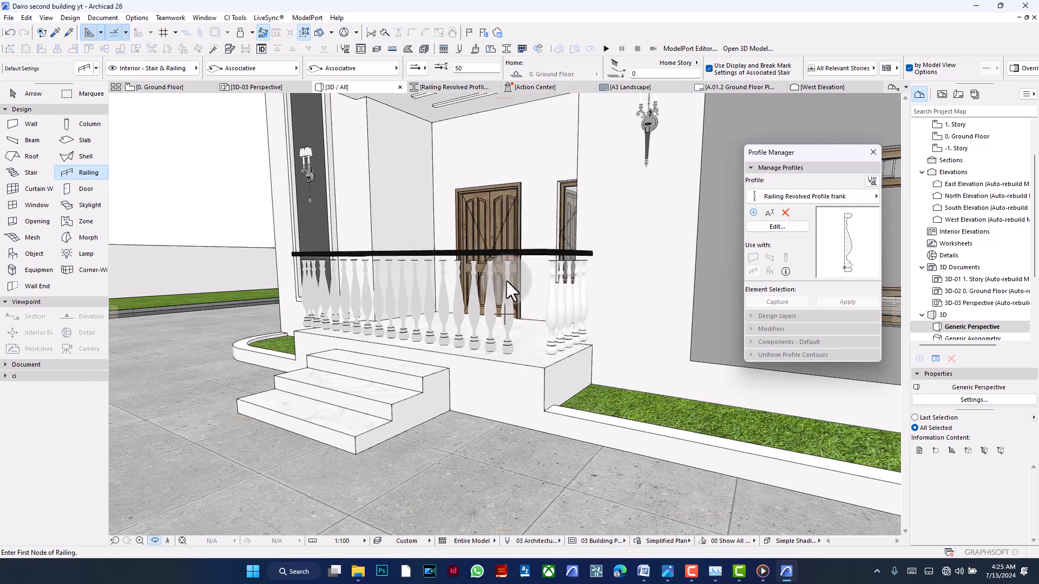
- In the ground floor plan, give the default railing's balusters the fourth ending style at both top and bottom
click(155, 87)
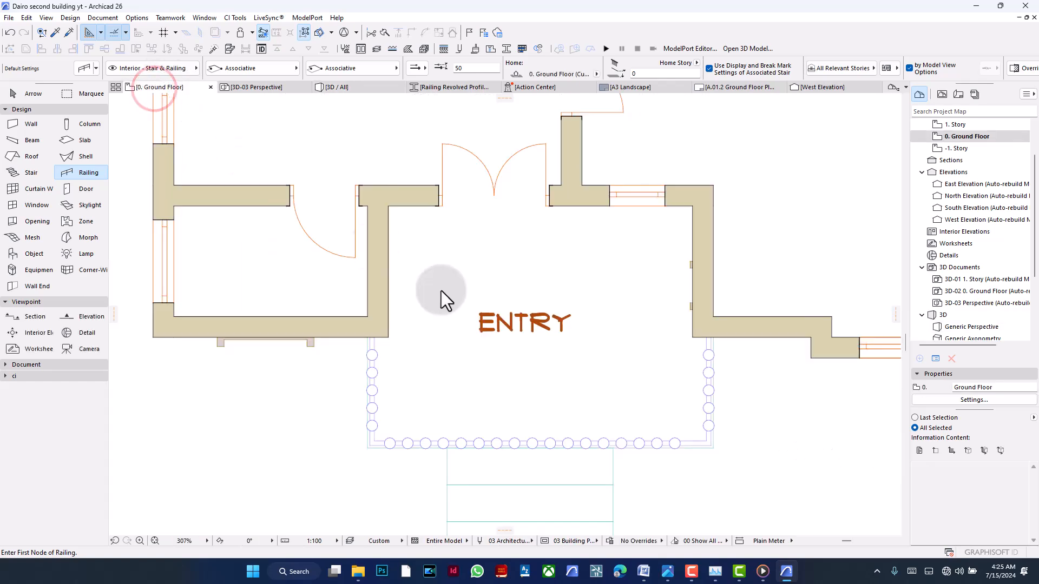
click(83, 69)
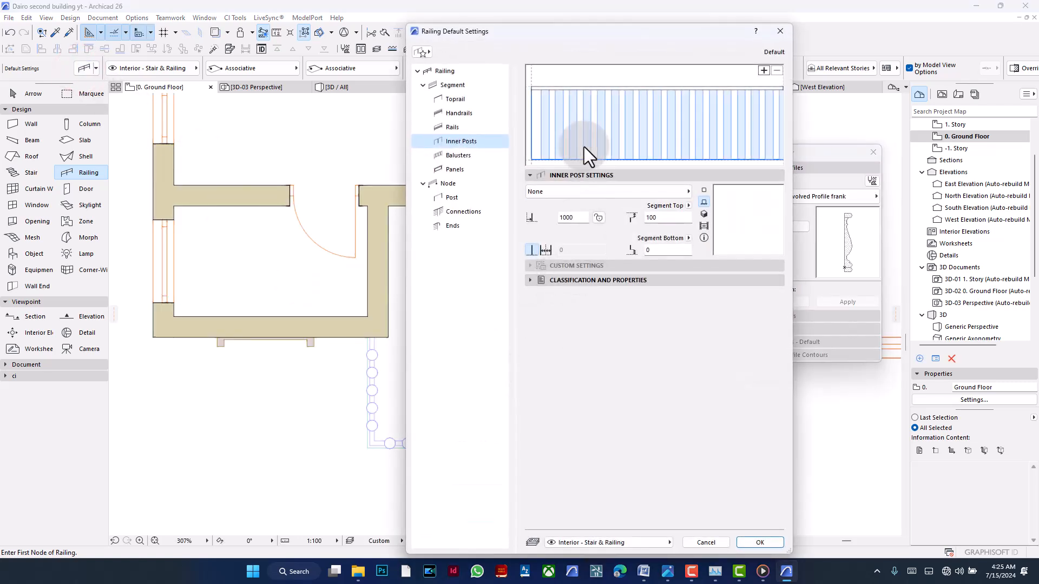
click(571, 123)
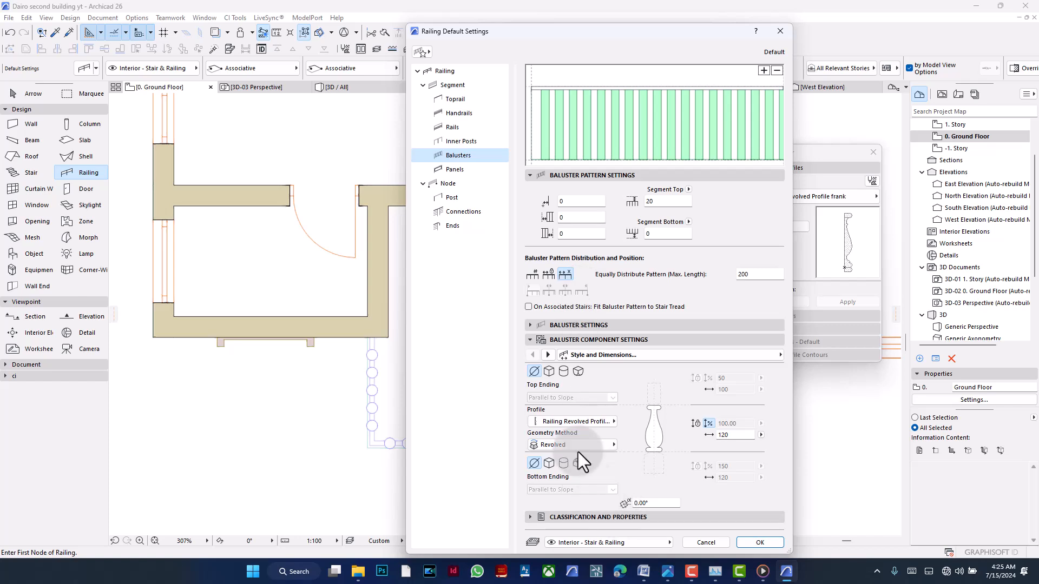
click(578, 371)
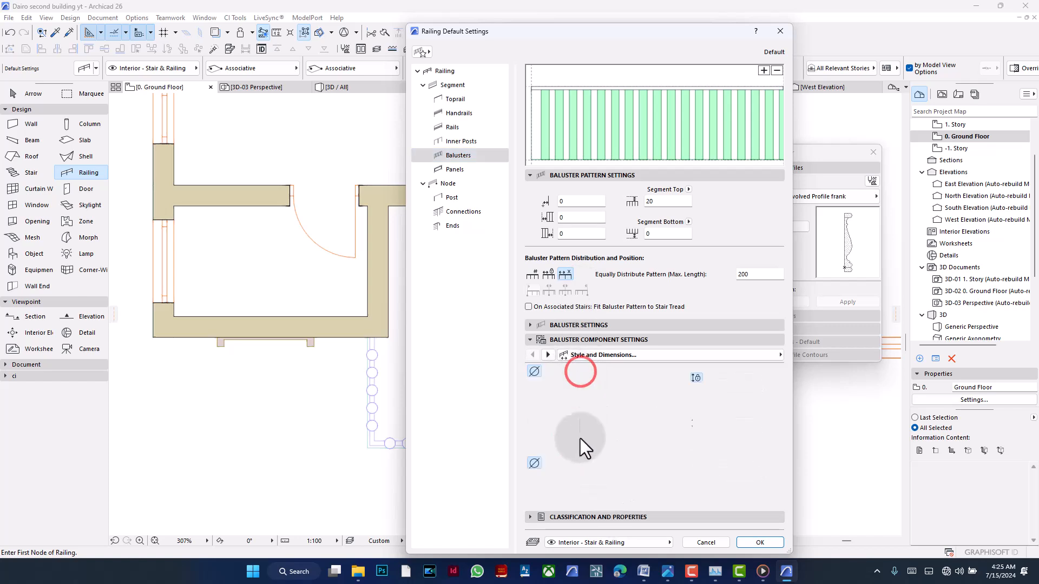
click(580, 464)
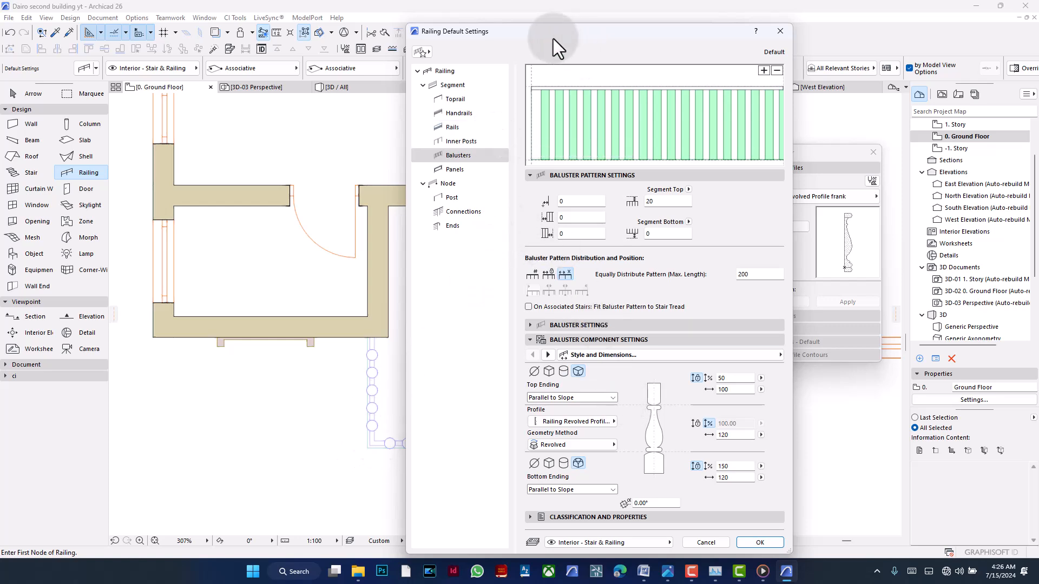
click(760, 542)
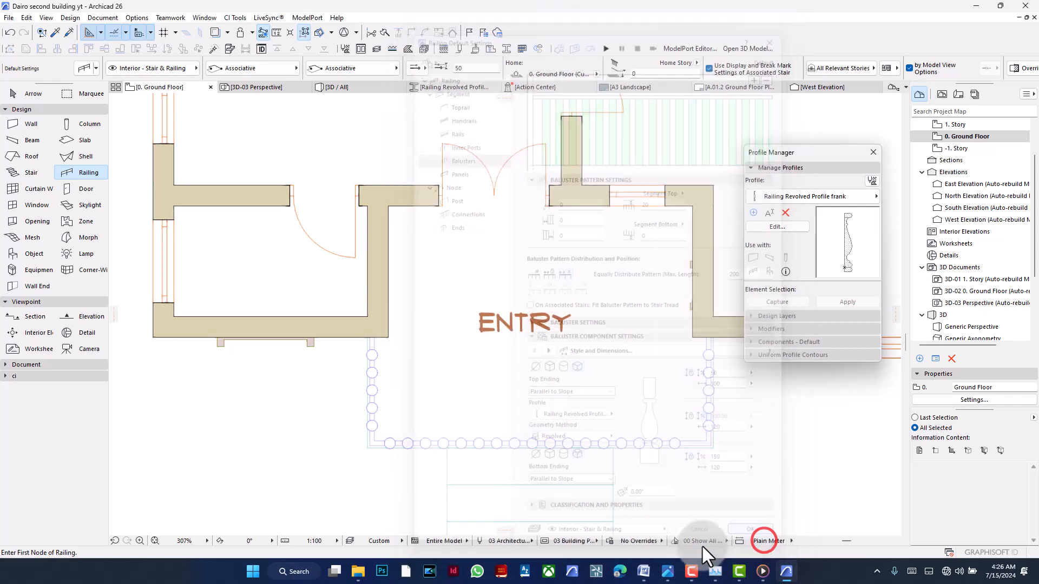
- Set the default railing's node post type to Revolved Post 26 and show its component settings
scroll(377, 467, up, 5)
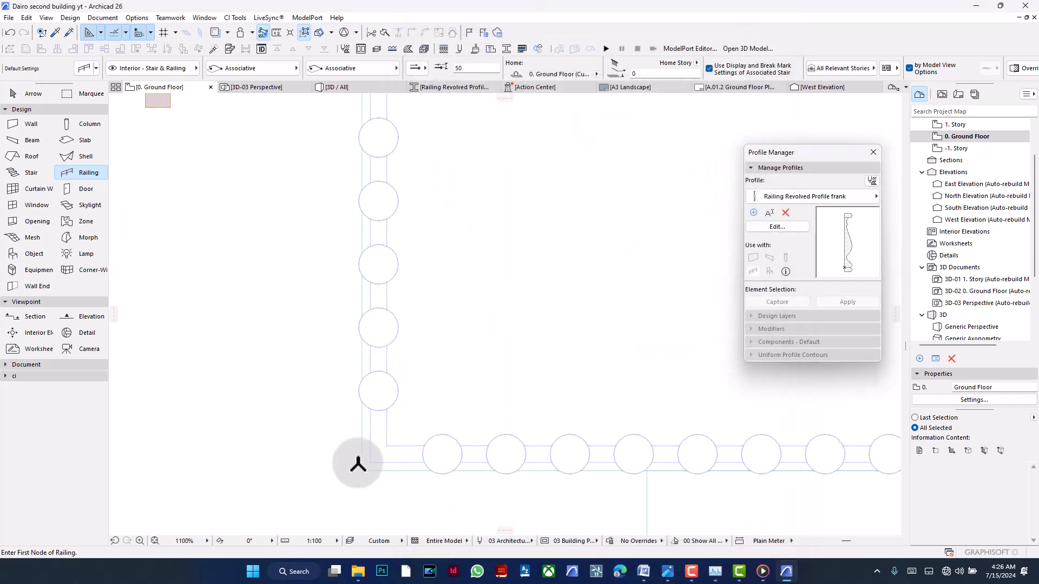
scroll(352, 457, down, 4)
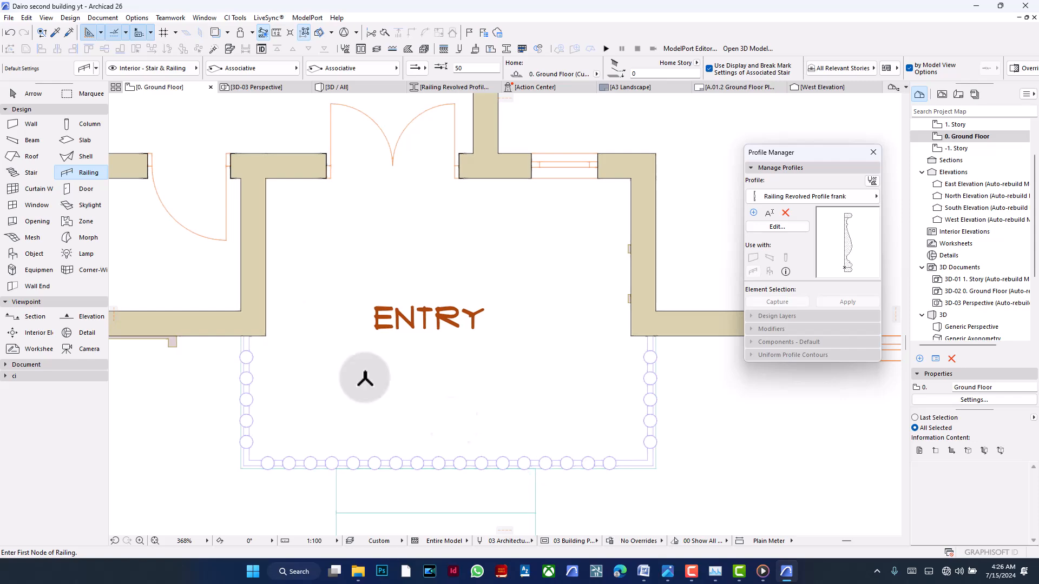
click(84, 68)
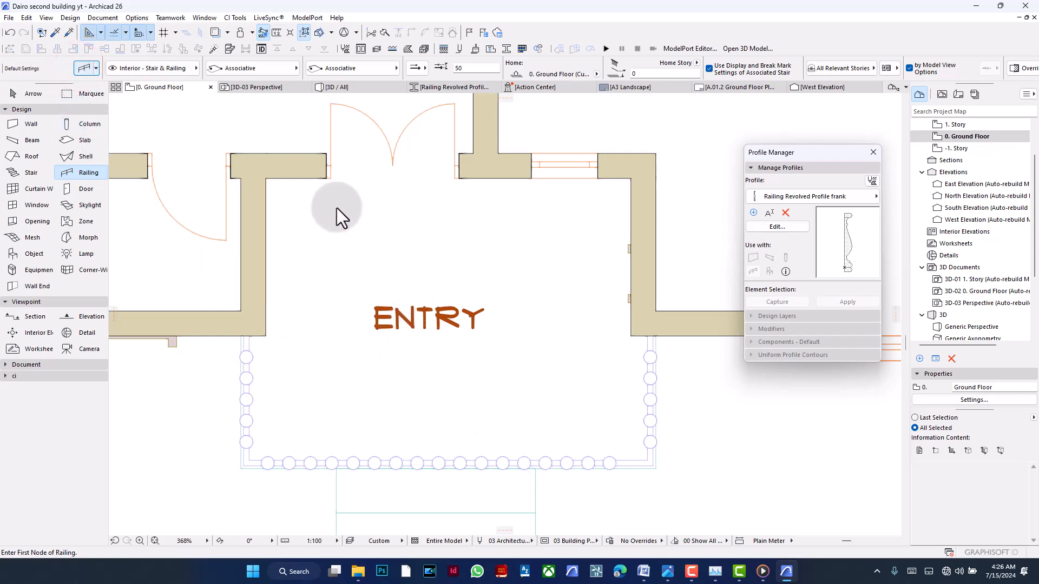
click(460, 197)
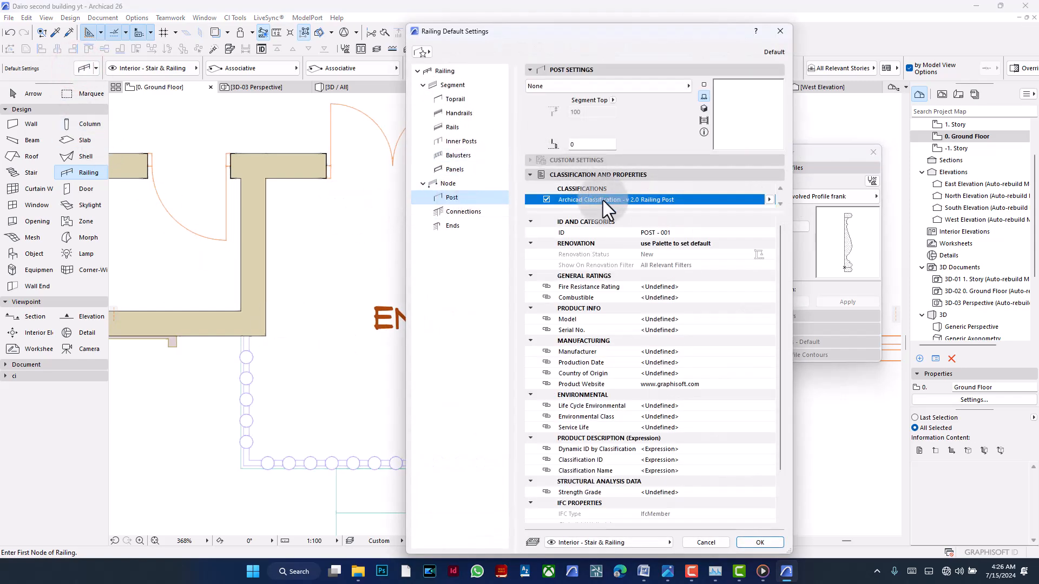
click(614, 85)
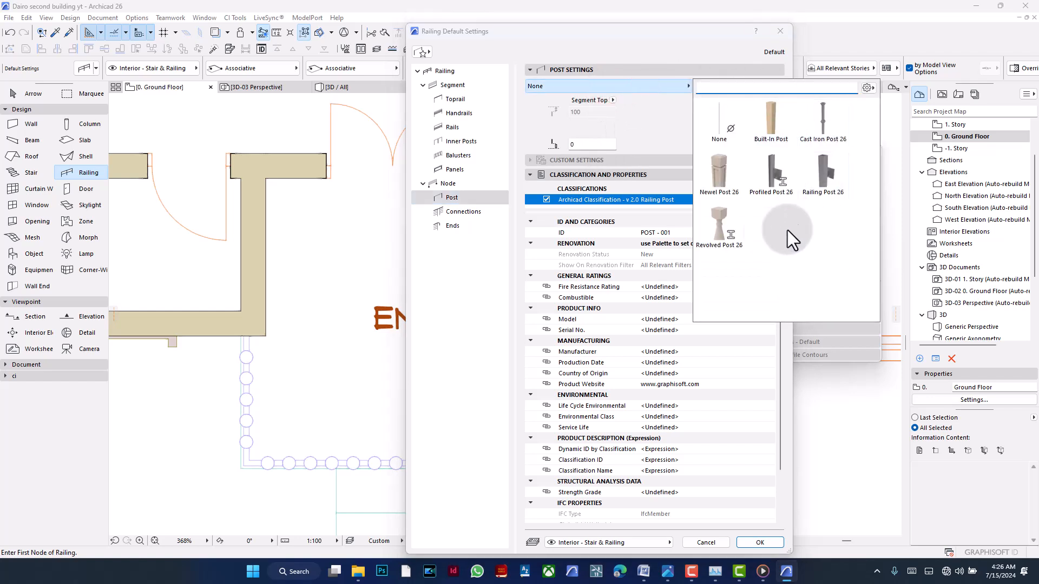
click(715, 225)
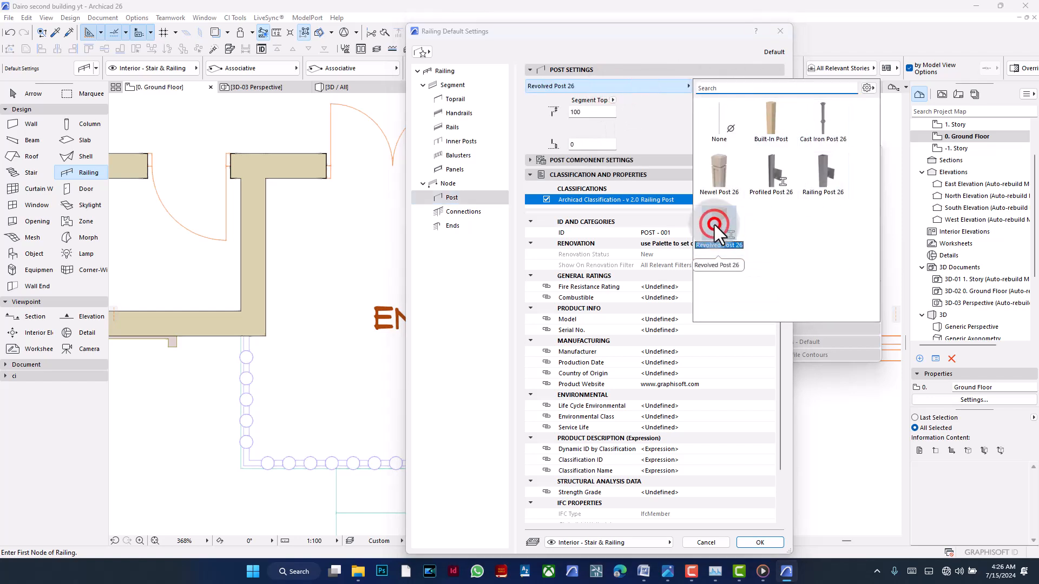
click(576, 162)
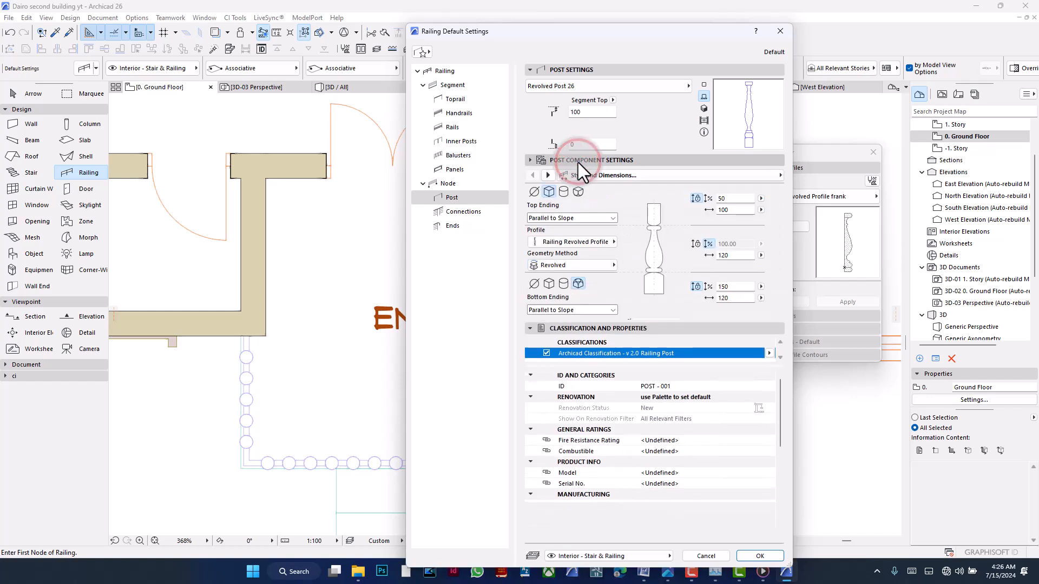
- Assign the custom railing revolved profile to the post and use the fourth ending style at its top and bottom
click(575, 219)
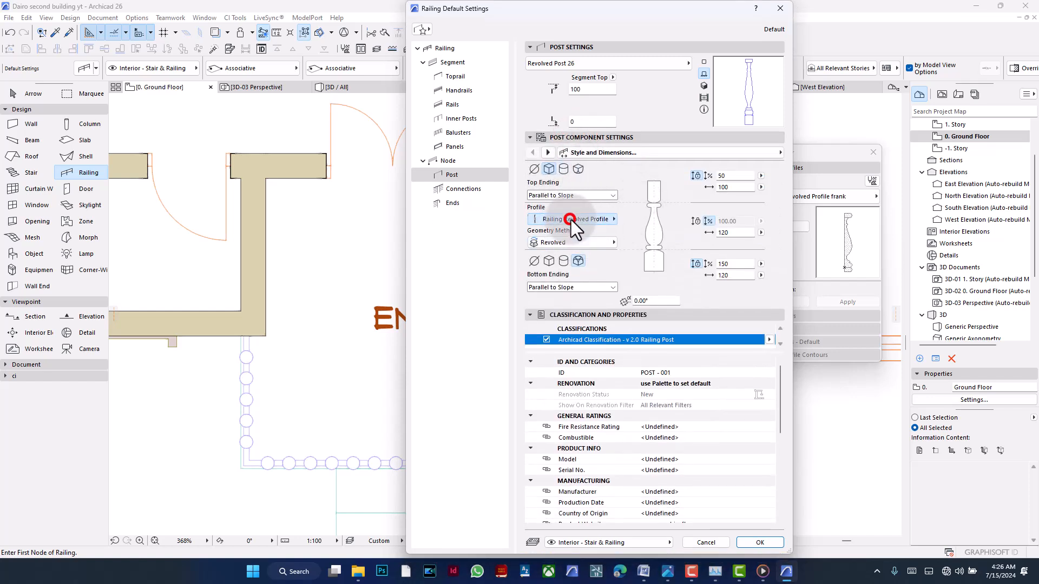
click(664, 368)
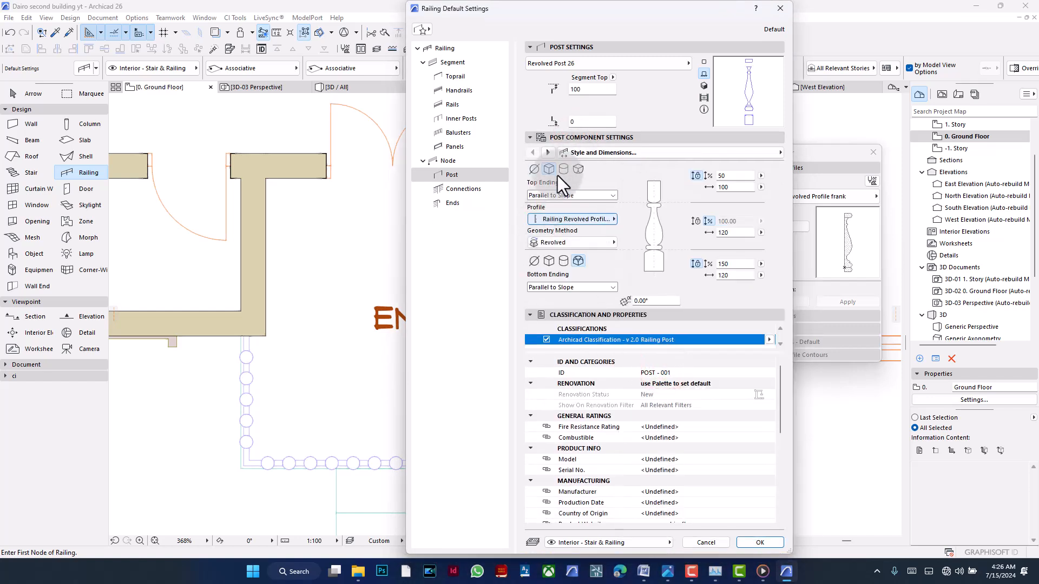
click(577, 168)
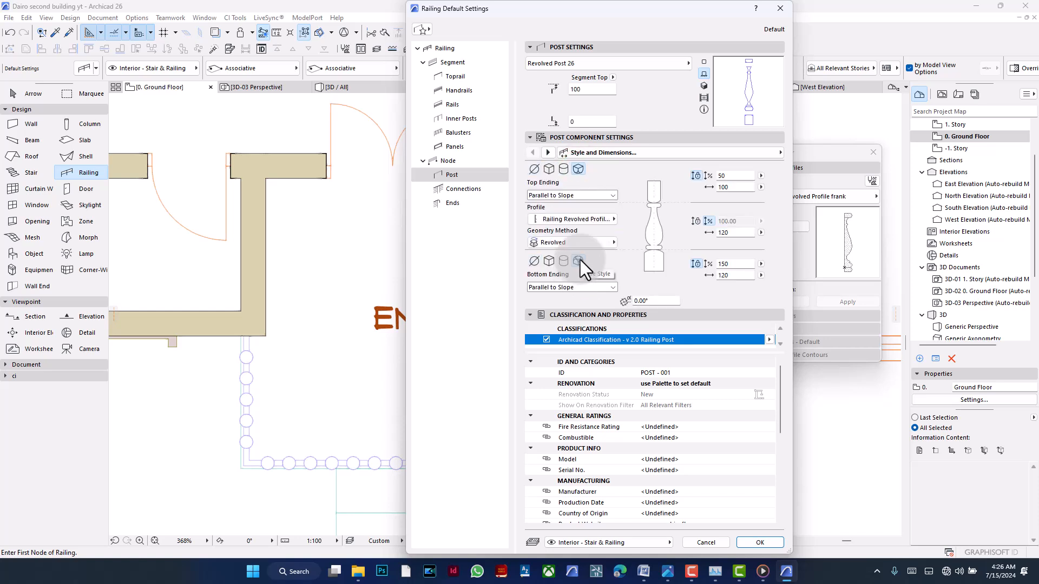
click(577, 261)
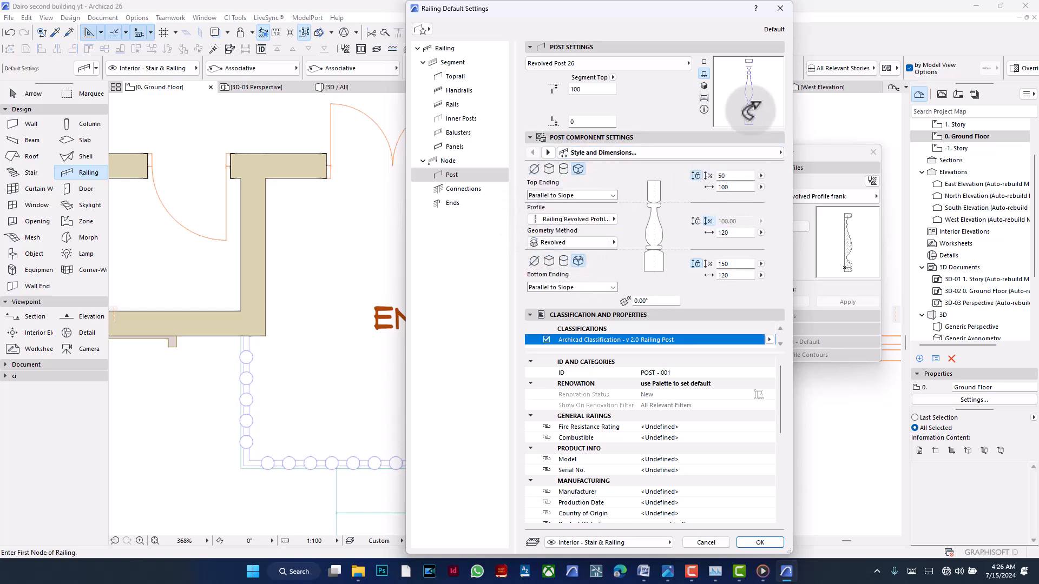
drag(749, 79, 757, 79)
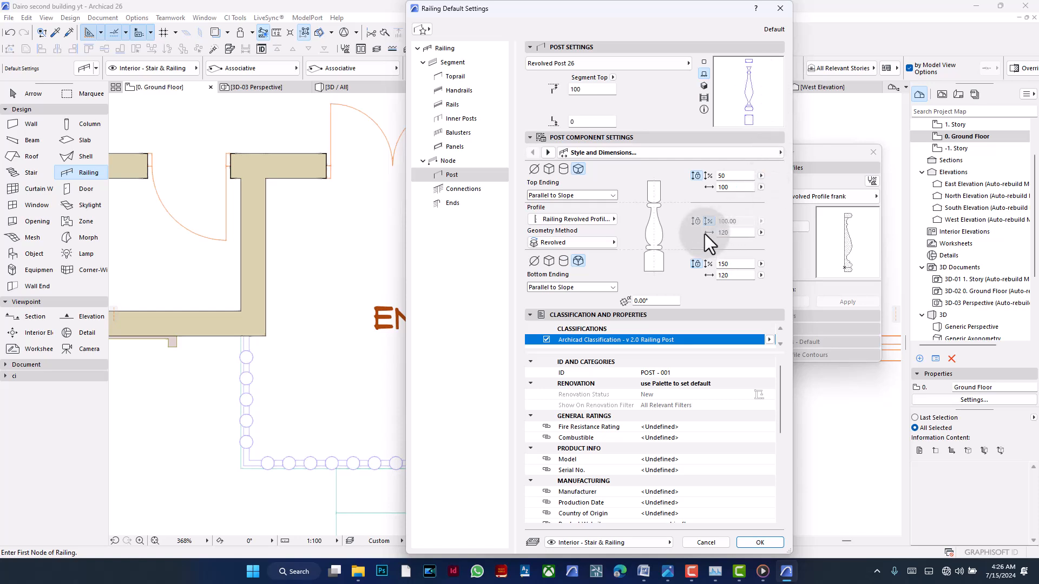
- Switch the post's top and bottom endings to proportional heights, setting 10% top, 80% middle and 10% bottom
click(708, 176)
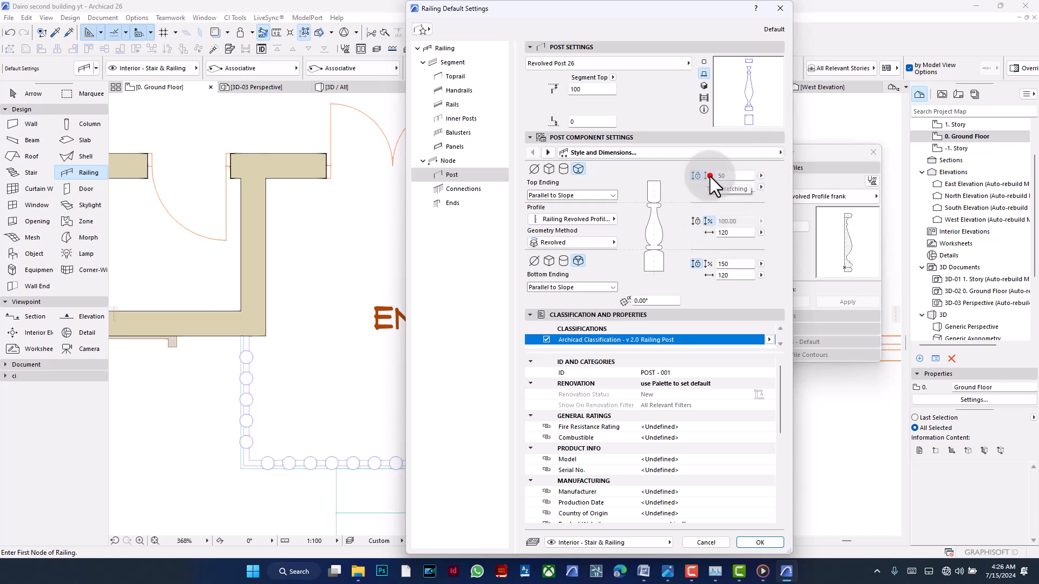
click(707, 265)
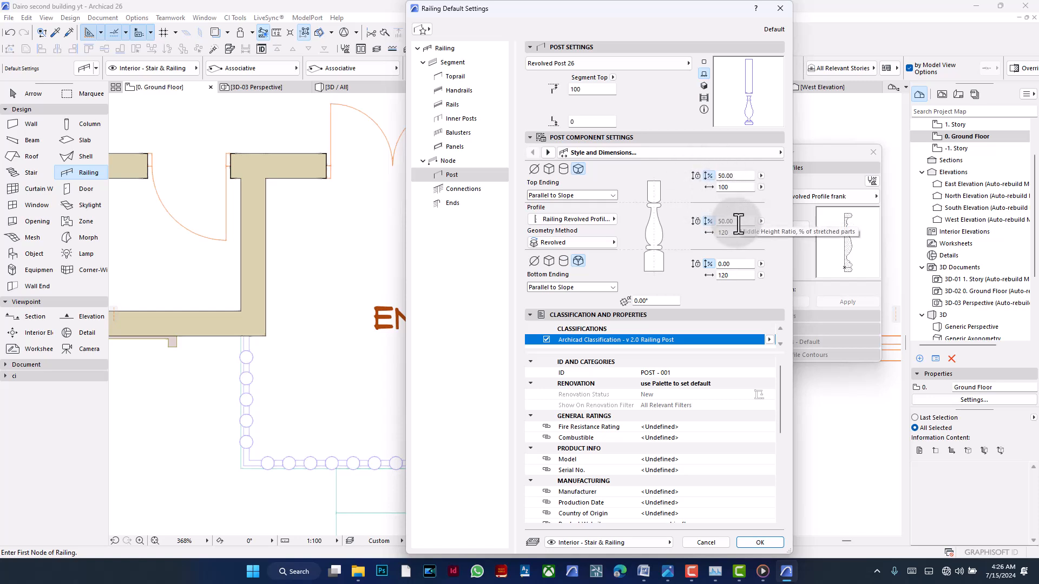
click(706, 221)
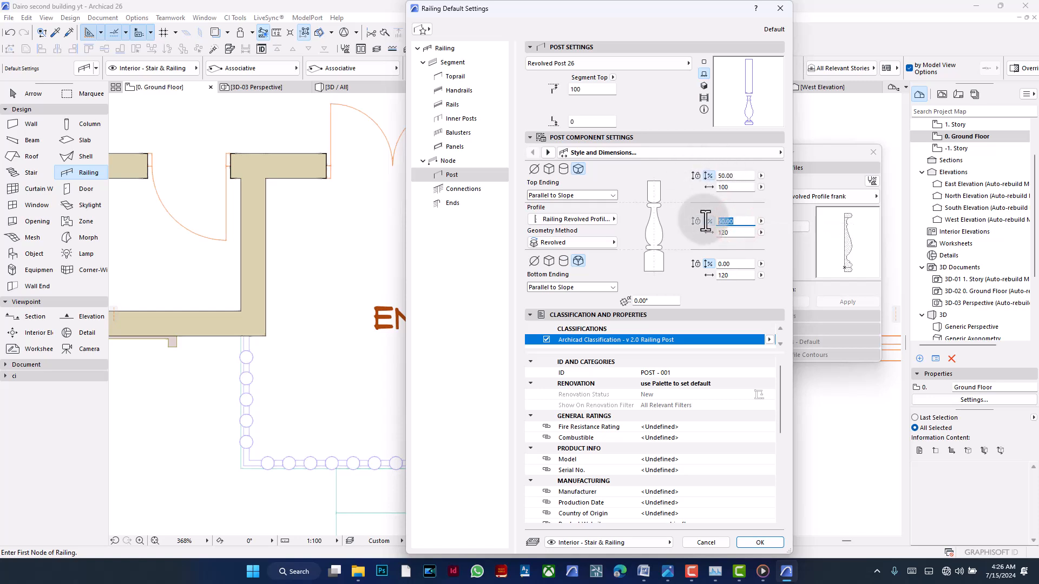
text(80)
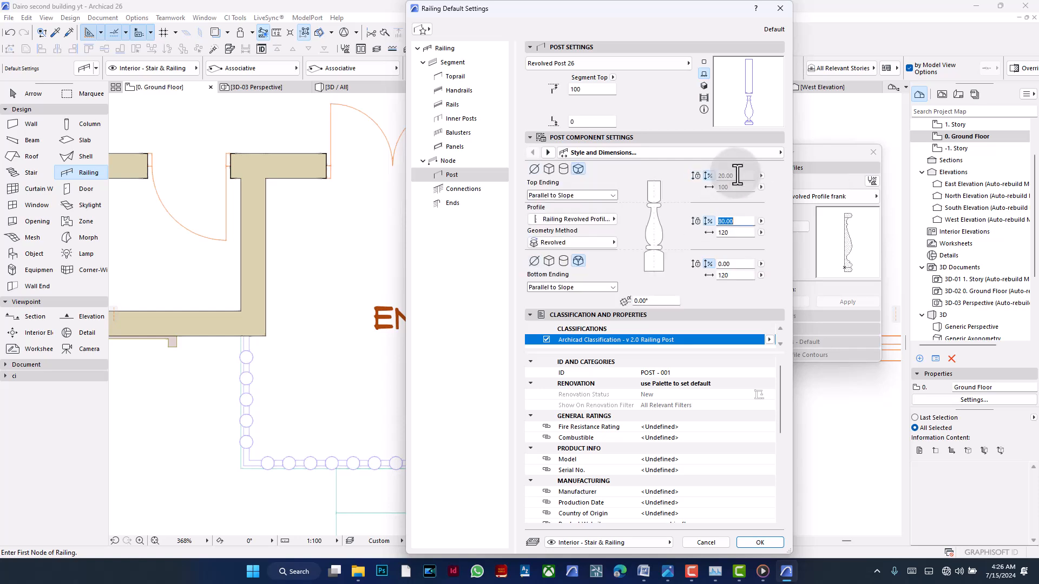
click(696, 176)
text(10)
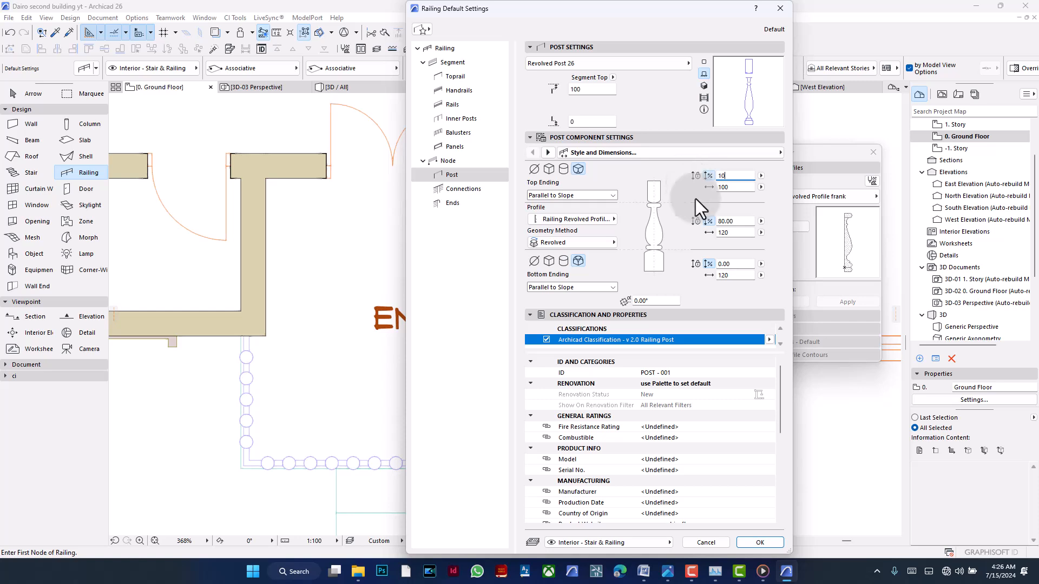
click(735, 263)
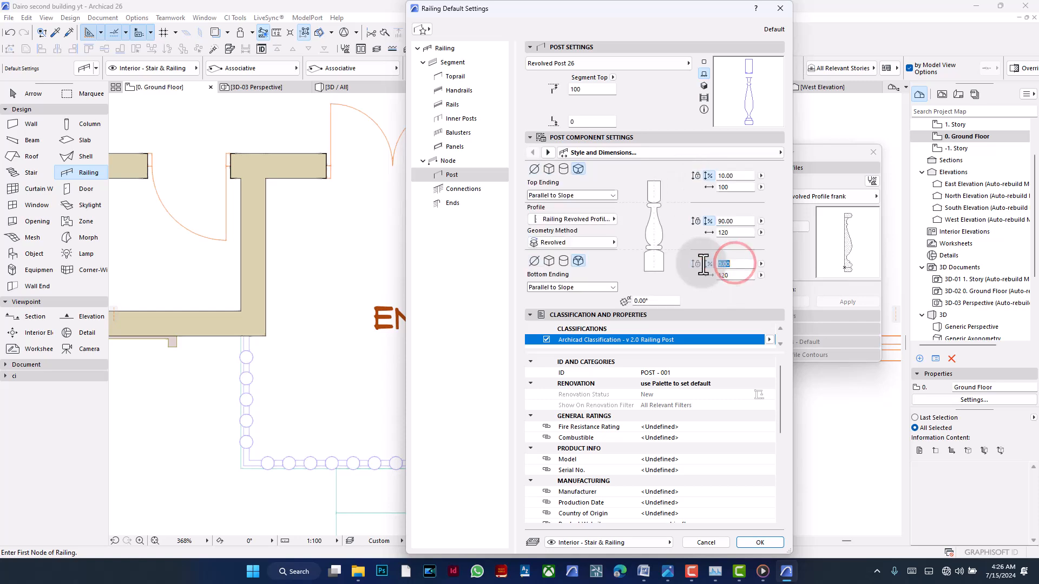
text(1)
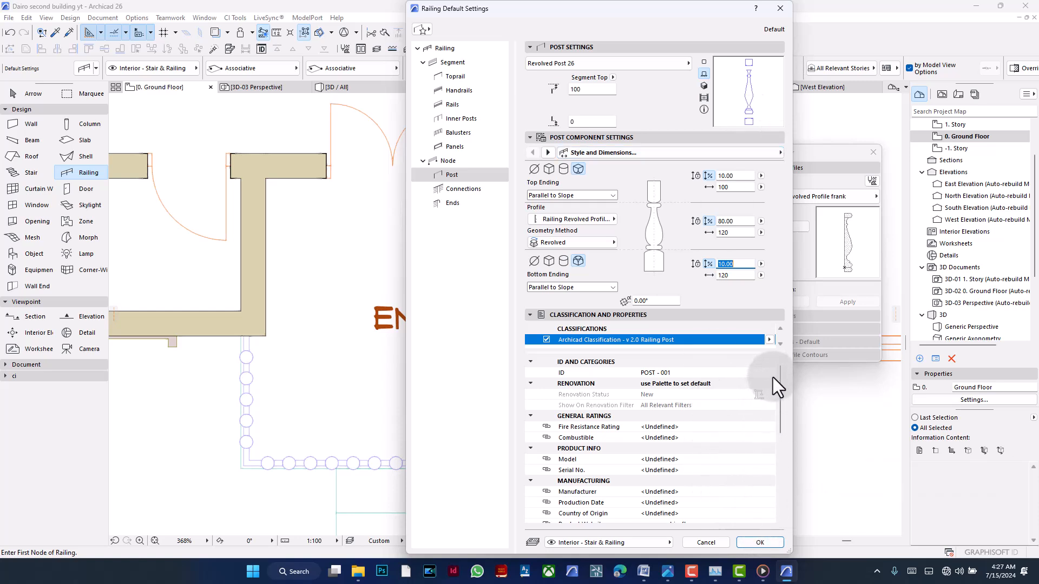
mouse_move(781, 380)
mouse_down()
mouse_move(775, 489)
mouse_move(774, 367)
mouse_up()
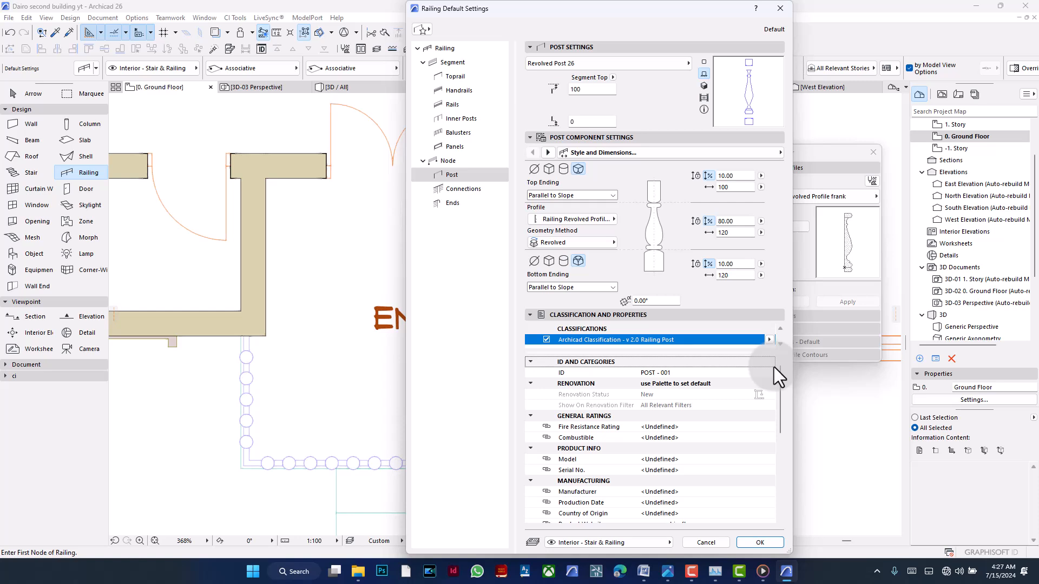
click(760, 543)
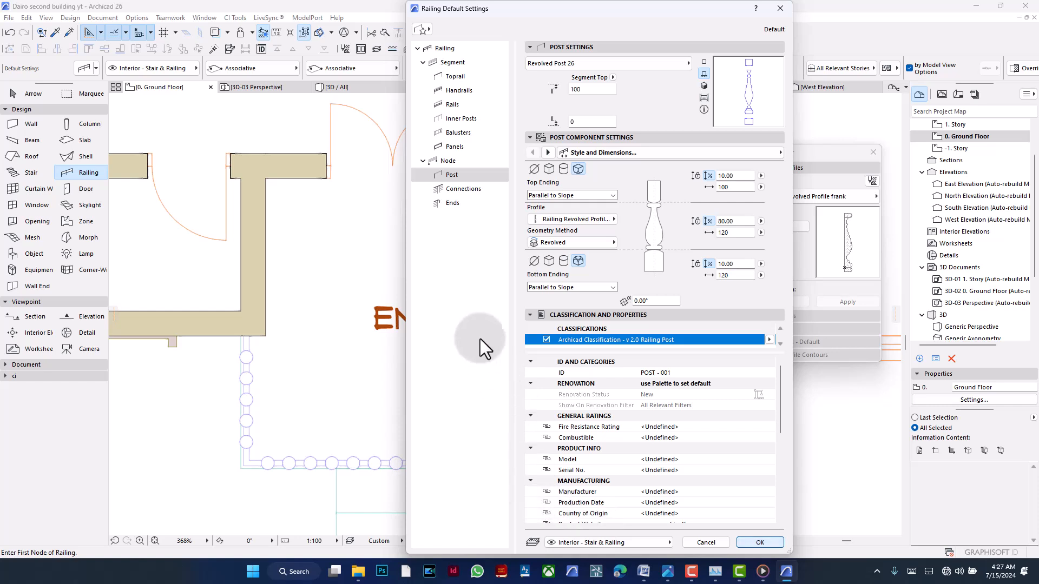
- In the baluster component settings, give the profiled middle section a fixed height of 900
click(449, 147)
click(459, 132)
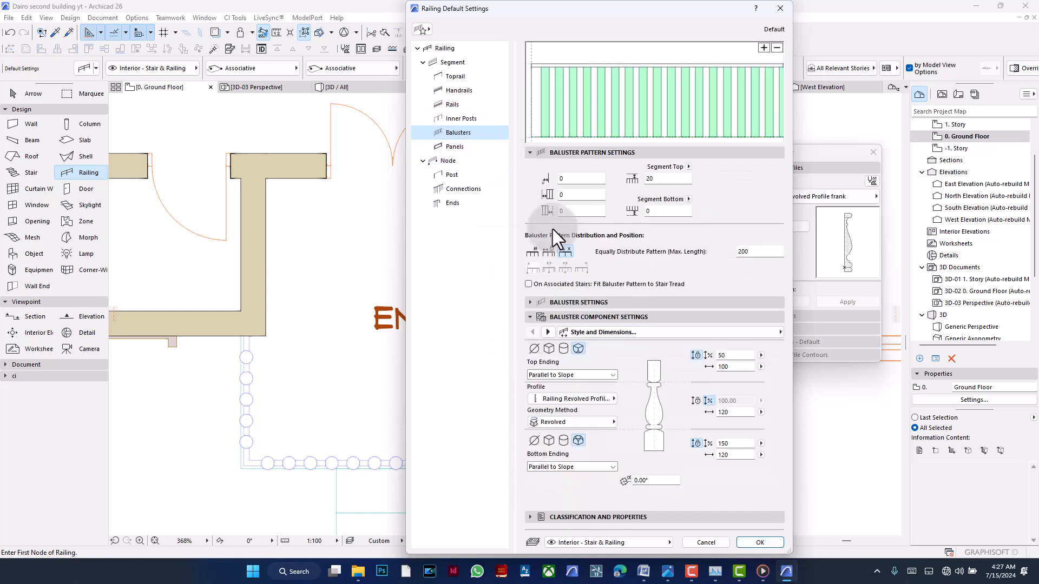
click(587, 304)
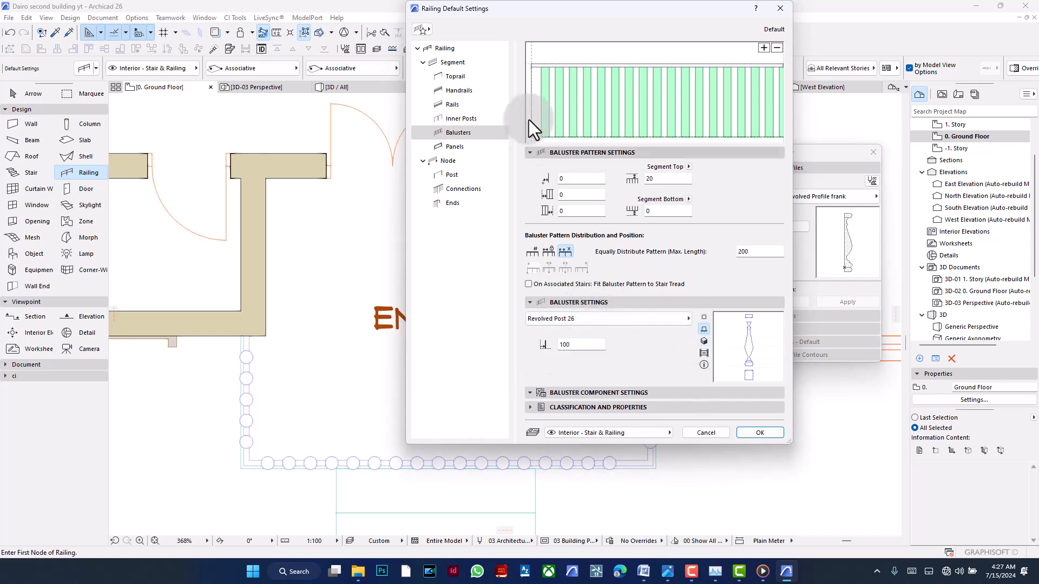
click(566, 151)
click(568, 258)
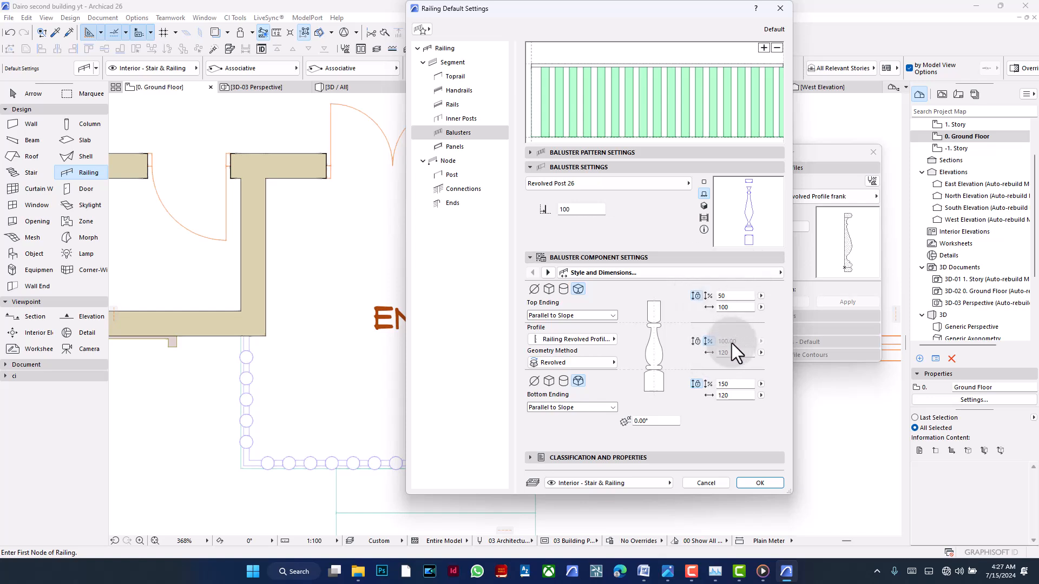
click(698, 342)
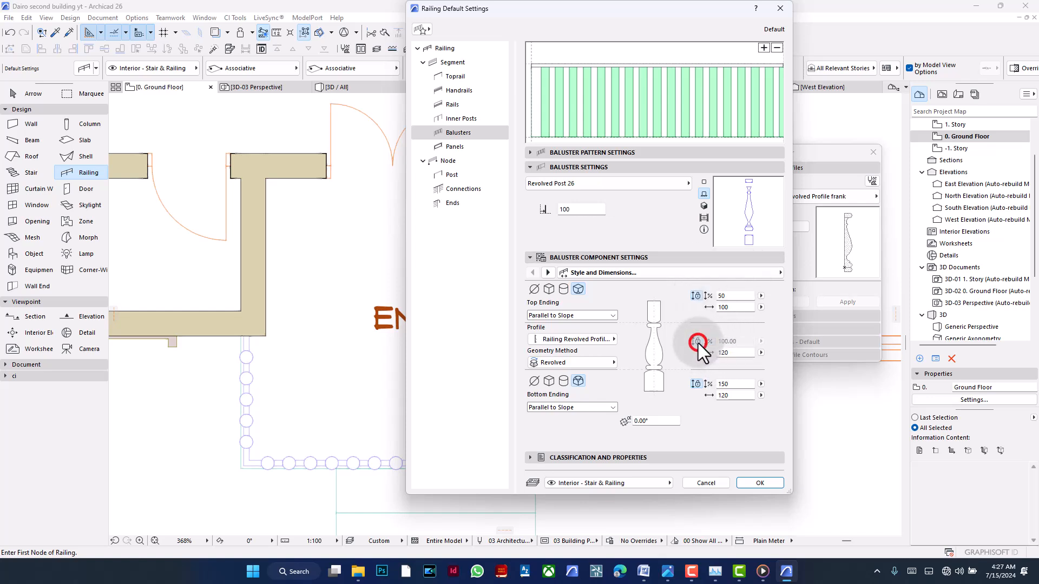
double_click(733, 341)
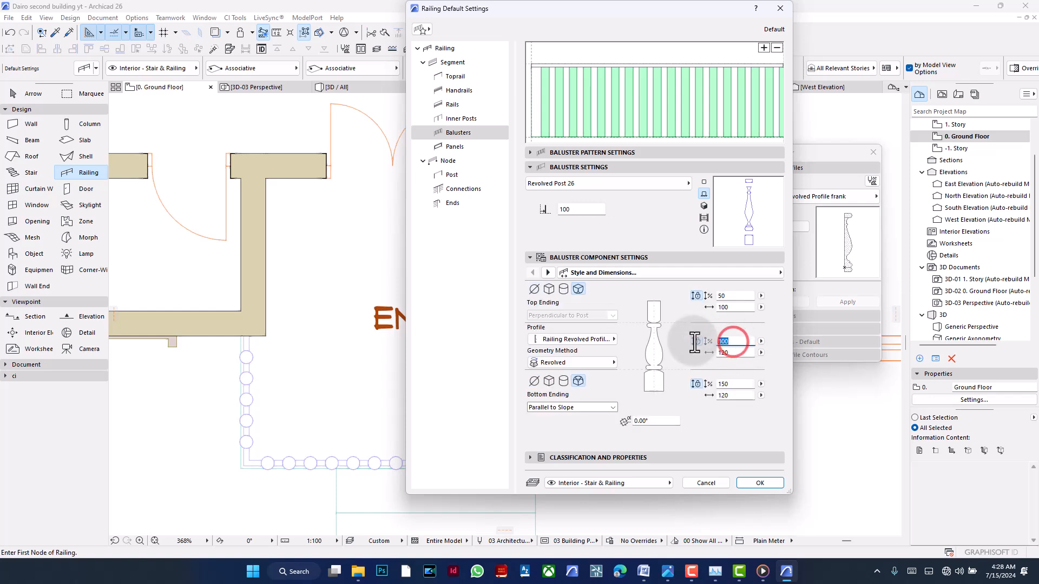
text(90)
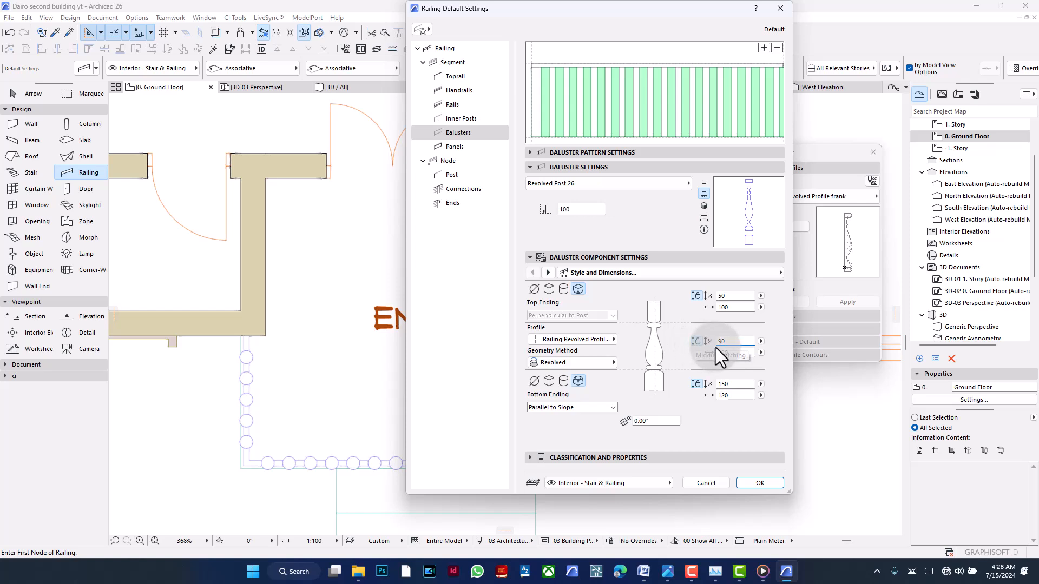
text(0)
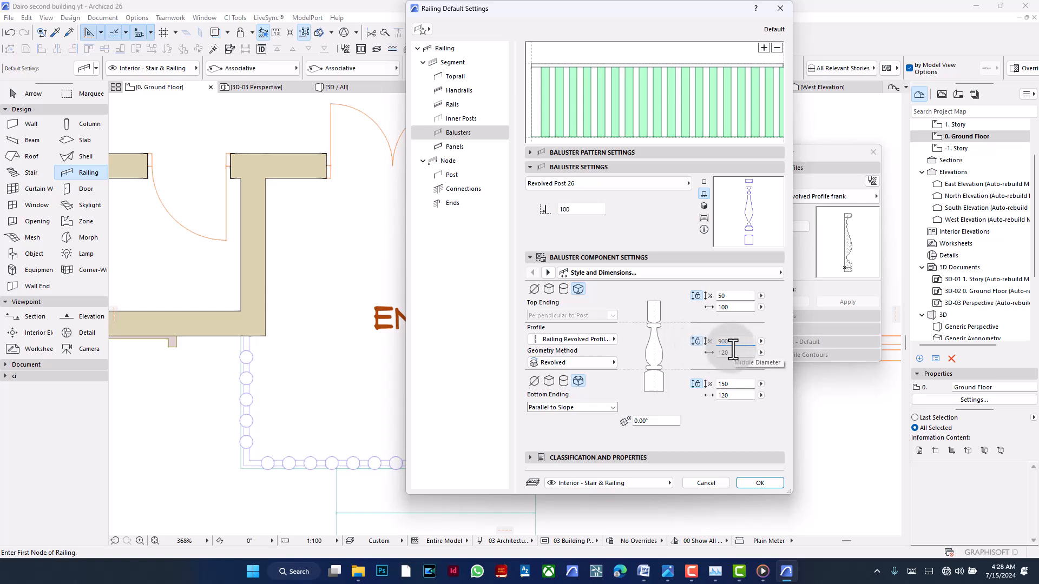
key(Return)
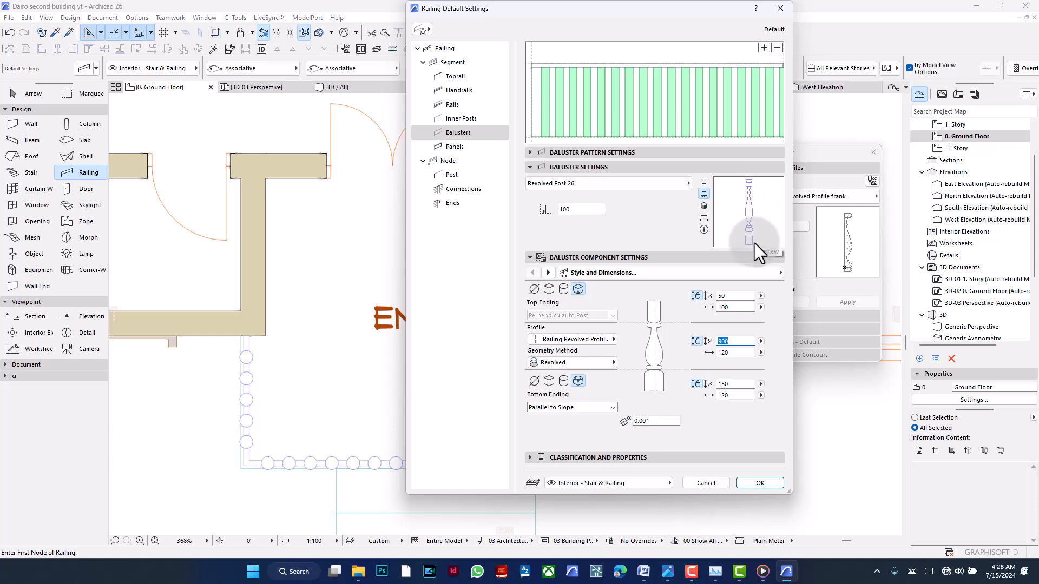
- Accept the railing default settings, transfer them to the existing entry railing and inspect the result in the 3D view
click(748, 482)
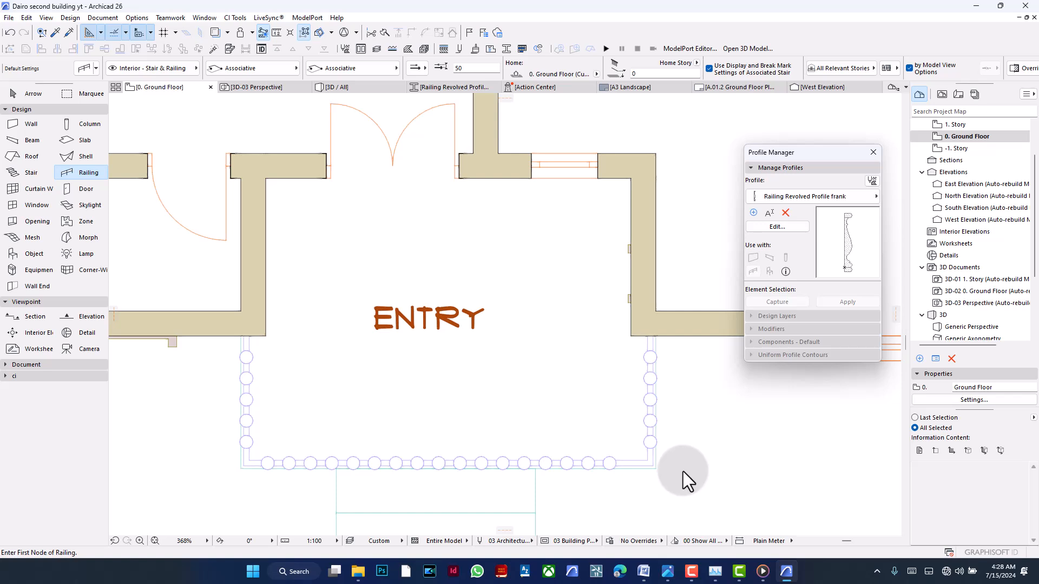
click(659, 440)
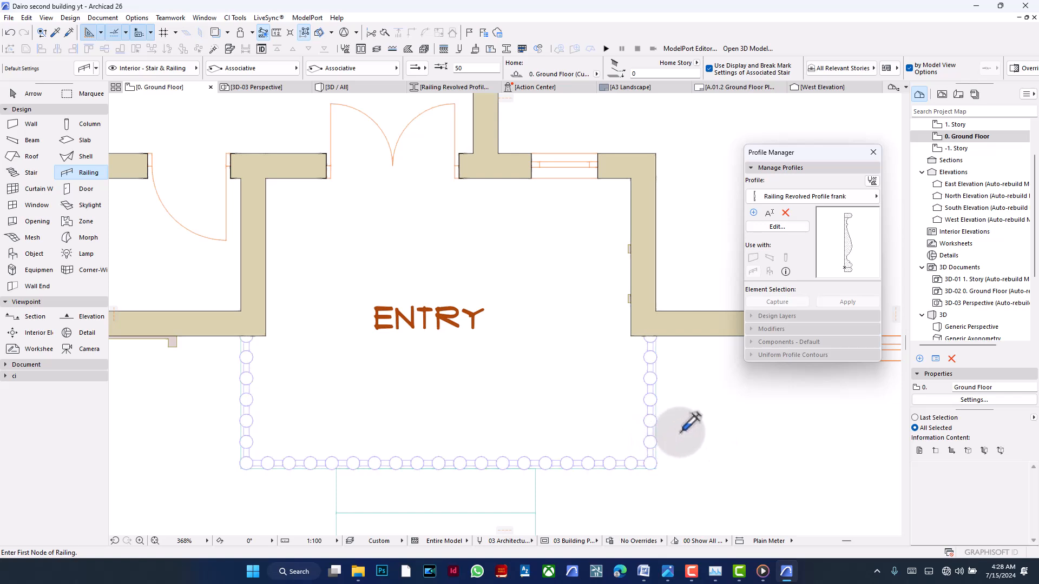
click(334, 87)
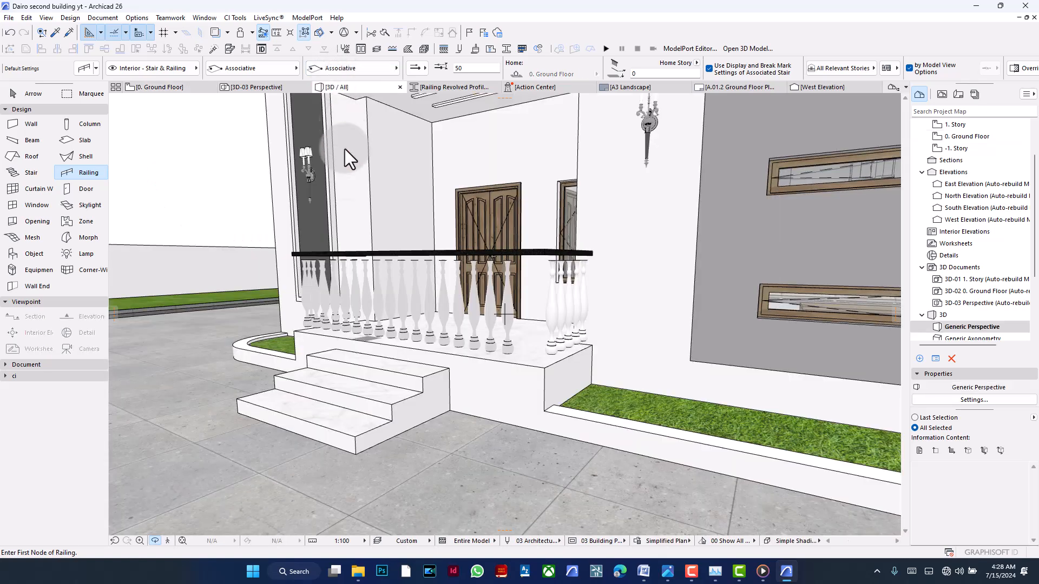
shift+middle_drag(535, 282, 509, 262)
mouse_move(581, 304)
shift+middle_down()
mouse_move(474, 242)
mouse_move(529, 255)
mouse_move(582, 245)
mouse_move(574, 297)
shift+middle_up()
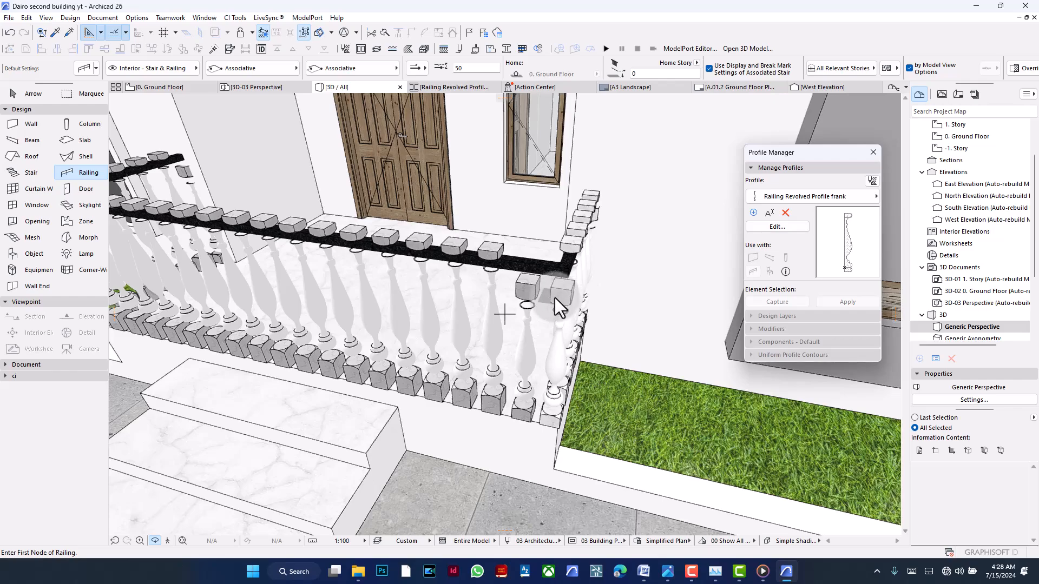
scroll(554, 298, down, 5)
mouse_move(509, 295)
shift+middle_down()
mouse_move(547, 234)
mouse_move(528, 295)
shift+middle_up()
- Delete the existing railing around the entry platform on the ground floor plan
click(157, 87)
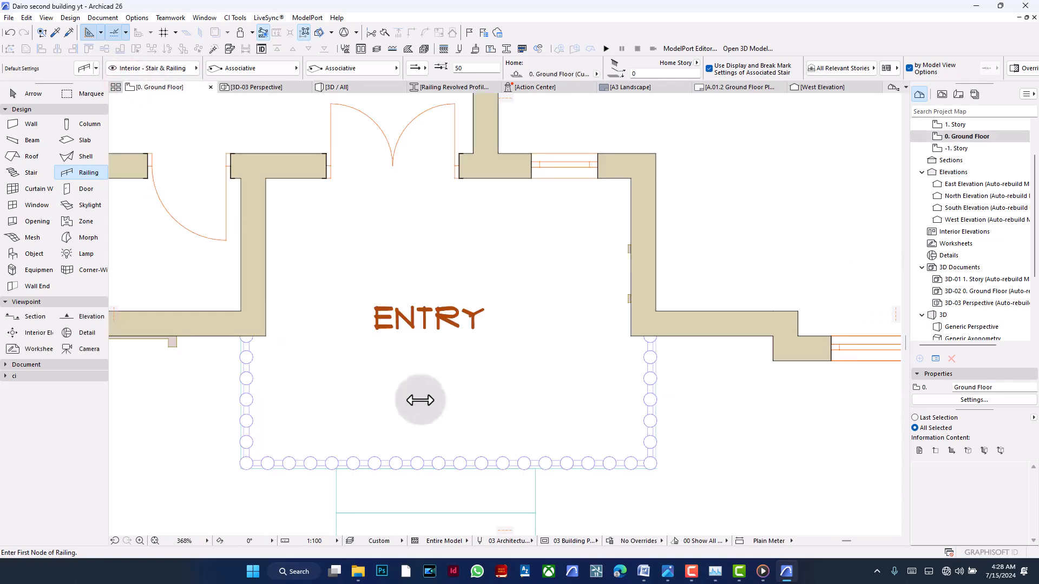
click(67, 94)
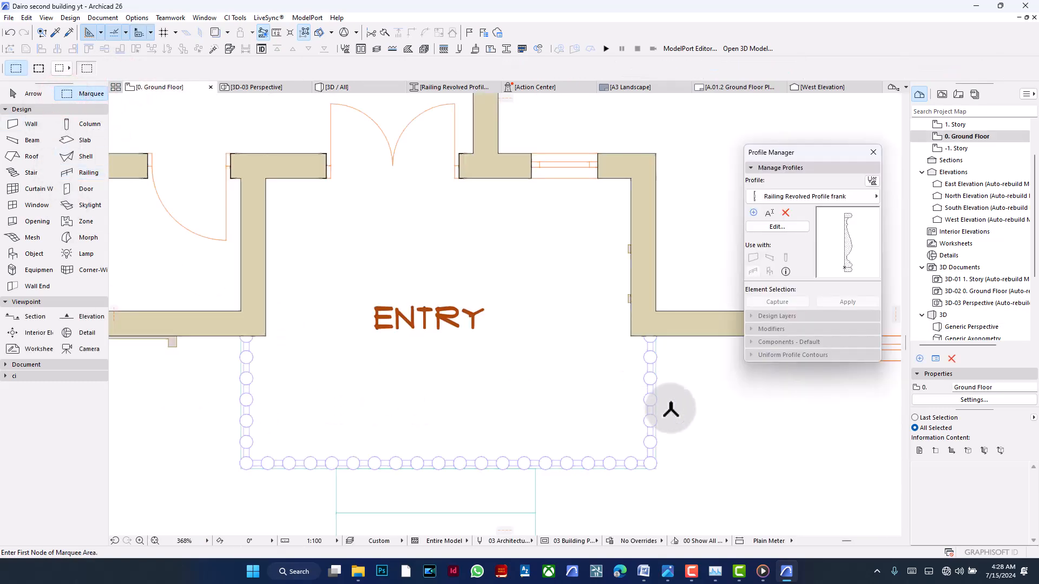
scroll(631, 372, up, 5)
click(589, 376)
click(622, 407)
key(BackSpace)
scroll(577, 361, down, 5)
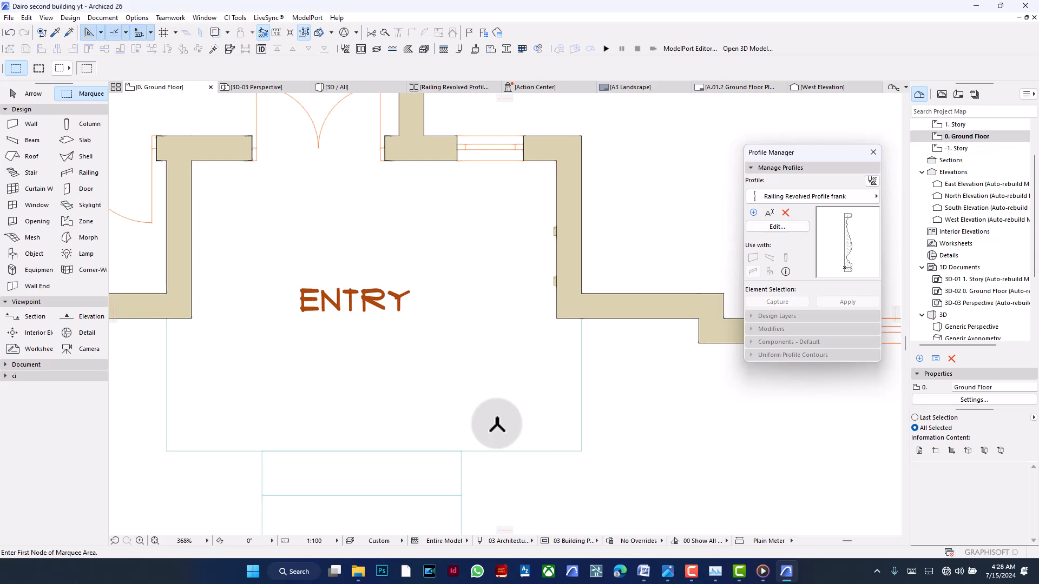
scroll(573, 400, down, 4)
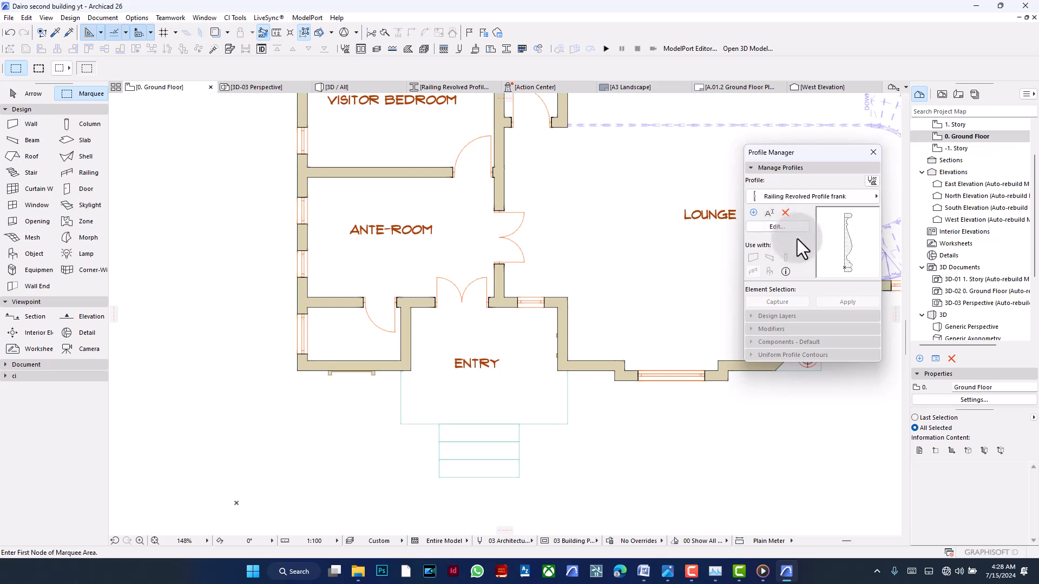
- Open the Railing Revolved Profile frank for editing and select all its components
click(782, 230)
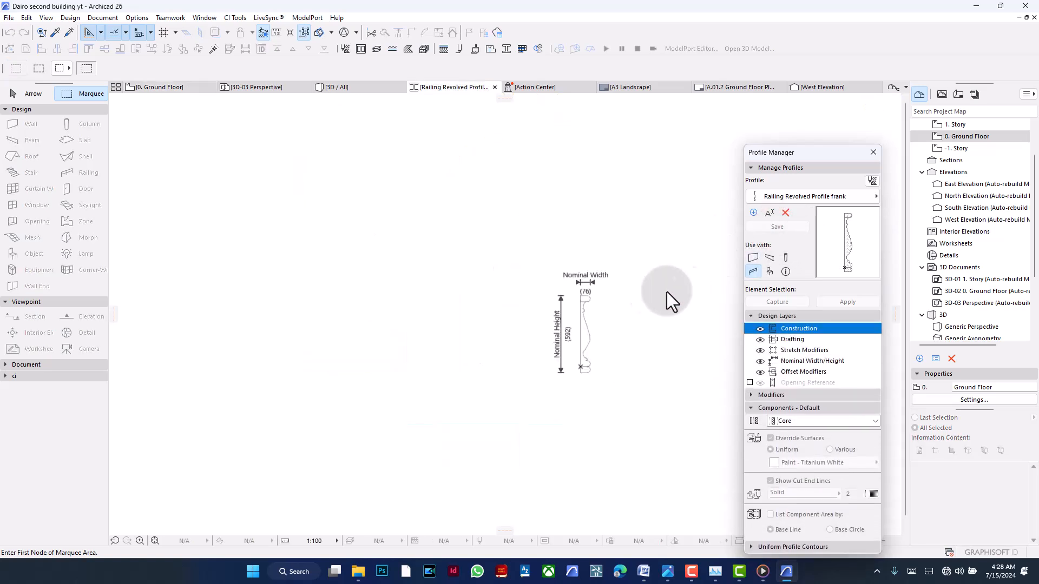
scroll(617, 317, up, 5)
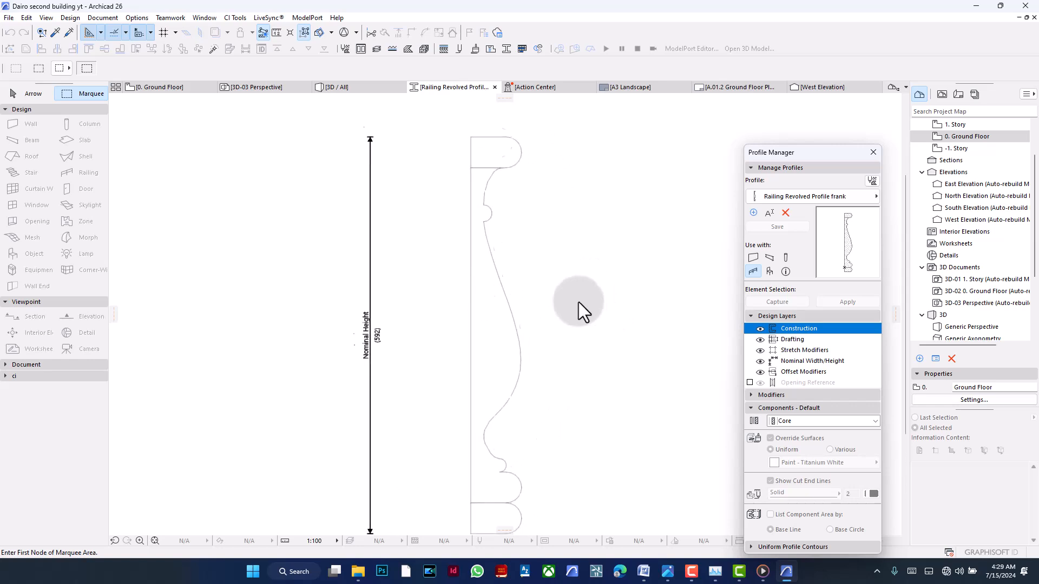
scroll(464, 231, down, 2)
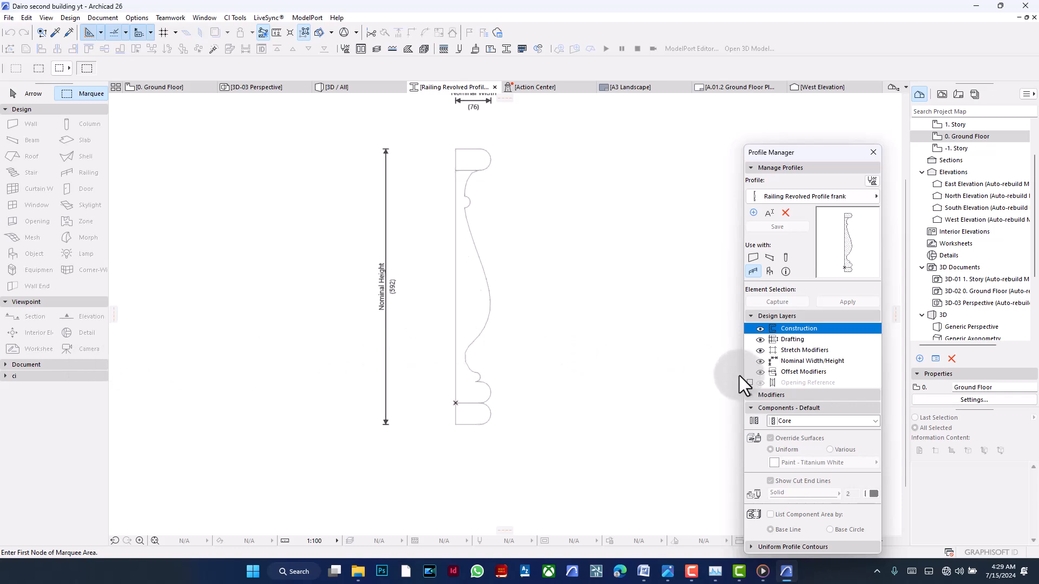
click(27, 97)
drag(431, 123, 522, 427)
click(559, 357)
click(543, 437)
click(429, 119)
- Enable the profile's Width Stretch and Height Stretch modifiers and save the profile
click(785, 395)
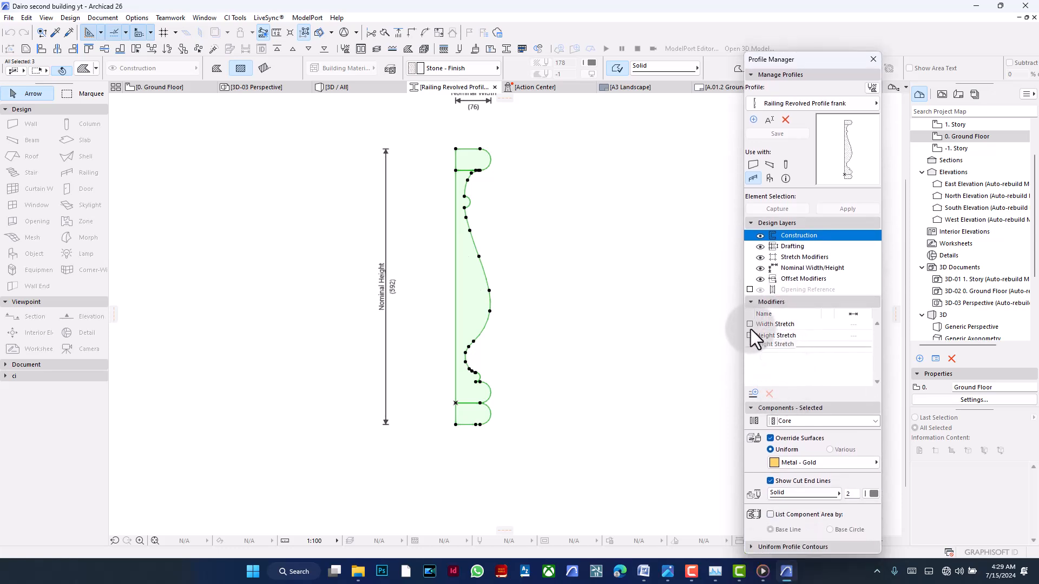
click(749, 325)
click(749, 334)
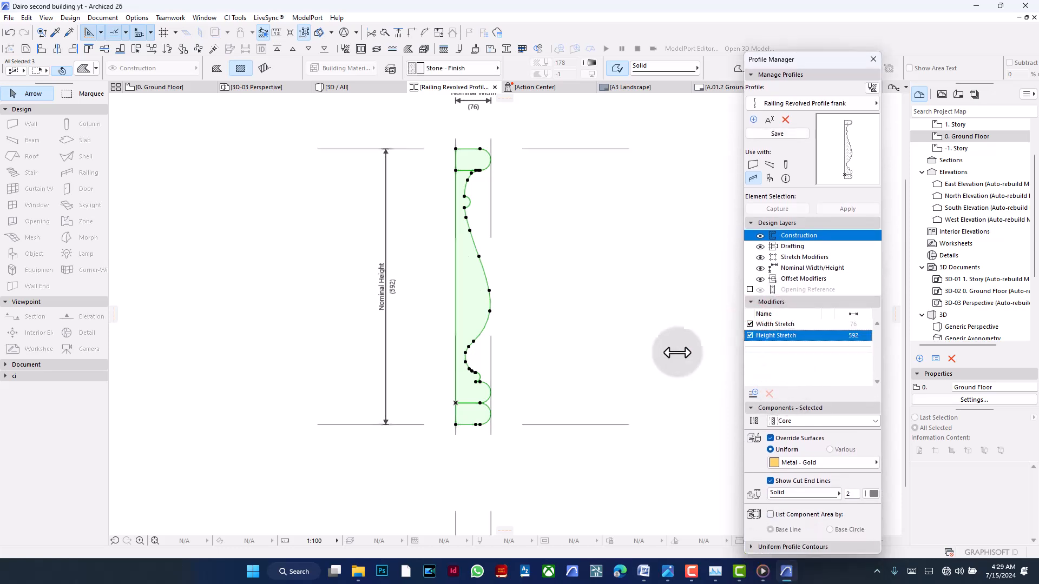
scroll(448, 327, down, 2)
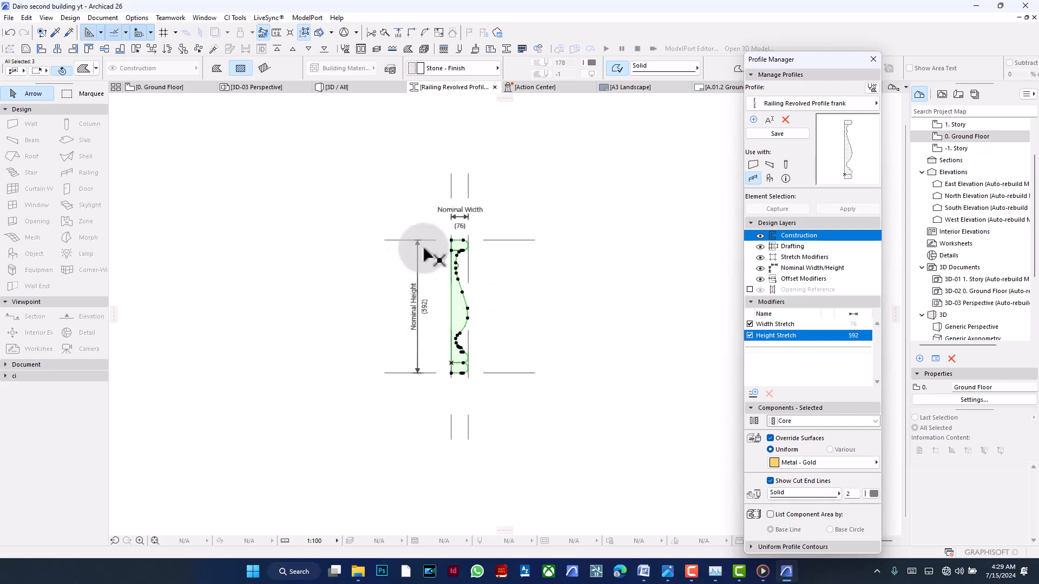
click(576, 225)
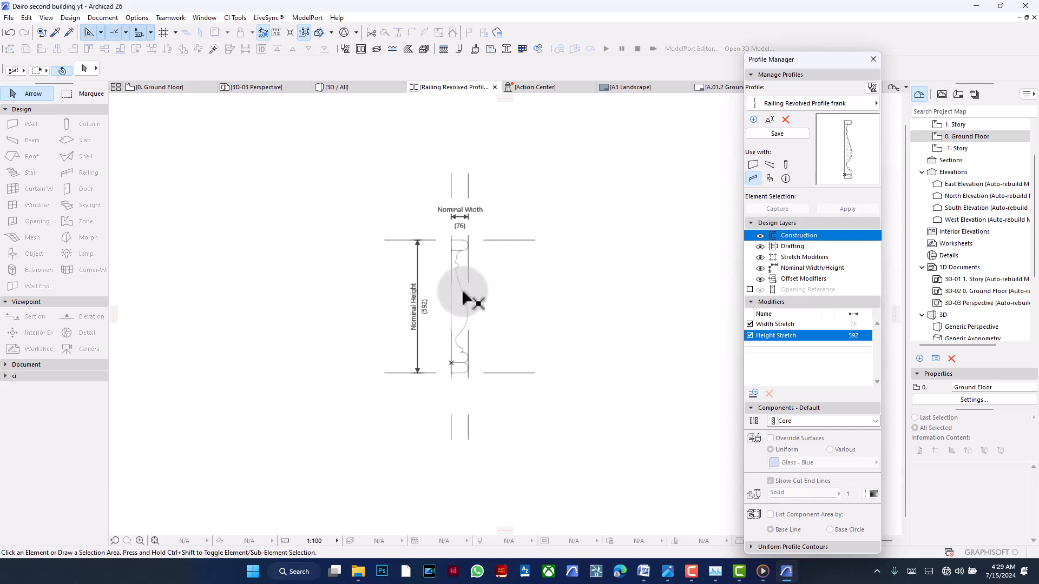
scroll(435, 314, up, 2)
scroll(433, 309, up, 2)
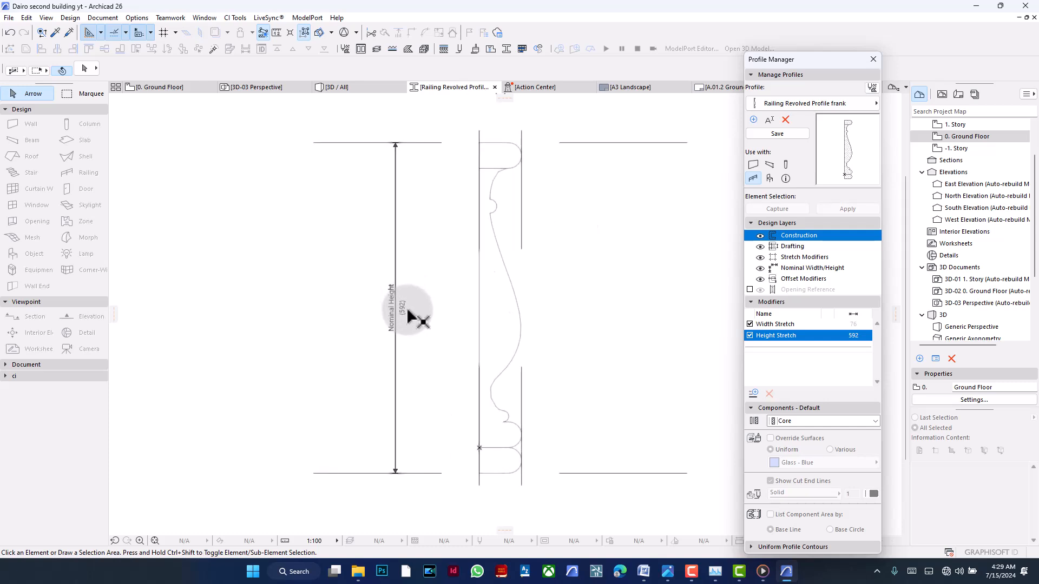
scroll(414, 319, down, 3)
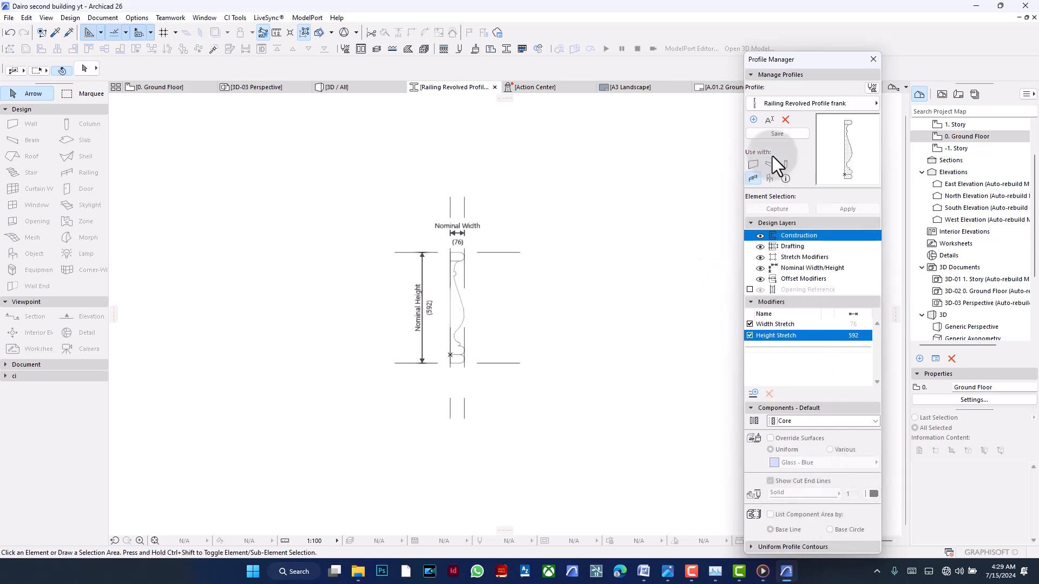
click(779, 134)
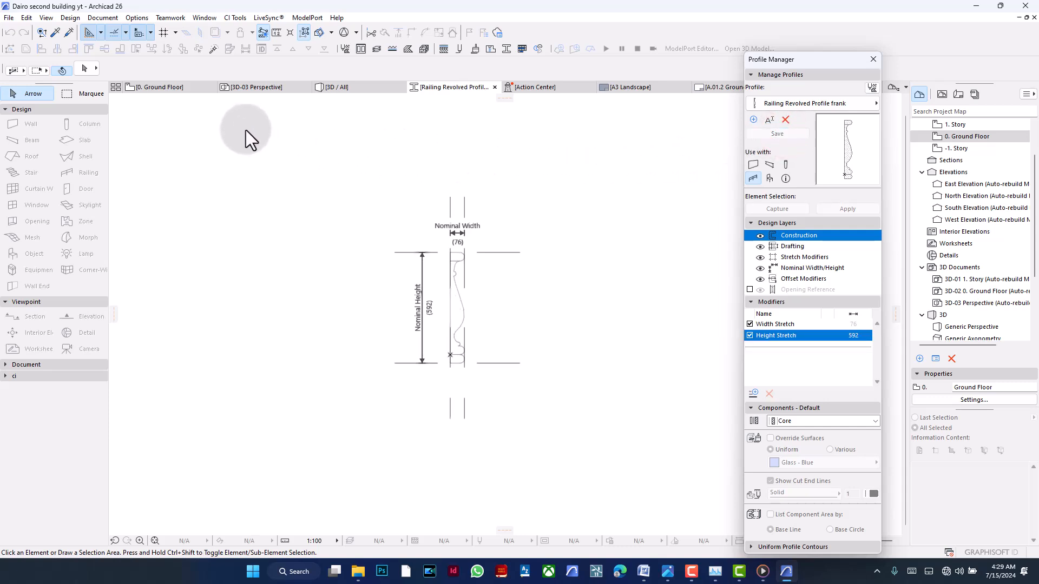
- Place a new railing around the entry platform's three open sides on the ground floor plan and inspect its balusters in the 3D view
click(146, 86)
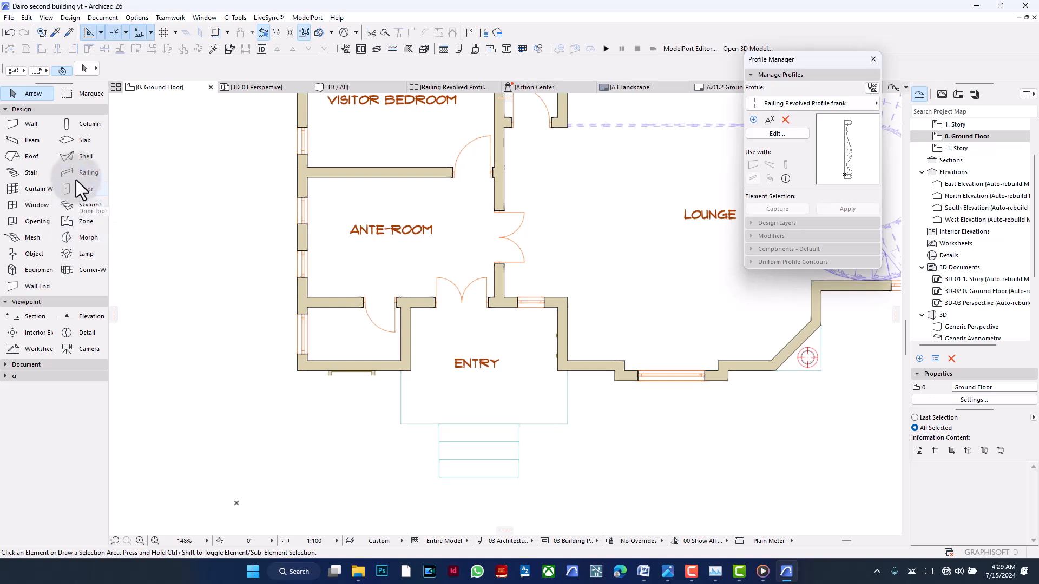
scroll(546, 410, up, 3)
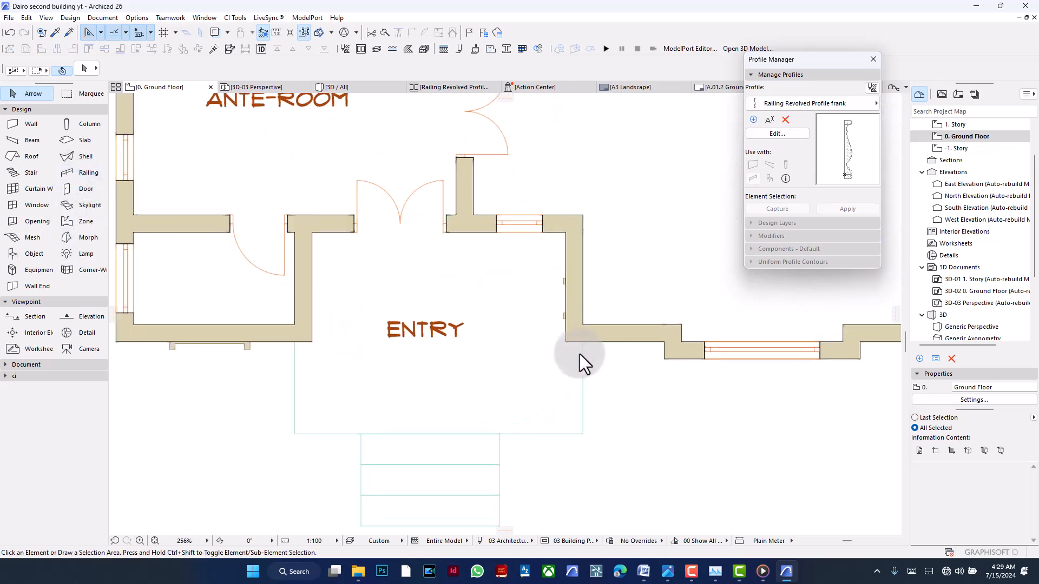
click(236, 444)
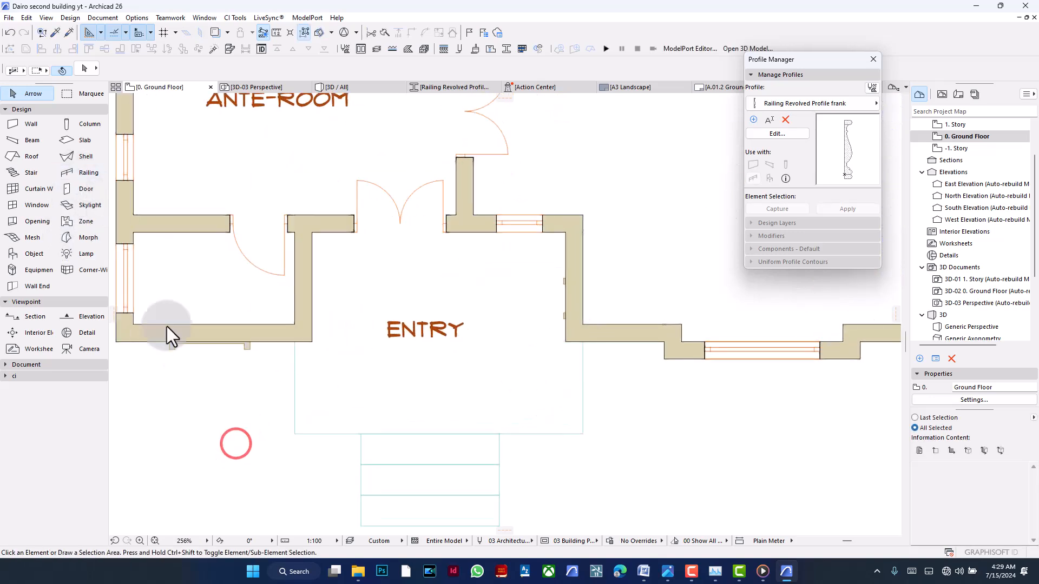
click(75, 171)
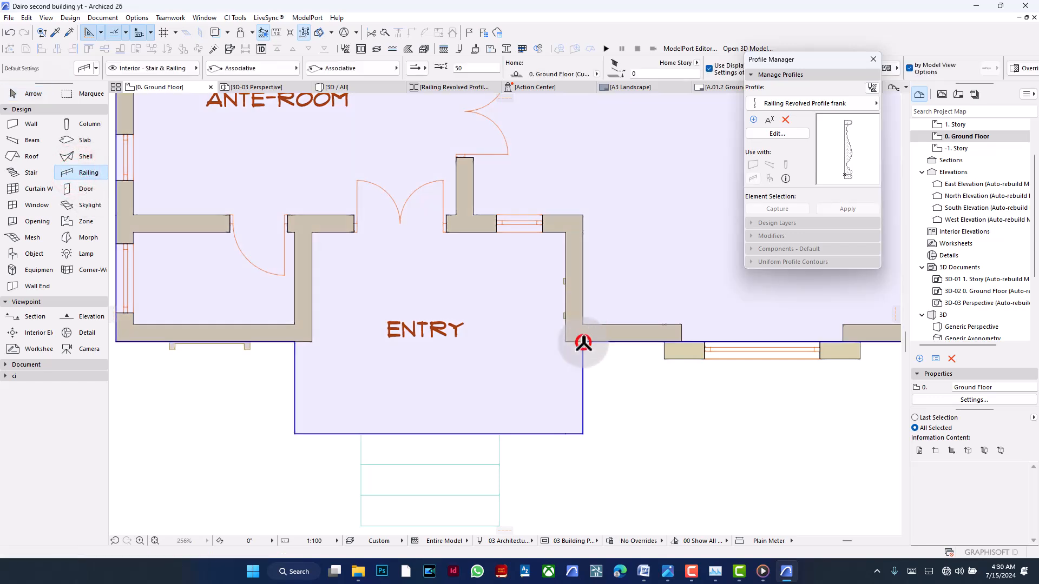
click(583, 342)
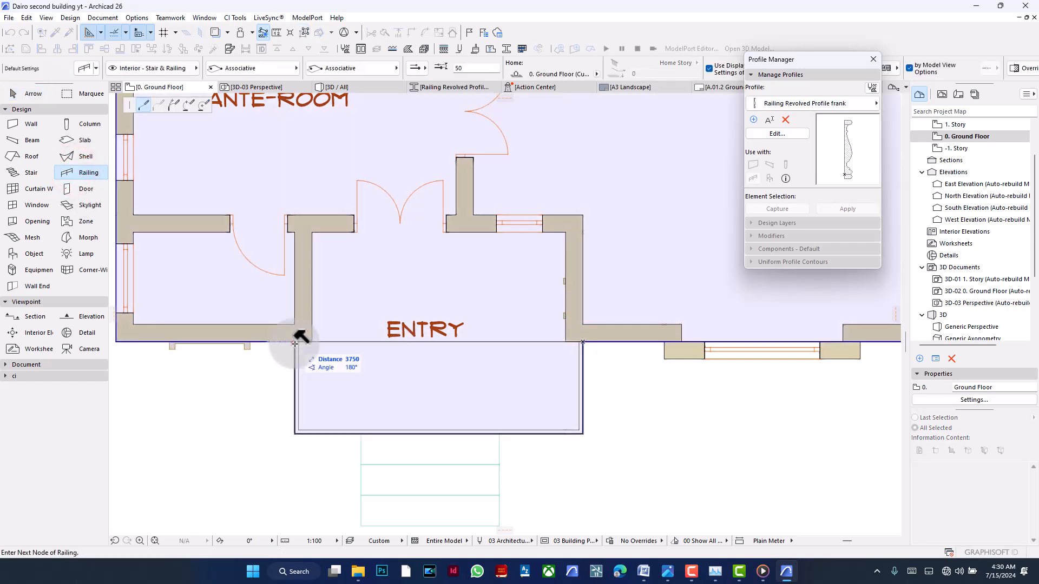
click(295, 344)
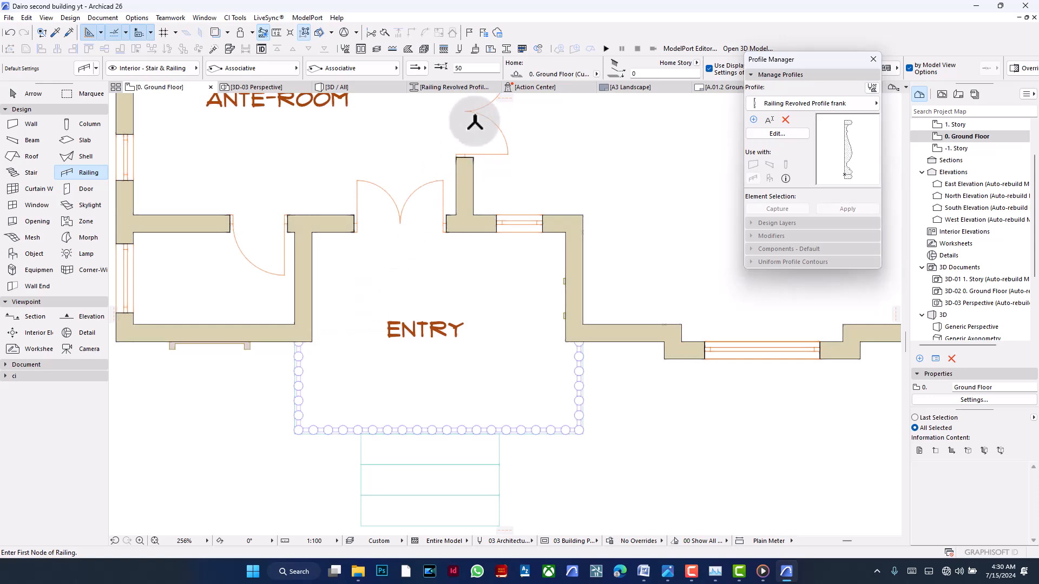
click(374, 89)
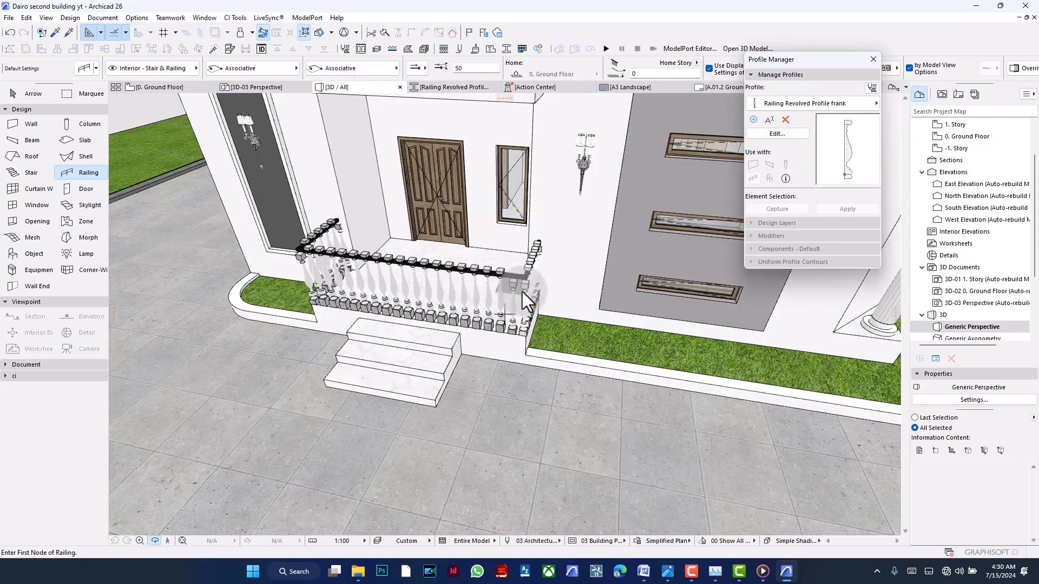
shift+middle_drag(522, 294, 409, 219)
scroll(497, 265, up, 6)
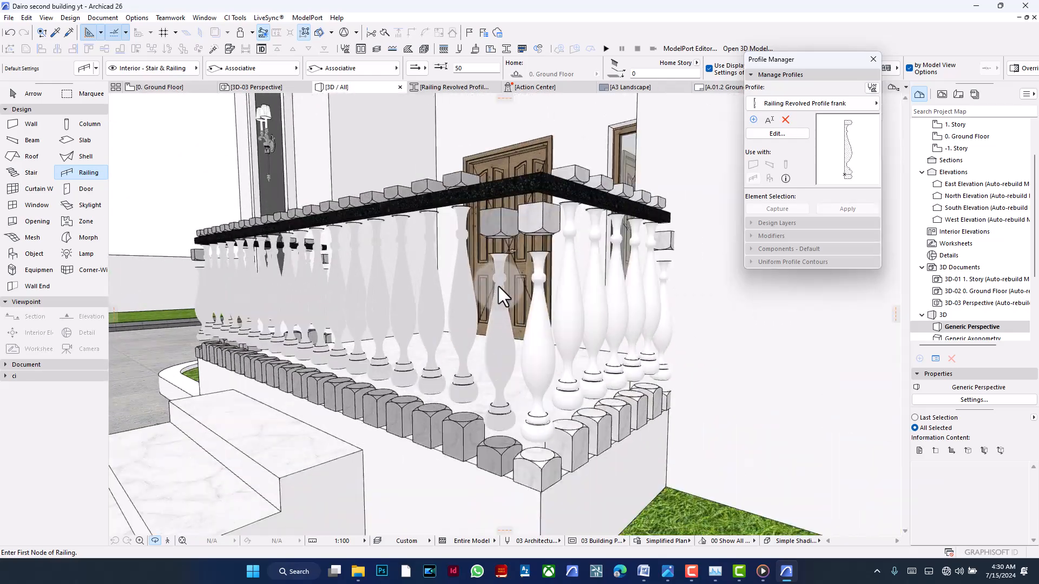
shift+middle_drag(597, 297, 485, 359)
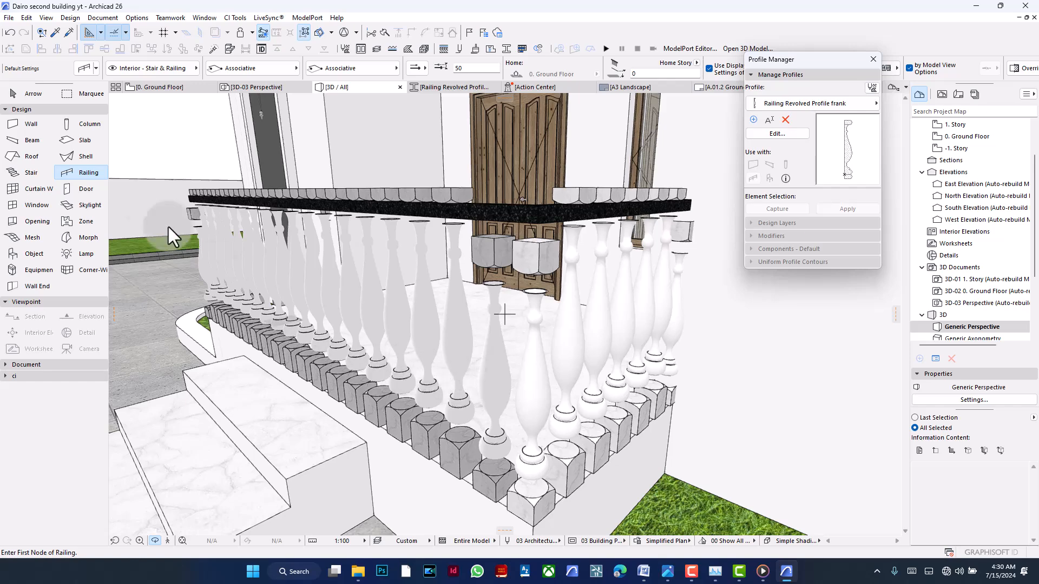
- In the railing default settings, set the balusters' geometry method to Quadrangle and their bottom ending to none
click(142, 87)
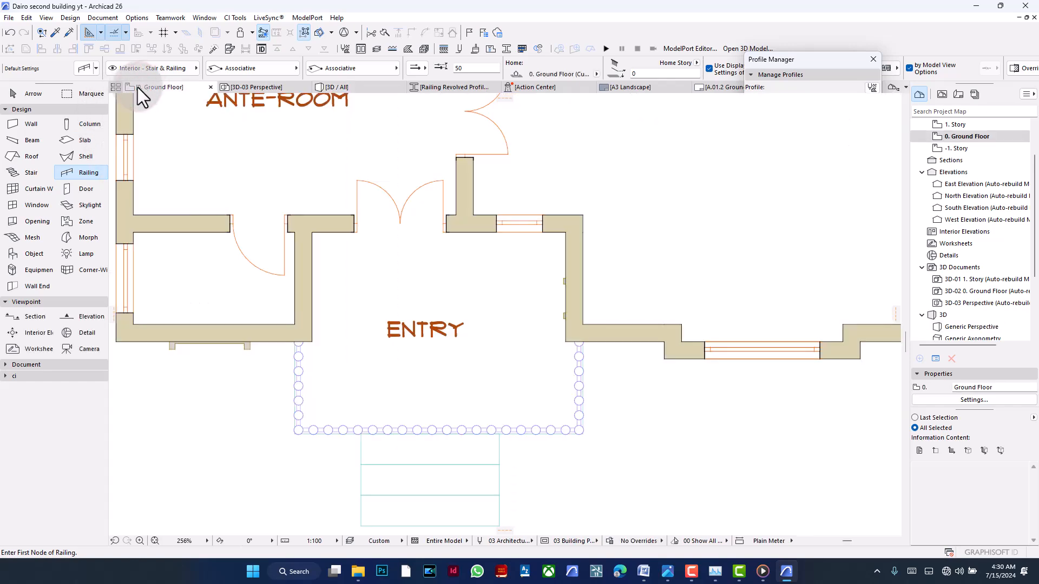
click(82, 69)
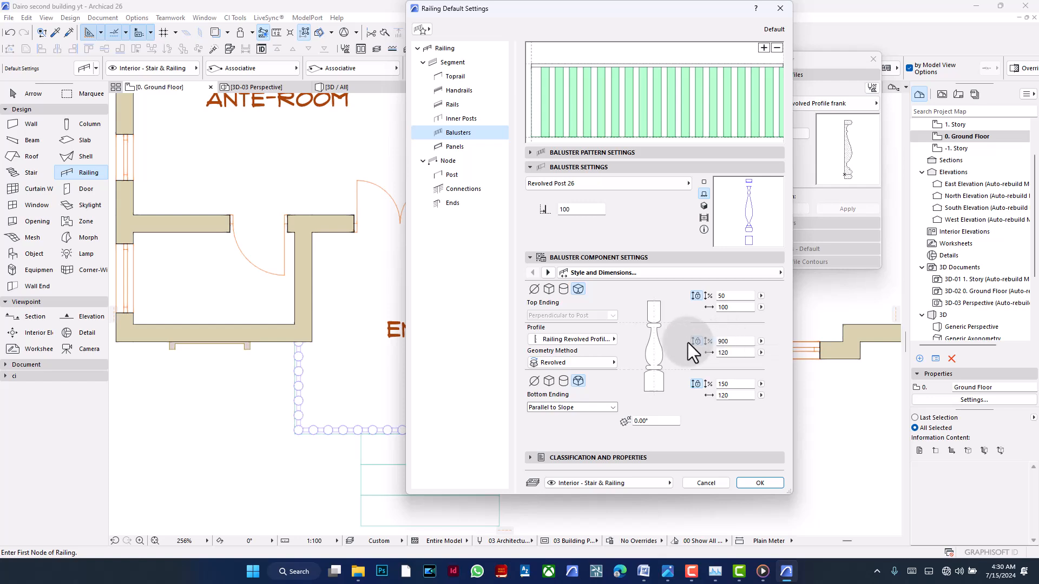
click(593, 363)
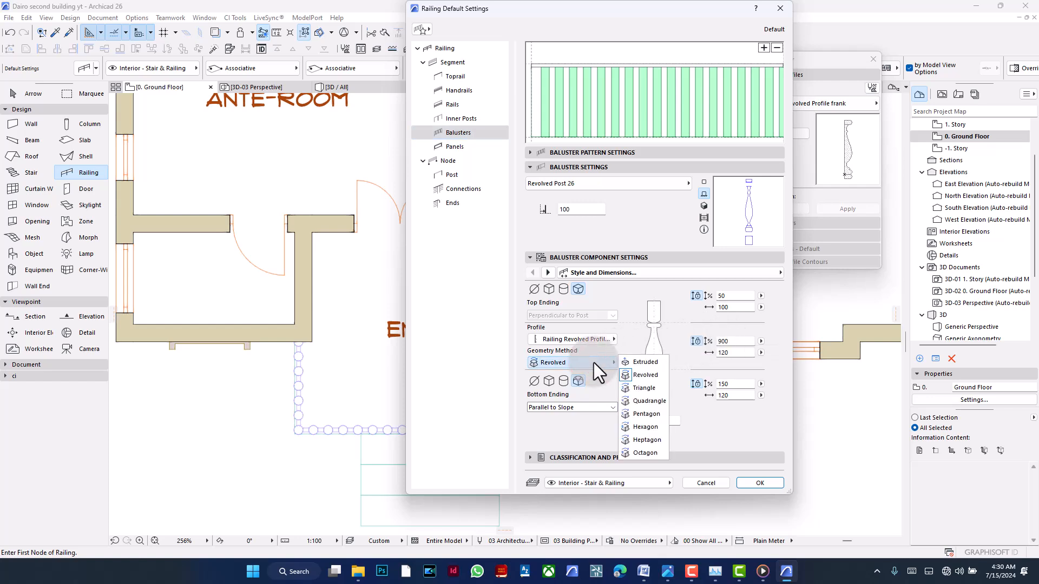
click(631, 362)
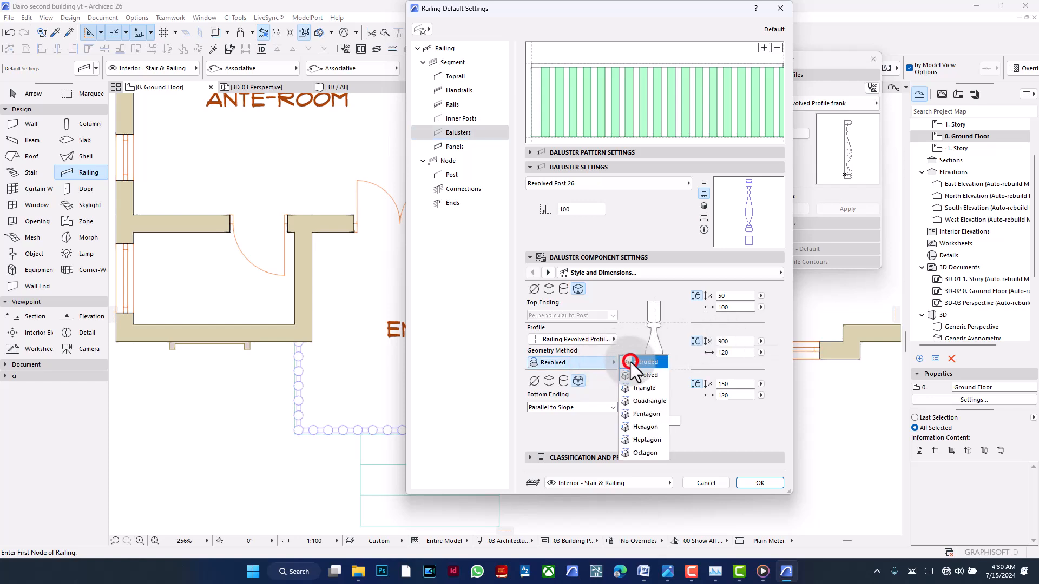
click(577, 364)
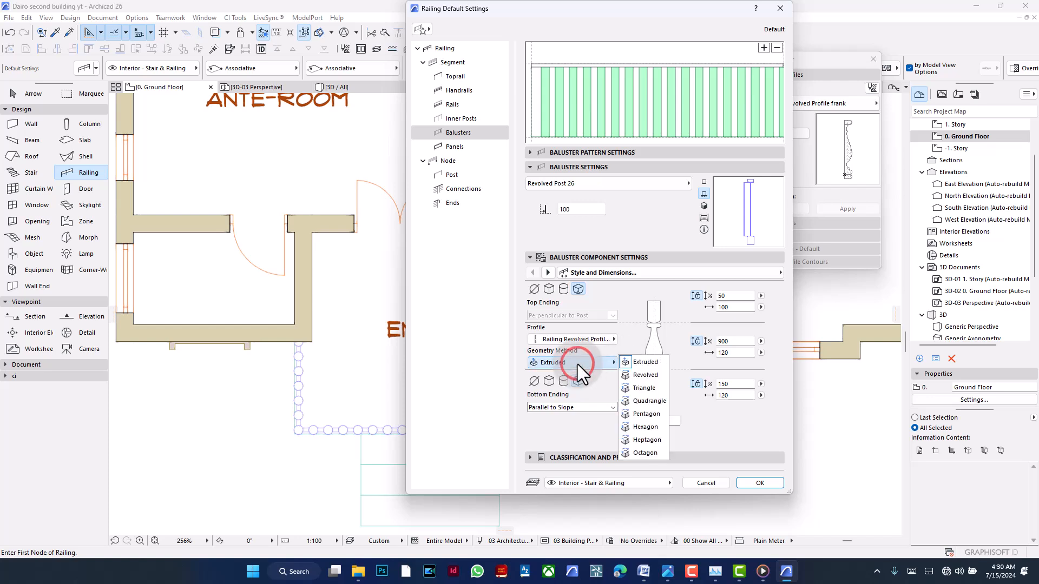
click(642, 398)
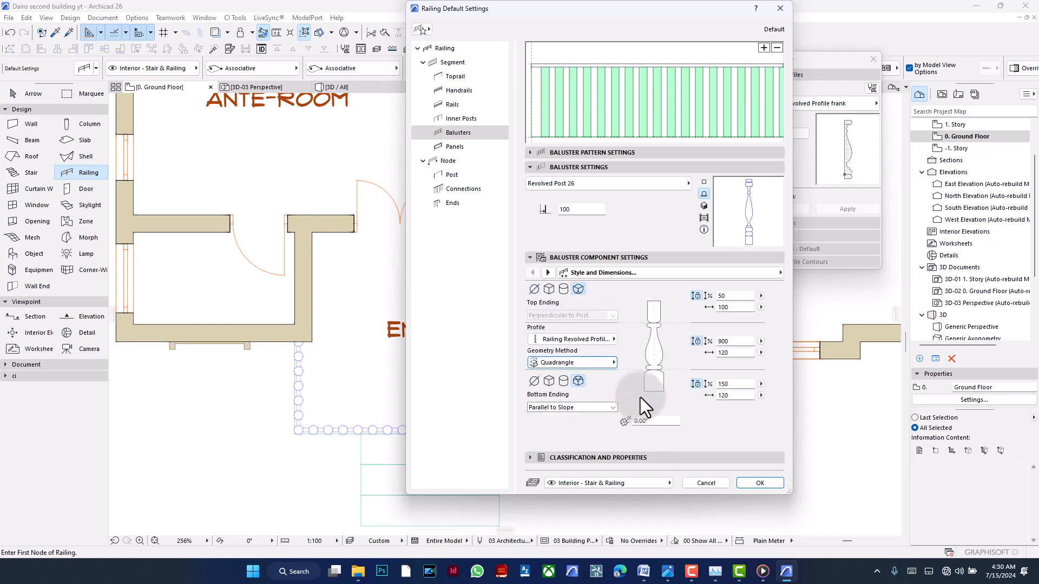
click(601, 363)
click(602, 365)
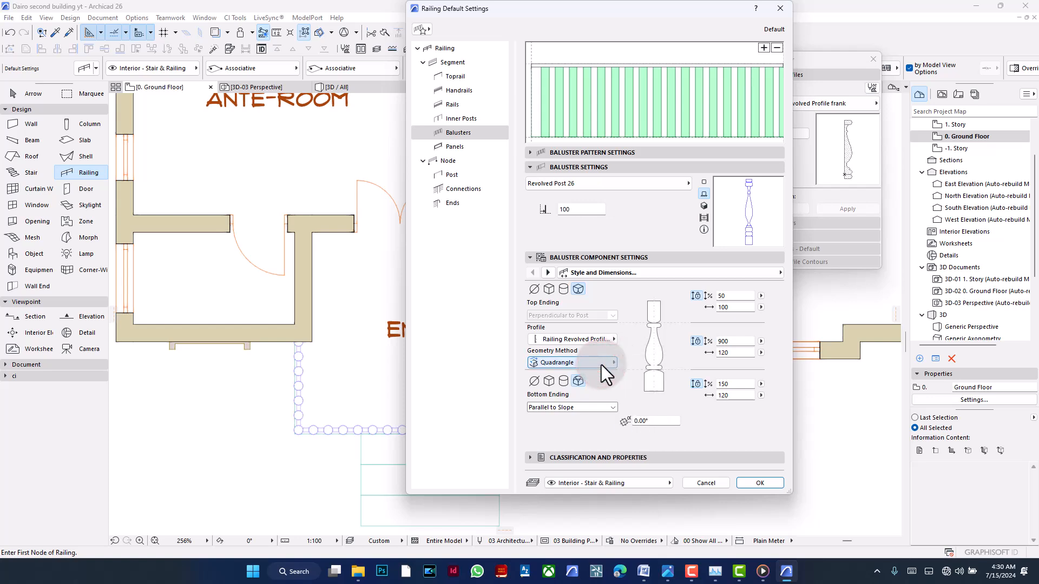
click(535, 383)
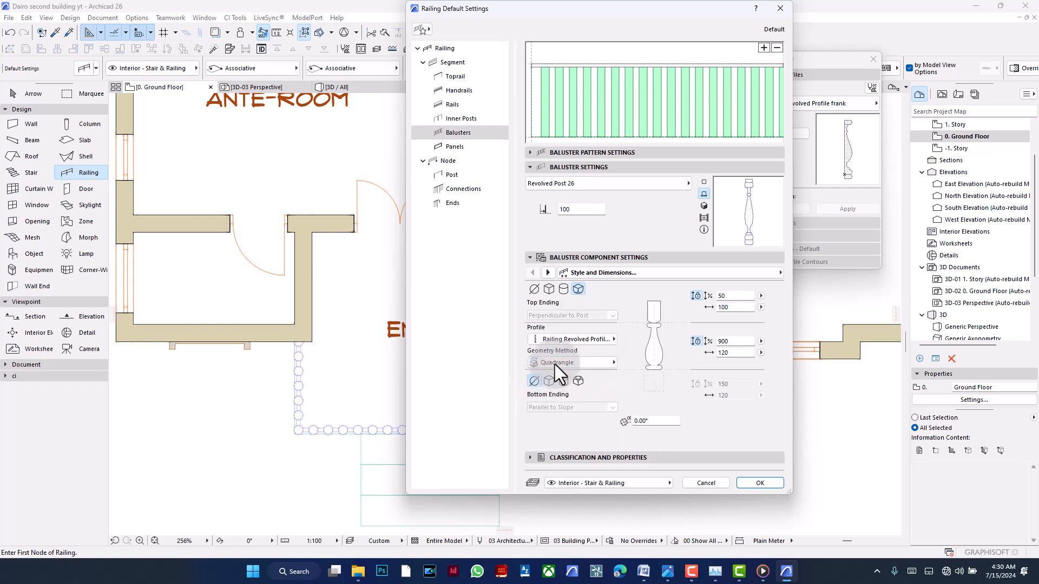
- Set the balusters' top style to none, make the middle section's height relative at 100%, and accept the railing default settings
click(534, 288)
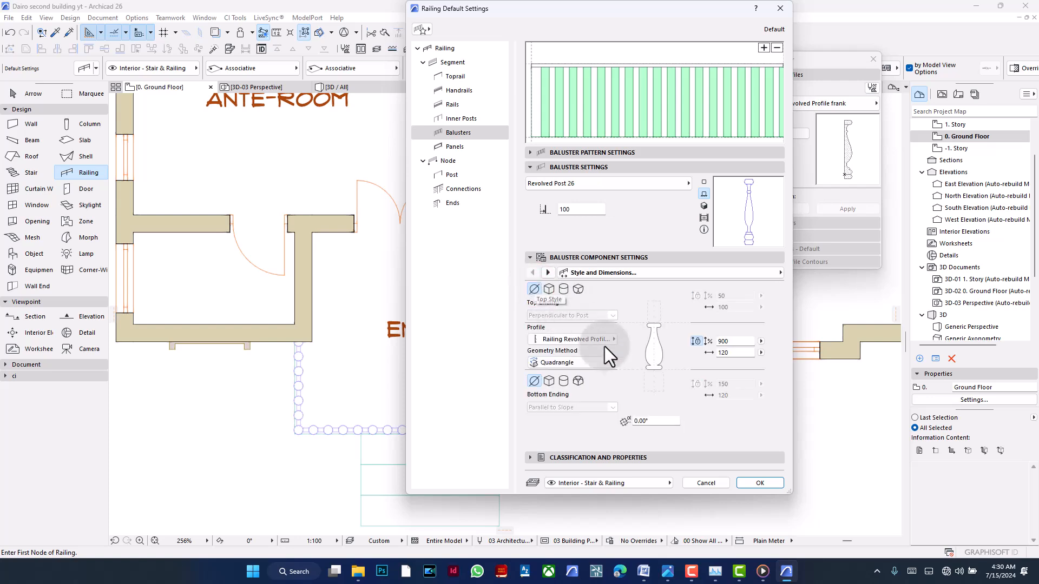
click(708, 341)
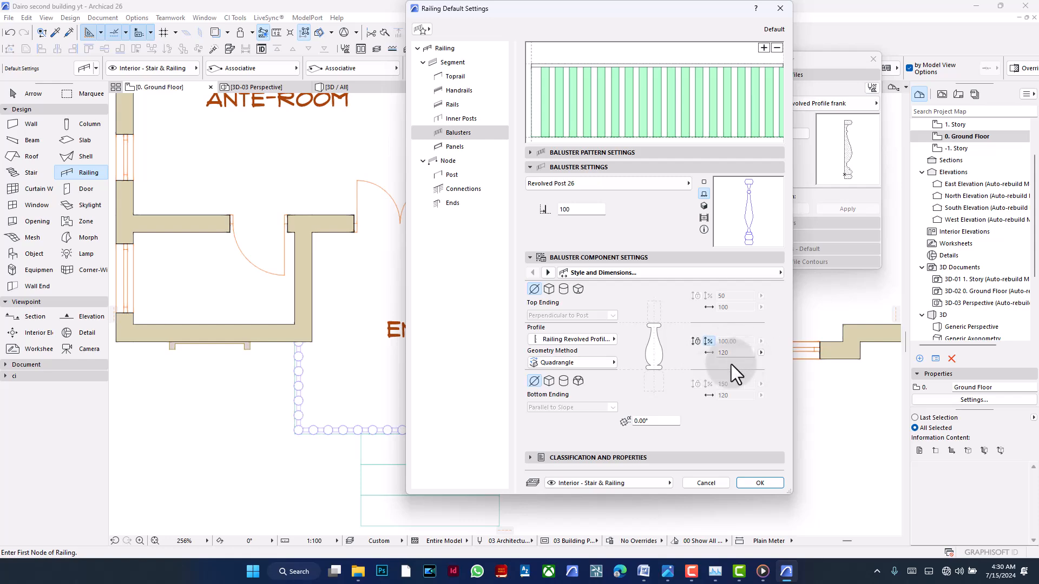
click(749, 482)
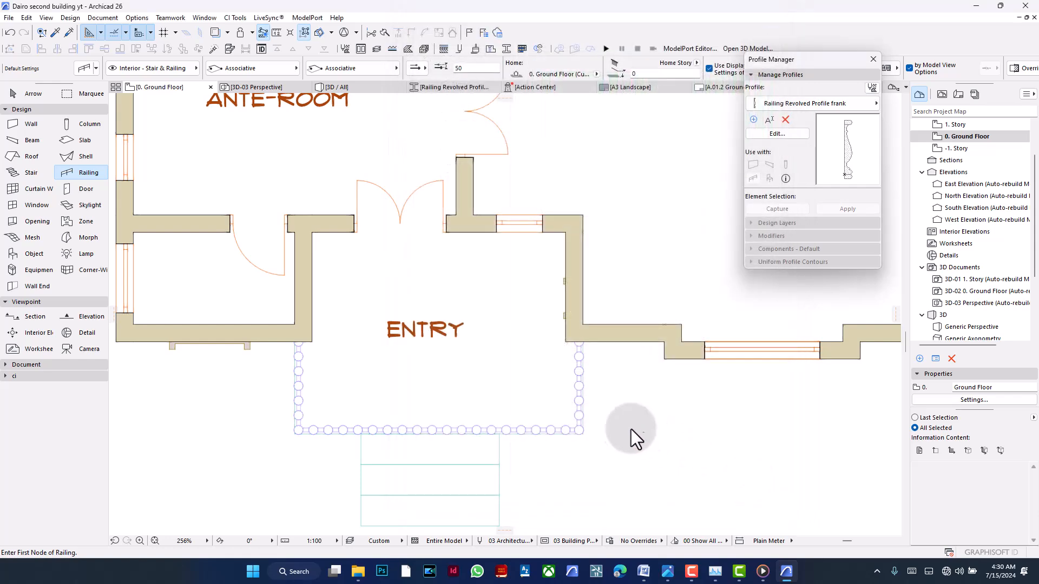
- Transfer the railing settings to the existing entry balustrade in the 3D view
alt+click(578, 382)
click(353, 88)
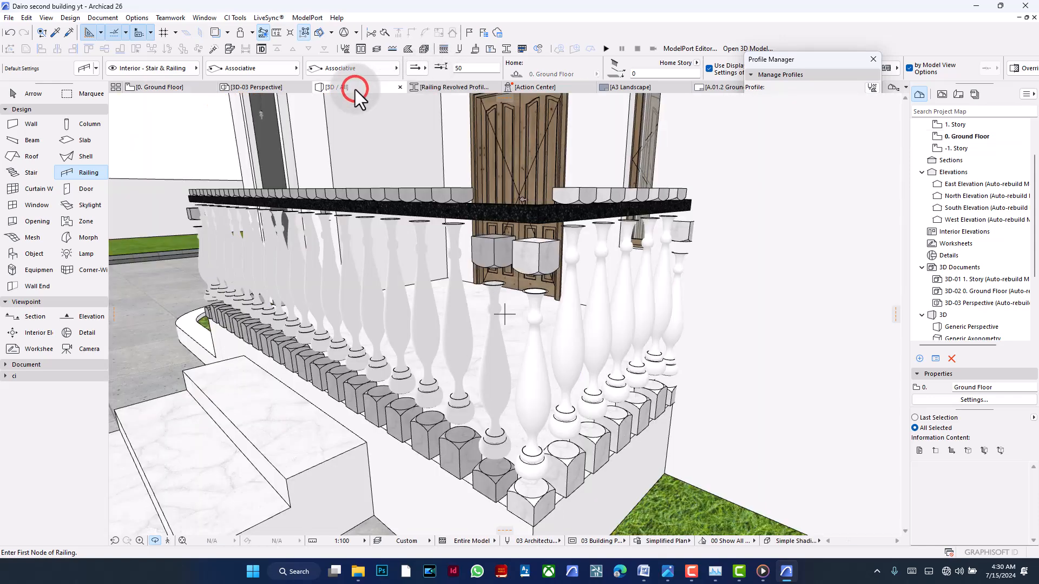
click(611, 226)
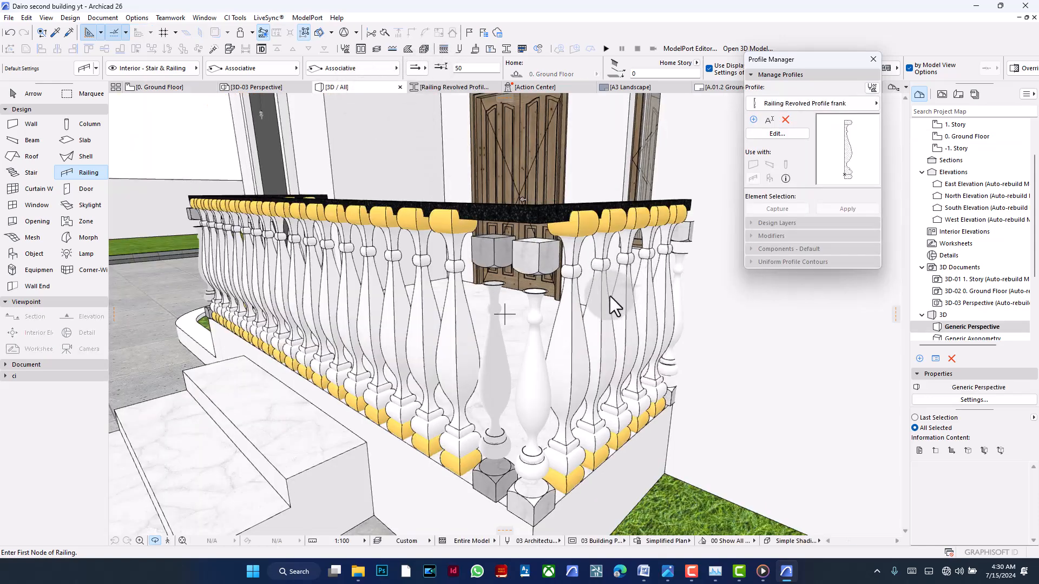
- Inspect the entry balustrade from outside, and follow the facade to the kerb's end beside the lawn
shift+middle_drag(492, 332, 541, 335)
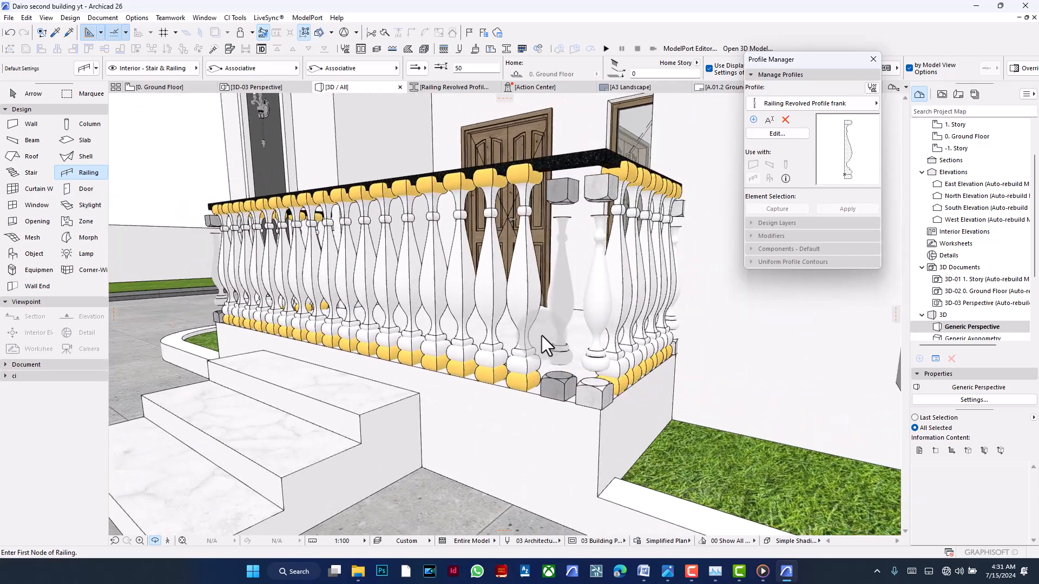
scroll(510, 367, down, 2)
shift+middle_drag(509, 368, 440, 392)
scroll(440, 392, down, 2)
scroll(440, 392, down, 8)
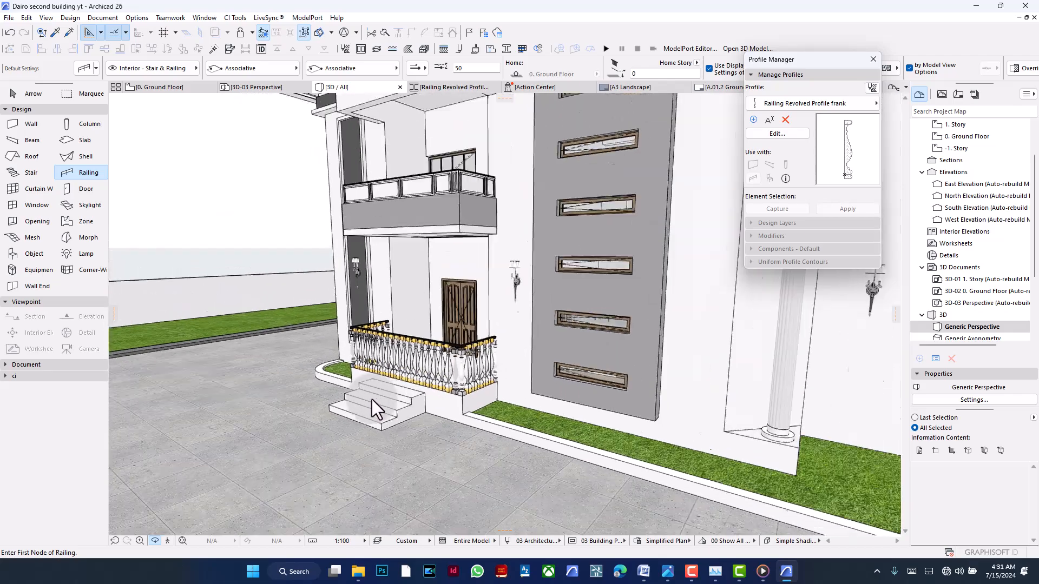
shift+middle_drag(643, 439, 774, 404)
scroll(785, 461, up, 4)
scroll(768, 459, up, 6)
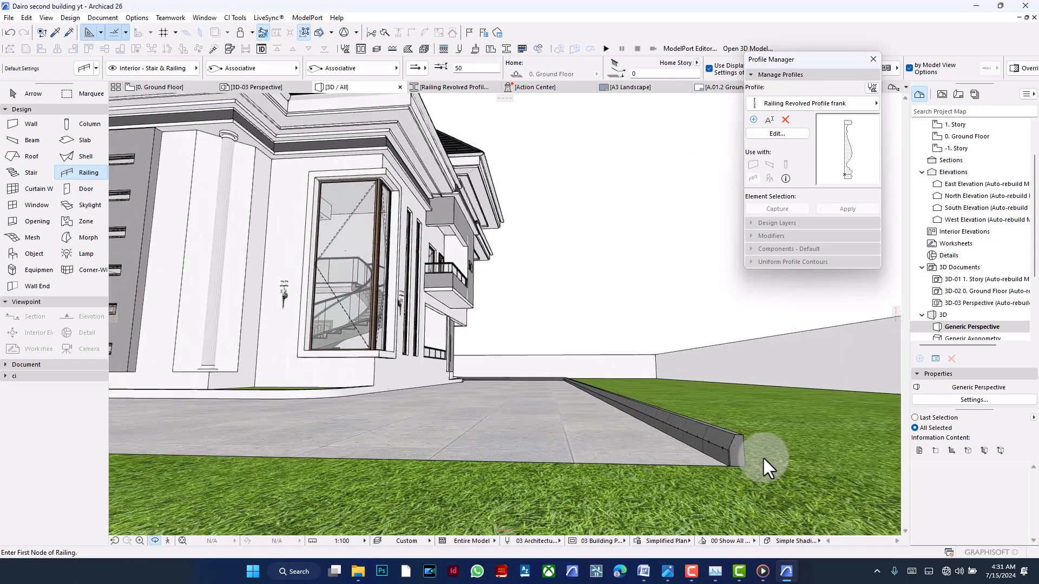
- Select the kerb wall beside the paving and check its corner editing options and wall height setting
key(Escape)
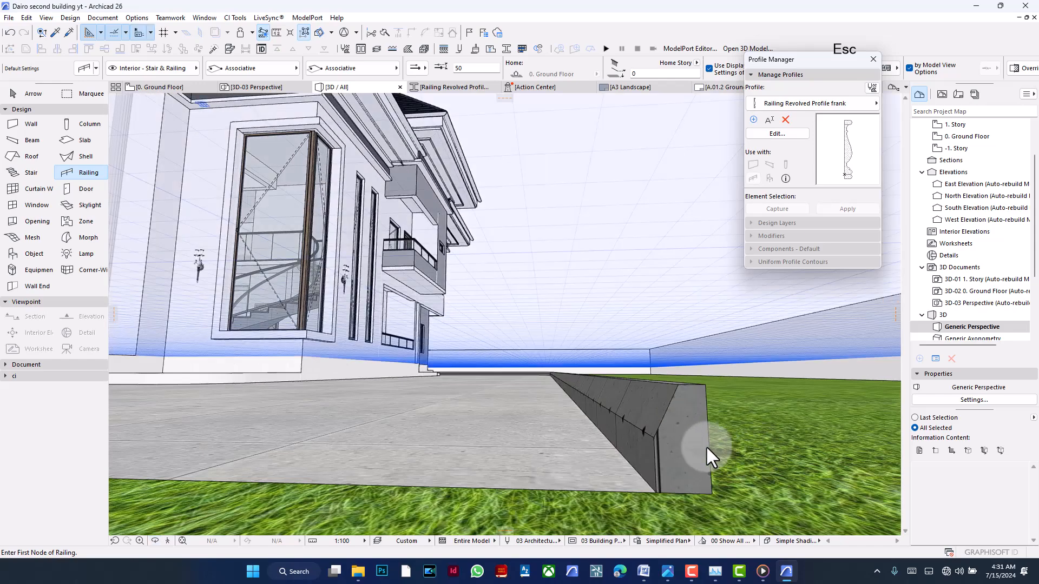
click(699, 431)
click(705, 383)
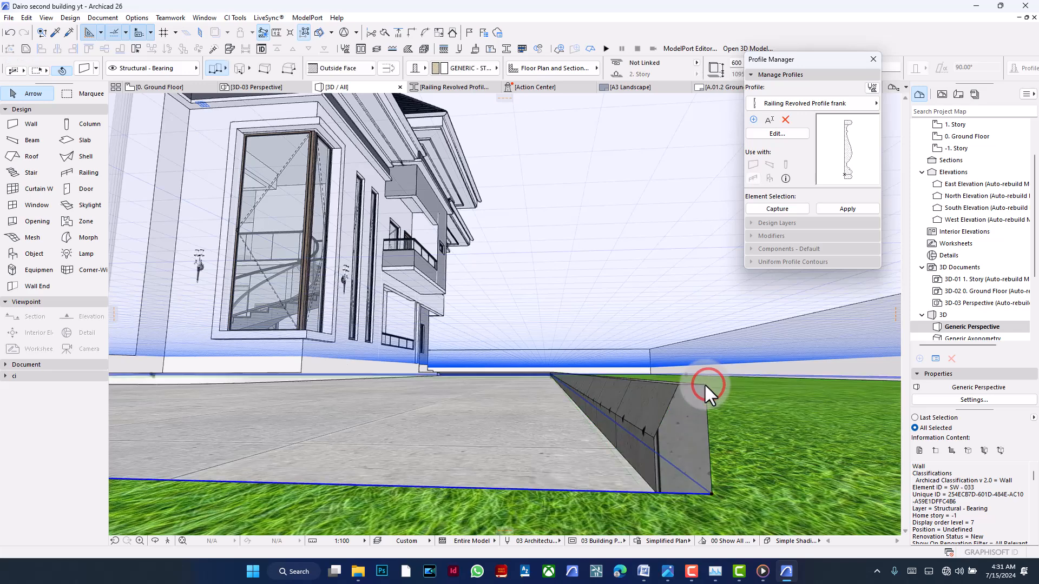
click(683, 411)
click(703, 385)
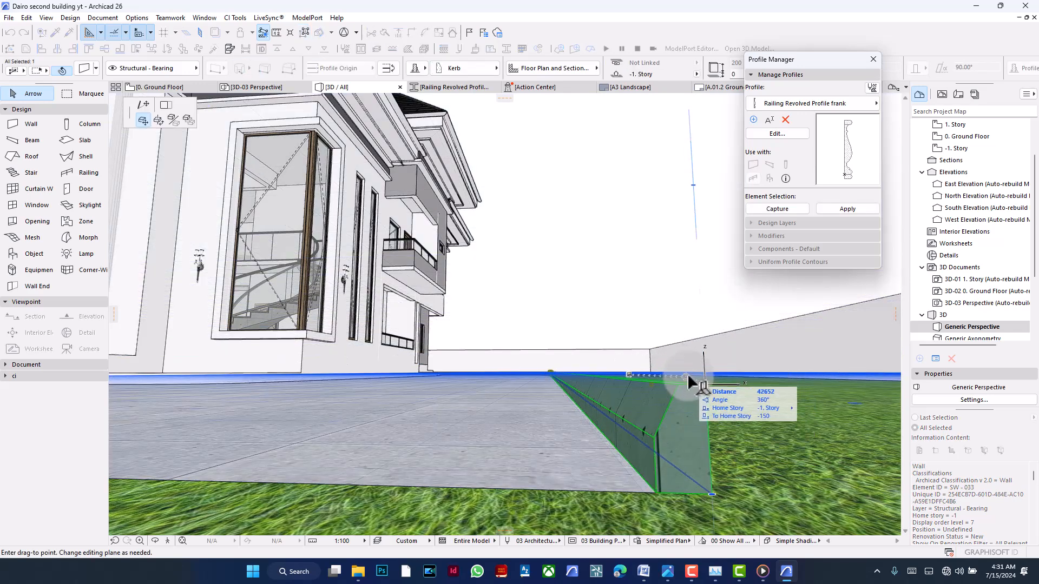
key(Escape)
scroll(665, 69, down, 2)
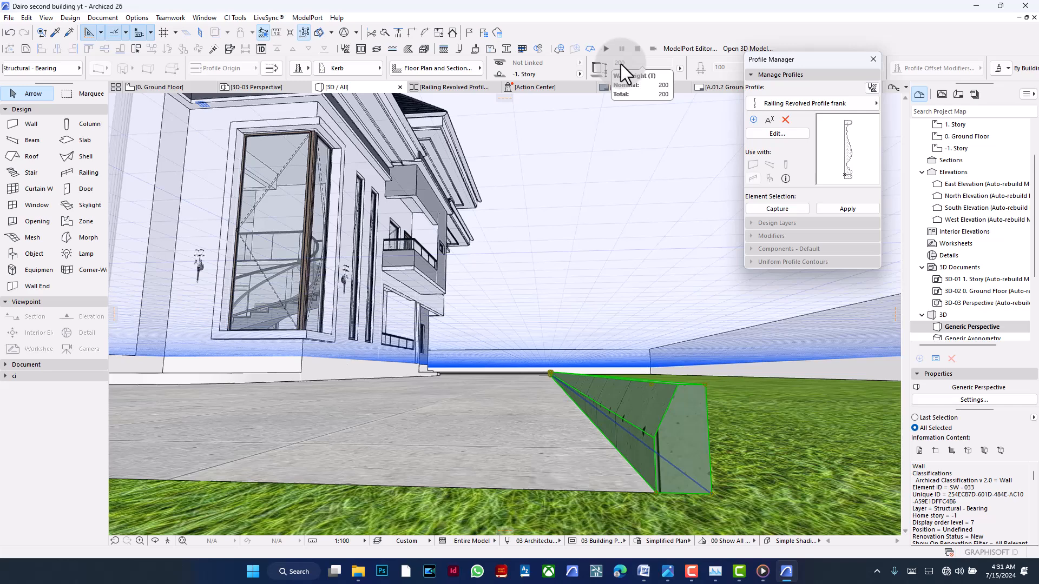
click(574, 184)
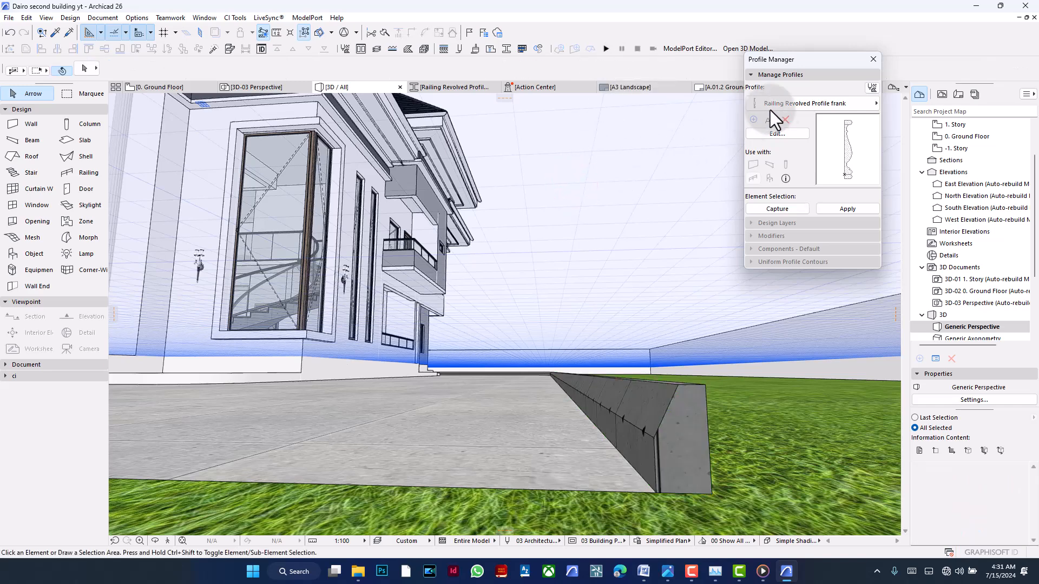
- Choose the Kerb profile in the Profile Manager and open it for editing
click(784, 104)
scroll(617, 155, up, 3)
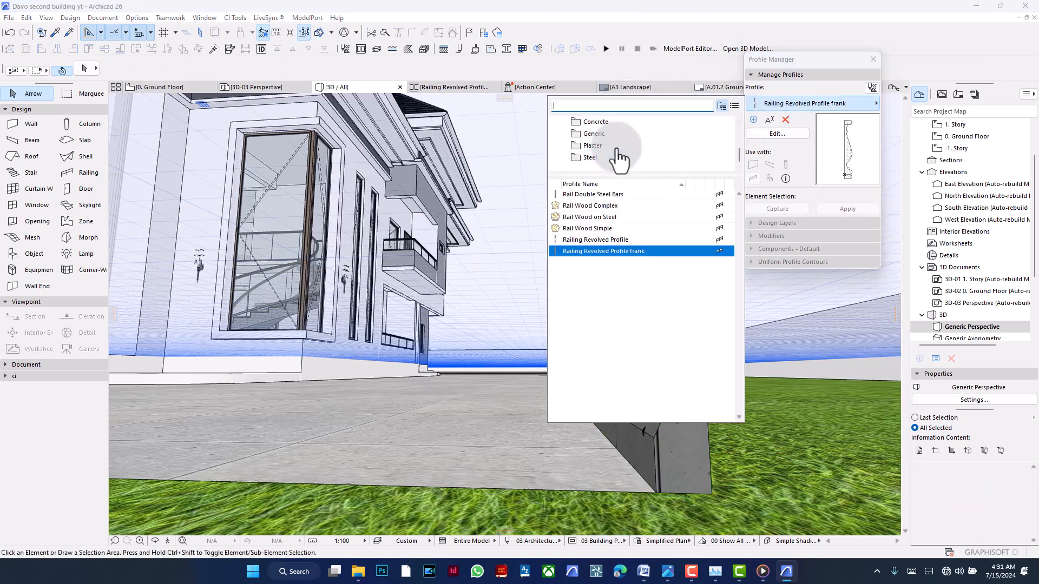
click(596, 122)
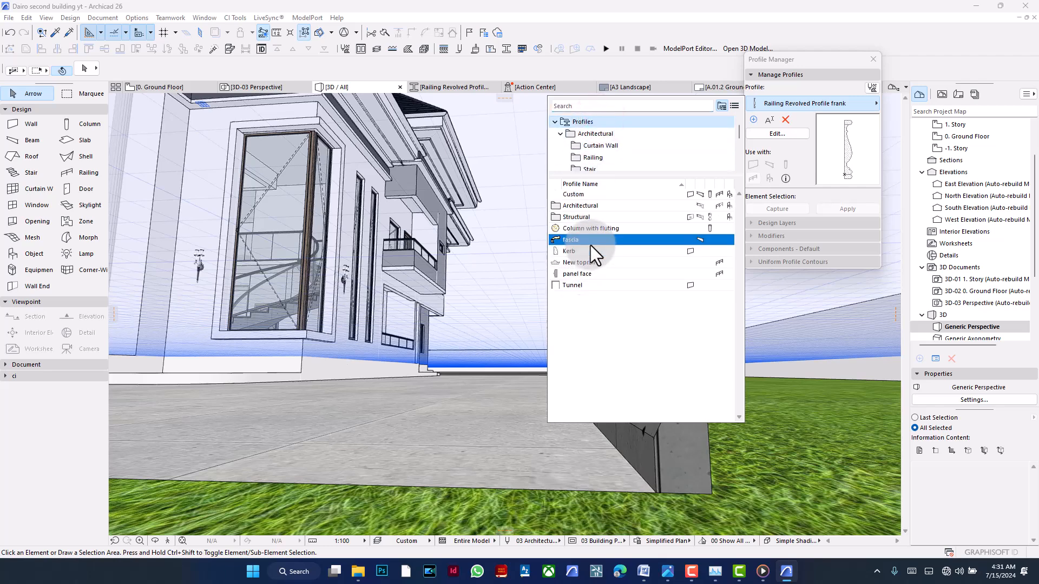
click(590, 250)
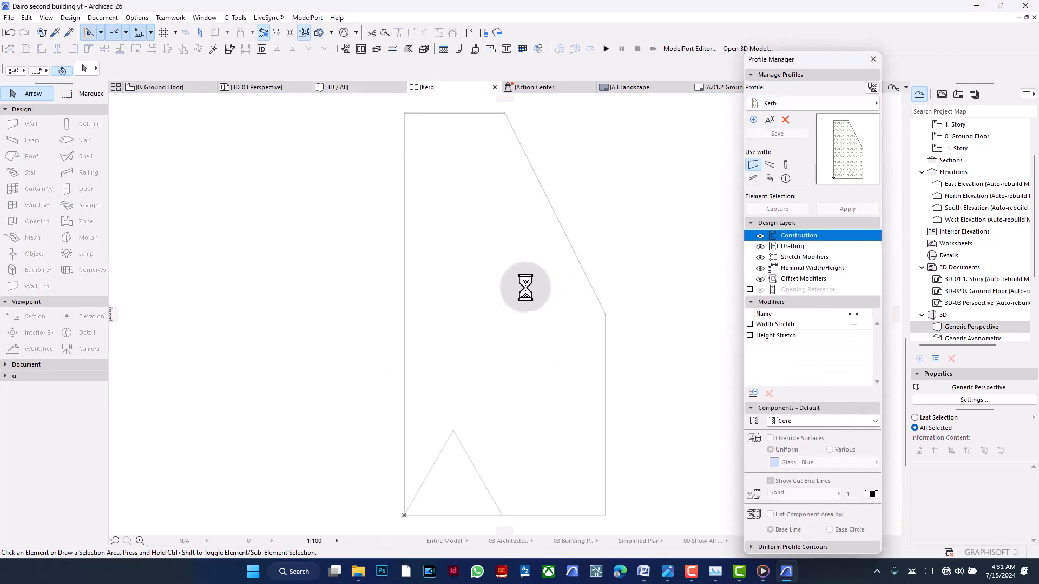
- Enable the Height Stretch modifier for the Kerb profile and save the profile
click(510, 287)
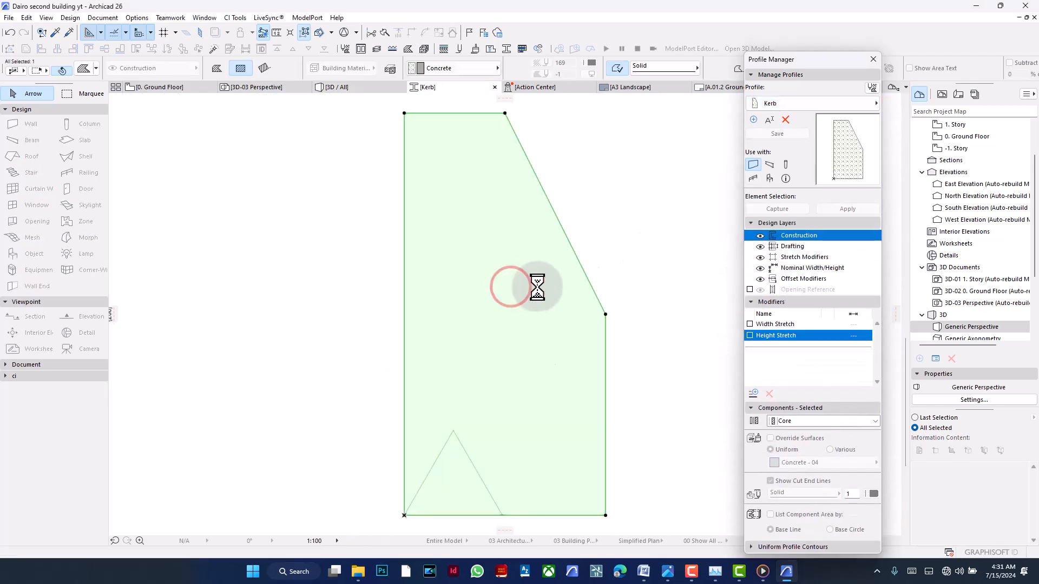
click(750, 336)
scroll(460, 293, down, 2)
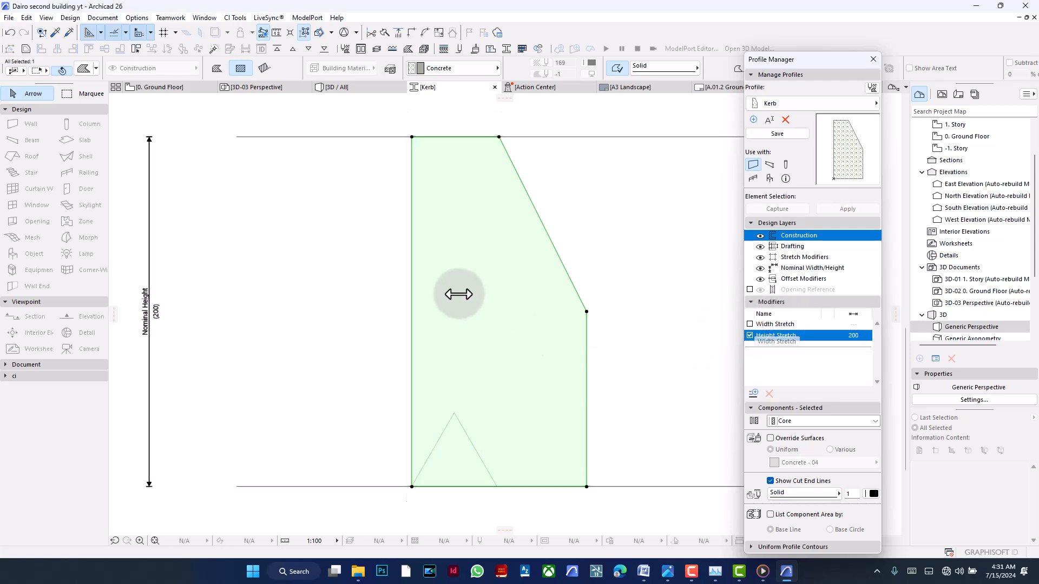
click(513, 187)
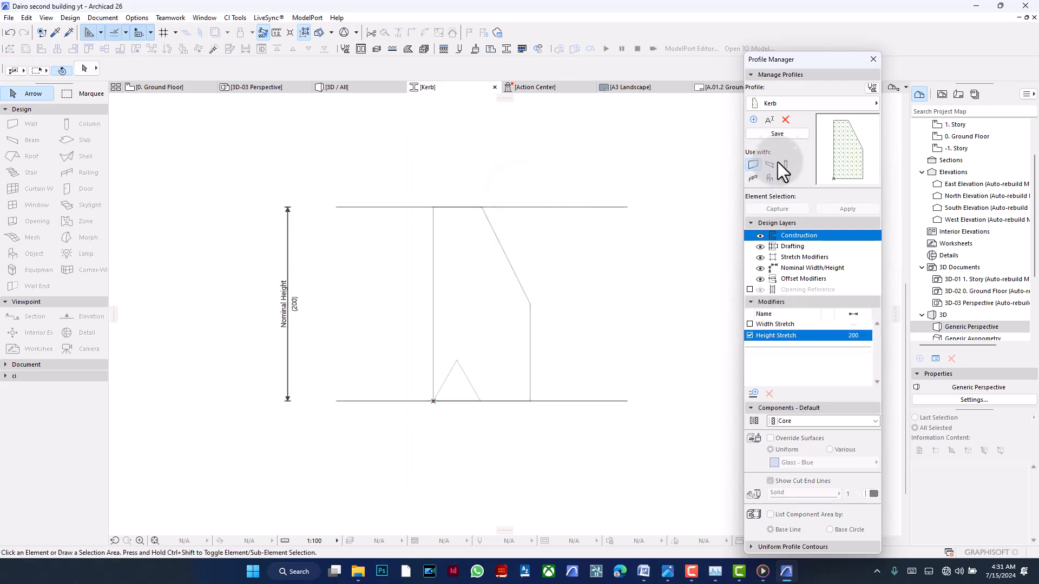
click(779, 135)
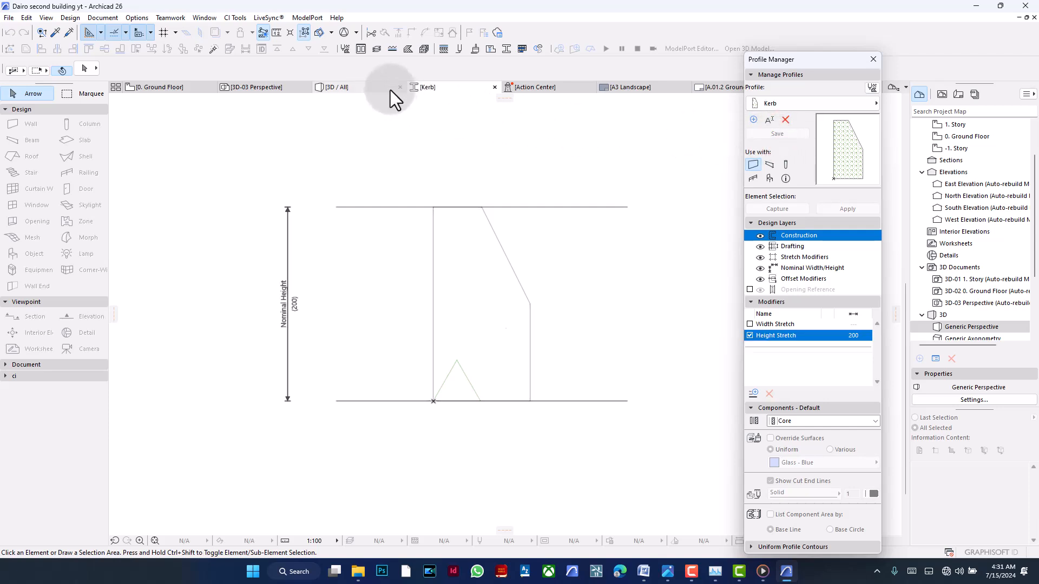
- Stretch the nominal height of the kerb wall beside the paving to about 418 mm in the 3D view
click(388, 88)
click(687, 410)
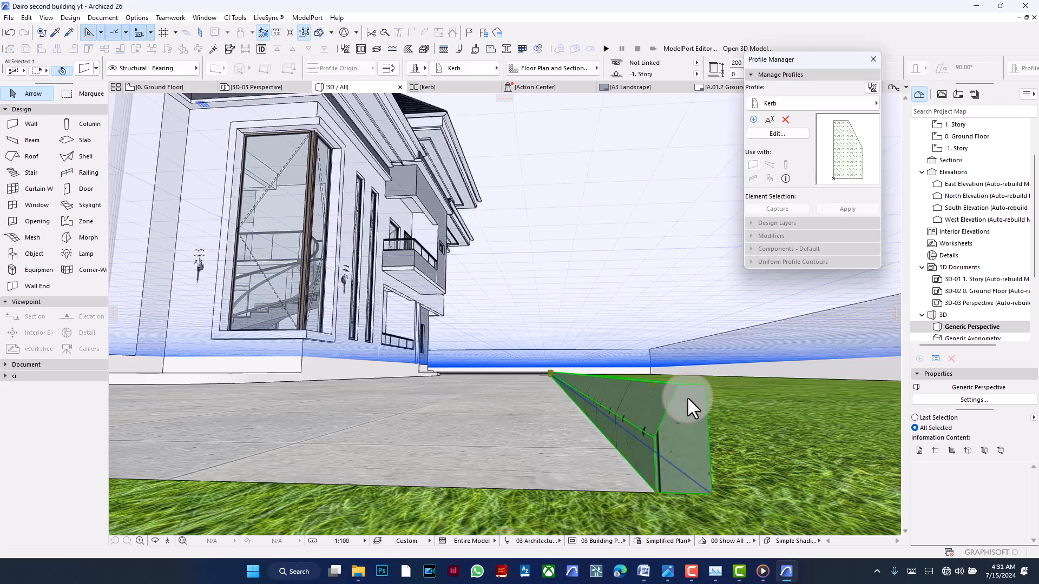
scroll(675, 420, down, 4)
scroll(552, 338, up, 10)
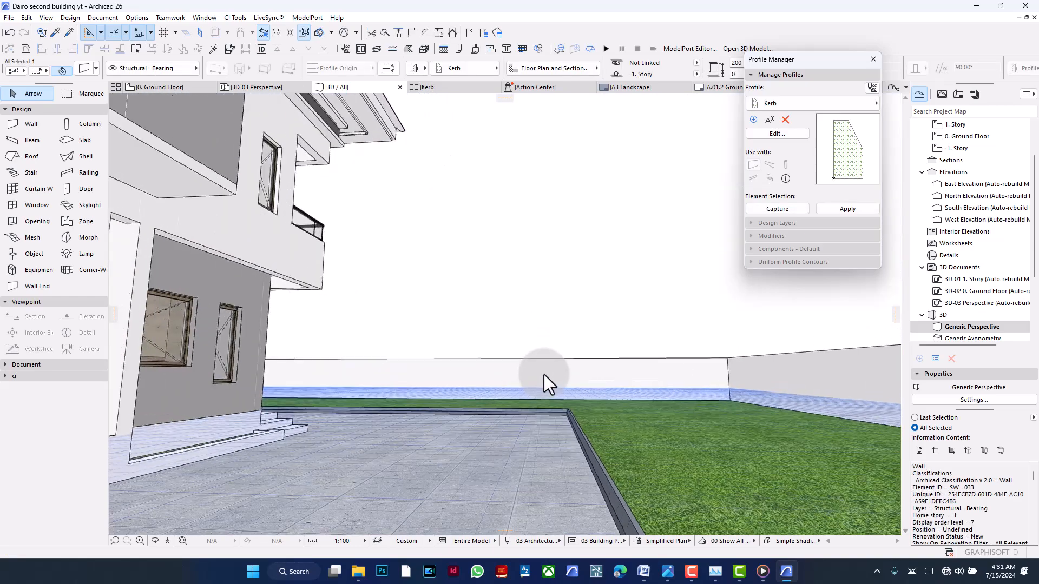
scroll(559, 414, up, 3)
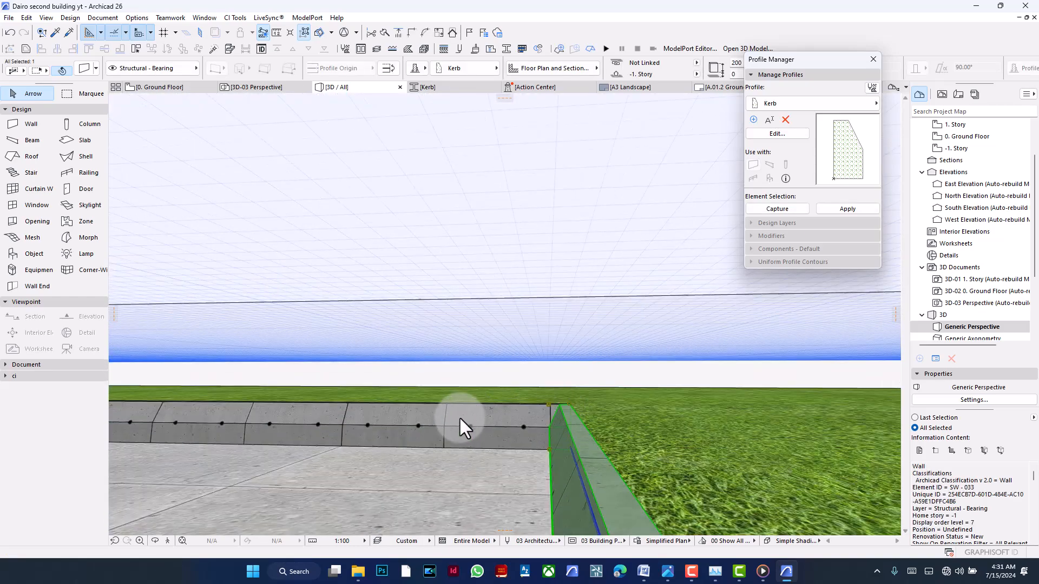
scroll(469, 418, down, 10)
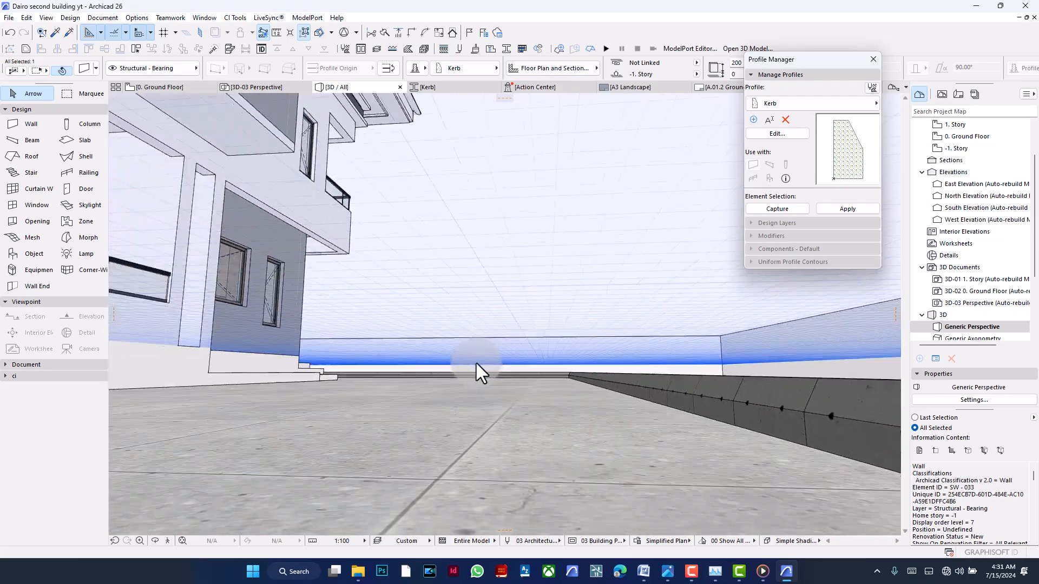
scroll(385, 395, down, 4)
scroll(615, 376, down, 9)
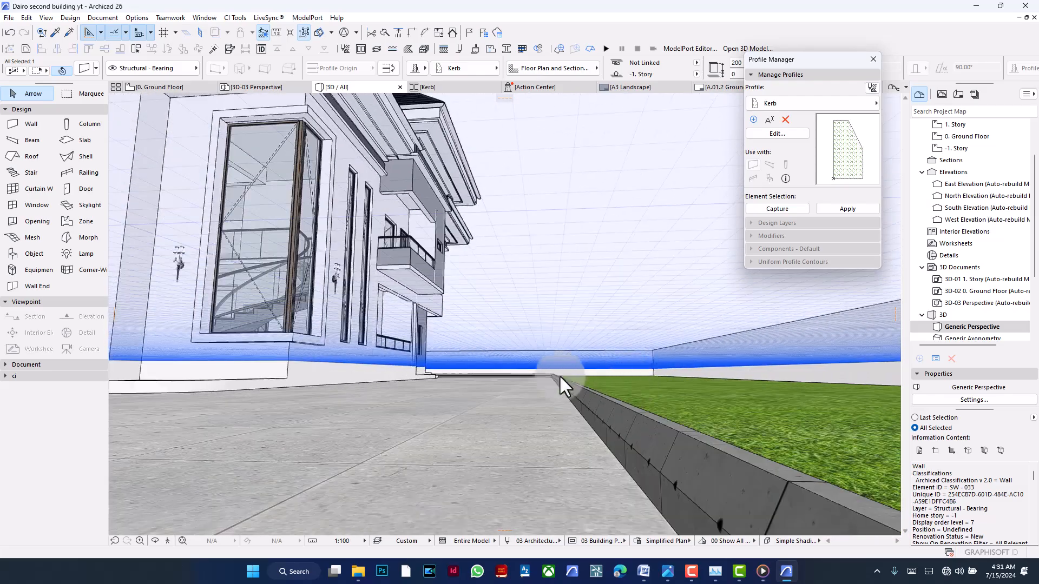
scroll(541, 381, up, 6)
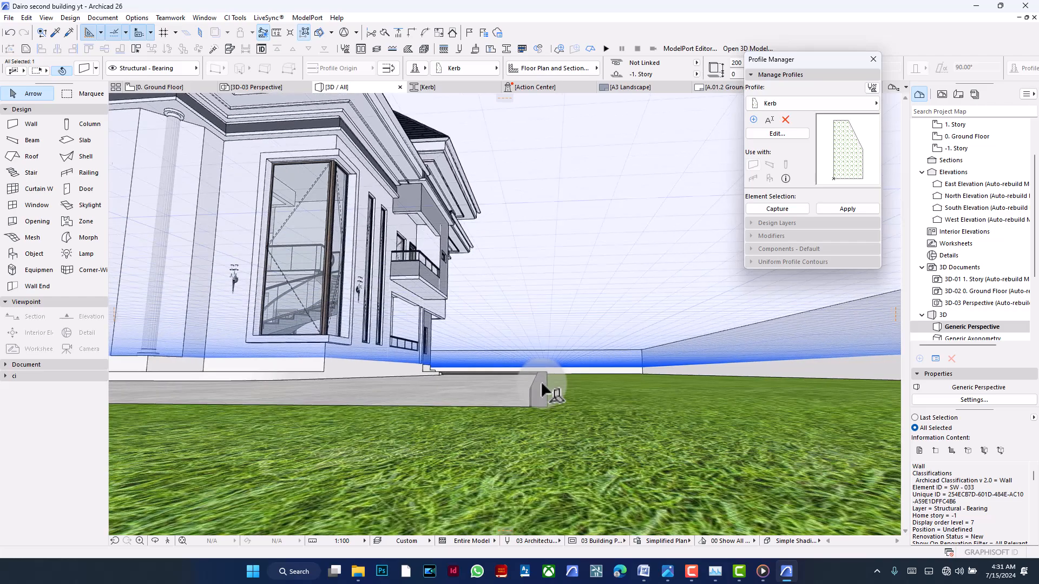
shift+middle_drag(540, 382, 638, 380)
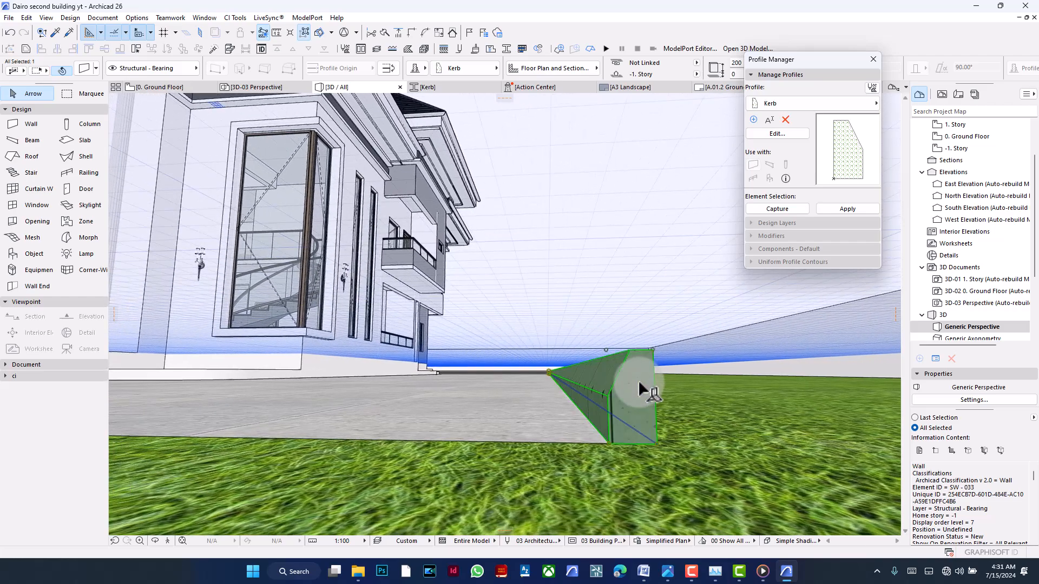
click(605, 351)
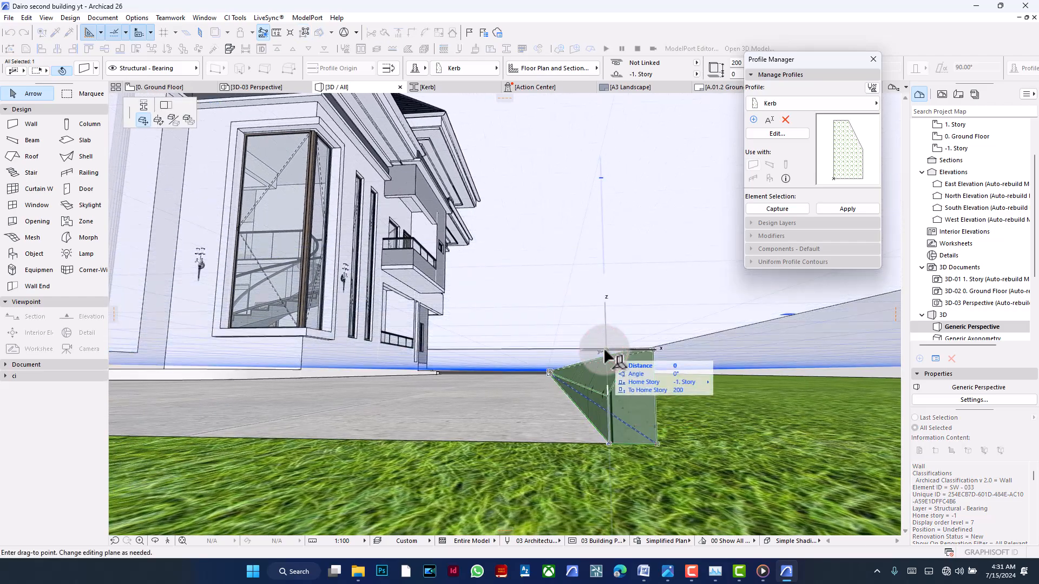
click(145, 107)
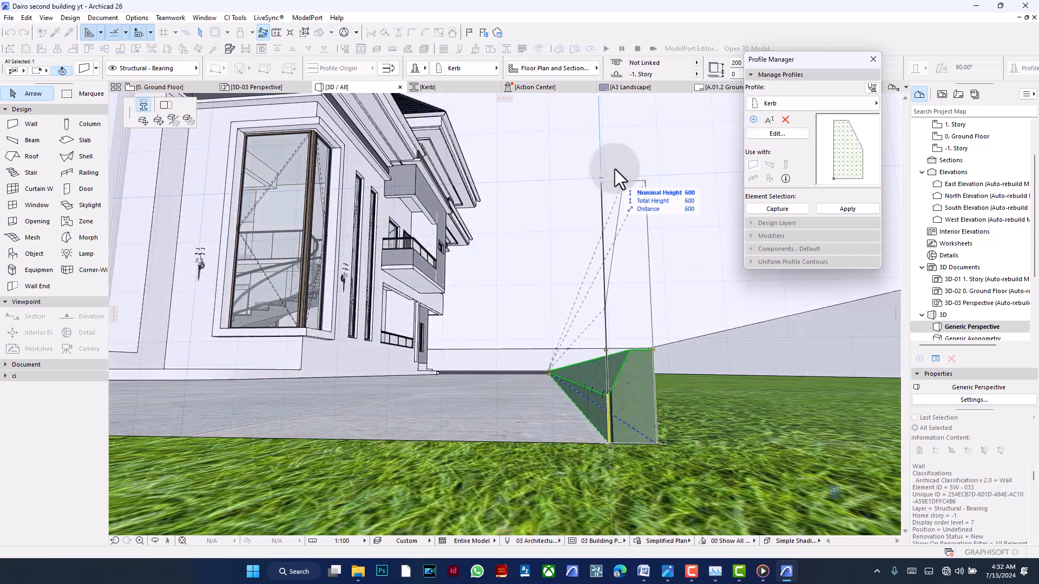
click(612, 250)
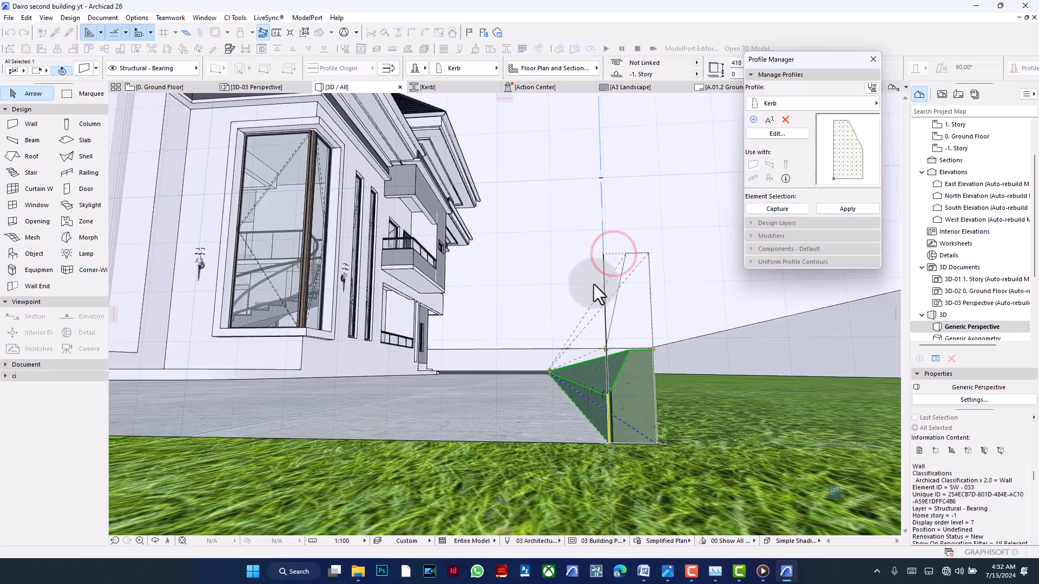
click(508, 254)
- Orbit around the stretched kerb to examine its height at the far corner, near end and from a distance
key(o)
drag(529, 267, 510, 306)
scroll(552, 207, up, 10)
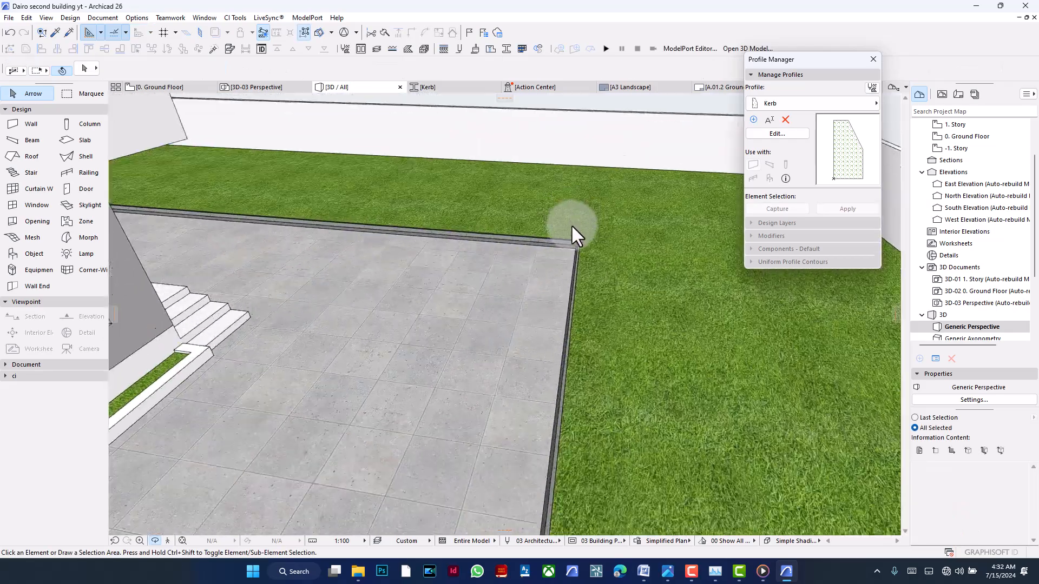
drag(573, 245, 594, 295)
drag(573, 383, 605, 358)
scroll(566, 297, down, 10)
scroll(606, 356, down, 5)
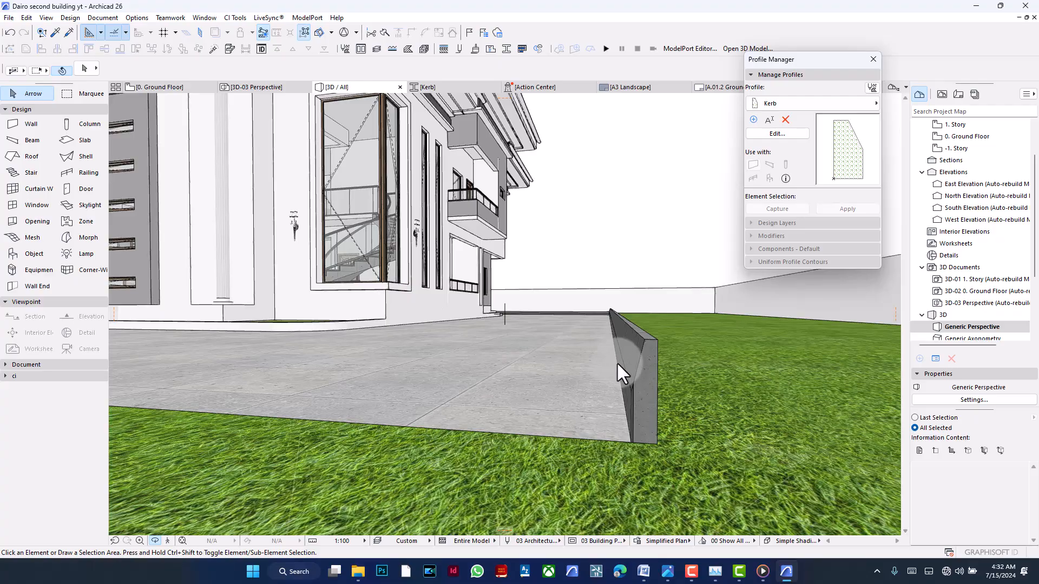
scroll(729, 430, down, 4)
scroll(729, 431, down, 3)
drag(727, 431, 750, 301)
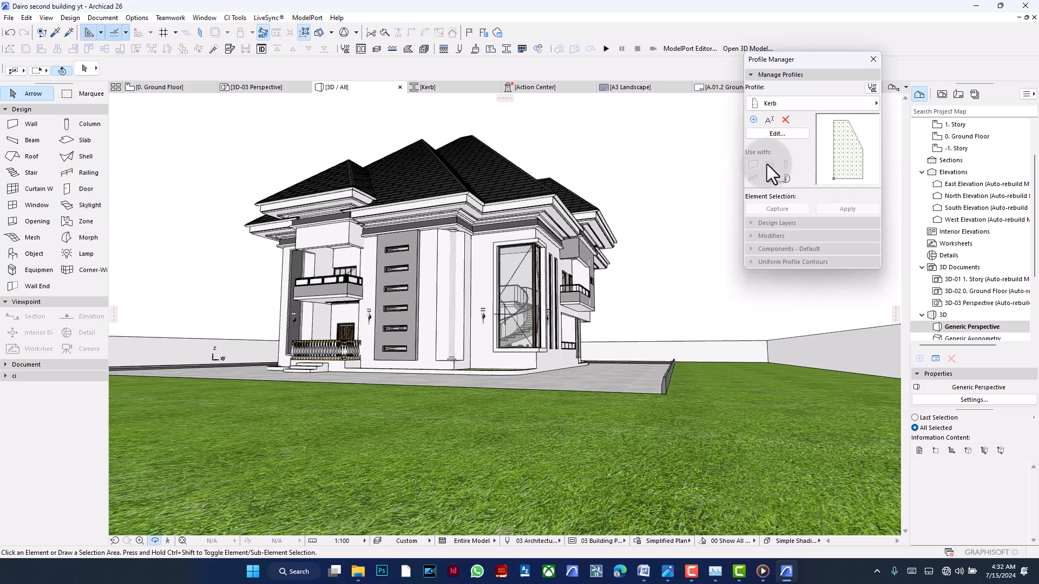
- Activate the Beam tool and give it the fascia complex profile as its cross-section
click(32, 141)
click(316, 74)
click(313, 84)
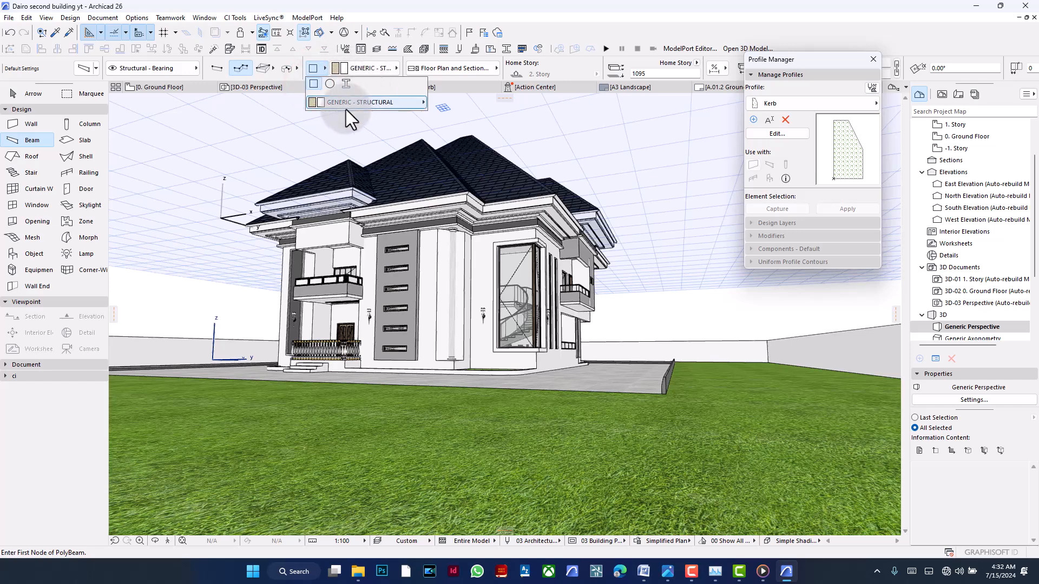
click(346, 85)
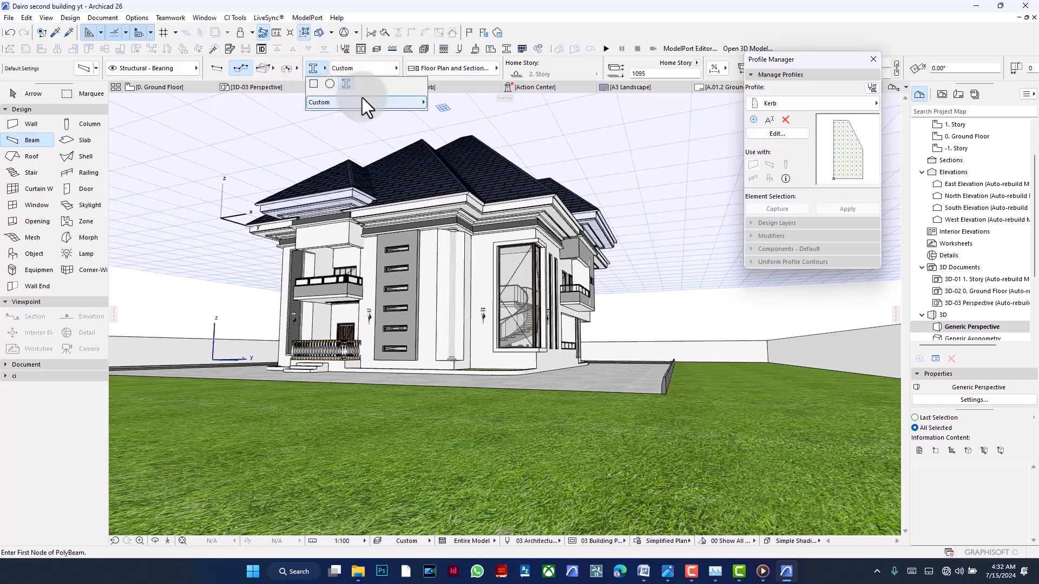
click(361, 104)
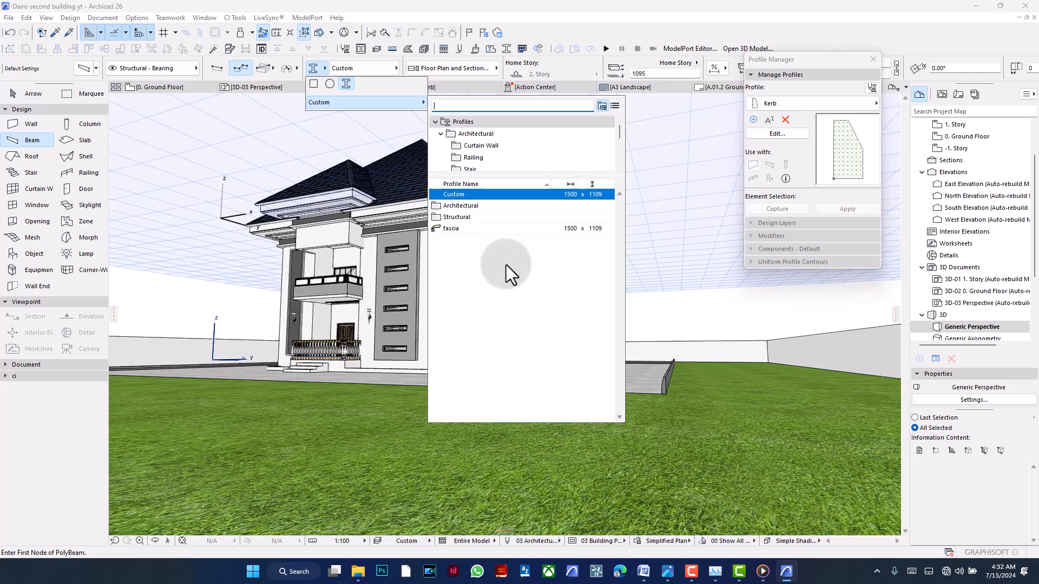
click(495, 232)
click(496, 231)
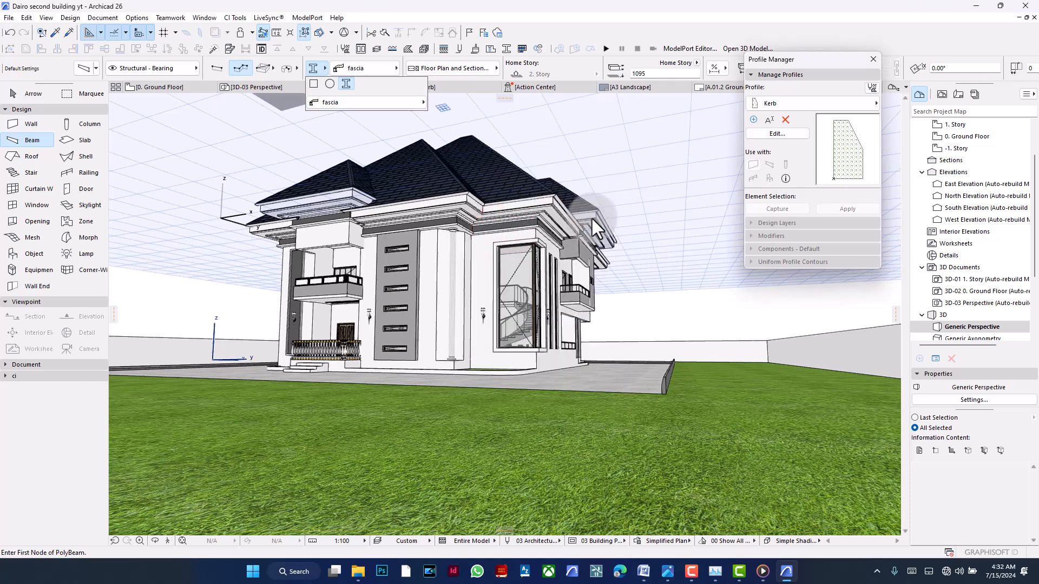
- Choose the fascia profile in the Profile Manager and open it for editing
scroll(476, 187, up, 10)
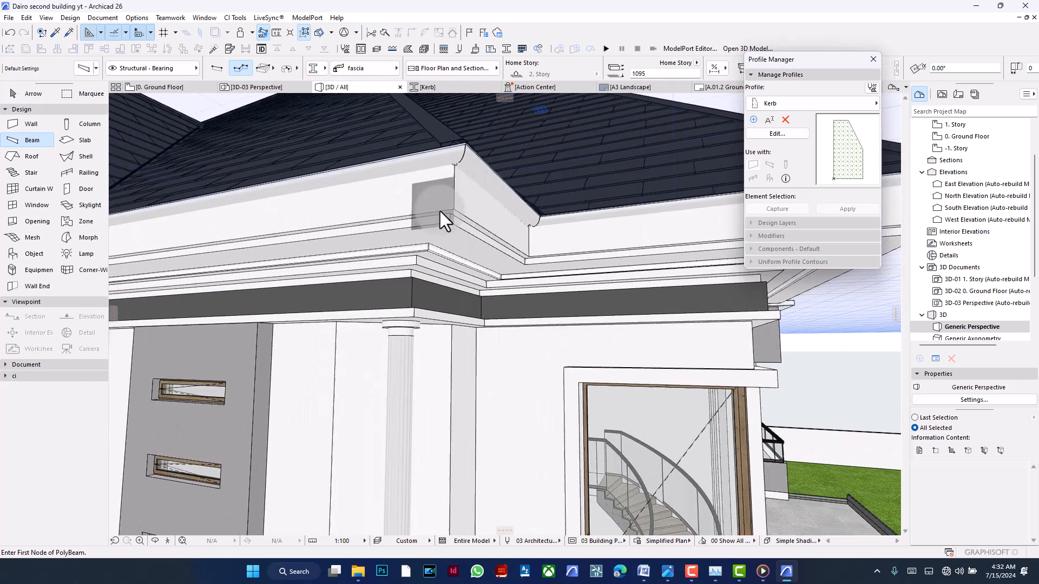
scroll(457, 222, down, 12)
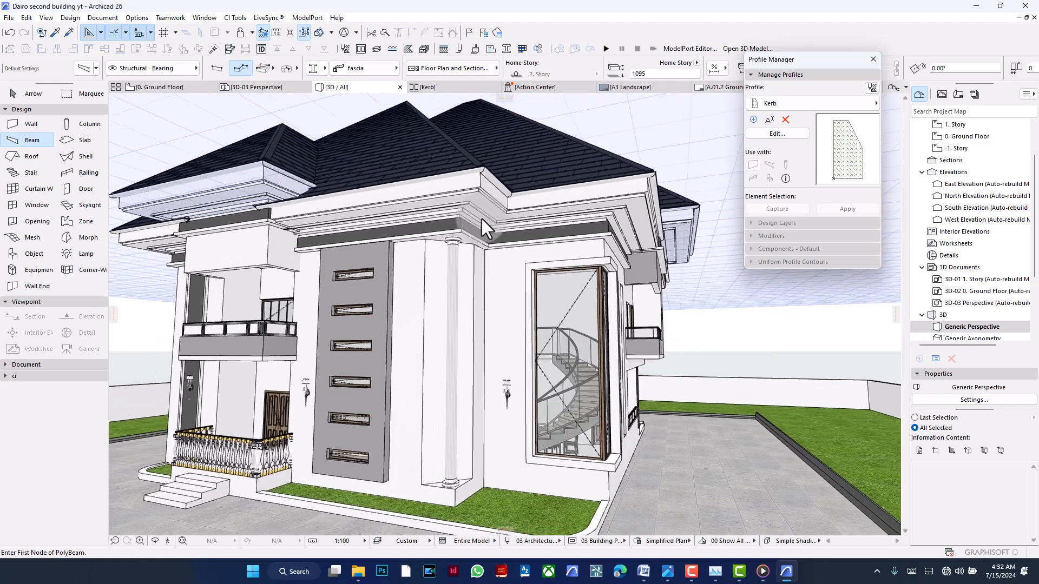
scroll(491, 226, up, 2)
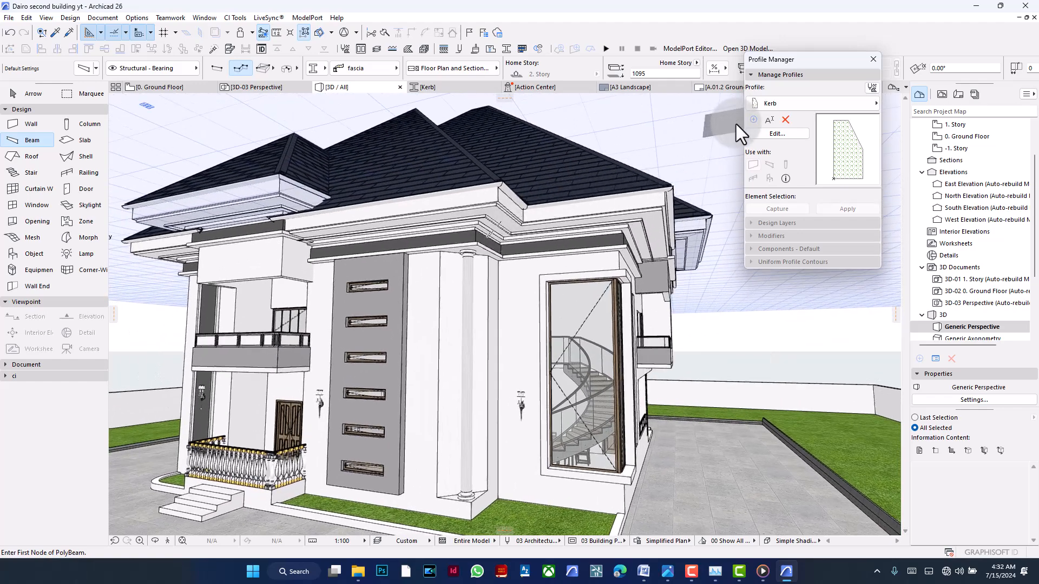
click(779, 104)
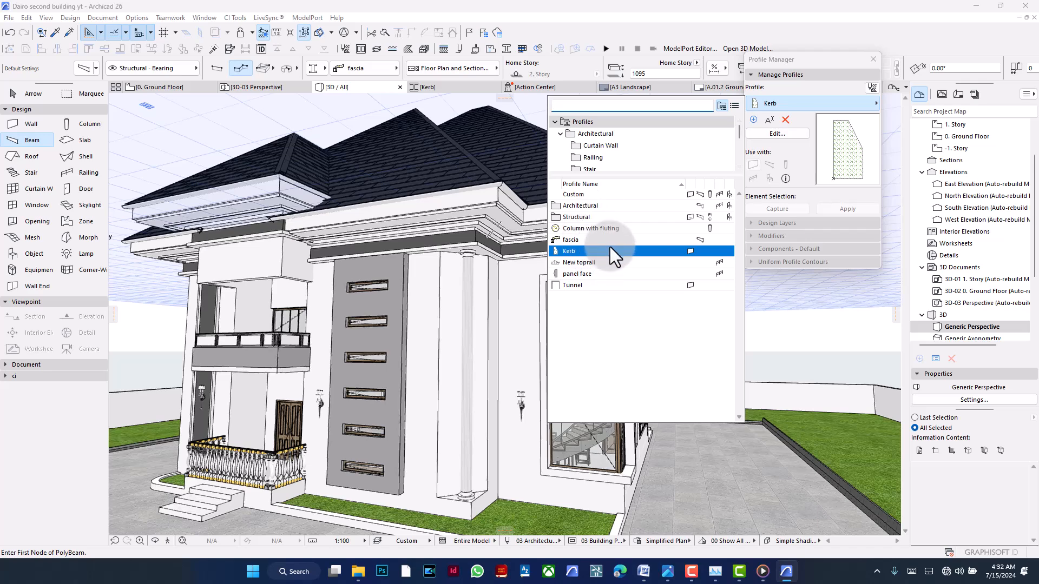
click(611, 241)
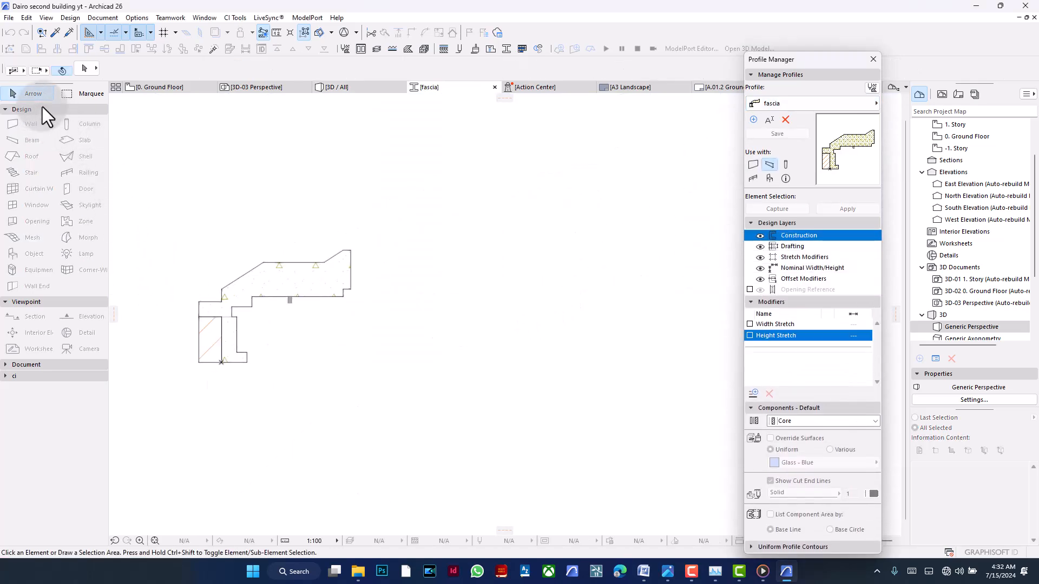
- Curve the vertical outer end edge of the fascia profile outward into a rounded nose and save the profile
click(30, 95)
scroll(364, 298, up, 5)
click(318, 253)
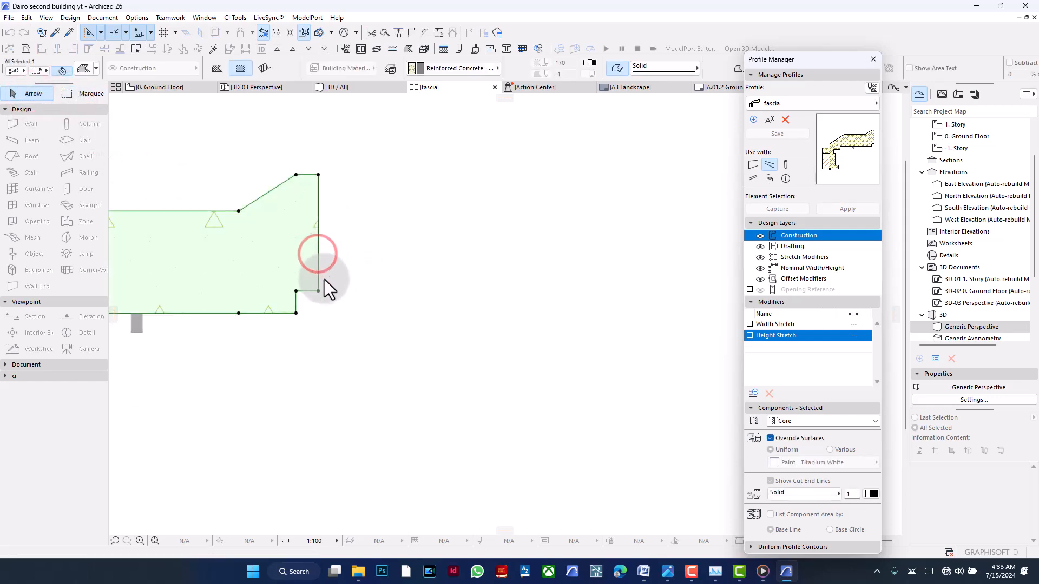
click(319, 252)
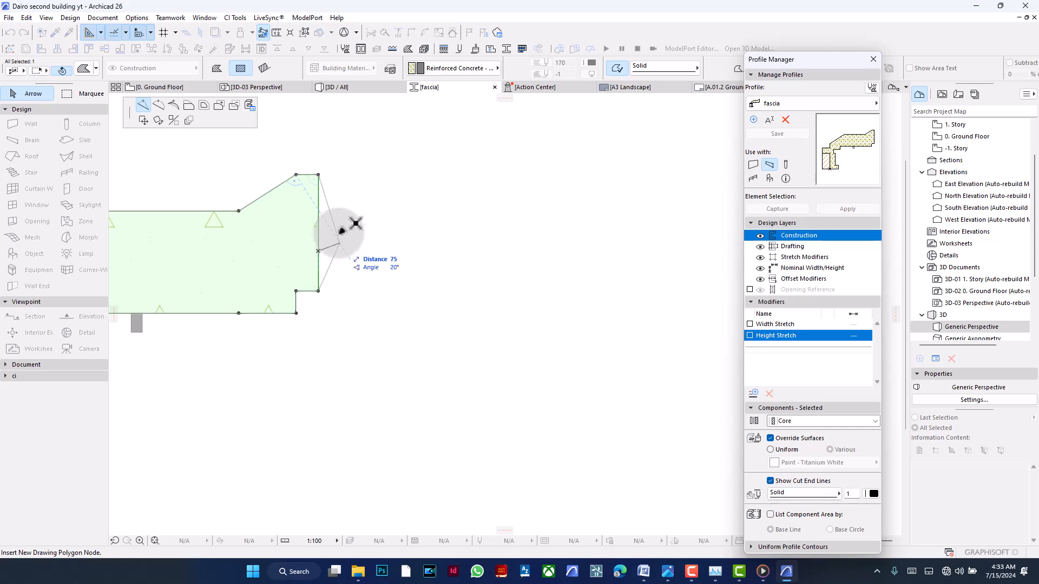
click(160, 105)
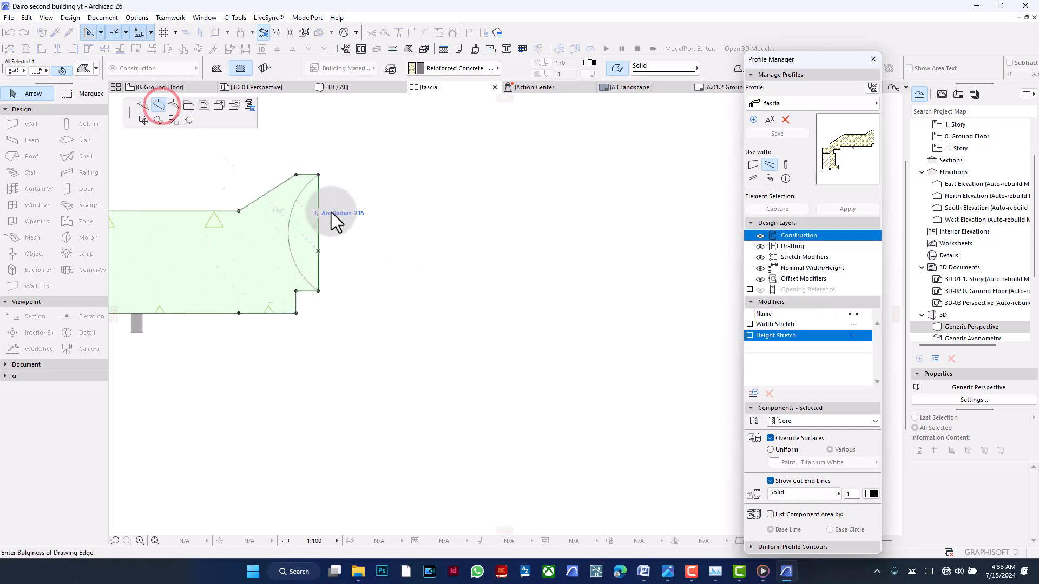
click(353, 236)
click(414, 232)
click(765, 134)
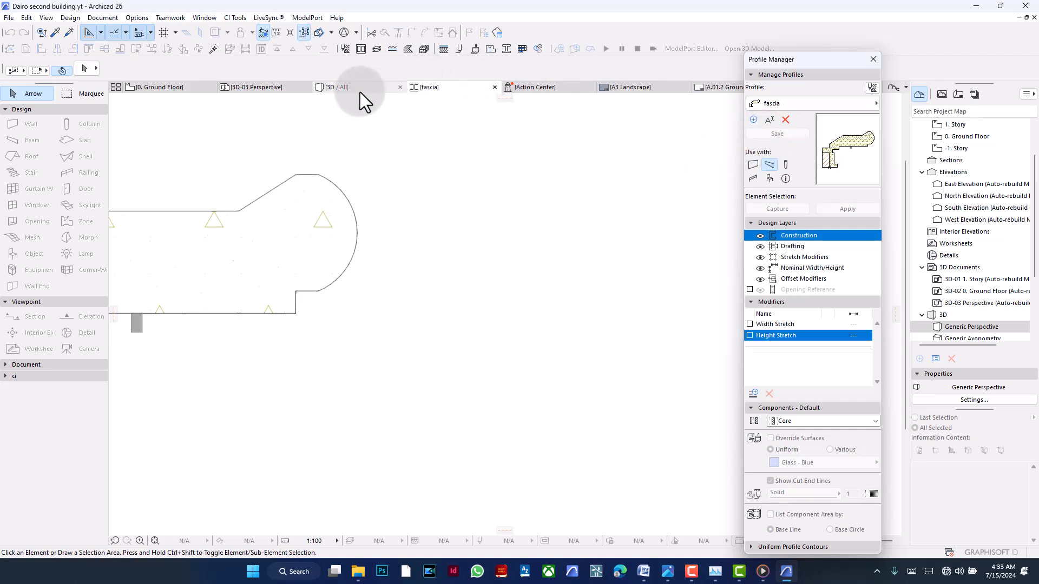
- Return to the 3D view and examine the rounded fascia along the eaves from the corner and the balcony side
click(359, 92)
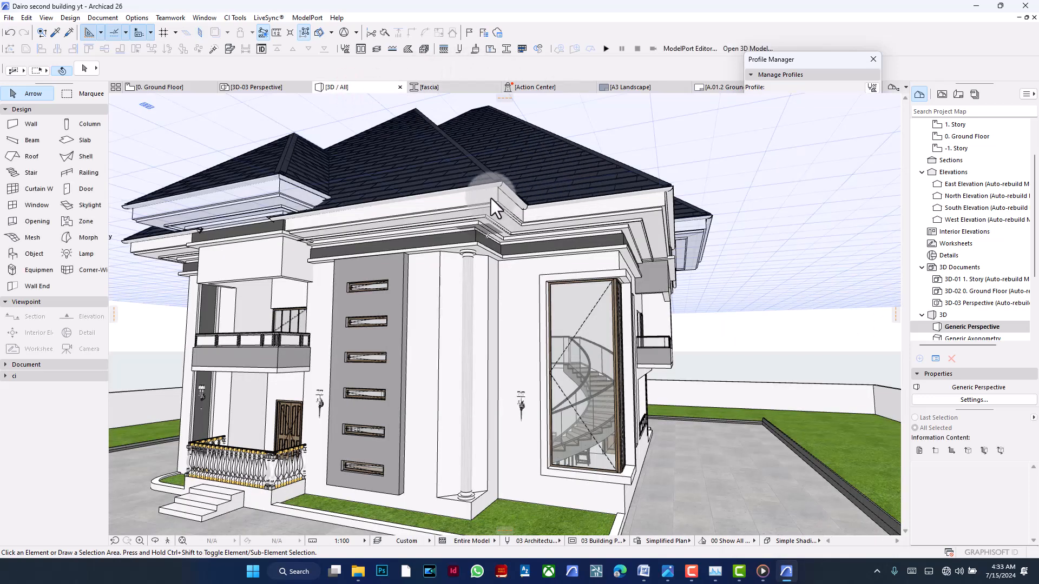
shift+middle_drag(528, 193, 426, 209)
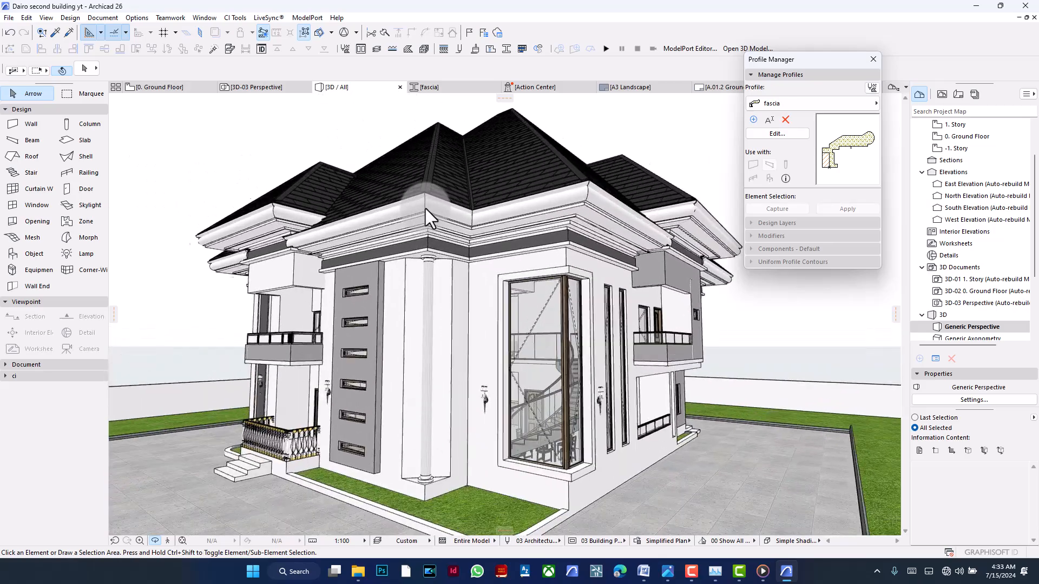
scroll(425, 208, up, 2)
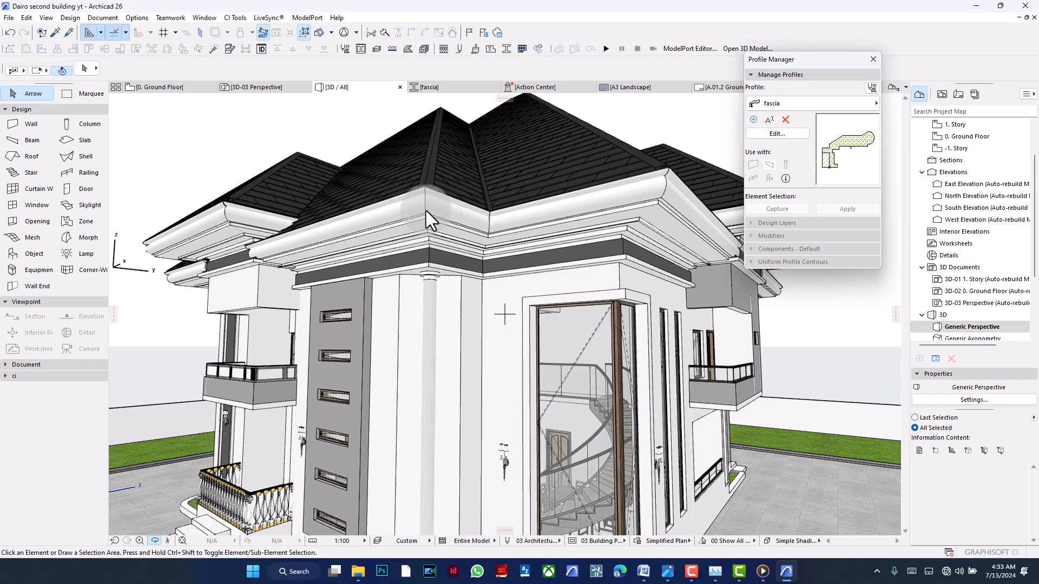
scroll(573, 265, down, 3)
shift+middle_drag(572, 265, 595, 265)
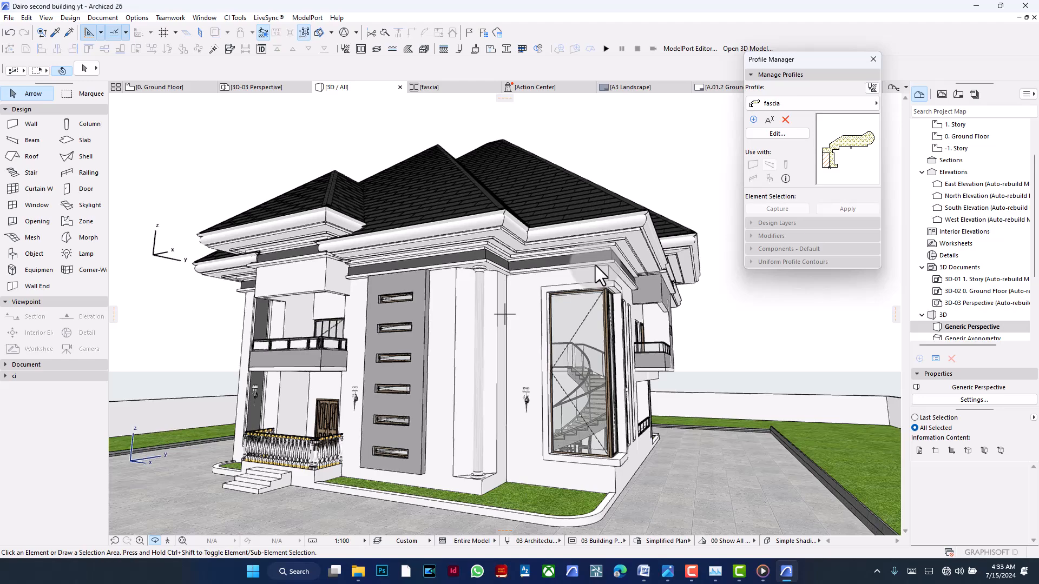
shift+middle_drag(492, 232, 689, 242)
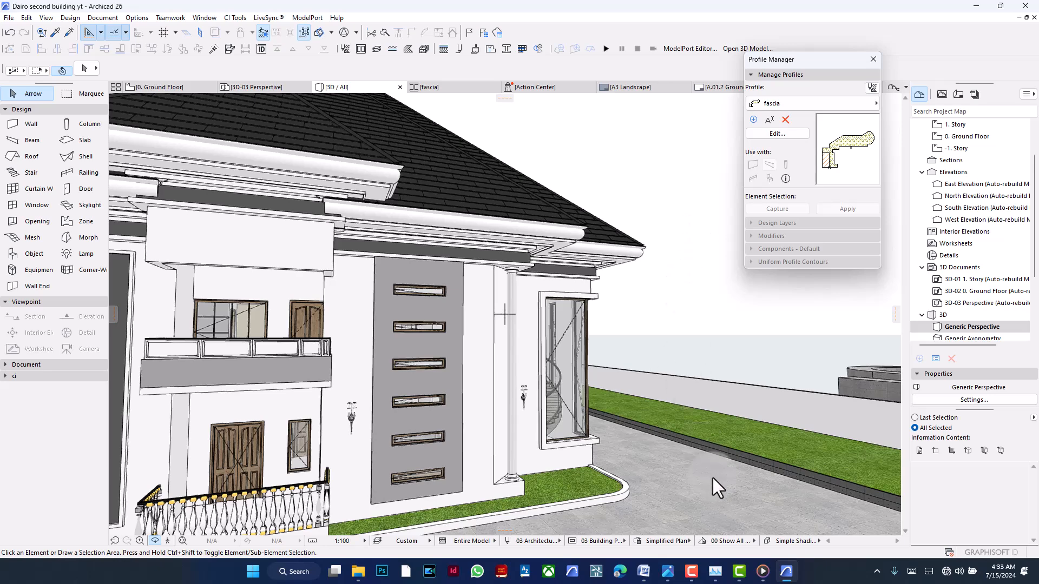
- Orbit around the house to examine the whole exterior, the eaves from below and the grooved grey projecting wall
click(694, 572)
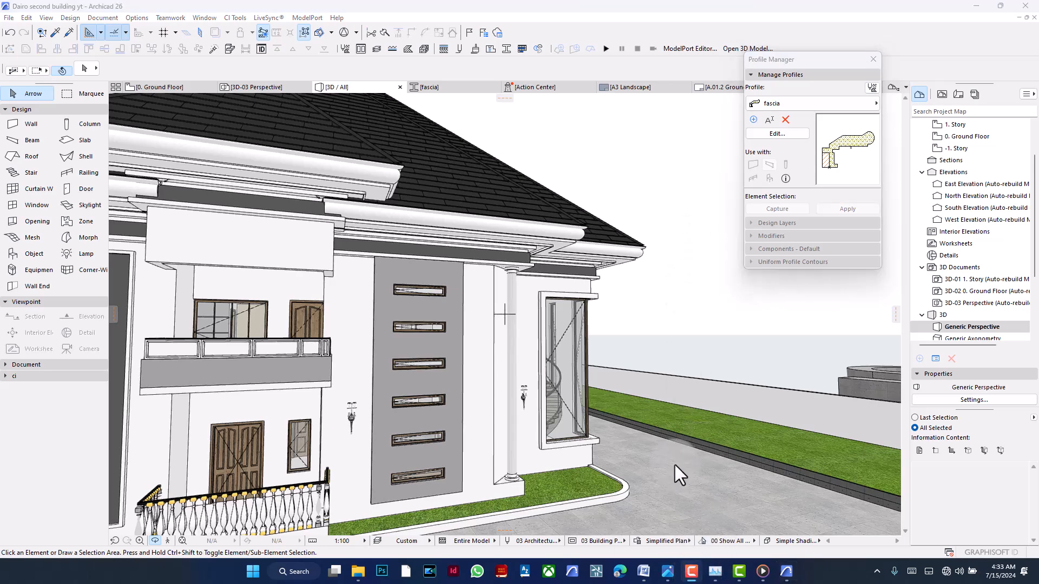
click(635, 351)
drag(627, 359, 383, 355)
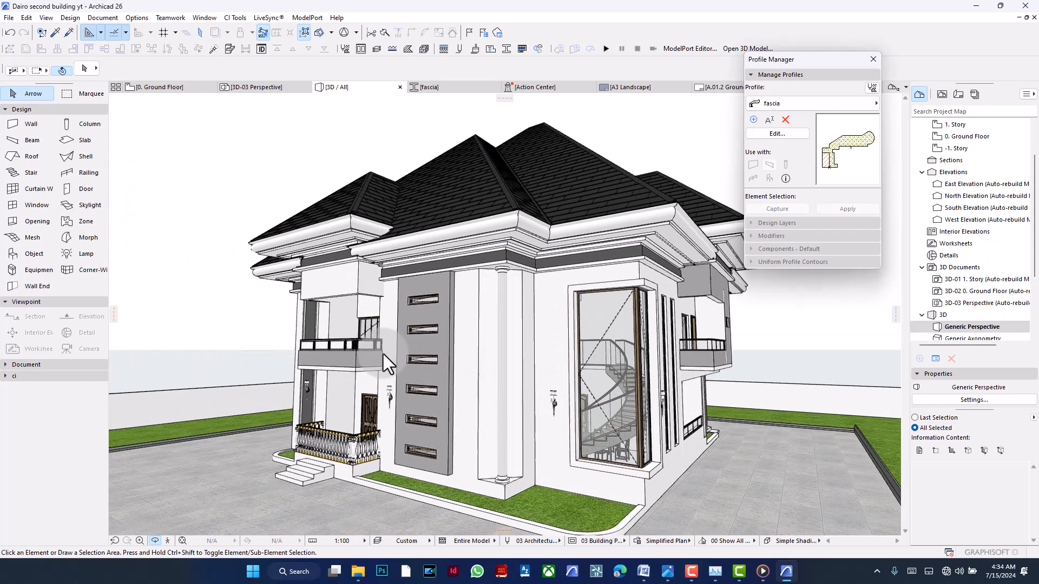
scroll(525, 390, down, 6)
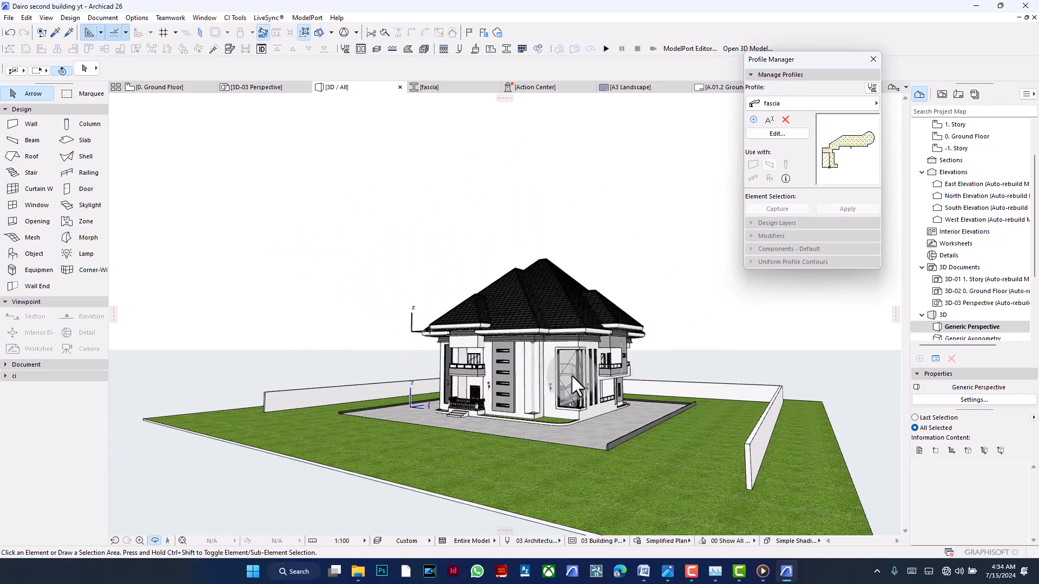
scroll(570, 376, up, 8)
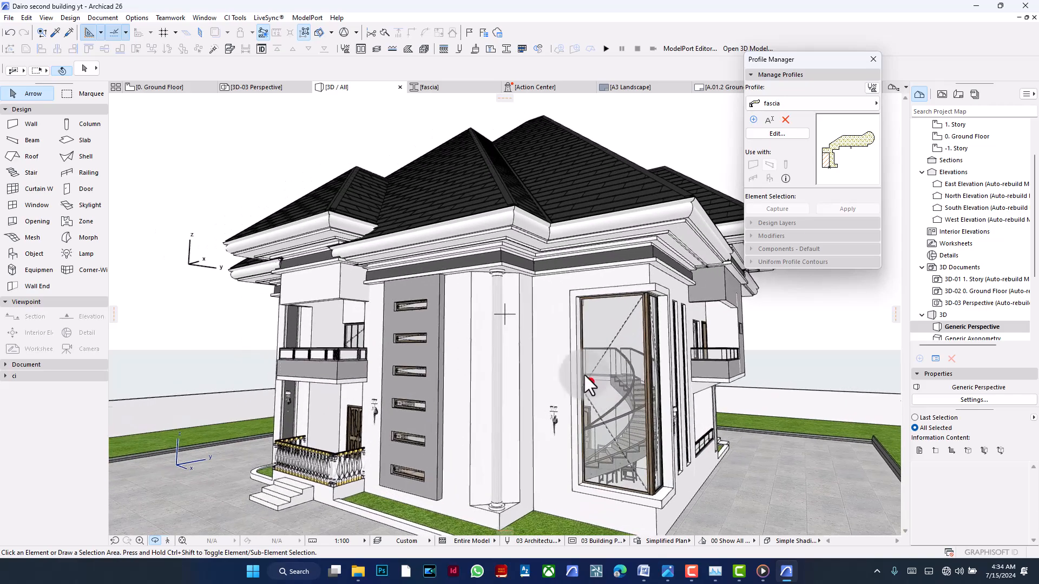
scroll(573, 368, up, 2)
drag(619, 379, 556, 334)
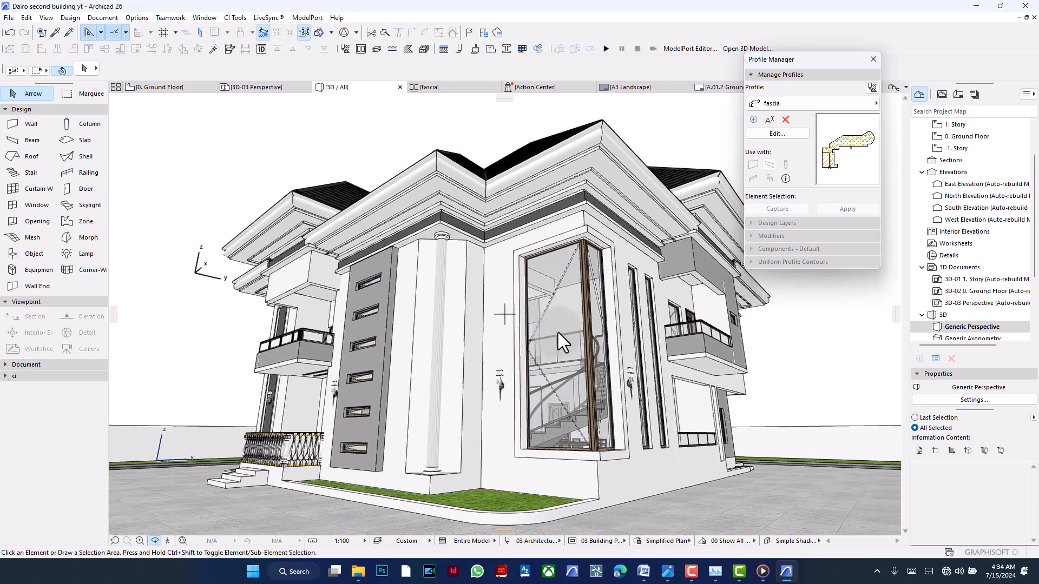
drag(580, 330, 549, 390)
scroll(550, 388, down, 3)
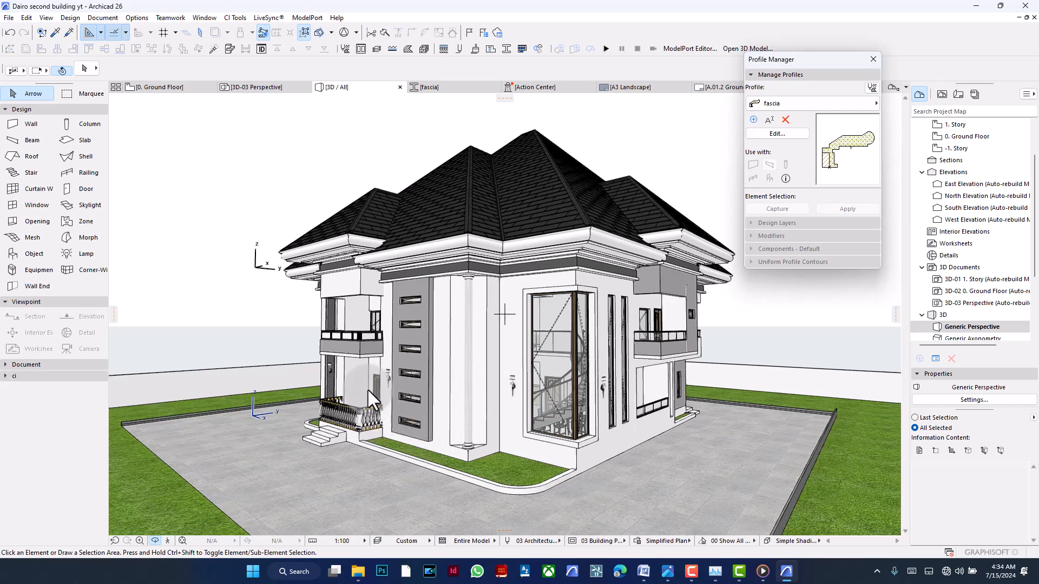
drag(281, 342, 446, 297)
scroll(583, 339, up, 5)
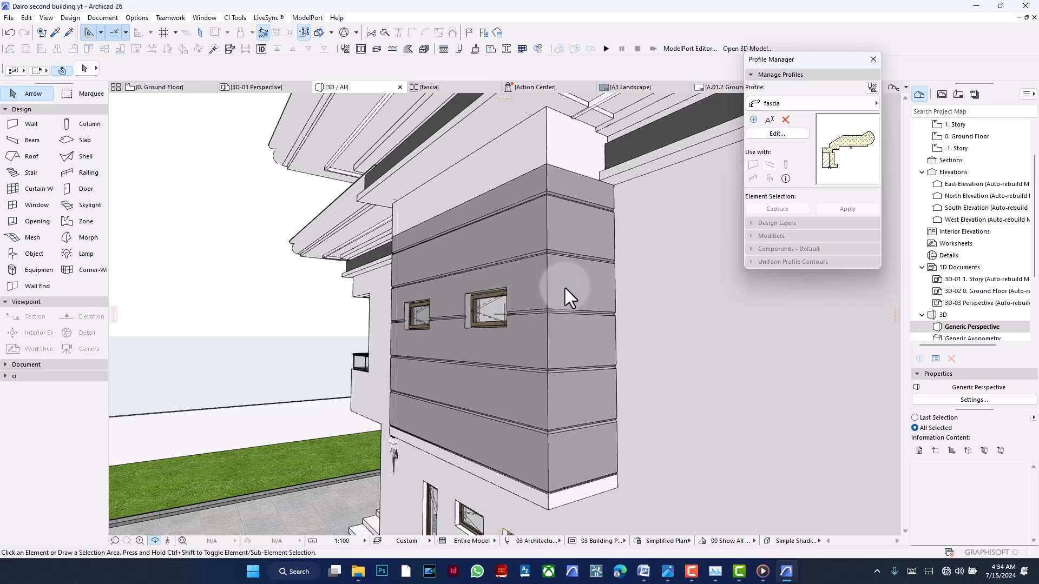
- Try a log wall with the first log shape and a log height of 600 on the upper-floor wall with the tall window
key(Escape)
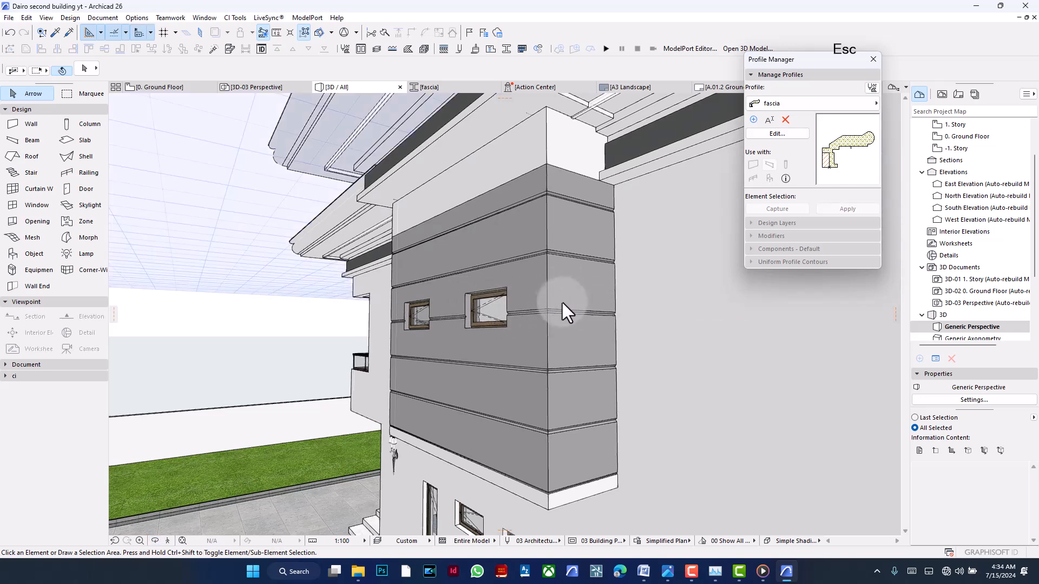
scroll(391, 313, down, 6)
click(578, 314)
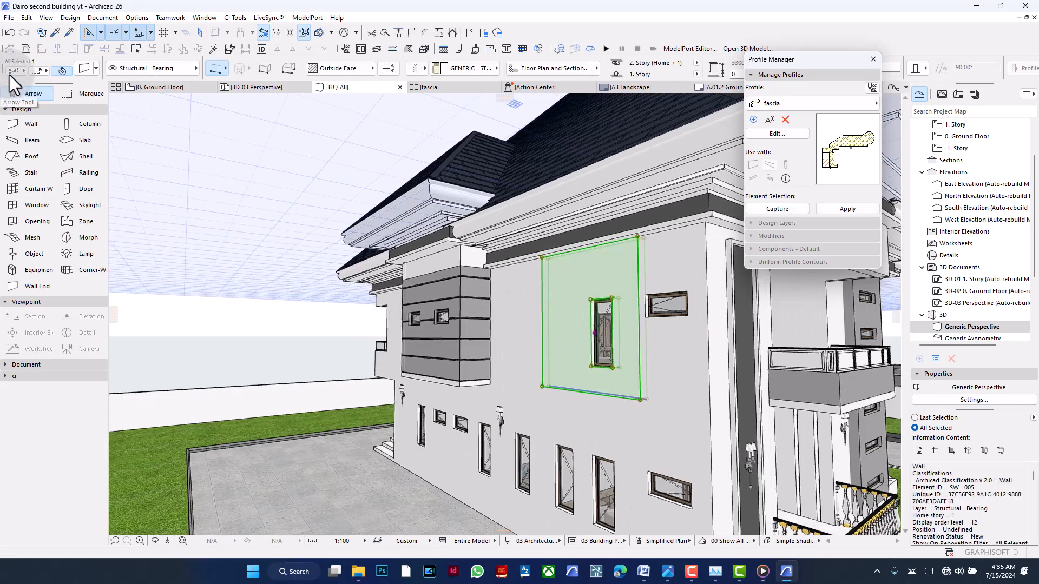
click(83, 68)
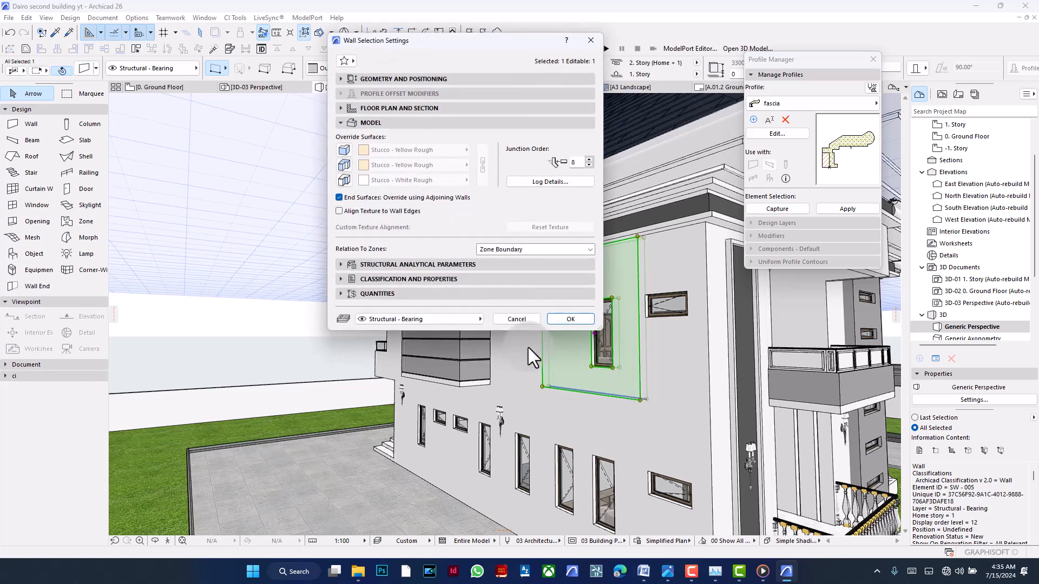
click(573, 183)
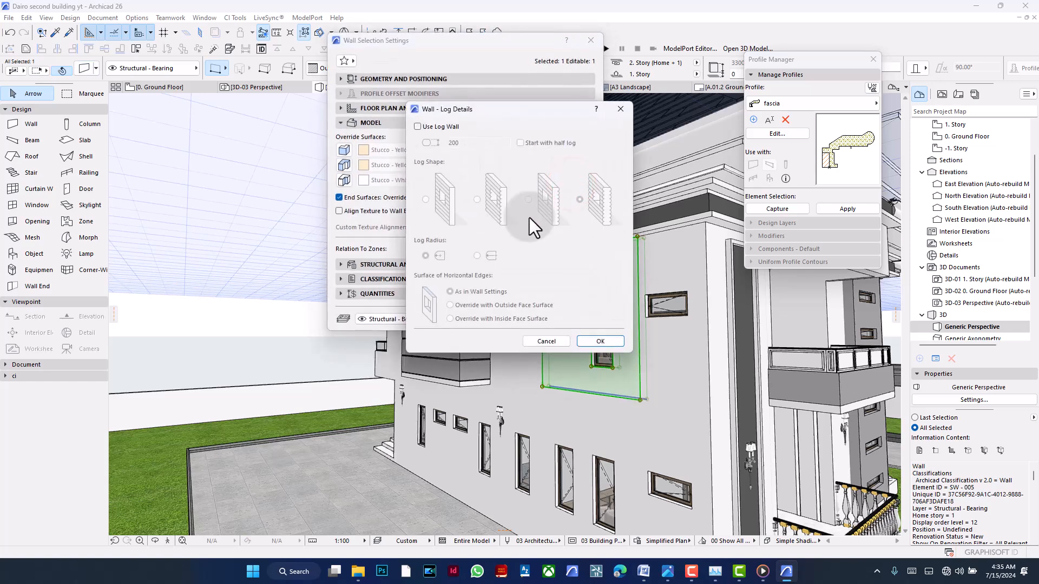
click(439, 128)
click(425, 200)
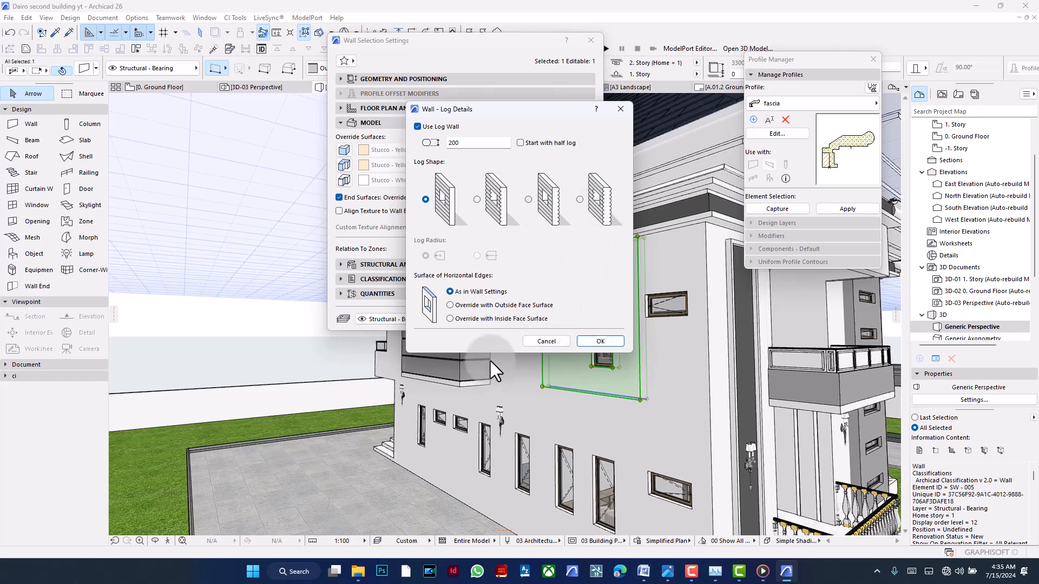
double_click(463, 143)
text(600)
click(619, 342)
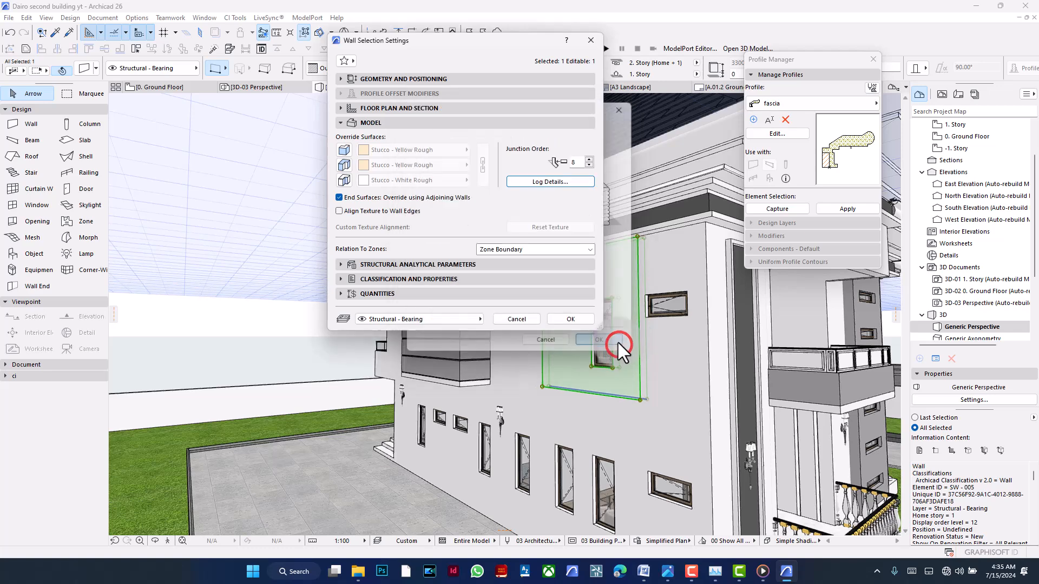
click(567, 322)
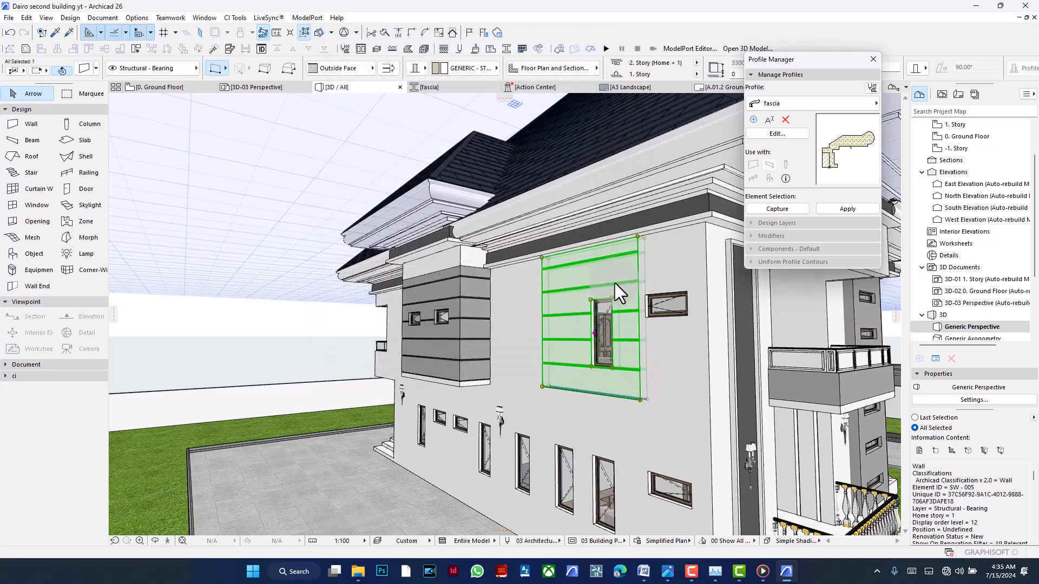
scroll(624, 275, up, 3)
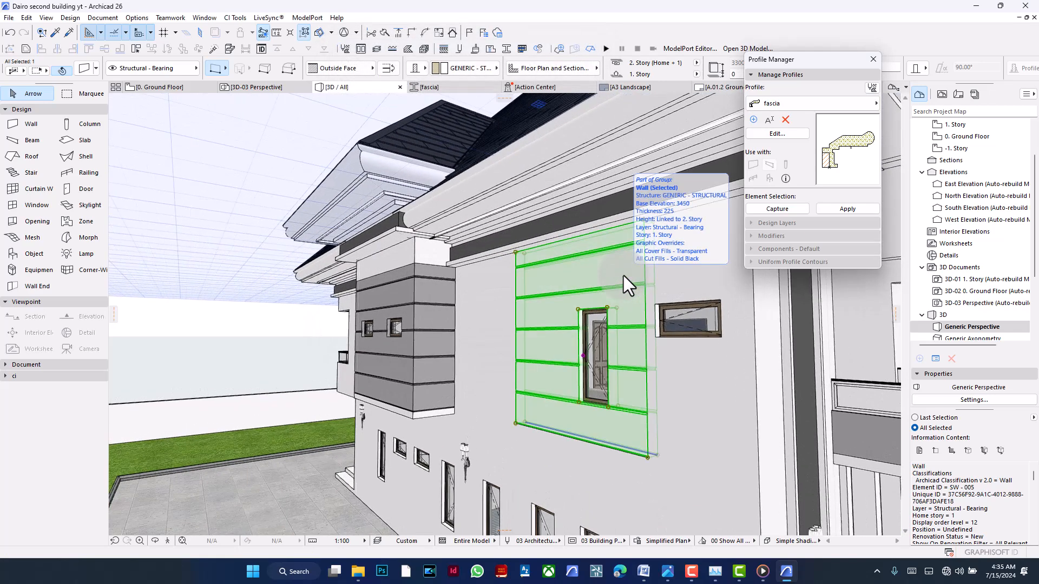
- Undo the log wall change and clear the wall selection
key(ctrl+z)
click(265, 317)
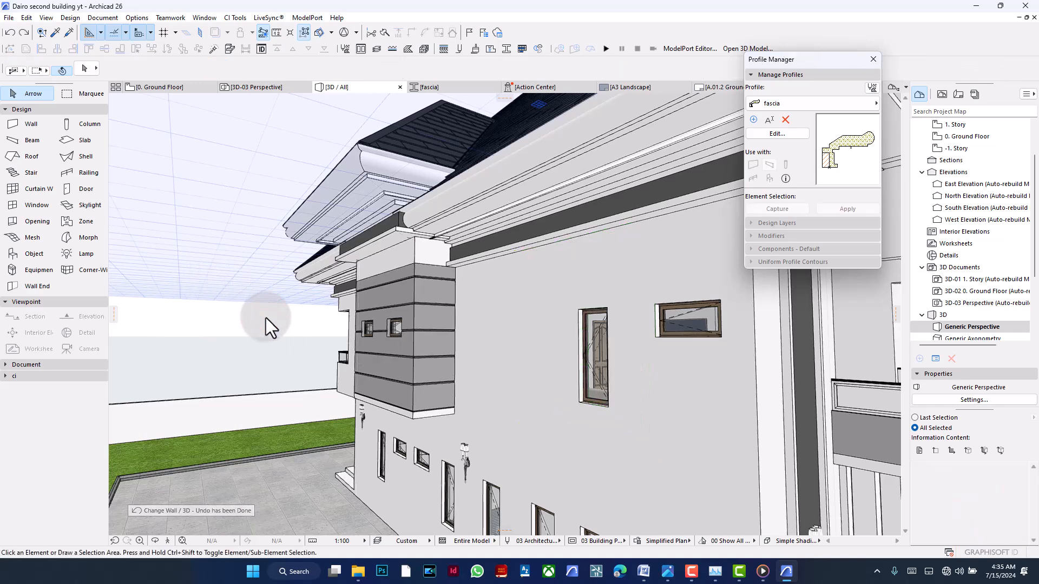
- Examine the projecting wall's grooves from inside the house, then view the whole exterior again
scroll(416, 334, up, 10)
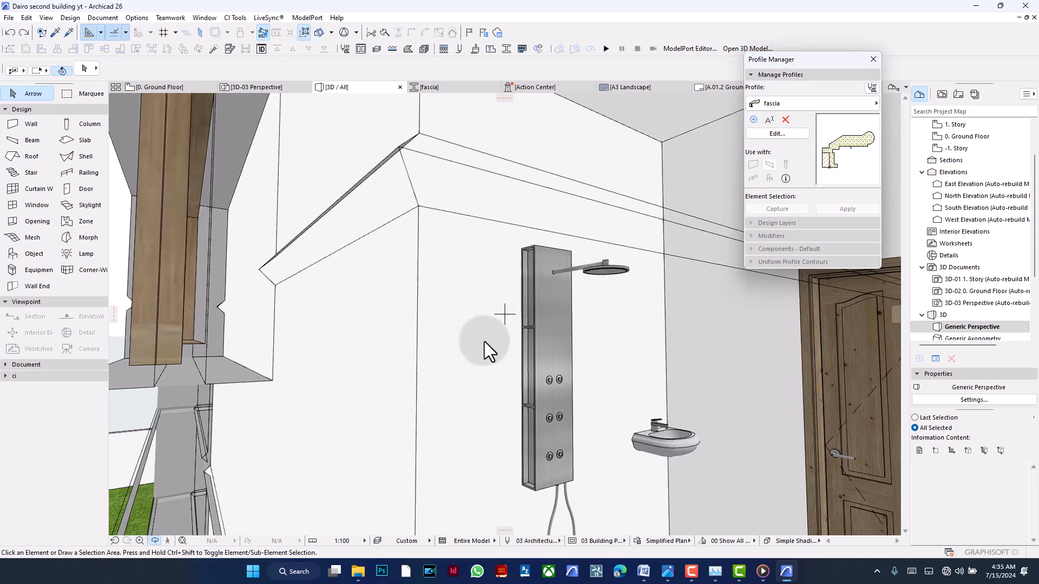
scroll(728, 357, up, 6)
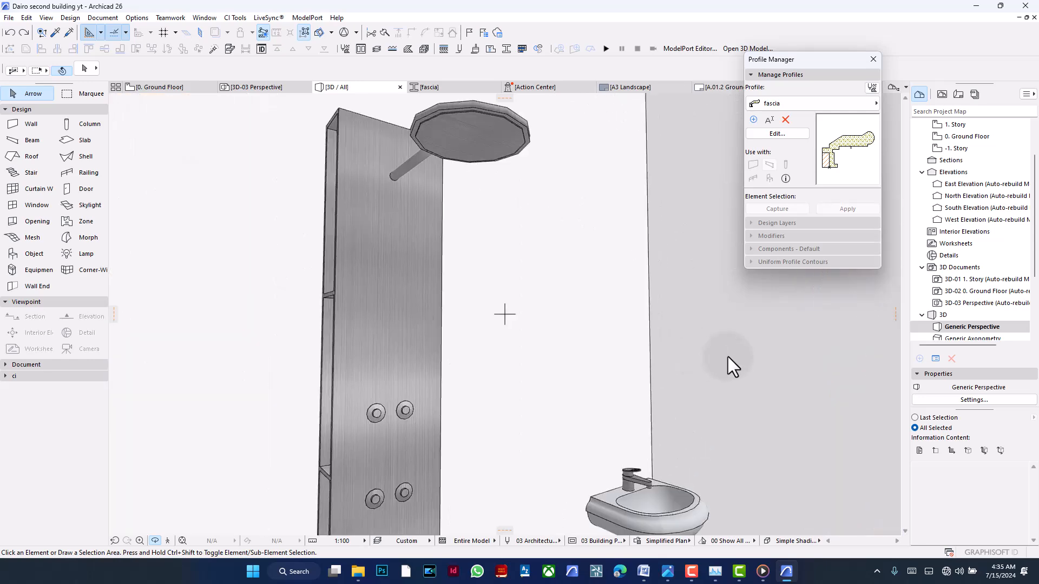
key(Down)
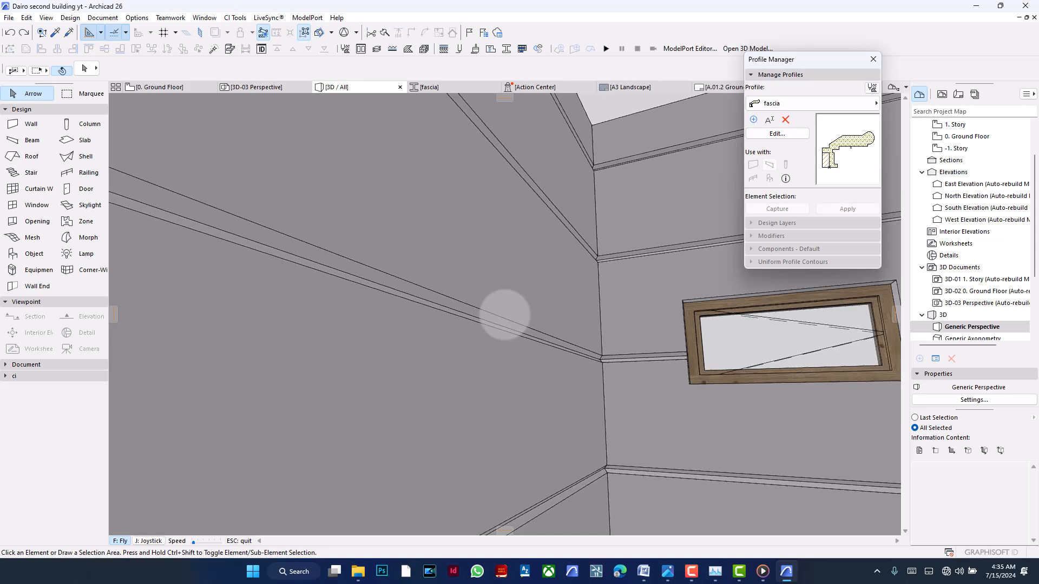
key(Down)
key(Right)
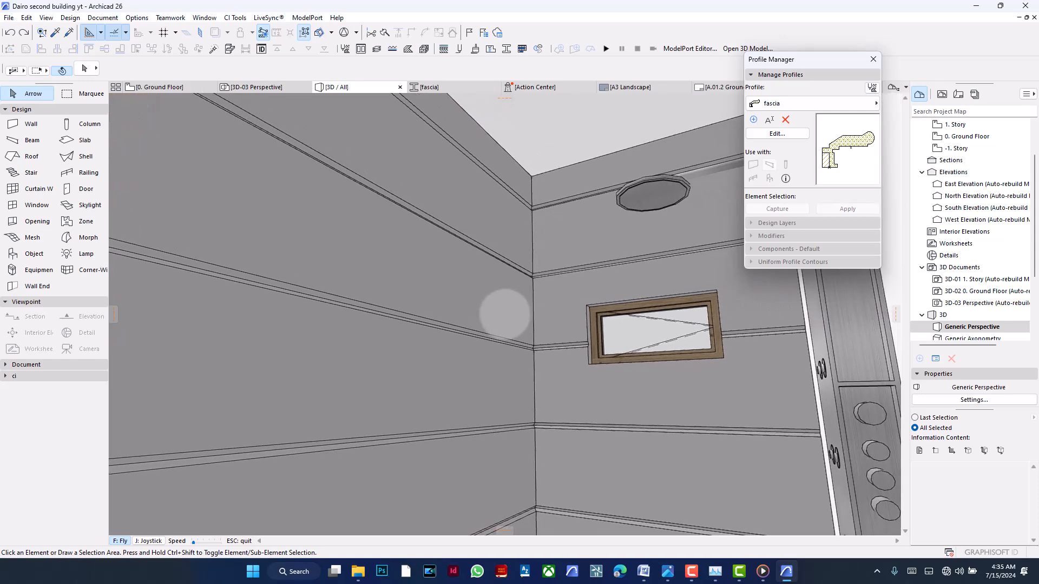
key(Up)
click(504, 313)
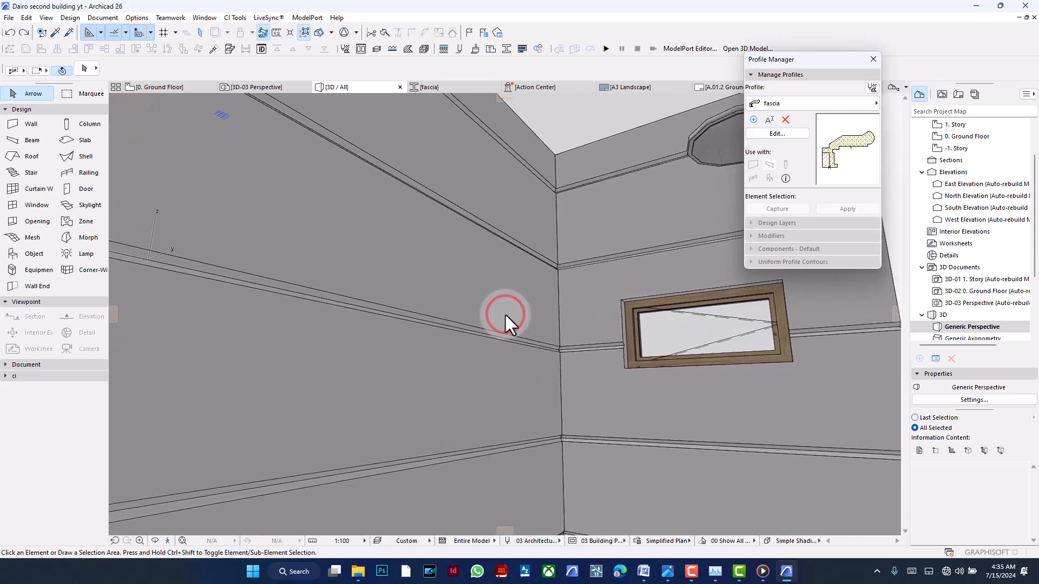
key(o)
drag(449, 308, 726, 326)
scroll(449, 319, down, 3)
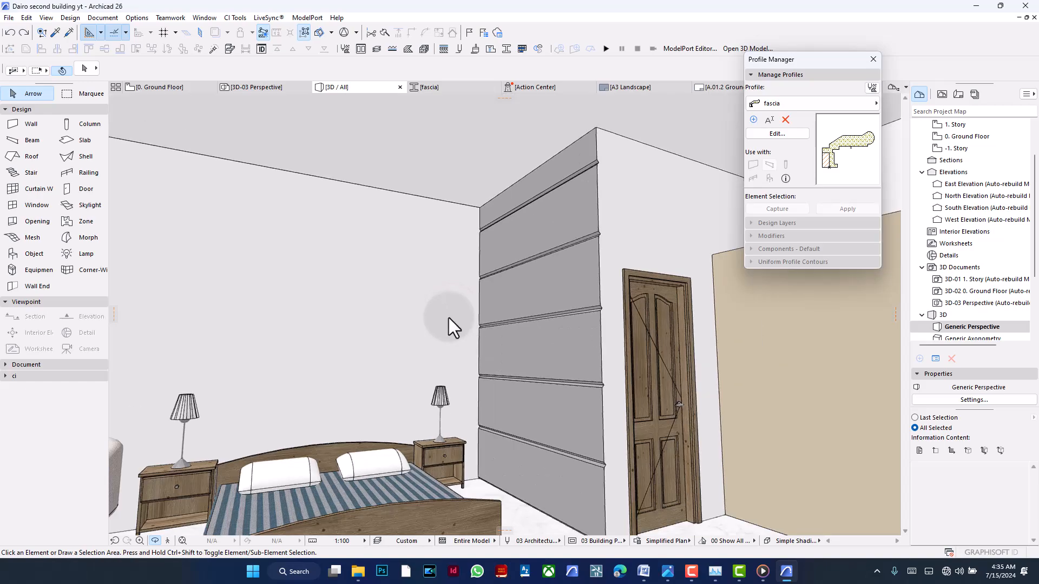
scroll(541, 352, down, 10)
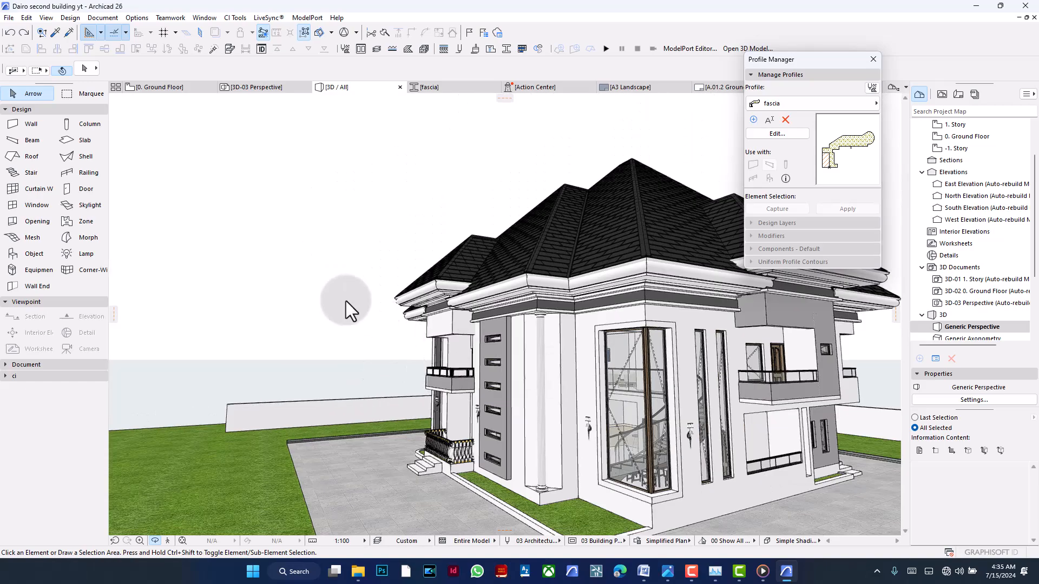
drag(346, 301, 509, 321)
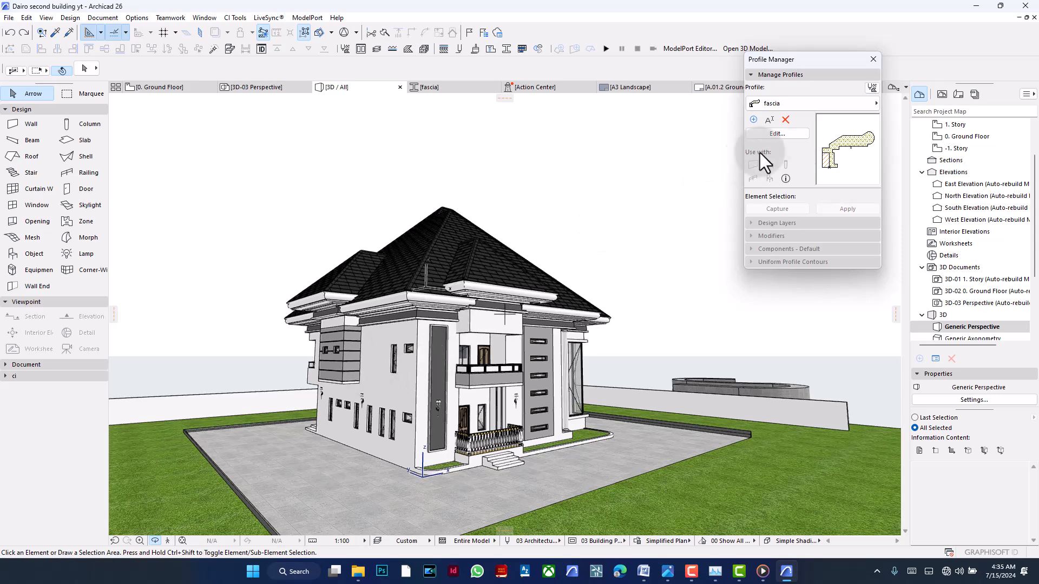
- Create a new blank profile named "Grooved wall" and open it for editing
click(754, 119)
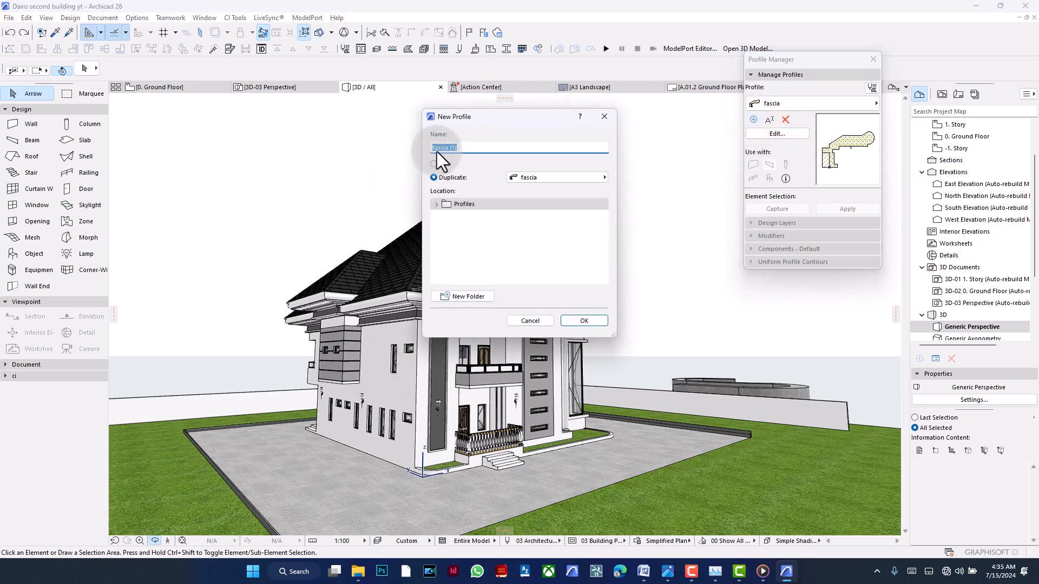
click(433, 164)
click(476, 147)
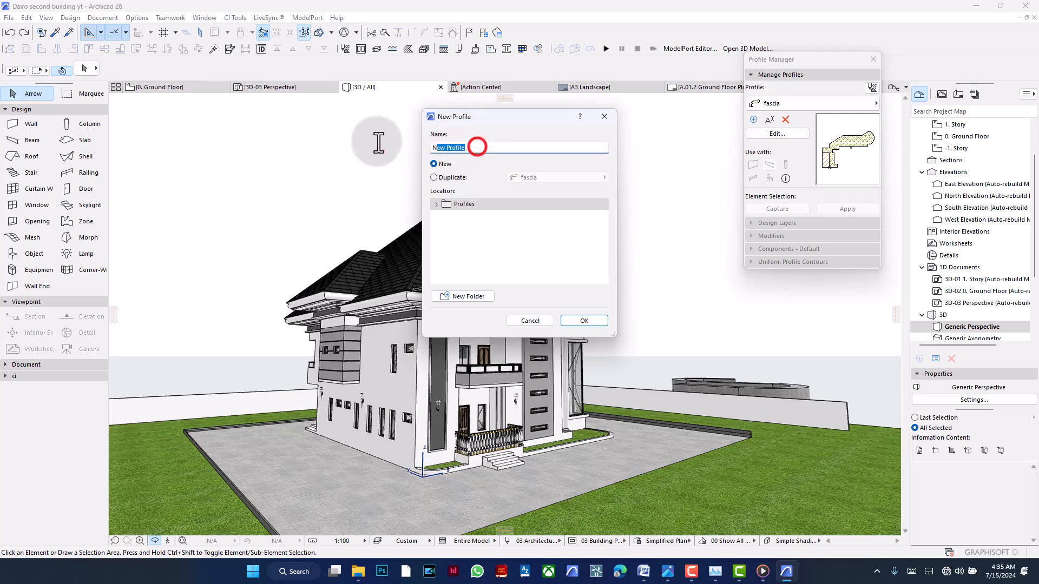
text(Groo)
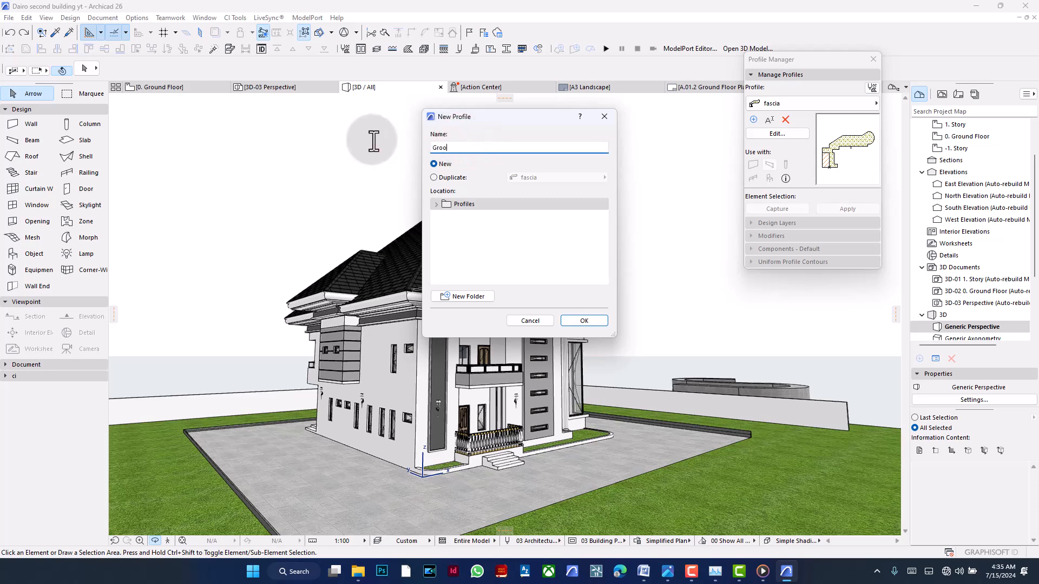
text(ved wall)
click(592, 323)
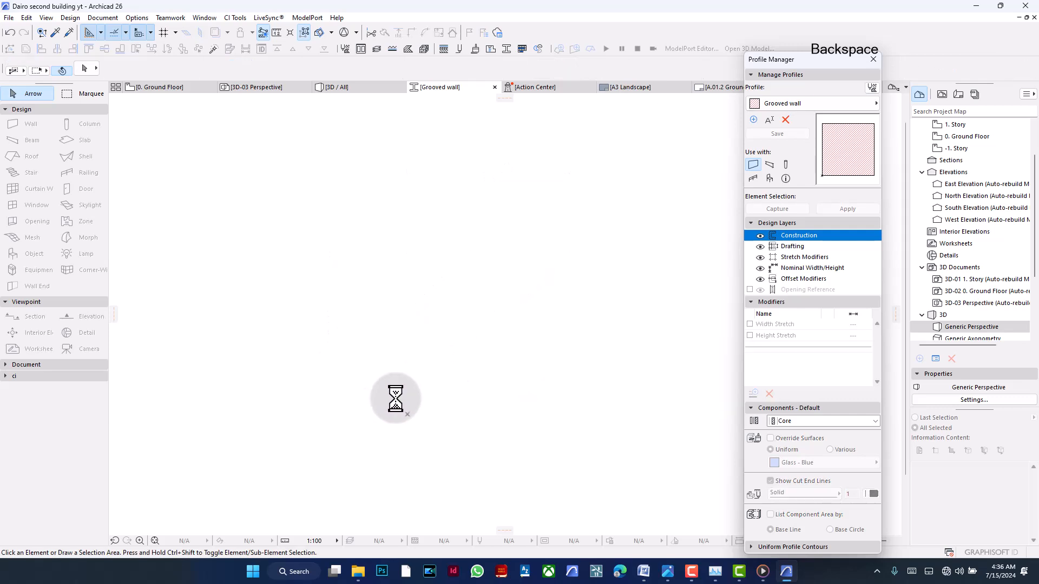
- Draw a rectangular fill 3000 wide and 225 high as the base shape of the wall profile
click(26, 365)
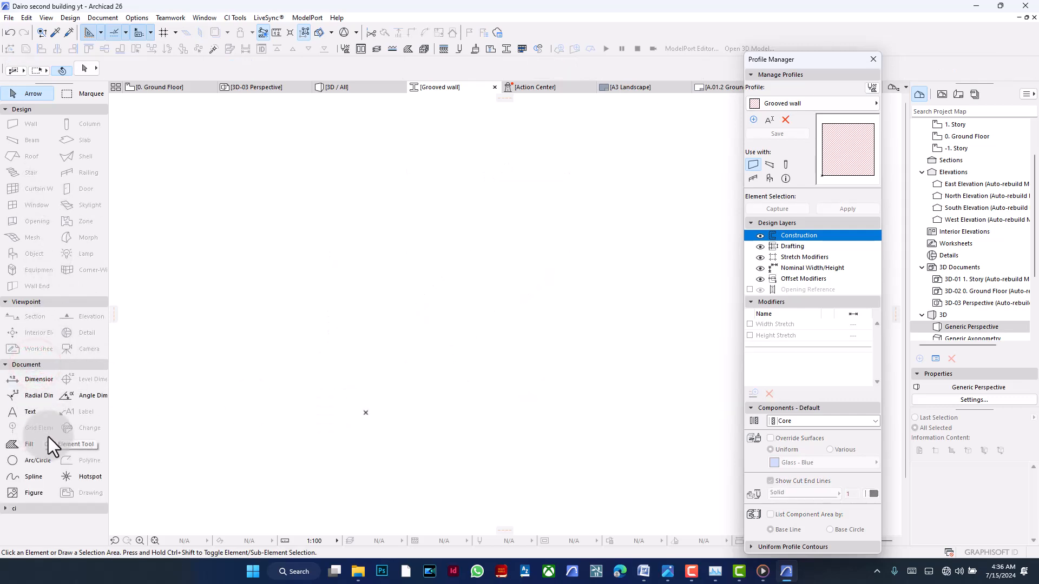
click(17, 445)
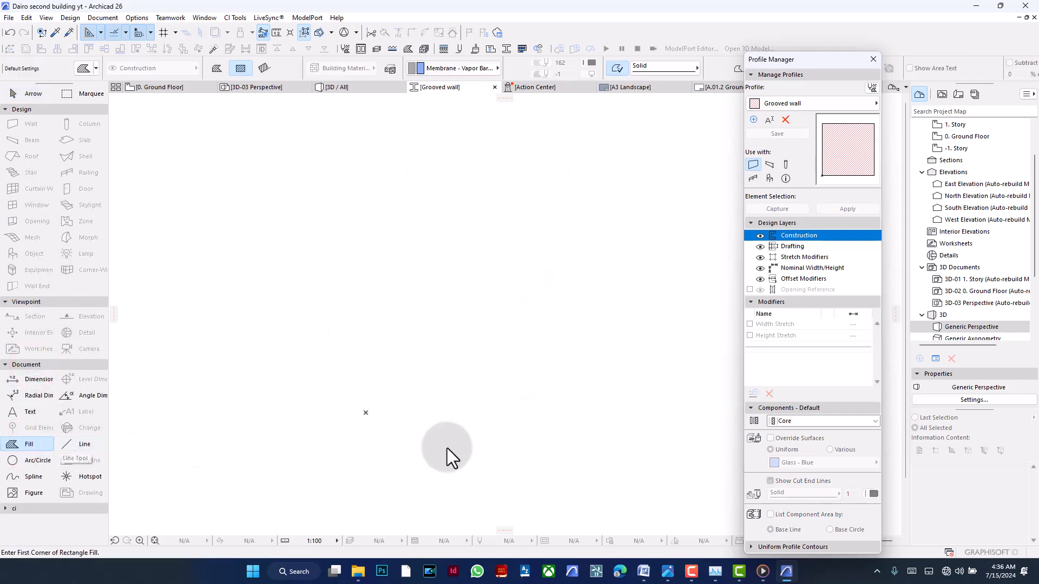
click(420, 435)
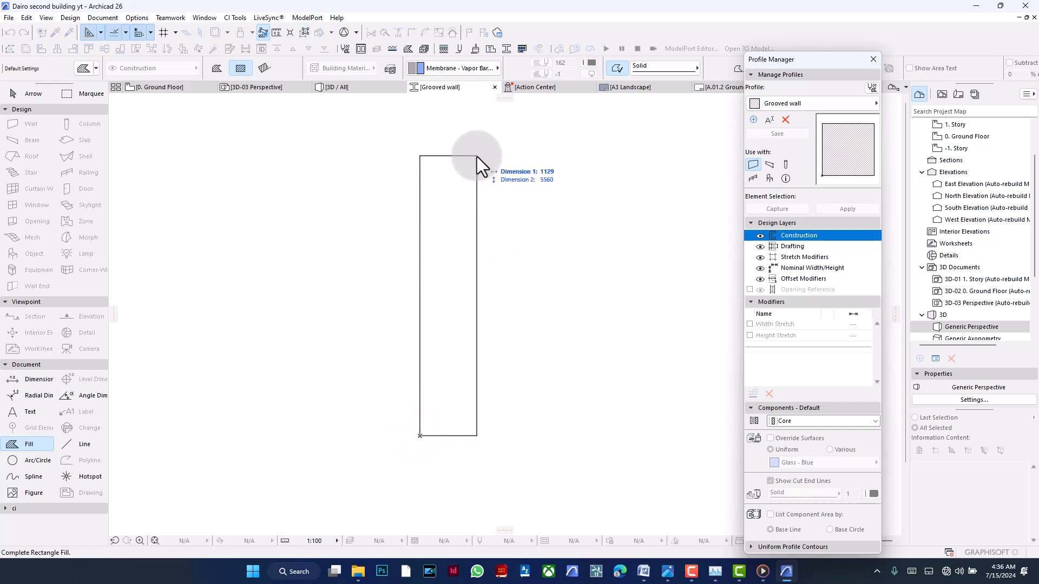
text(3000)
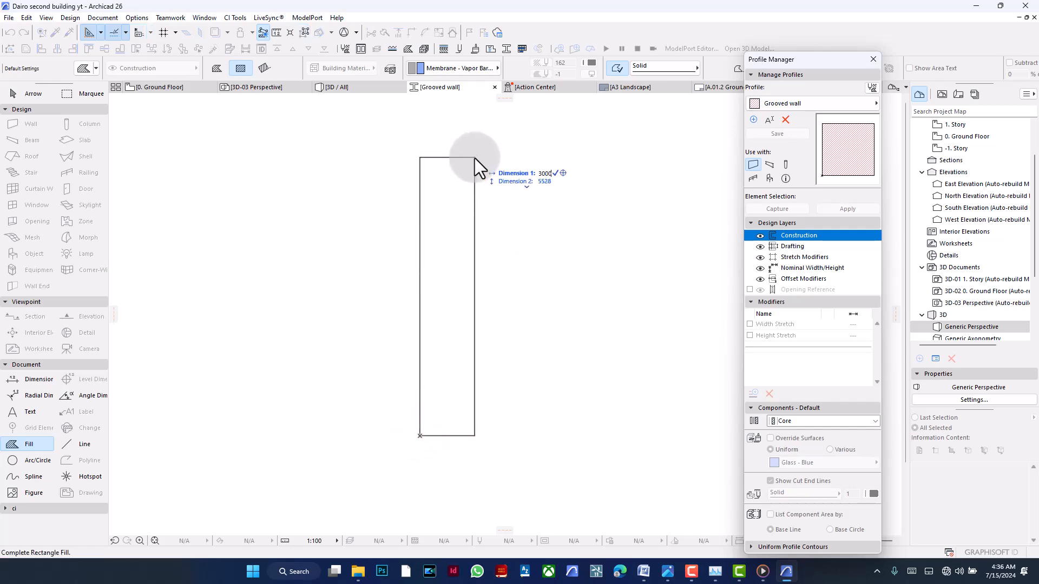
key(Tab)
text(25)
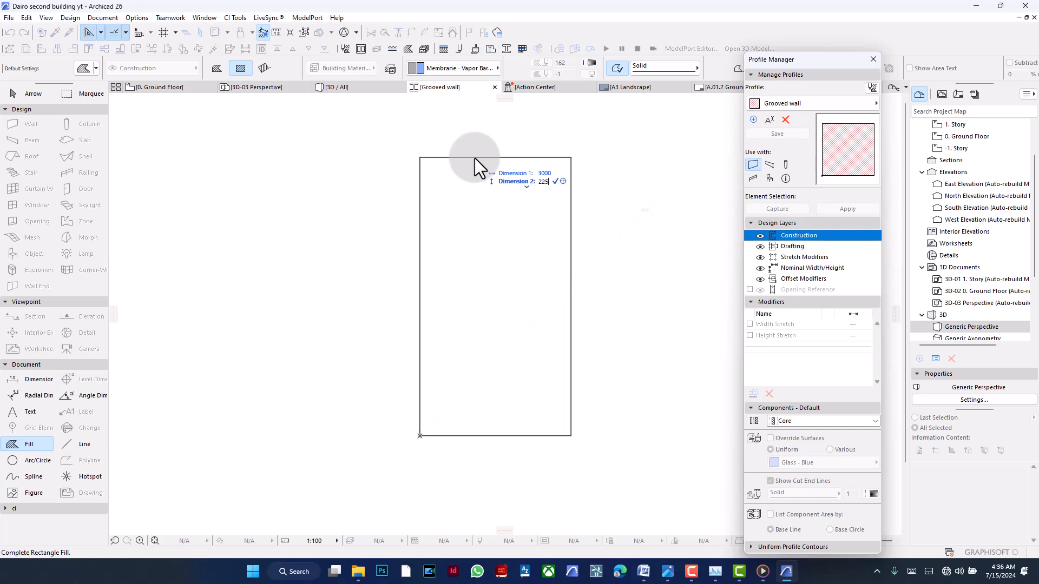
key(Return)
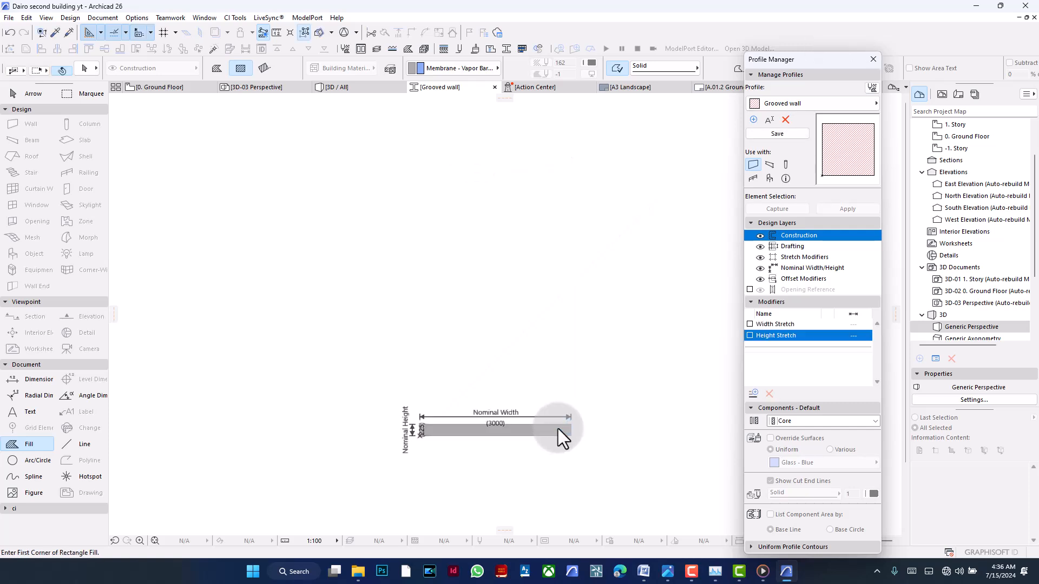
- Mirror a copy of the fill diagonally about its lower corner to make it upright, and delete the horizontal original
shift+click(558, 429)
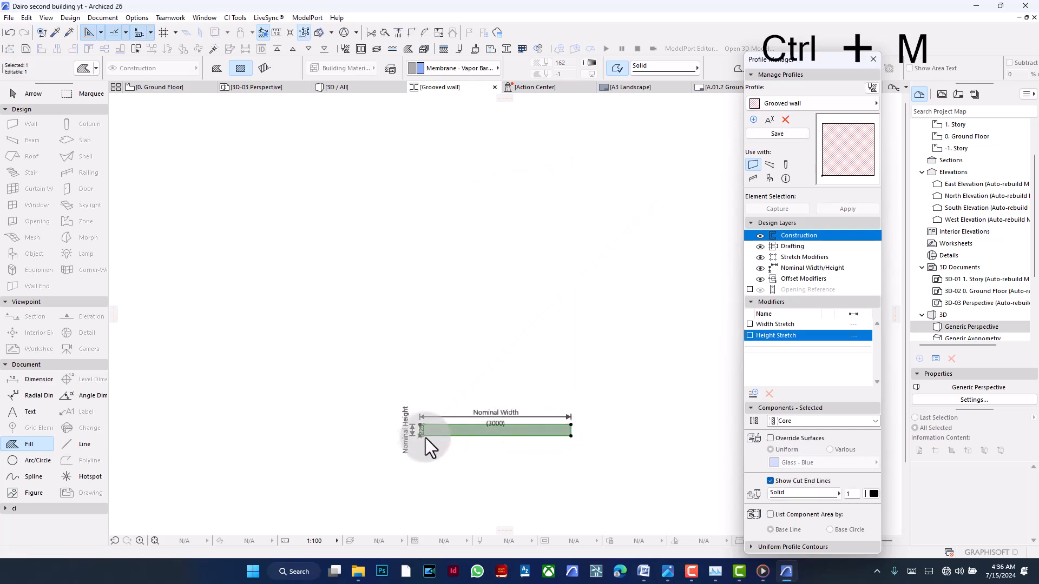
key(ctrl+shift+m)
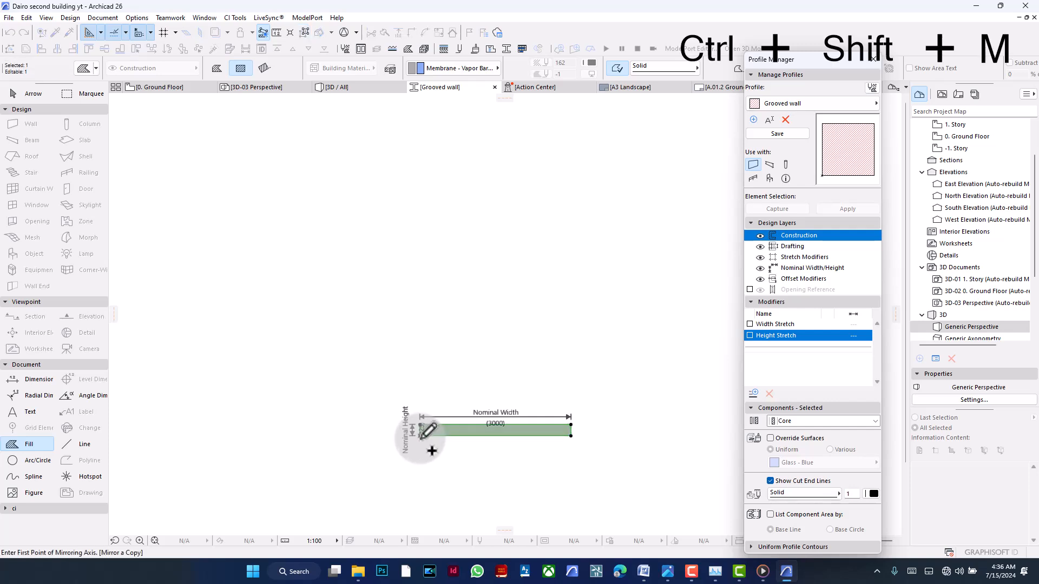
click(421, 435)
click(477, 415)
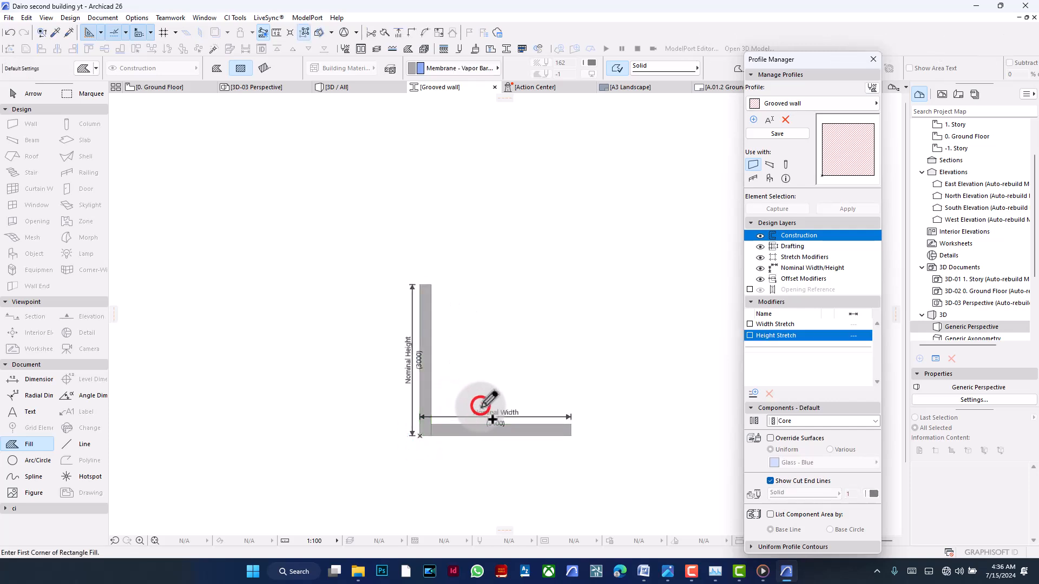
key(BackSpace)
- Set the upright fill's building material to Masonry Block - Structural
scroll(445, 419, up, 3)
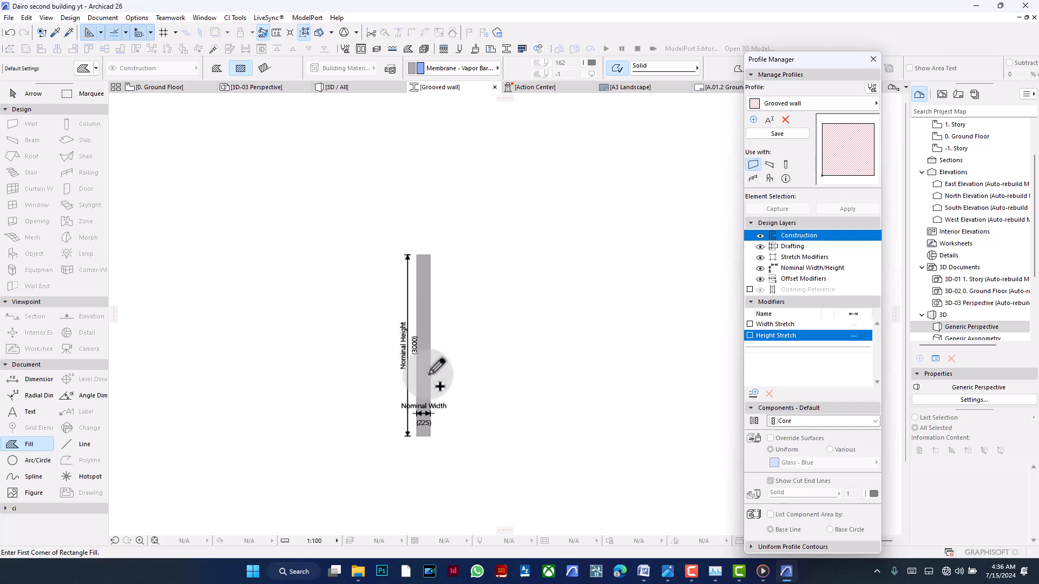
shift+drag(435, 369, 484, 320)
click(447, 70)
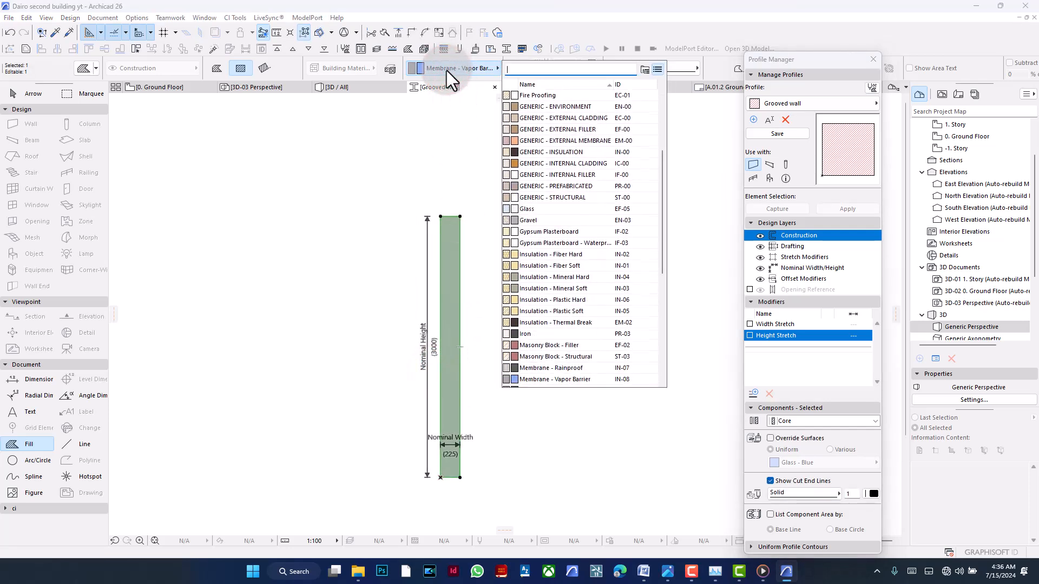
text(mas)
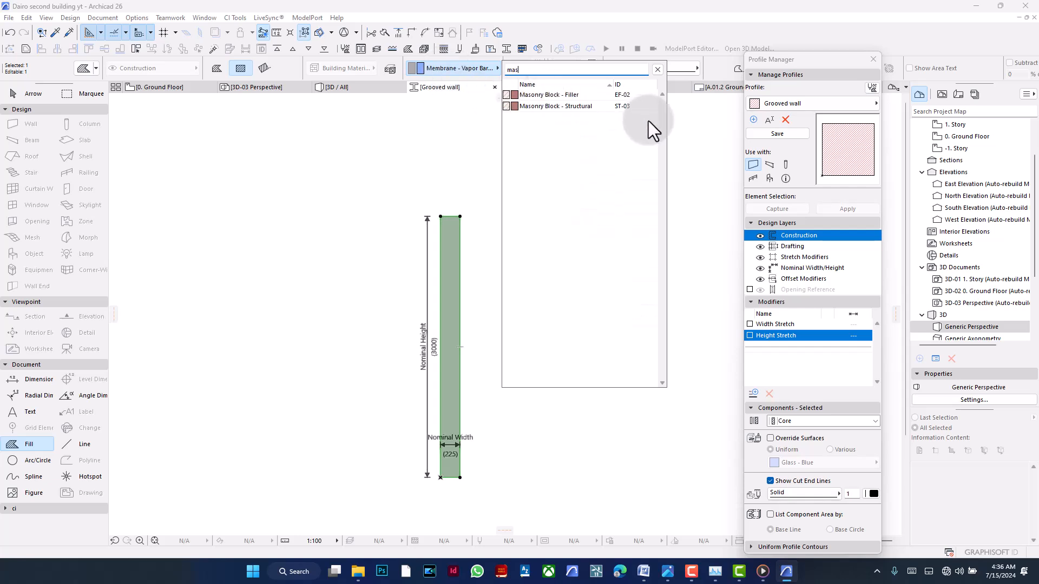
click(605, 107)
click(509, 308)
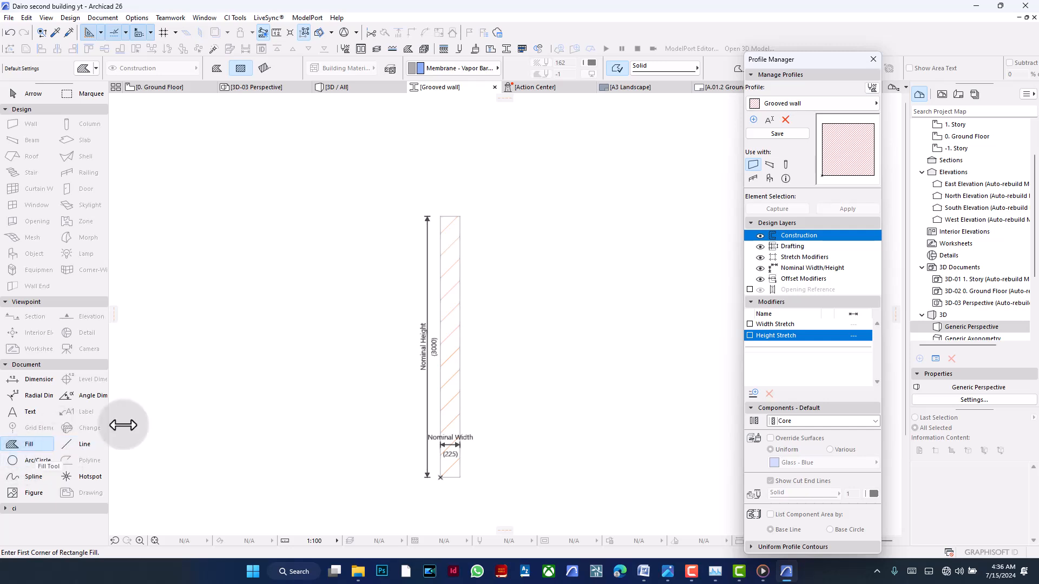
- Draw a small square fill beside the upper end of the wall profile as the groove shape
scroll(446, 210, up, 2)
scroll(445, 210, up, 1)
click(526, 260)
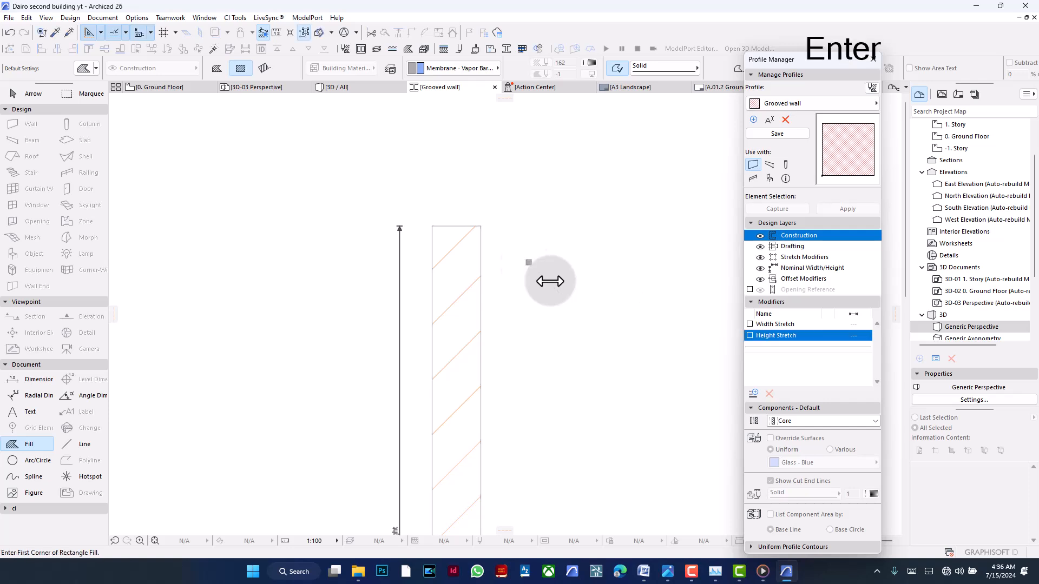
- Align the small square inside the wall profile's upper outer corner, then move it 450 down along the wall face
scroll(518, 225, up, 3)
click(543, 345)
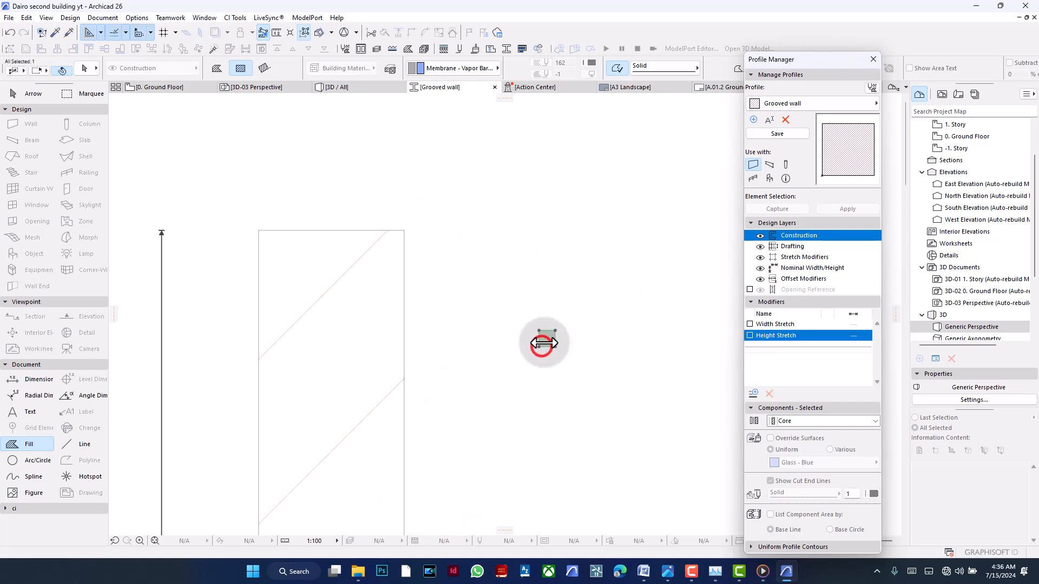
key(ctrl+d)
click(555, 331)
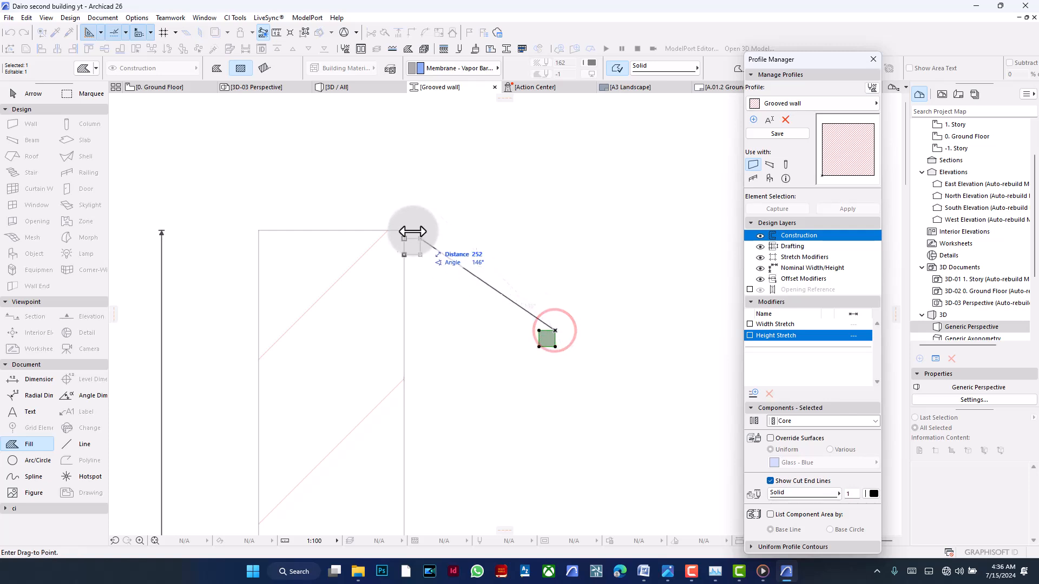
click(404, 230)
key(ctrl+d)
click(464, 230)
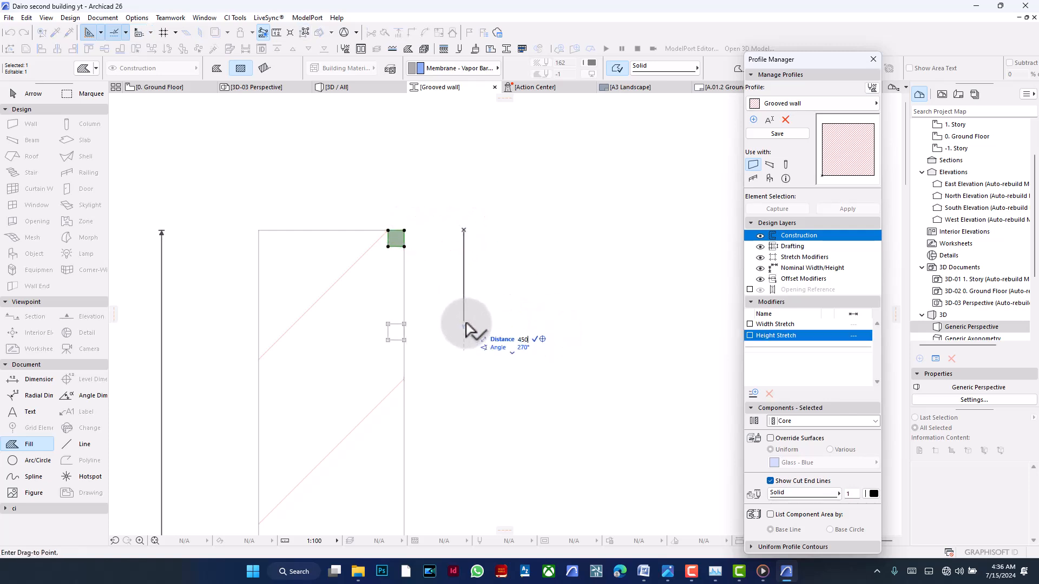
key(Return)
- Multiply the groove square down the wall's outer face with the Spread method at 450 spacing, and clear the selection
scroll(512, 224, down, 7)
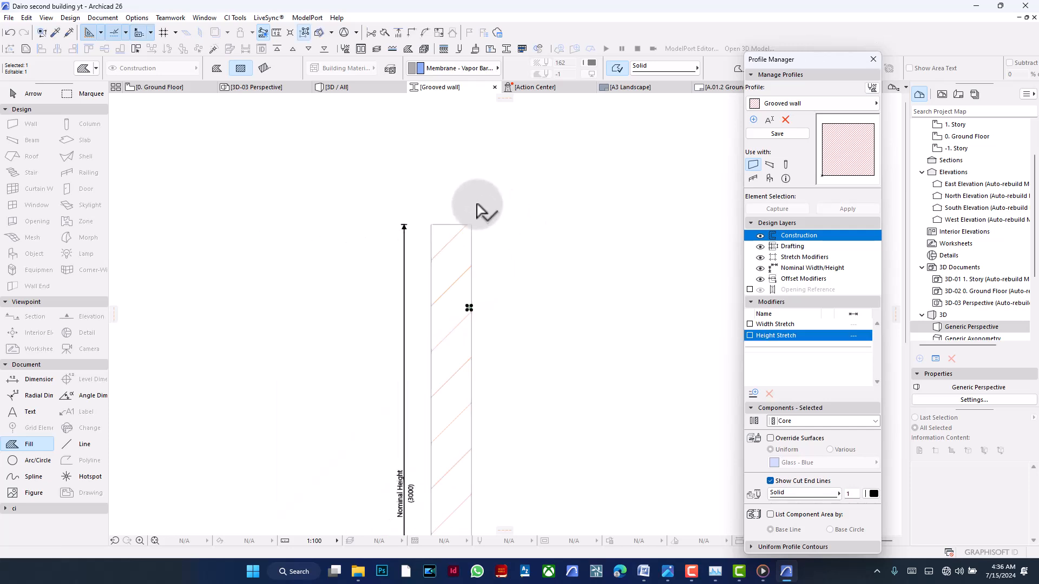
key(ctrl+u)
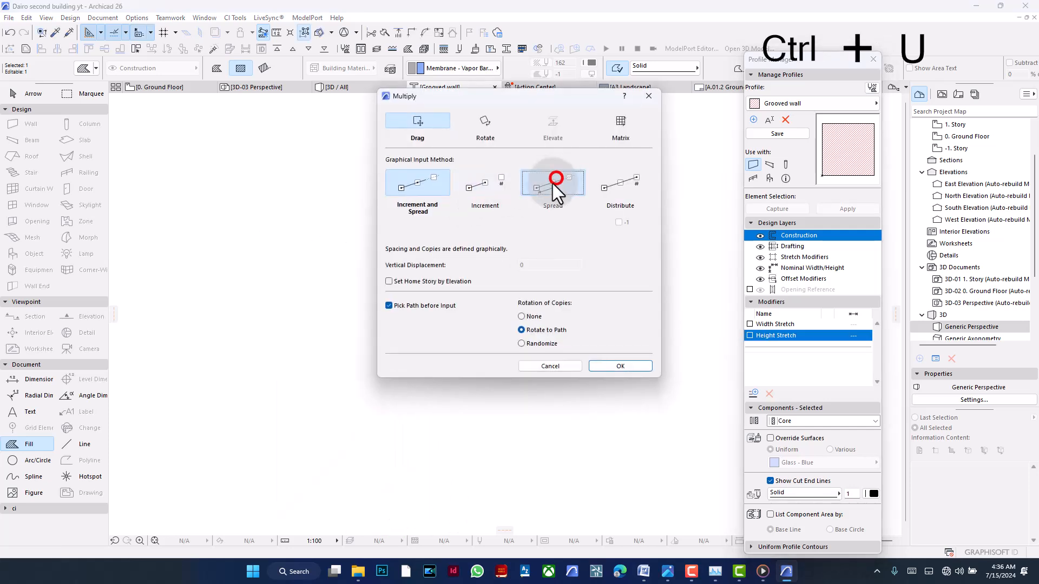
click(555, 181)
double_click(534, 246)
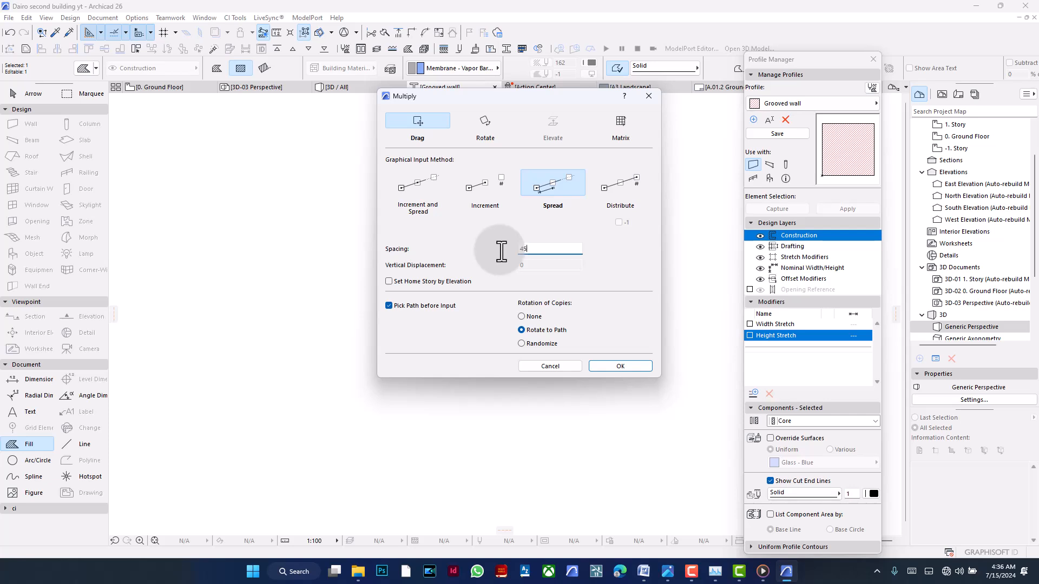
key(Return)
click(489, 235)
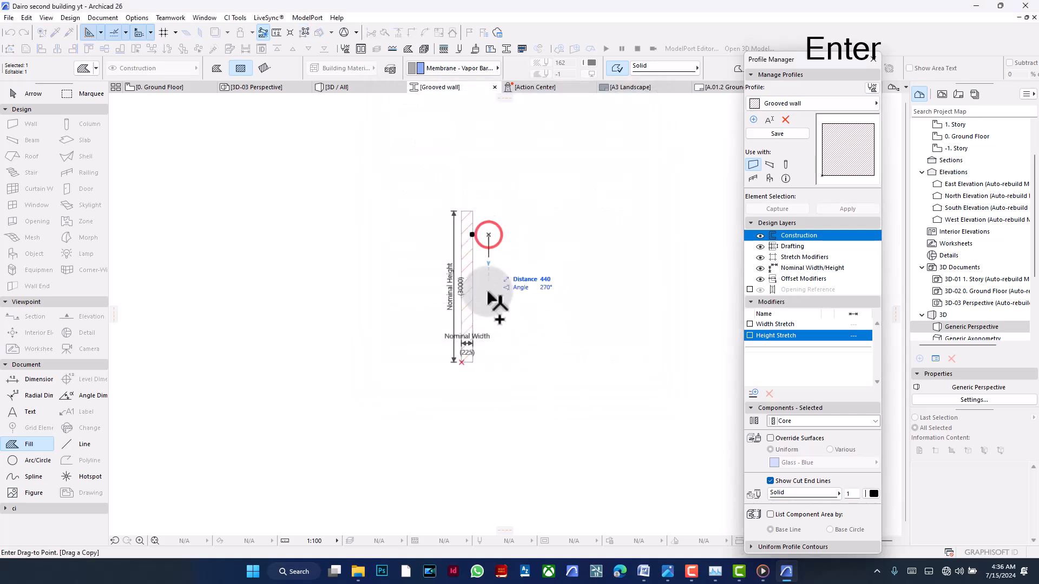
click(487, 368)
click(492, 285)
scroll(481, 241, up, 5)
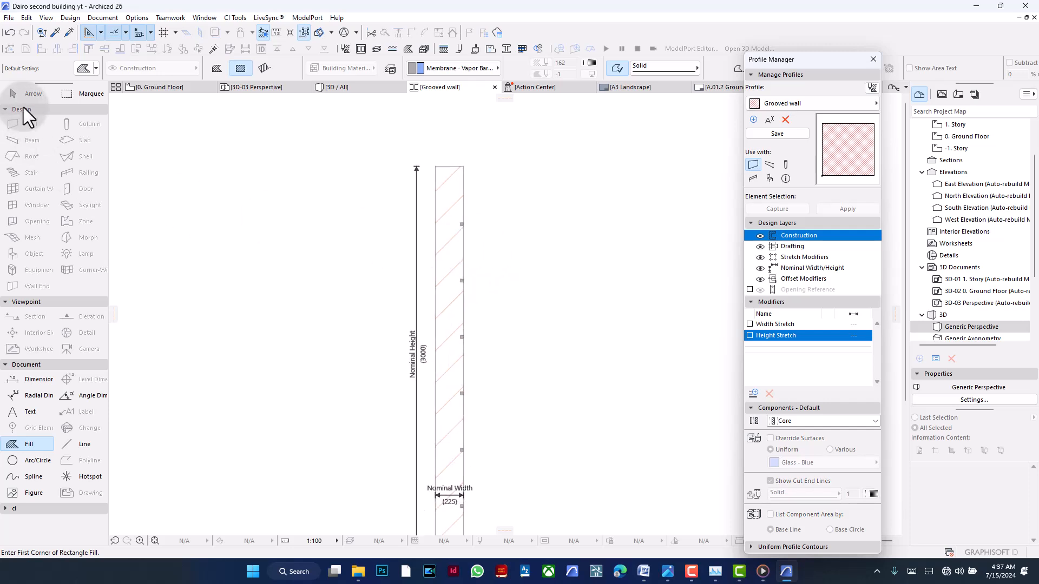
click(21, 94)
scroll(468, 203, down, 2)
scroll(455, 227, up, 2)
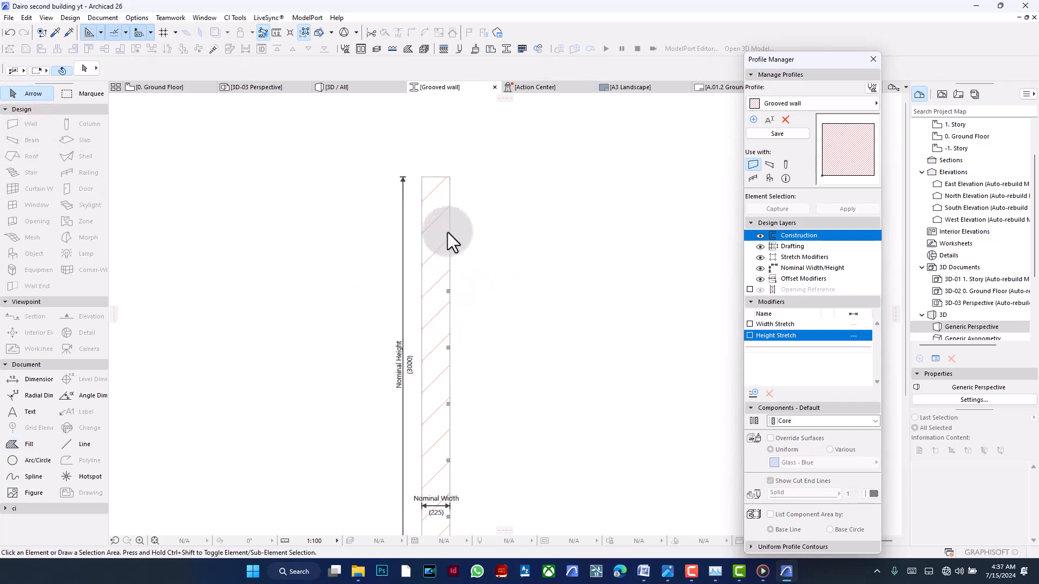
- Select the upright wall fill and cut a matching notch into it at each groove square with the Fill tool's Magic Wand
click(434, 308)
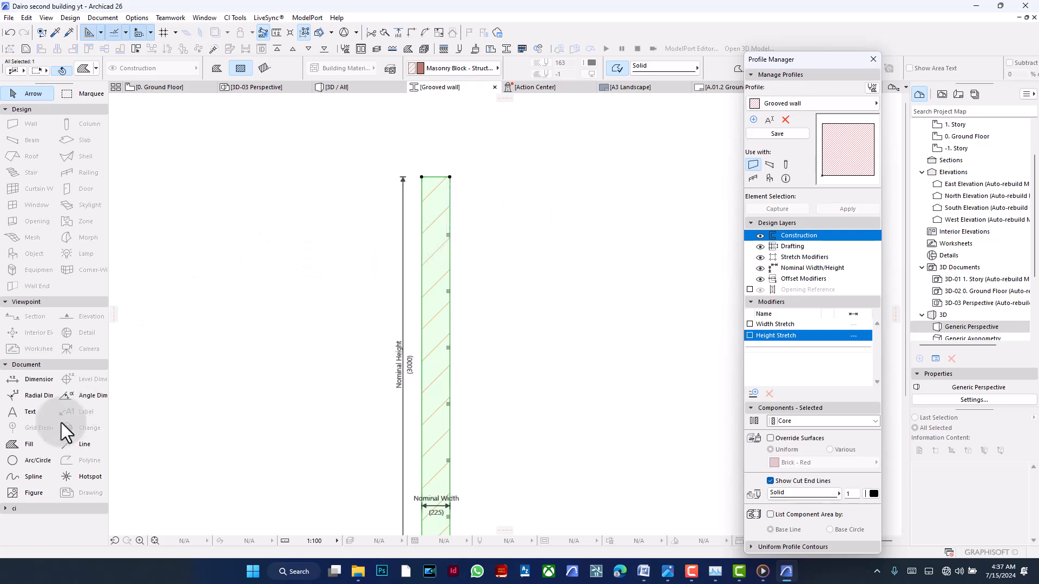
click(14, 445)
scroll(454, 233, up, 4)
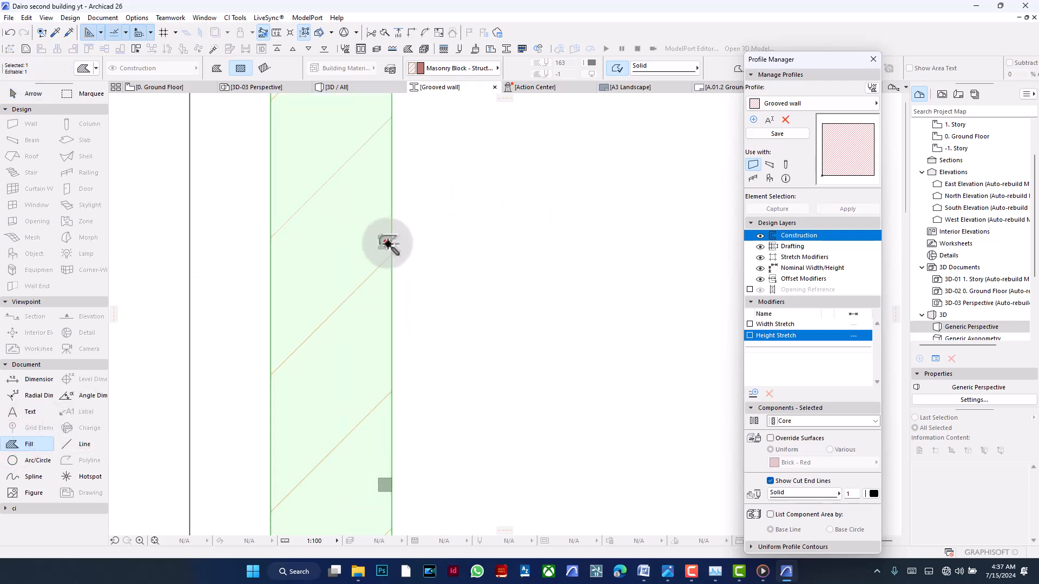
scroll(403, 379, down, 3)
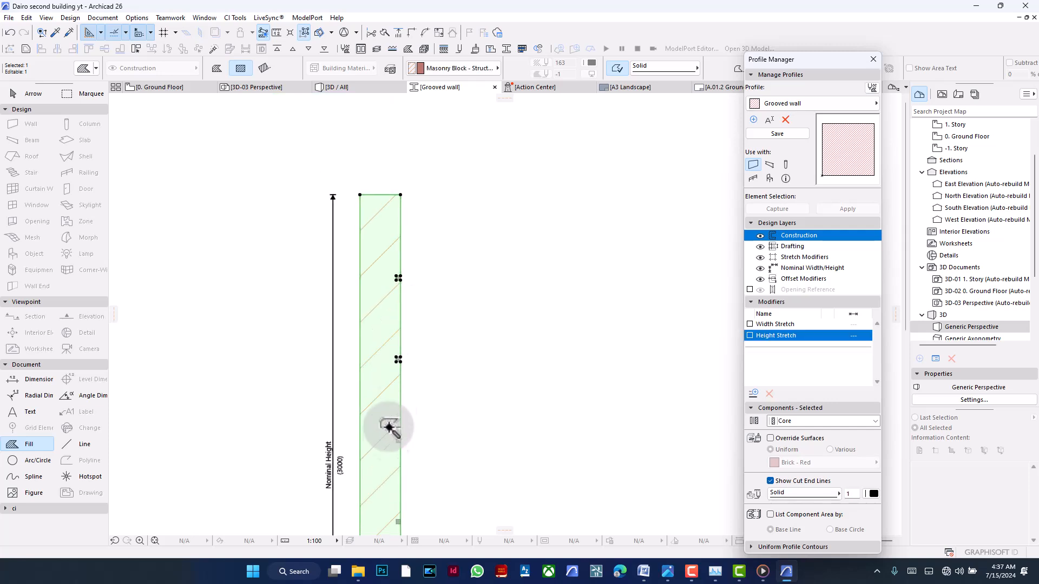
scroll(412, 450, up, 3)
scroll(411, 435, down, 3)
scroll(408, 414, up, 3)
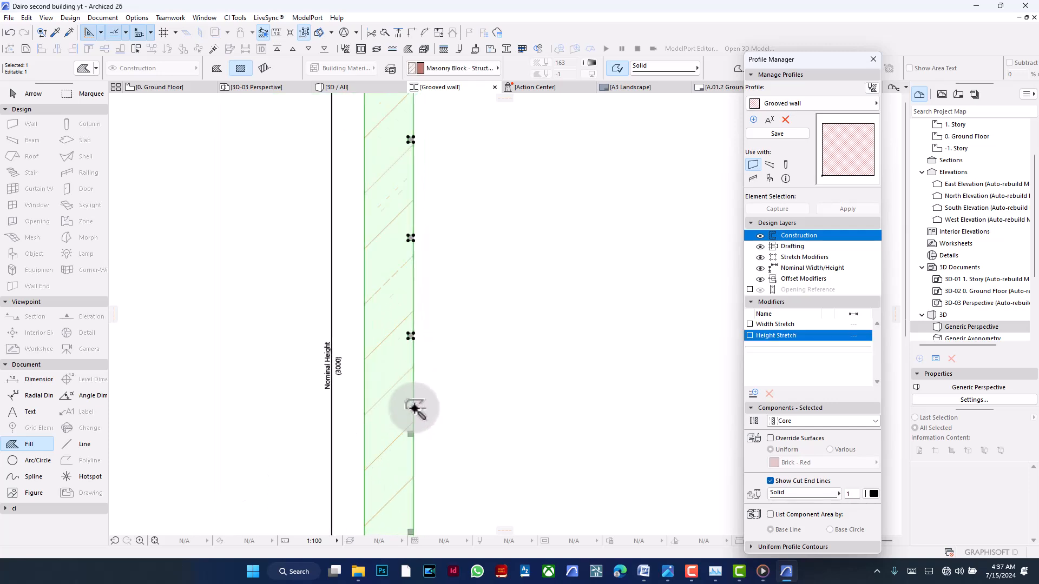
scroll(402, 382, down, 3)
scroll(410, 375, up, 3)
scroll(405, 354, down, 3)
scroll(400, 414, up, 3)
click(392, 409)
click(450, 388)
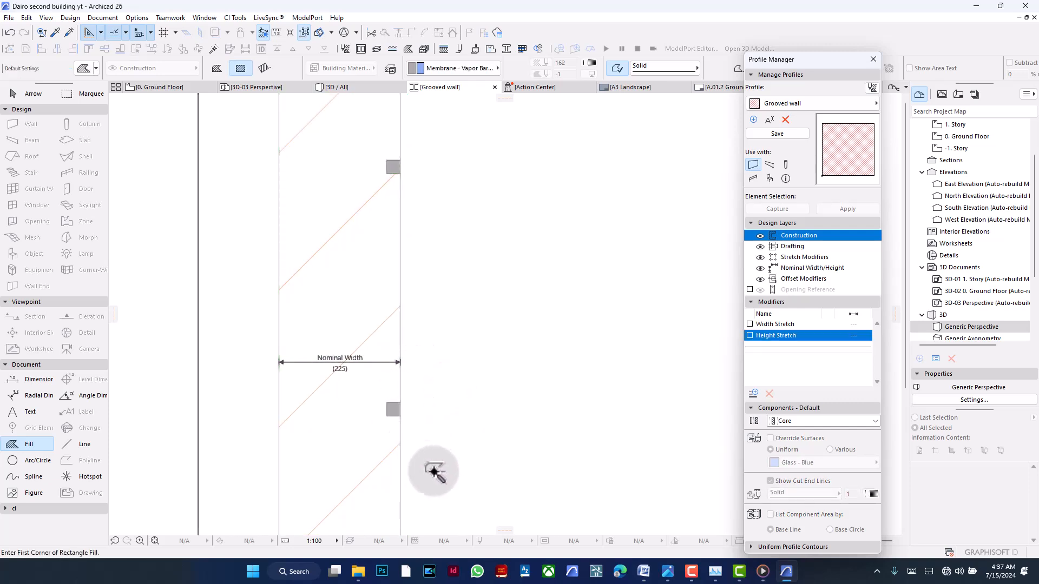
- Select all six groove squares along the wall's outer face and delete them
scroll(422, 463, down, 3)
scroll(410, 454, down, 3)
shift+click(407, 303)
click(443, 483)
click(408, 320)
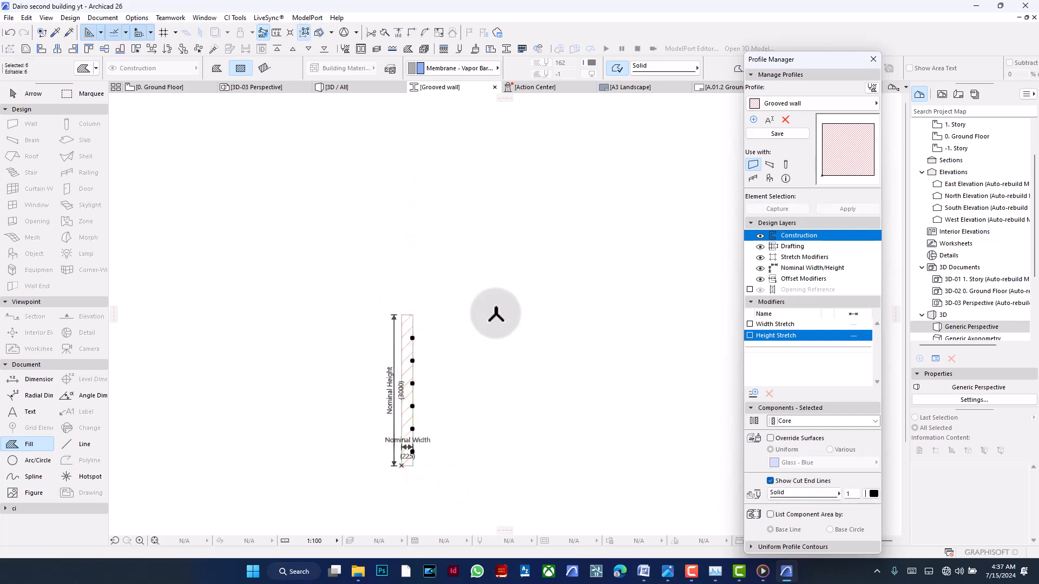
key(BackSpace)
scroll(419, 348, up, 3)
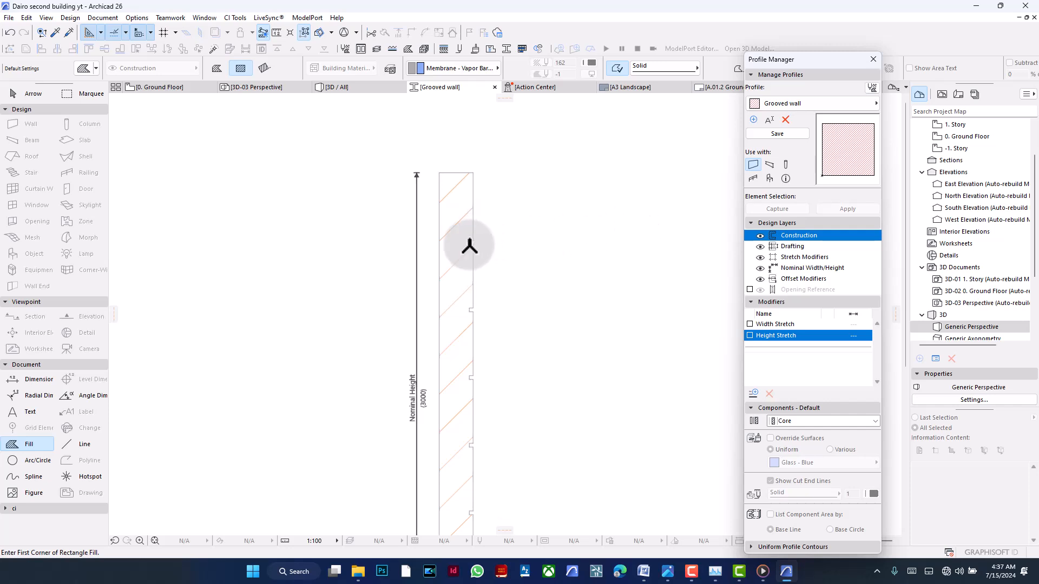
key(shift)
shift+click(466, 219)
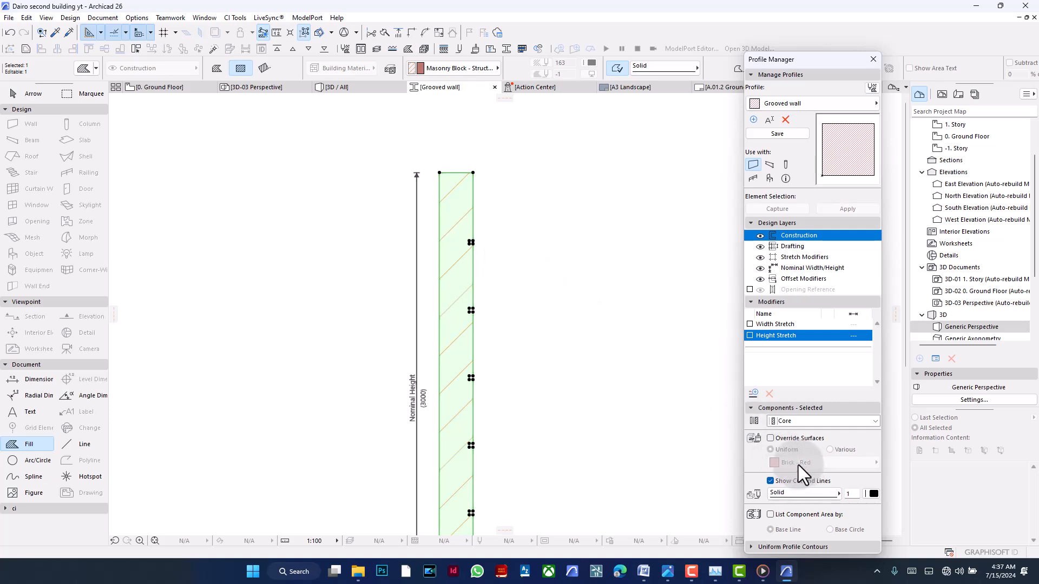
click(772, 440)
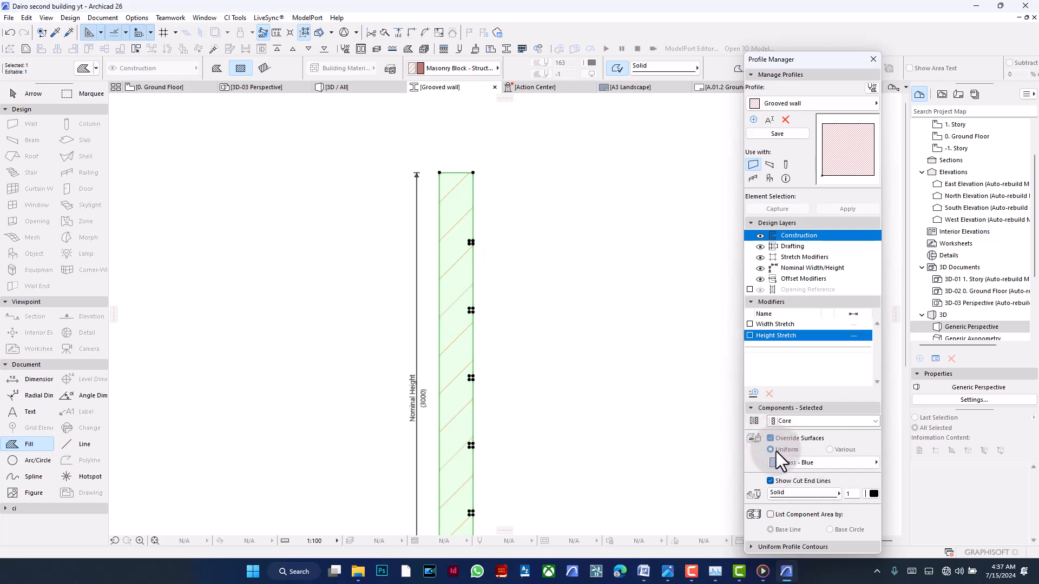
click(773, 439)
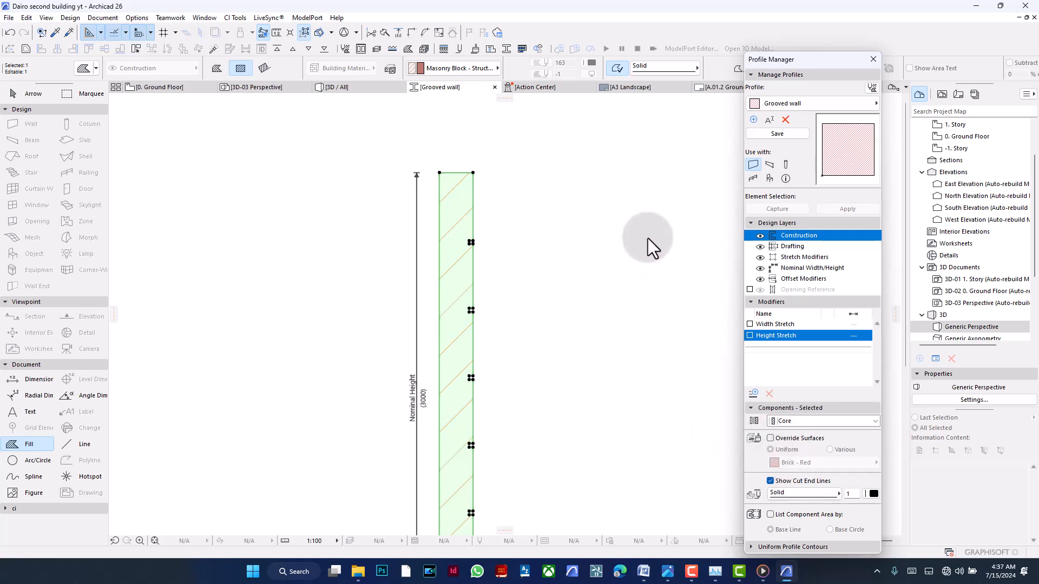
- Save the Grooved wall profile and start the Wall tool on the ground floor plan
click(767, 135)
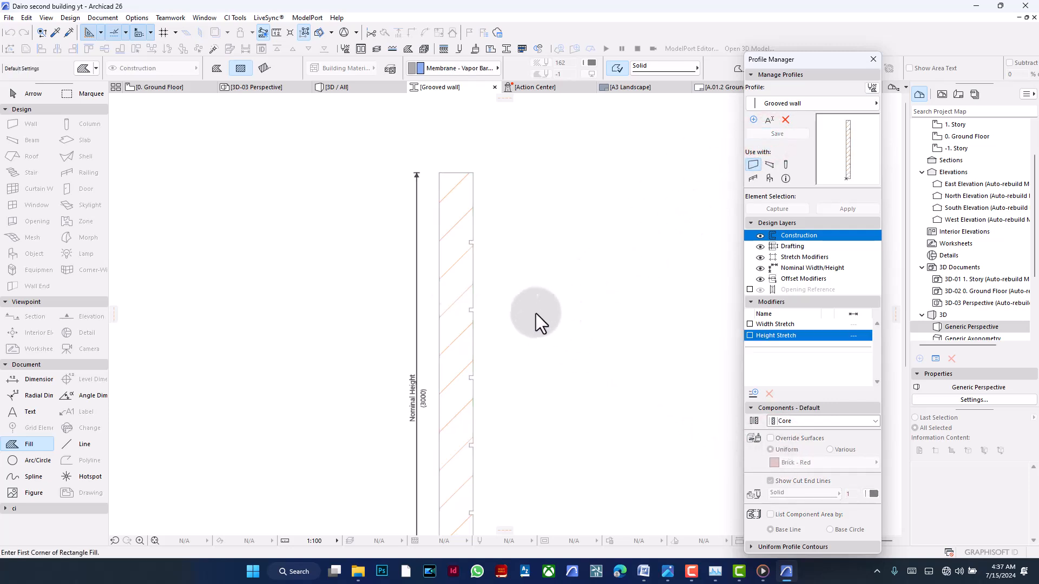
click(179, 89)
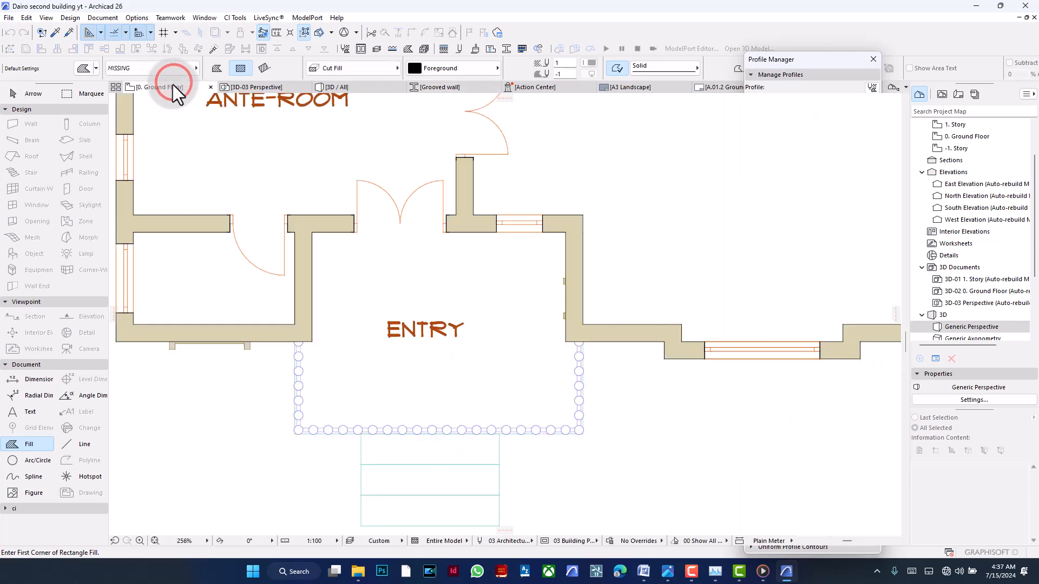
click(26, 125)
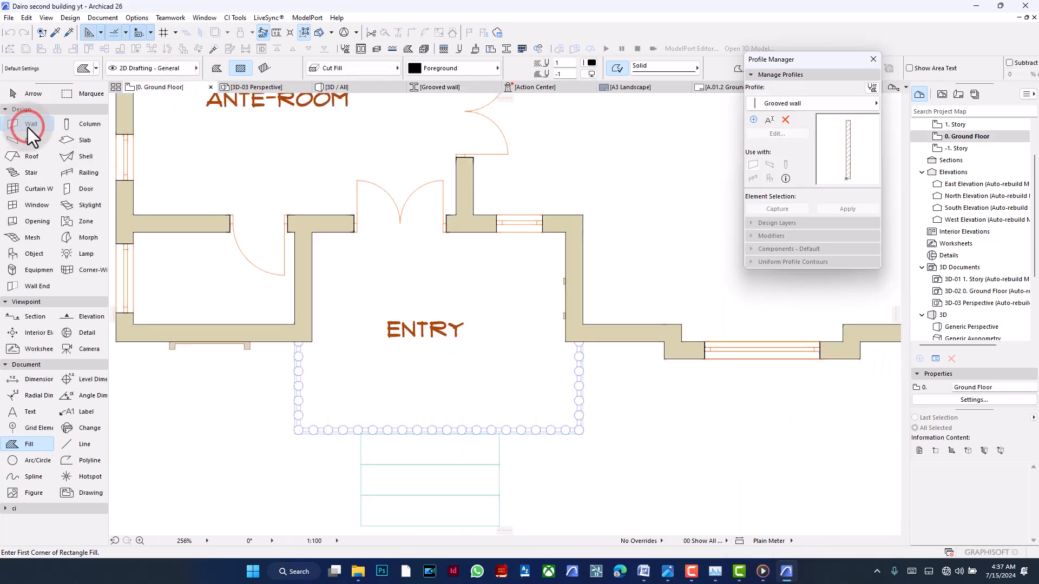
scroll(319, 251, down, 10)
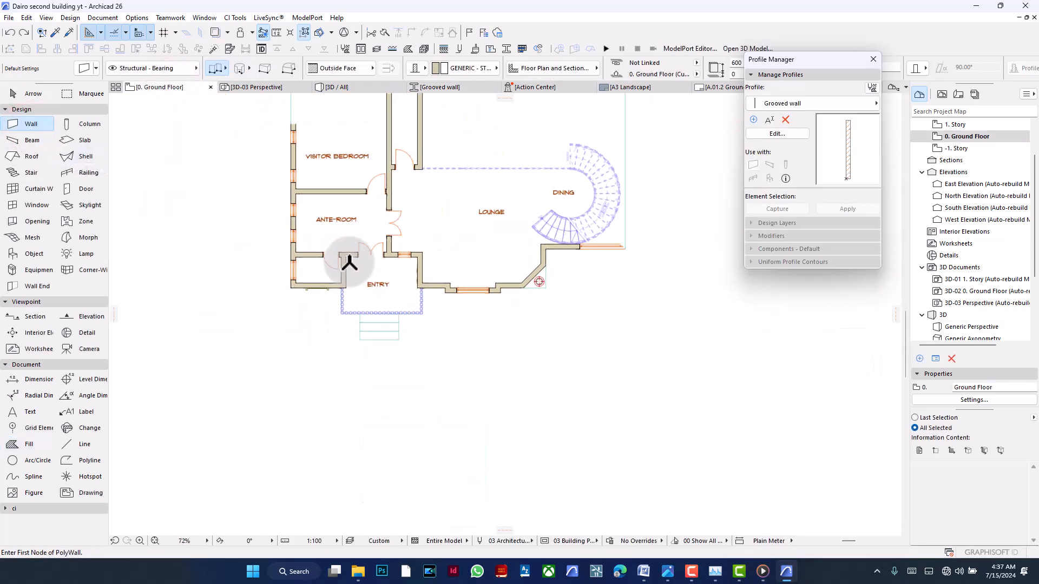
- Switch the Wall tool's structure to a complex profile and choose the Grooved wall profile
click(696, 63)
click(659, 67)
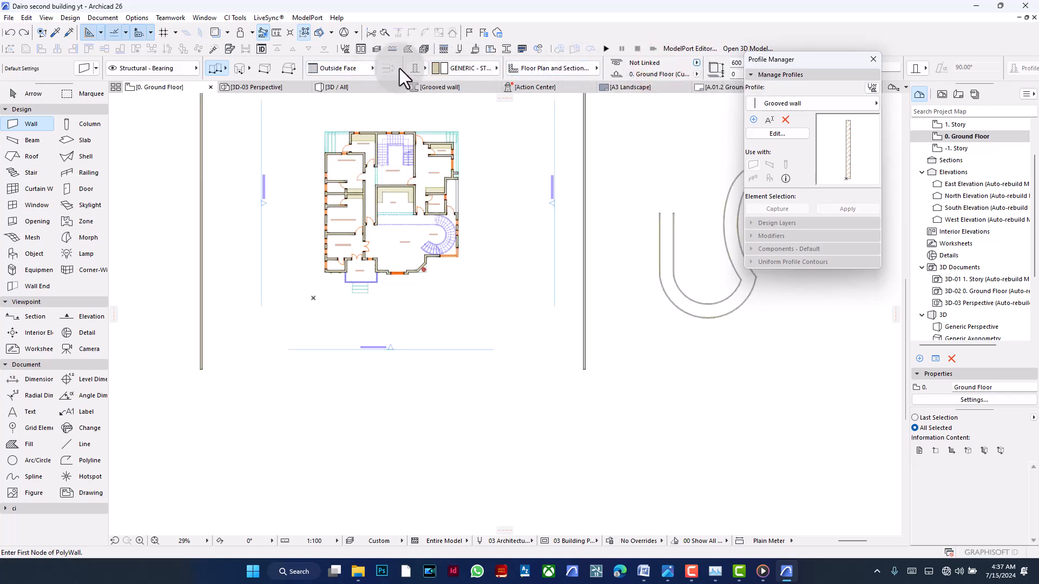
click(420, 67)
click(476, 69)
click(431, 69)
click(420, 69)
click(464, 67)
scroll(480, 190, up, 3)
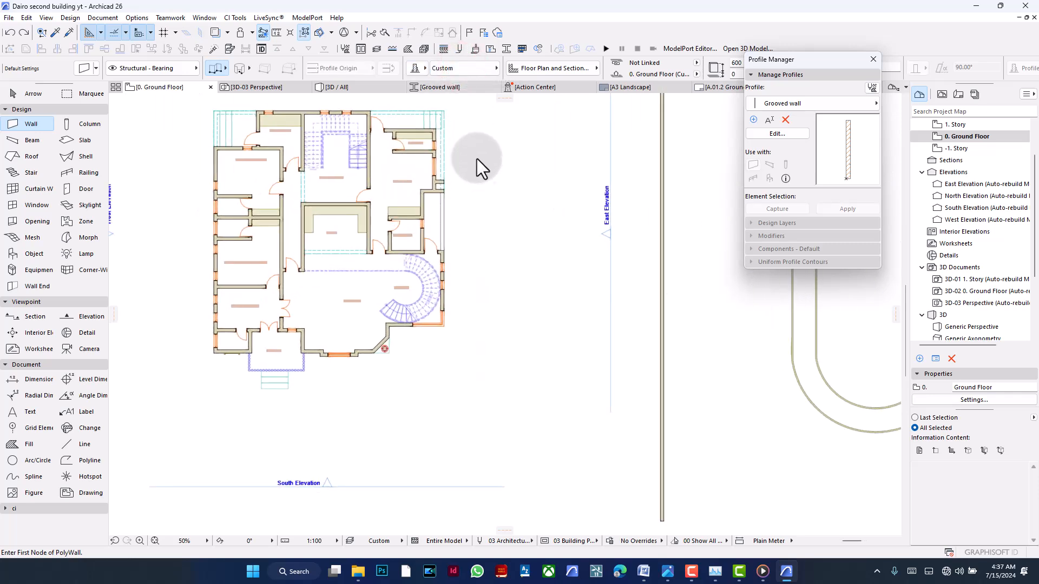
click(476, 69)
- Draw a straight vertical wall between the building's east side and the East Elevation marker
click(558, 201)
click(530, 230)
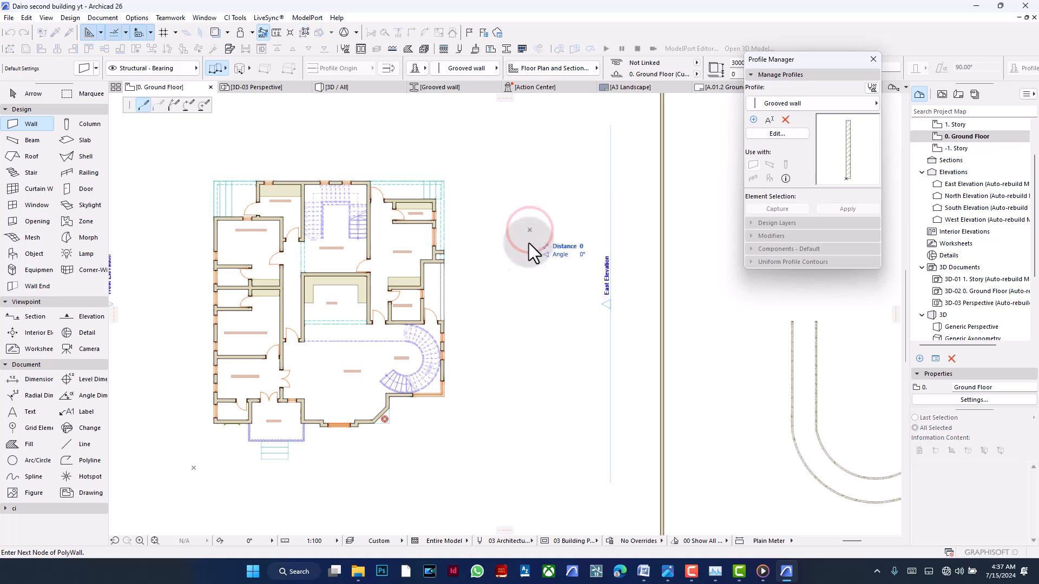
double_click(531, 433)
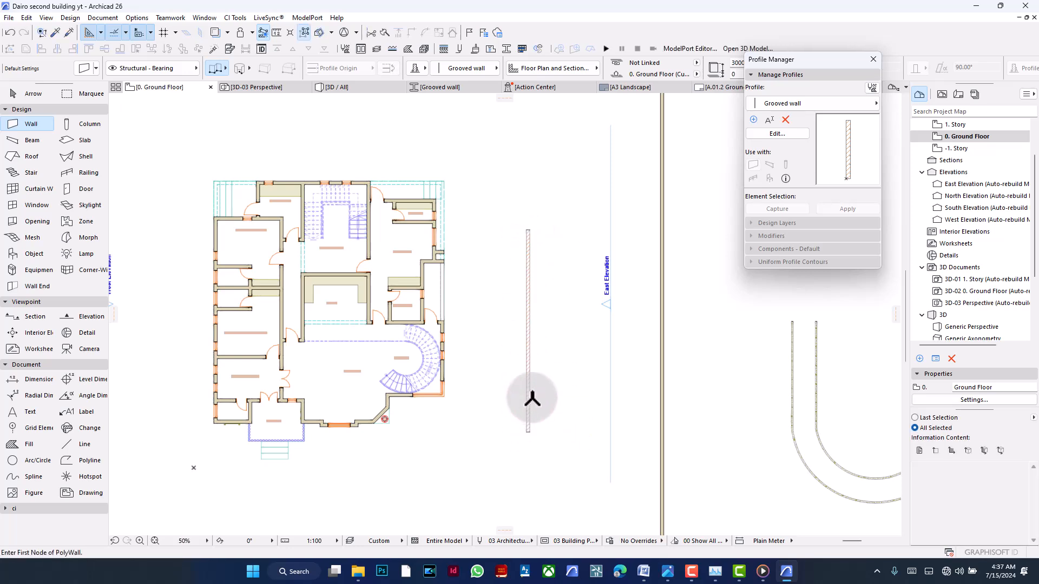
scroll(532, 373, up, 2)
scroll(532, 374, up, 1)
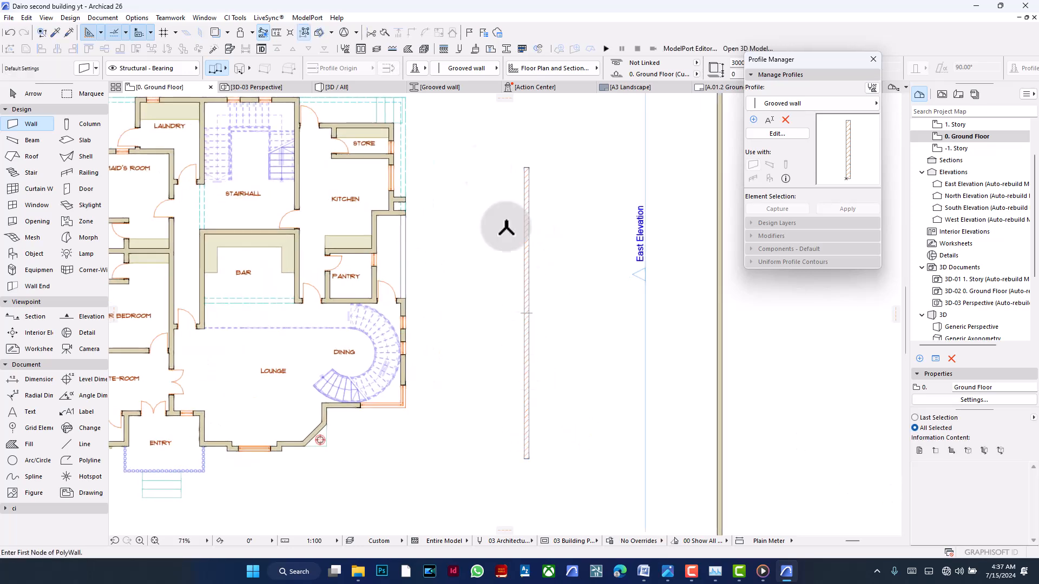
- Examine the new grooved wall up close in the 3D view
click(374, 87)
click(695, 476)
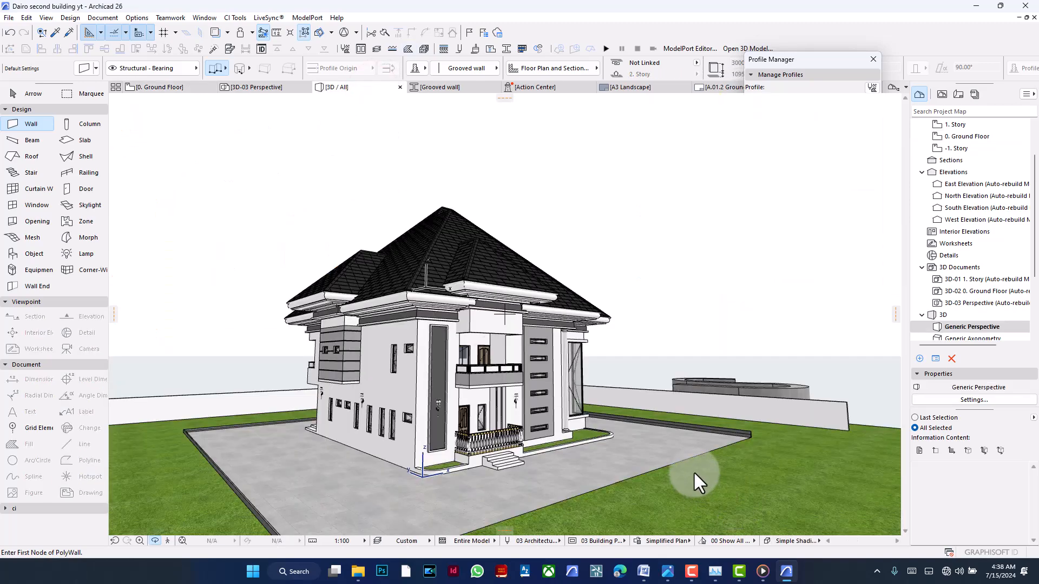
drag(670, 430, 544, 339)
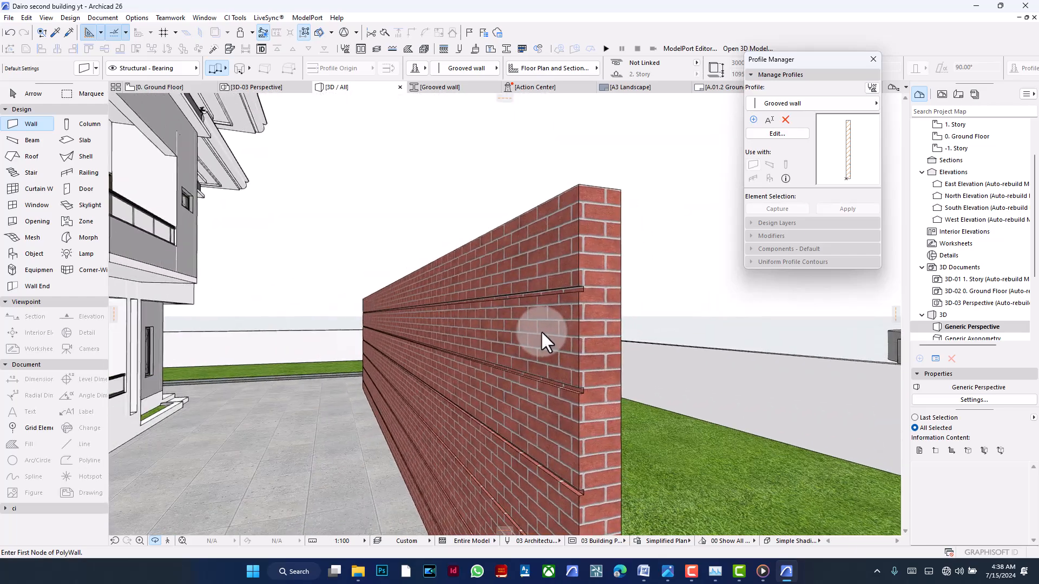
- Reopen the Grooved wall profile for editing and override the wall fill's surfaces uniformly with Paint - Titanium White
key(Escape)
click(802, 131)
click(451, 258)
click(782, 441)
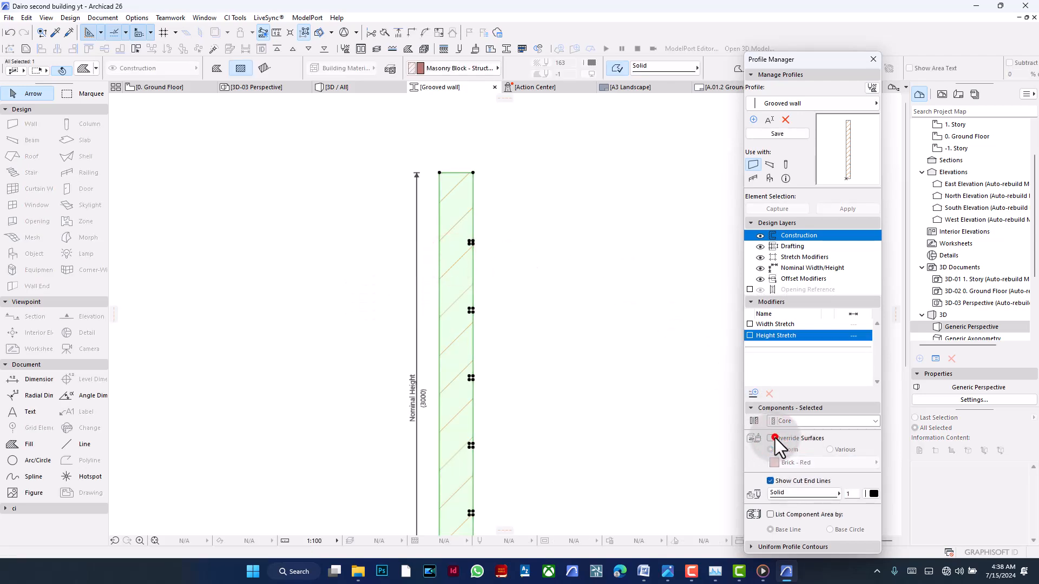
click(810, 461)
text(ti)
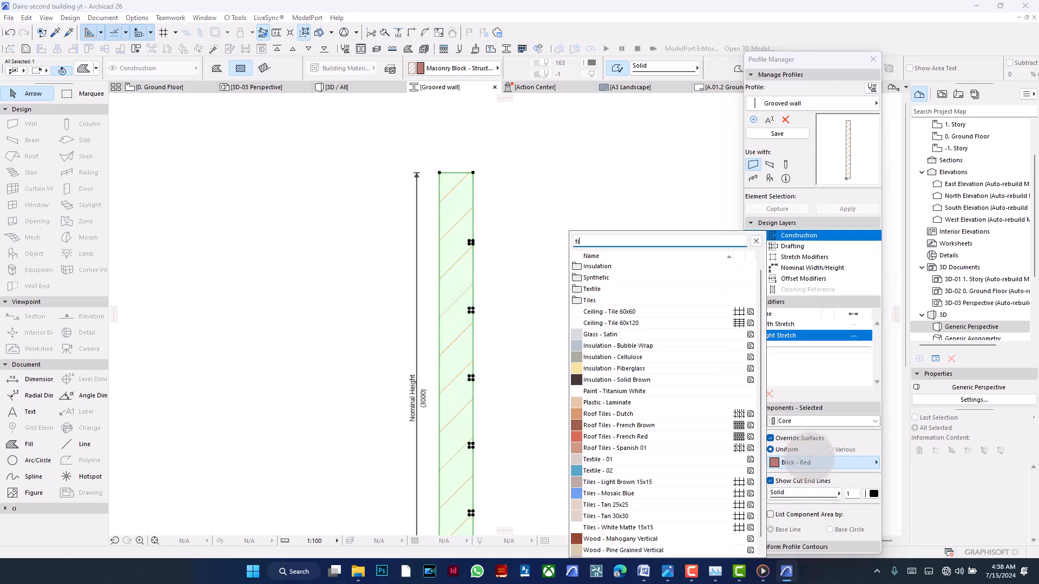
click(629, 391)
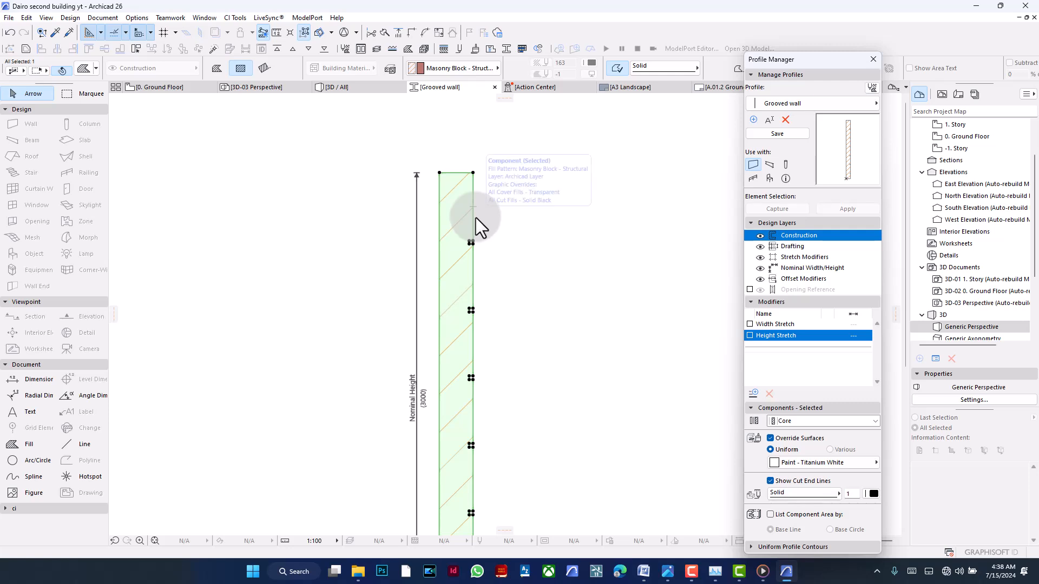
scroll(476, 216, up, 4)
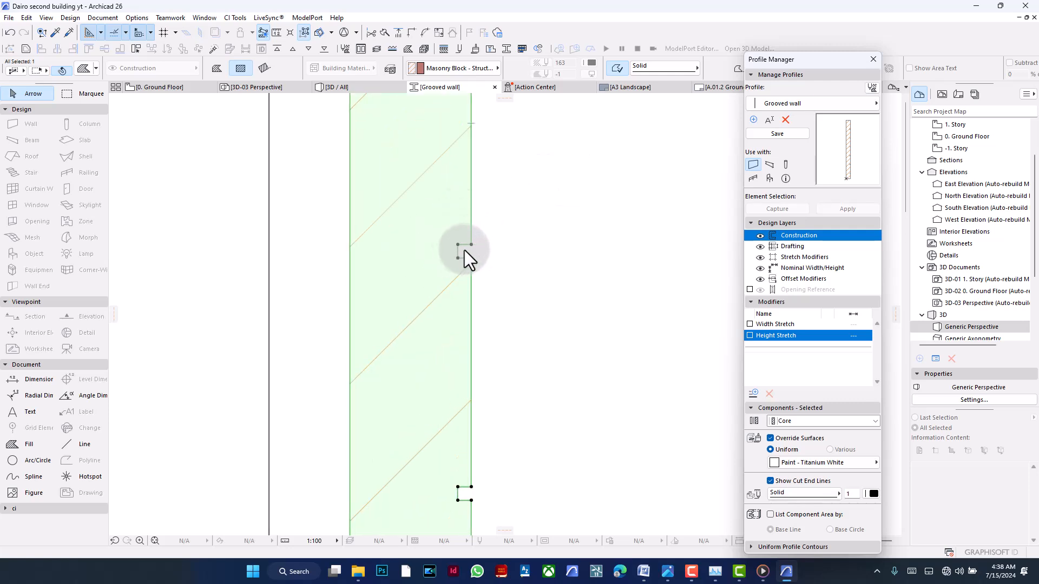
scroll(476, 249, up, 3)
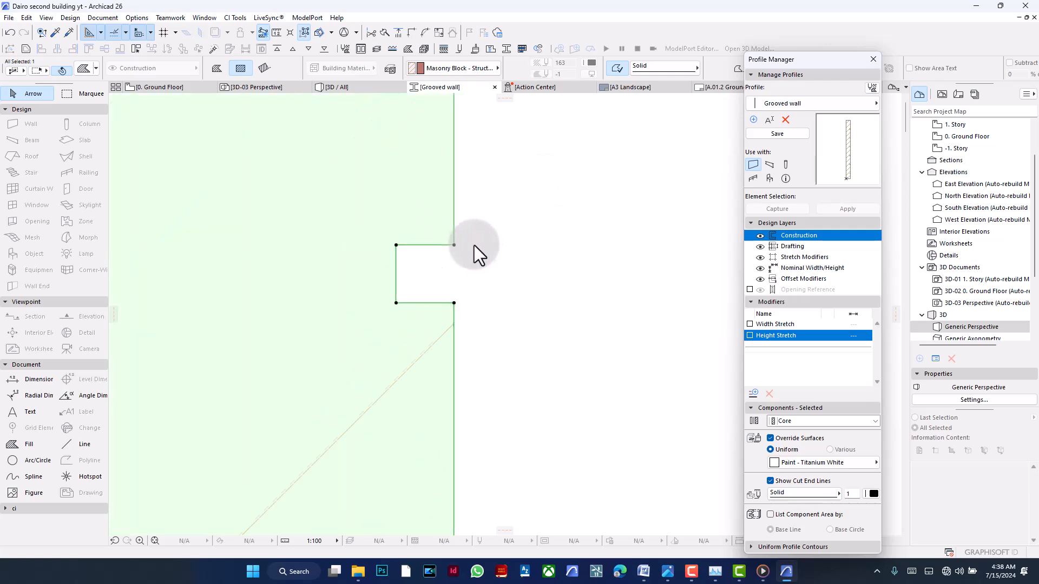
click(396, 263)
scroll(484, 294, down, 3)
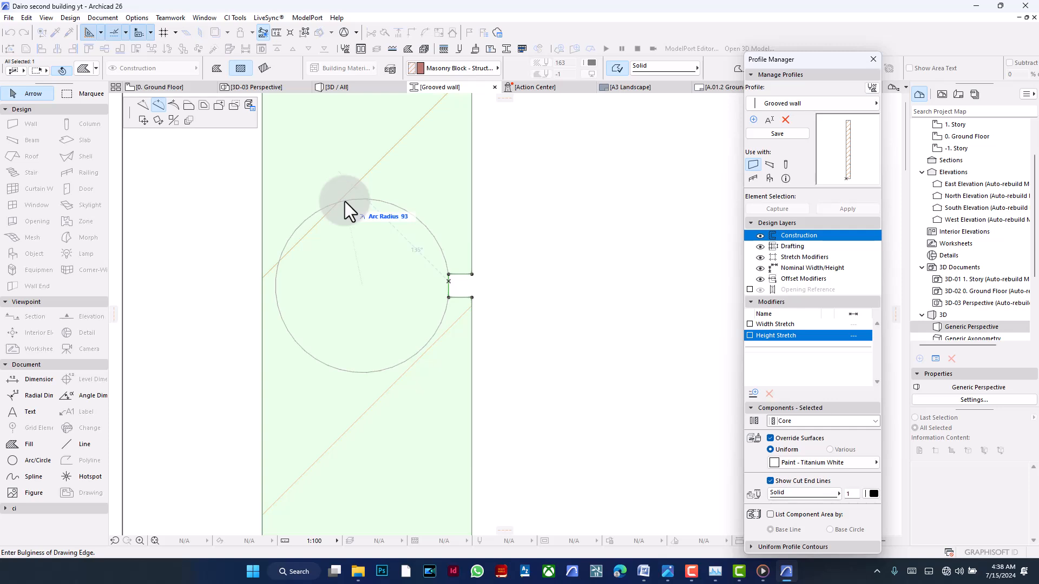
right_click(489, 236)
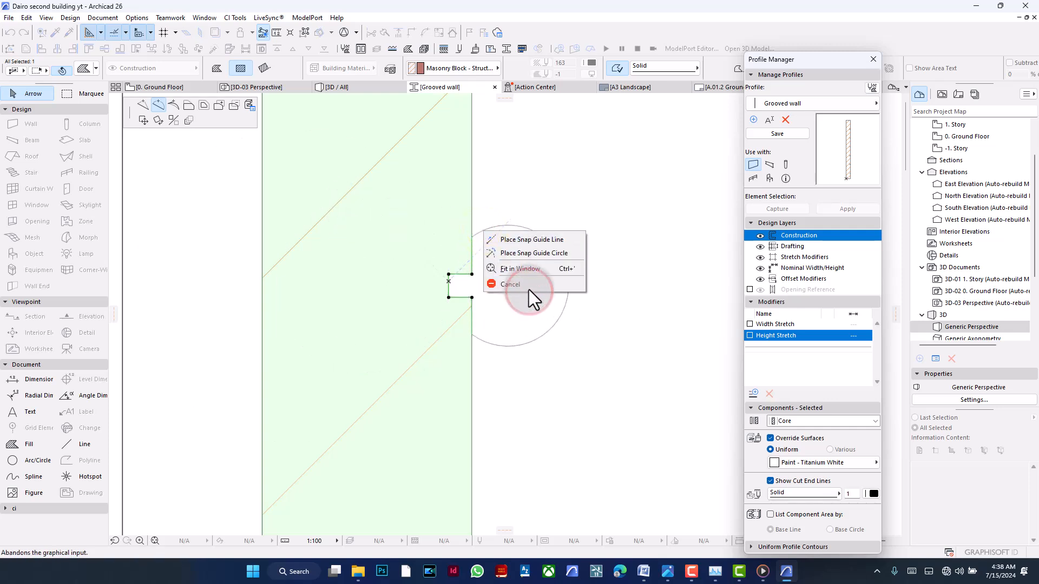
click(528, 291)
click(242, 108)
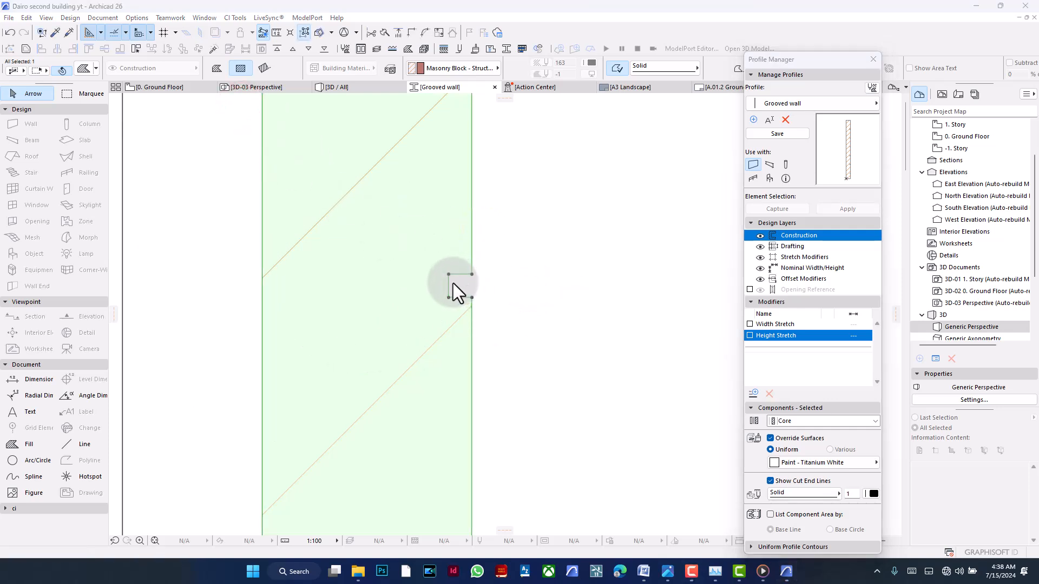
- Set the custom surface of the groove's inner vertical edge to Paint - Dark Gray, applied to the clicked edge only
click(450, 286)
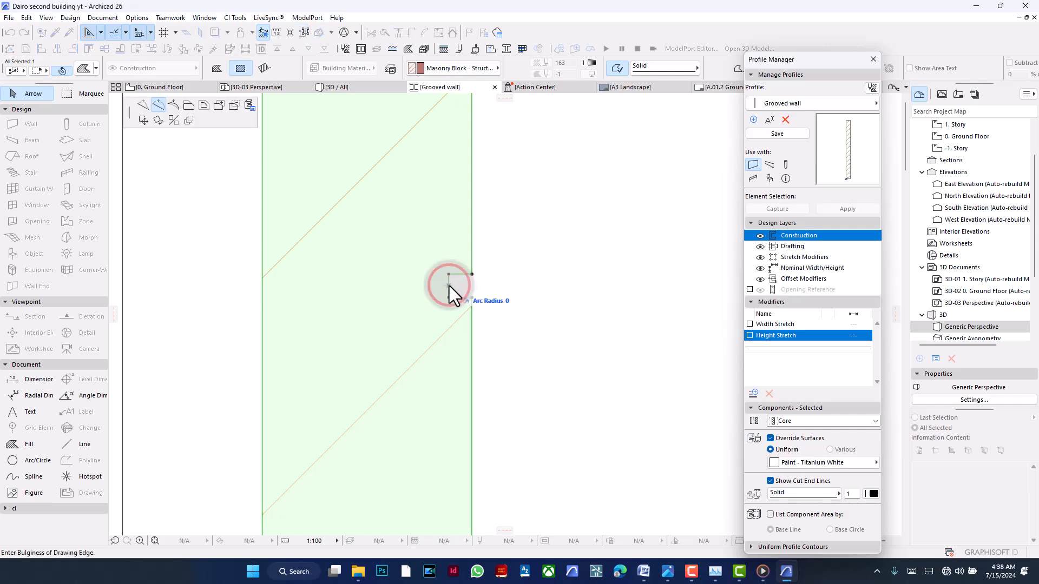
click(249, 104)
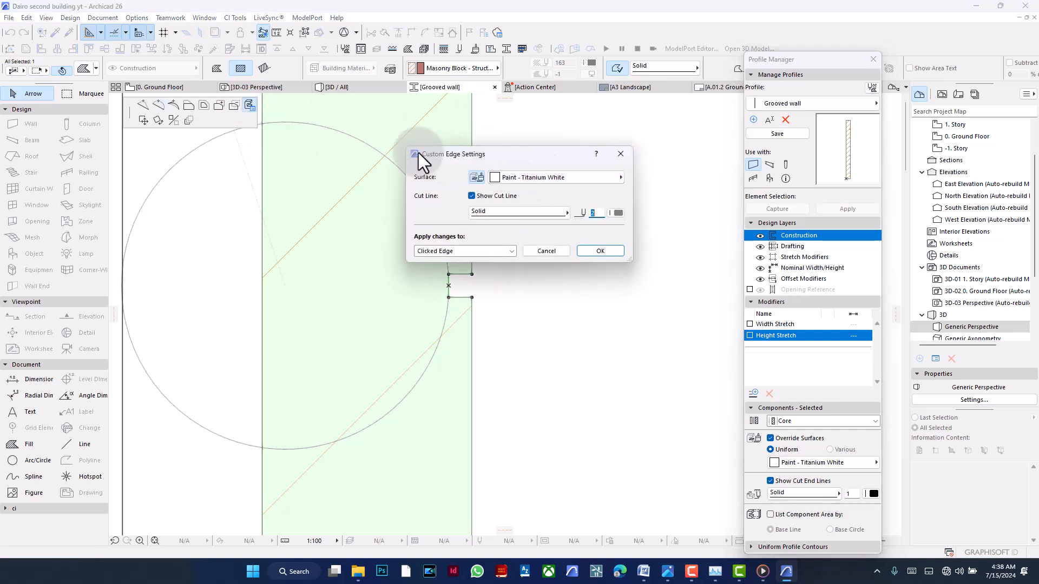
click(553, 177)
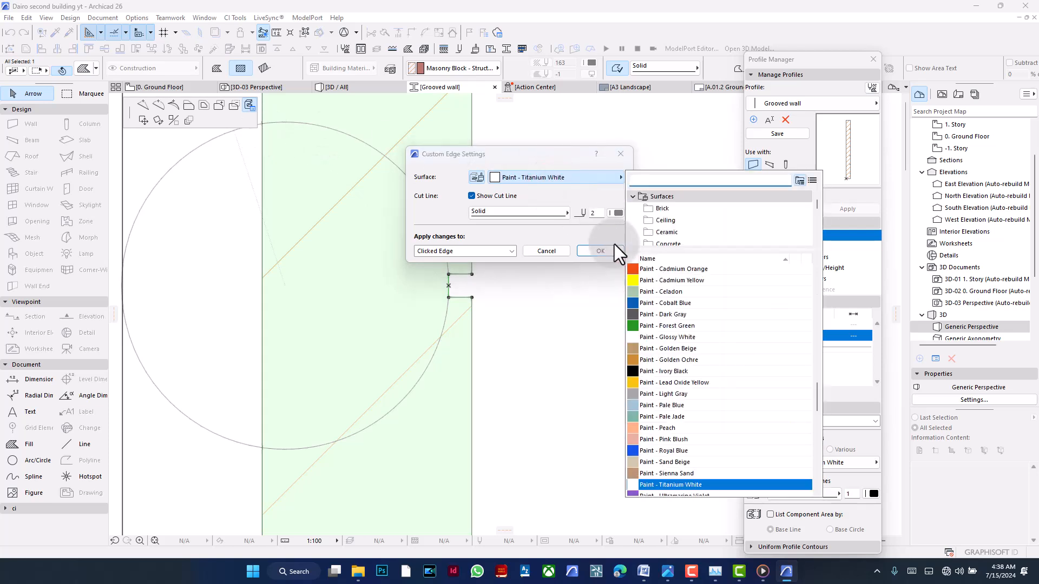
click(673, 317)
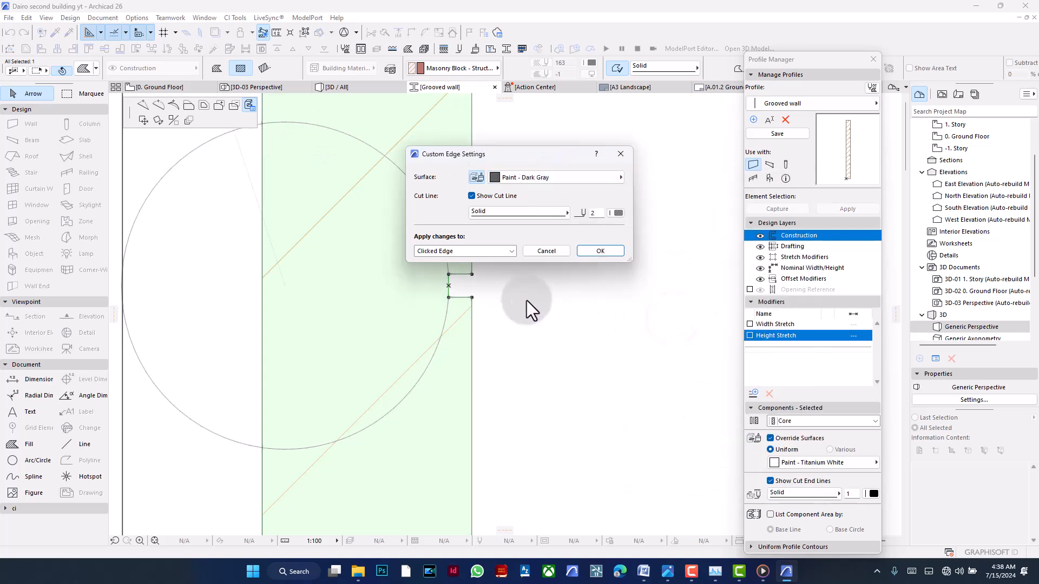
click(601, 252)
- Set the custom surface of the groove's upper horizontal edge to Paint - Dark Gray, applied to the clicked edge only
click(462, 275)
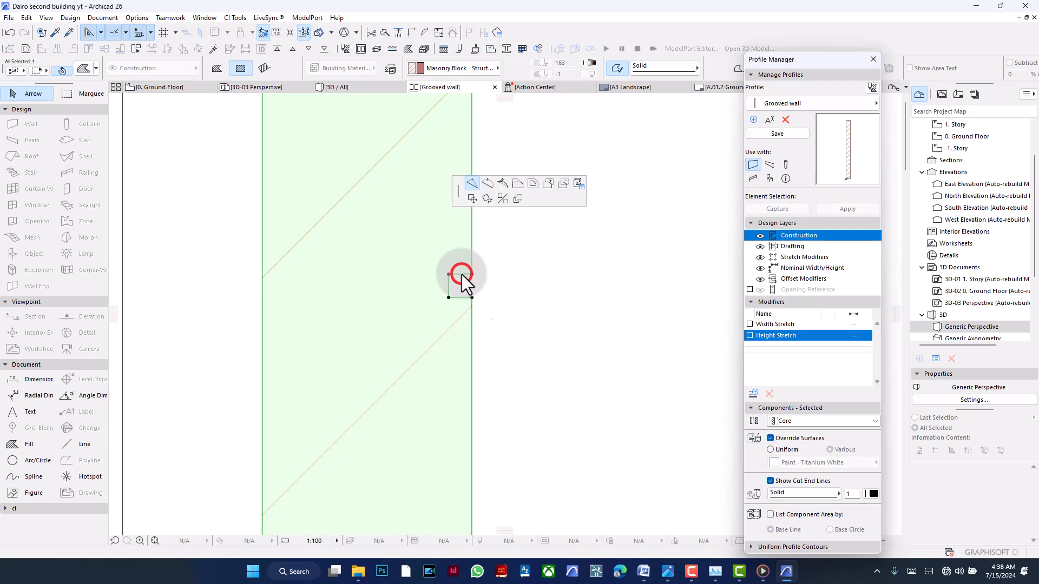
click(246, 106)
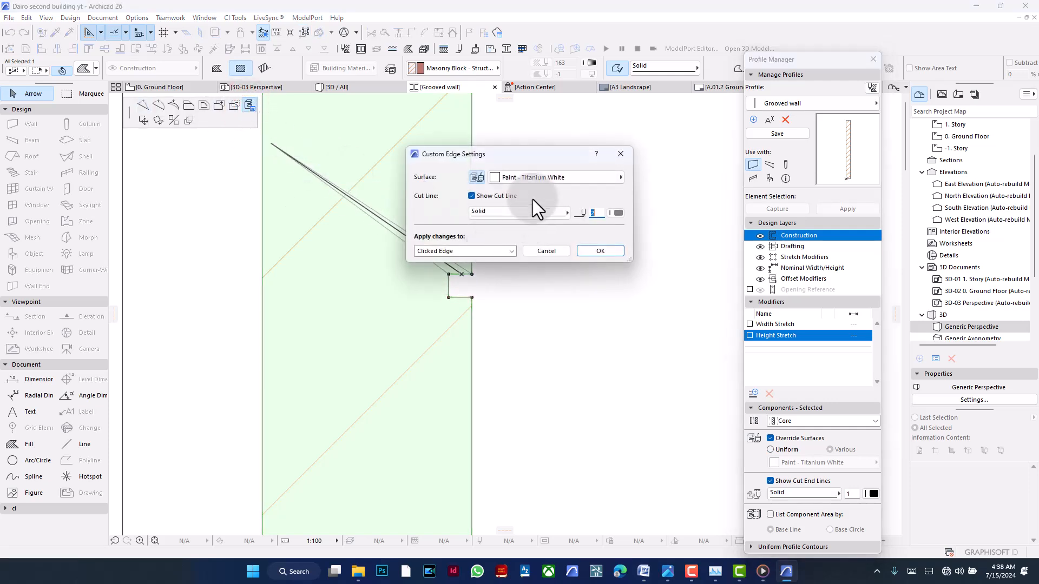
click(536, 176)
click(681, 315)
click(618, 256)
- Set the custom surface of the groove's lower horizontal edge to Paint - Dark Gray, applied to the clicked edge only
click(456, 296)
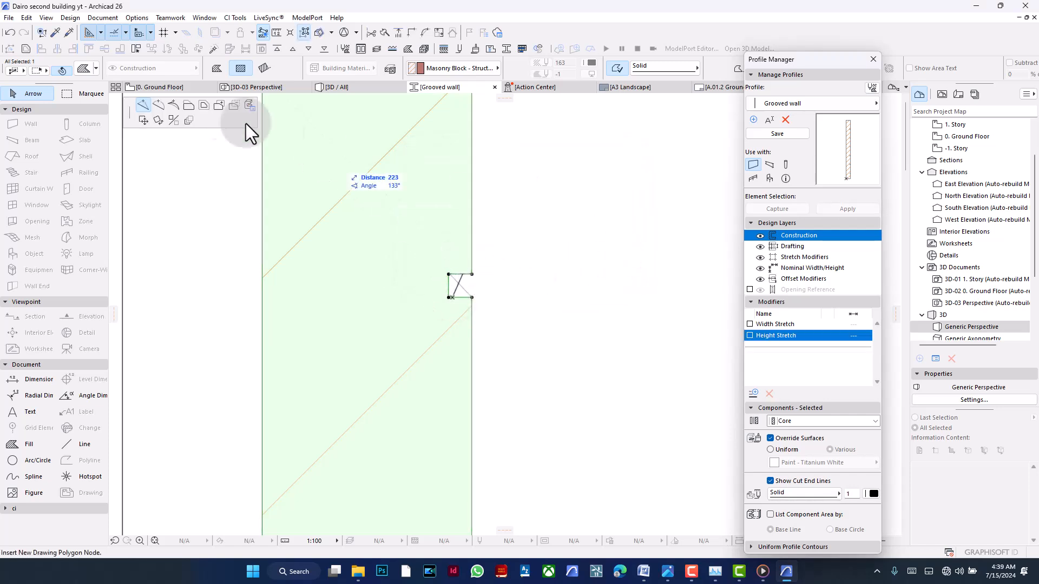
click(537, 181)
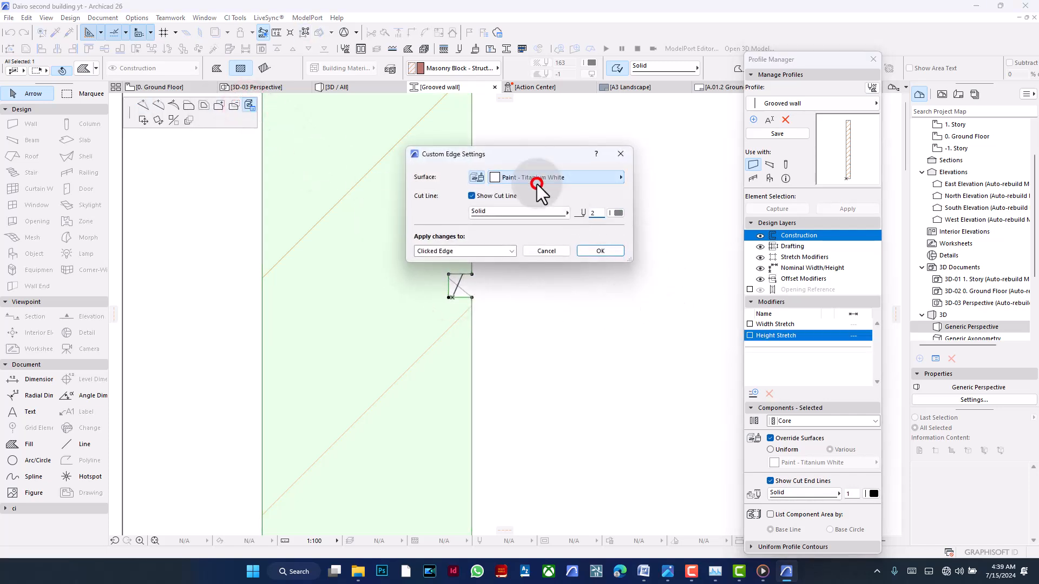
click(684, 314)
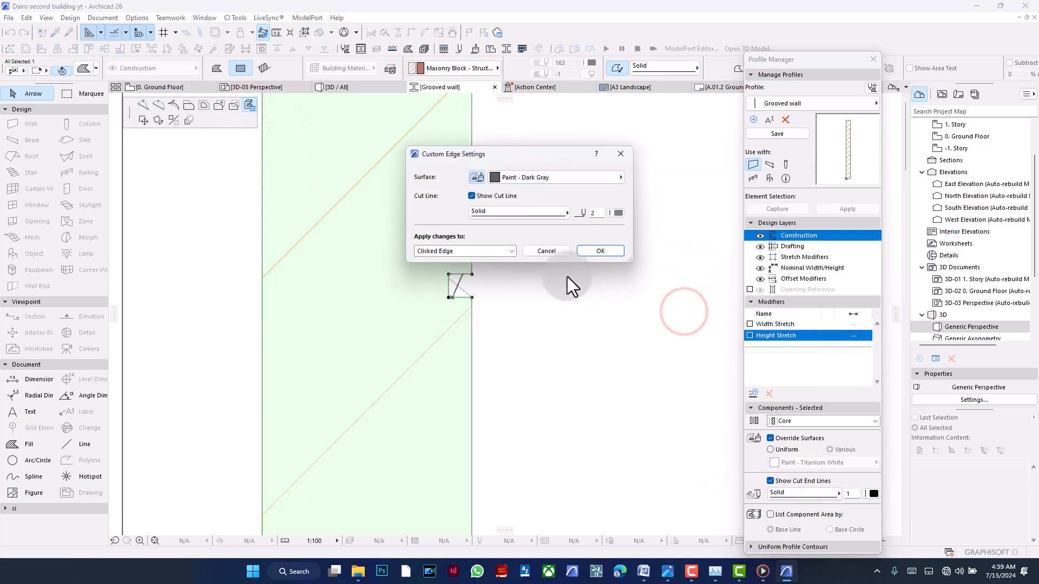
click(606, 255)
- Save the edited Grooved wall profile and check the updated groove surfaces on the wall in the 3D view
scroll(469, 246, down, 3)
scroll(469, 246, down, 3)
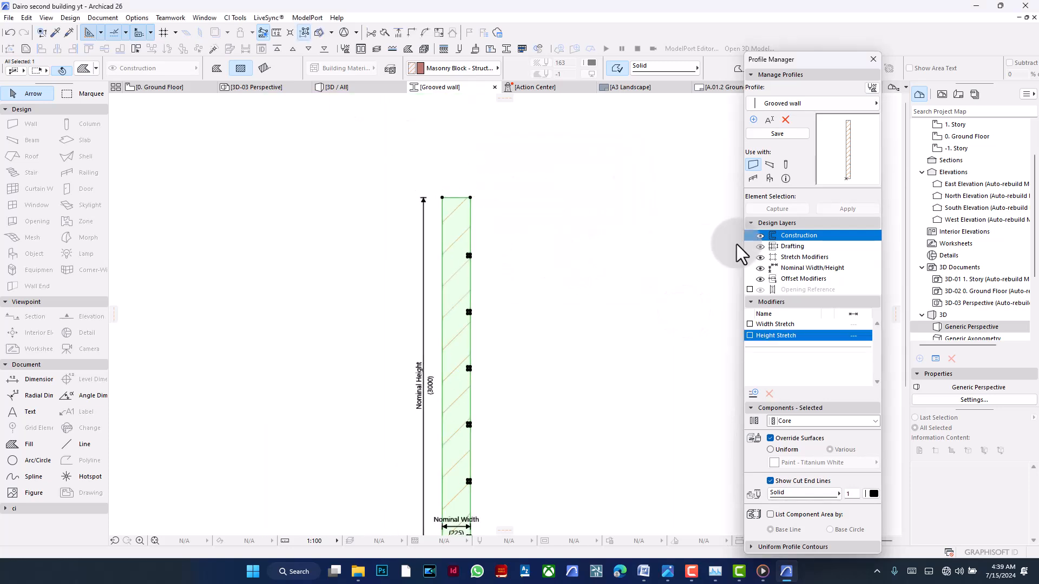
click(777, 135)
click(550, 230)
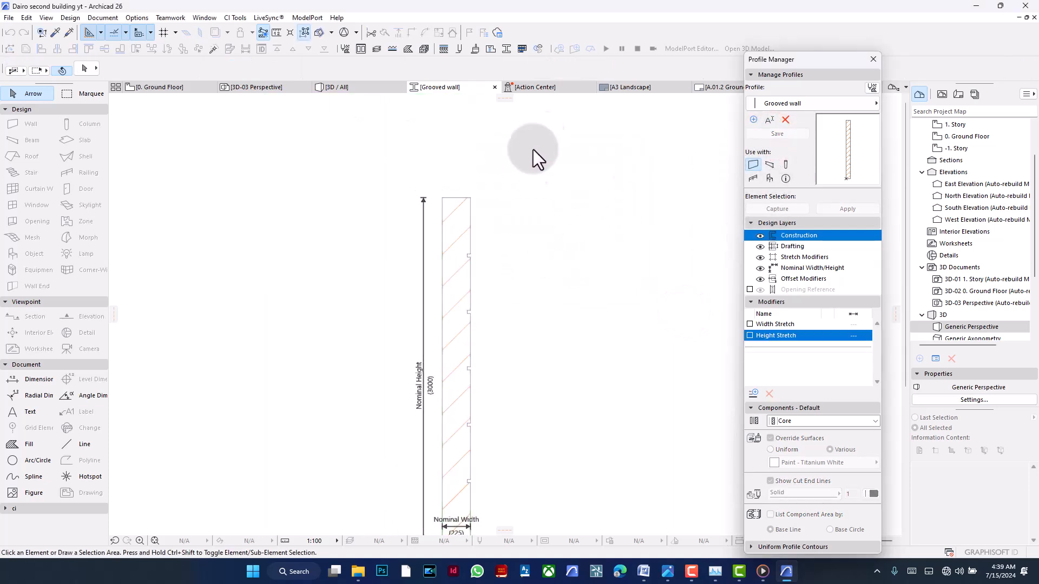
click(346, 87)
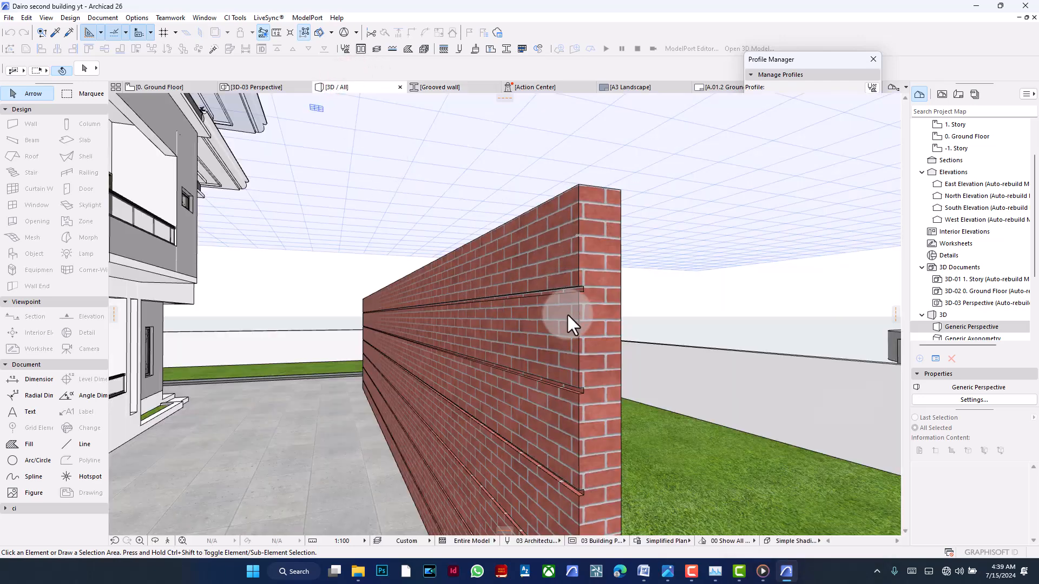
click(581, 297)
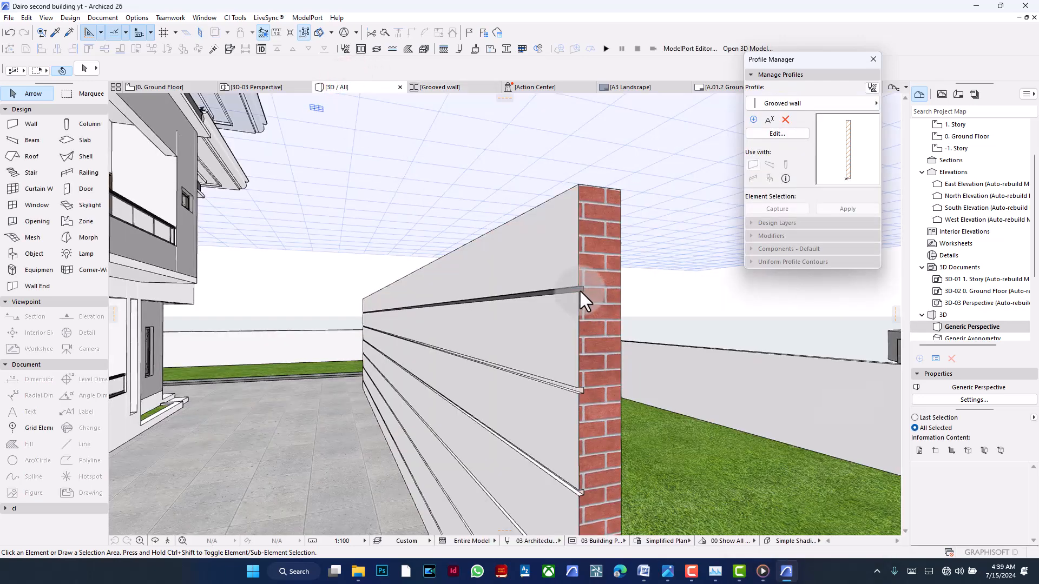
scroll(579, 288, up, 5)
scroll(595, 296, down, 5)
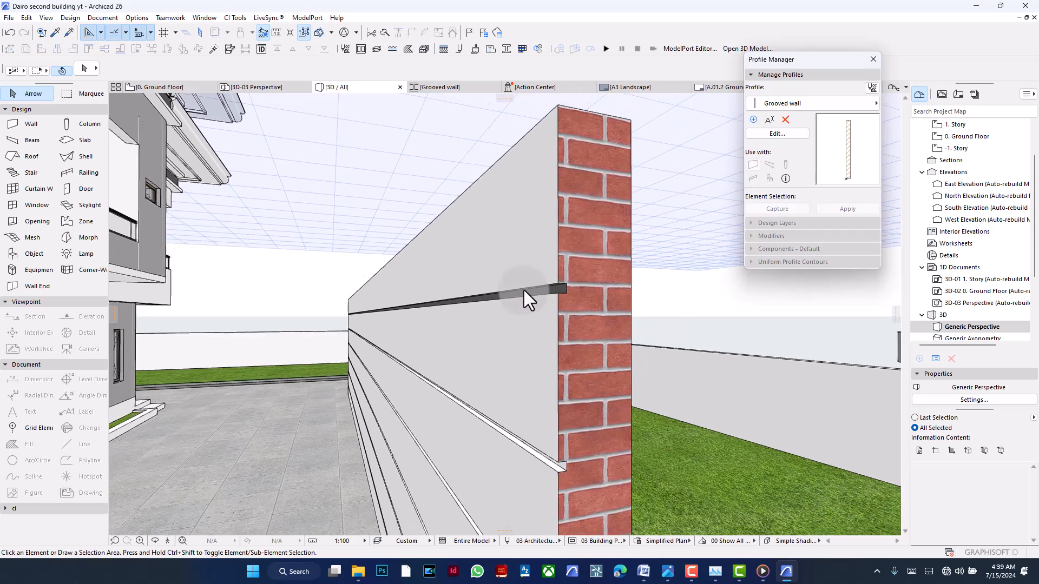
- Override the grooved wall's end surfaces with Paint - Titanium White in the wall's settings and deselect the wall
click(570, 258)
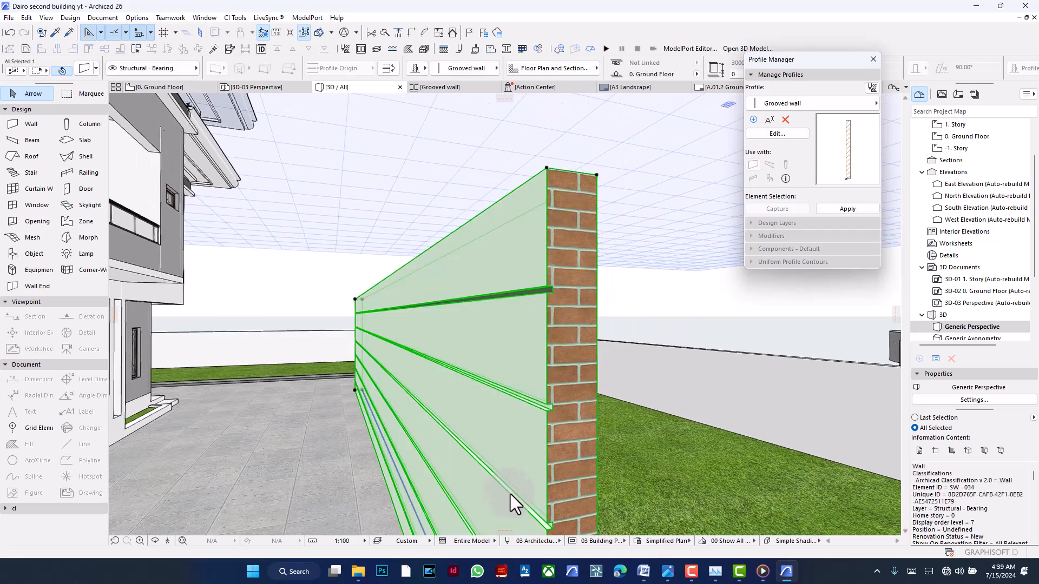
click(87, 70)
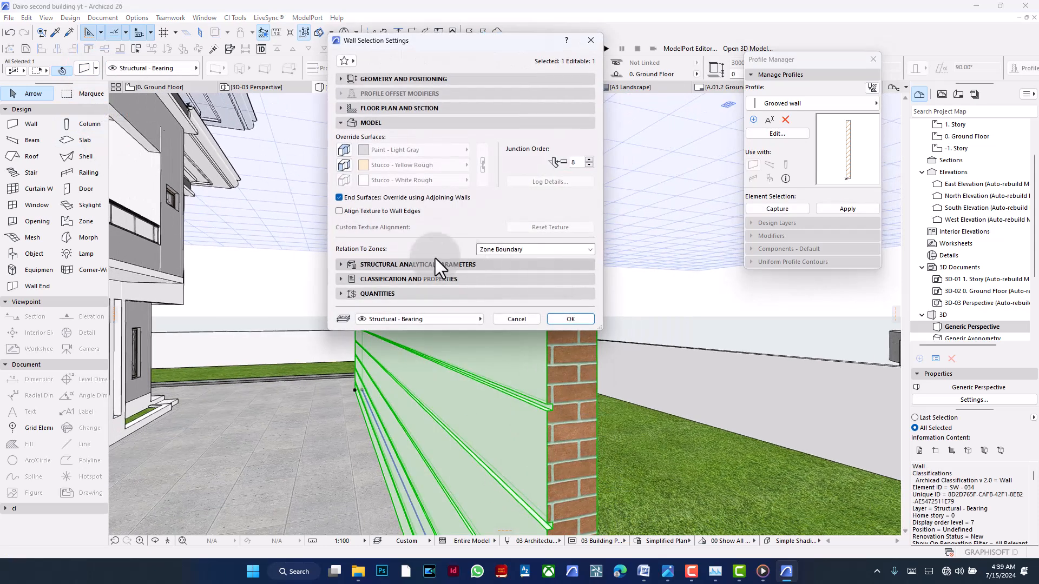
click(345, 167)
click(399, 166)
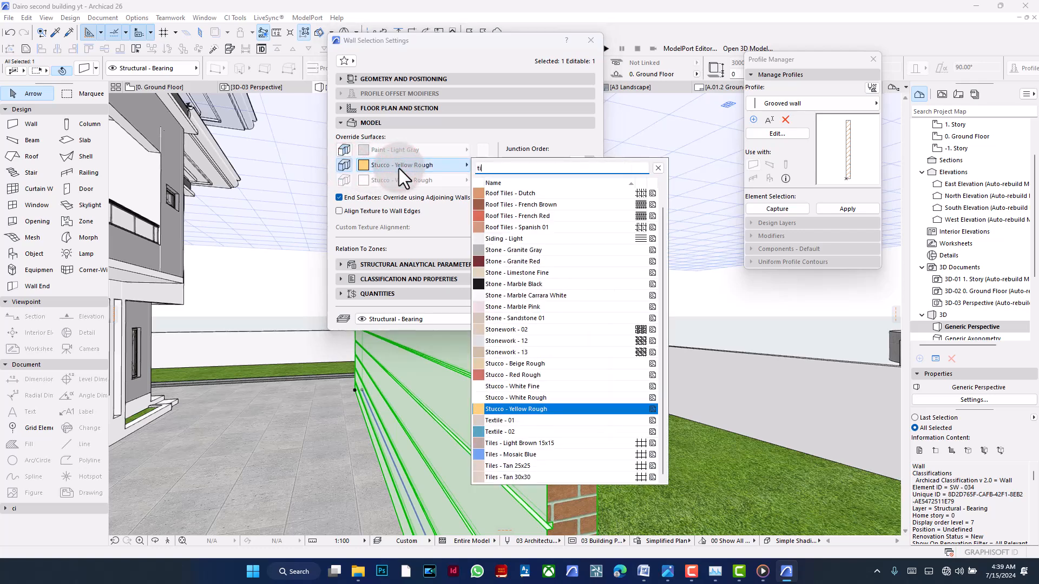
text(tir)
key(BackSpace)
text(t)
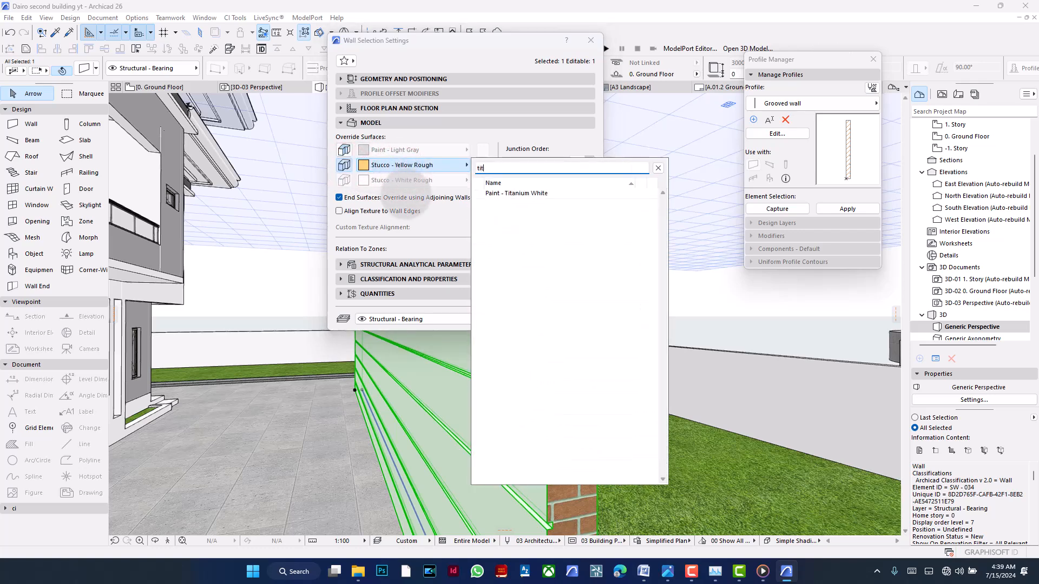
click(588, 197)
click(566, 316)
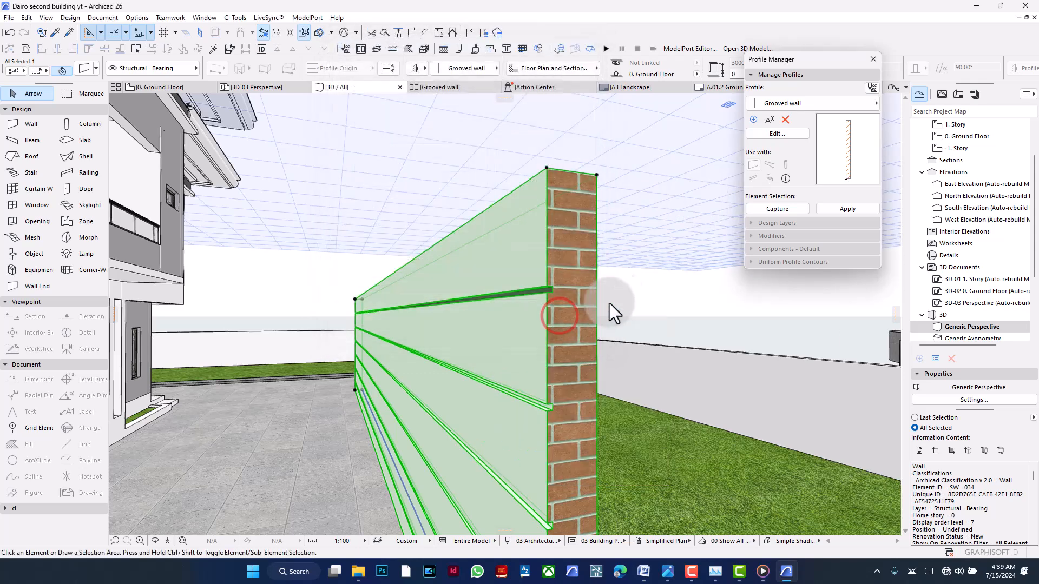
click(664, 300)
- Examine the recoloured grooved wall and the profiled elements of the building from several angles in 3D
shift+middle_drag(660, 303, 394, 413)
scroll(667, 389, down, 10)
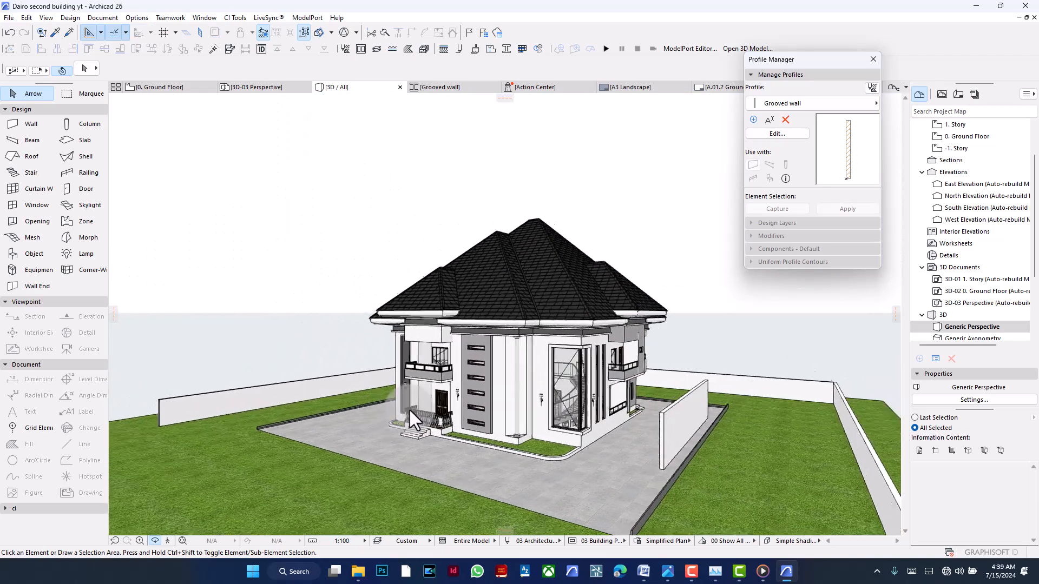
scroll(427, 403, up, 8)
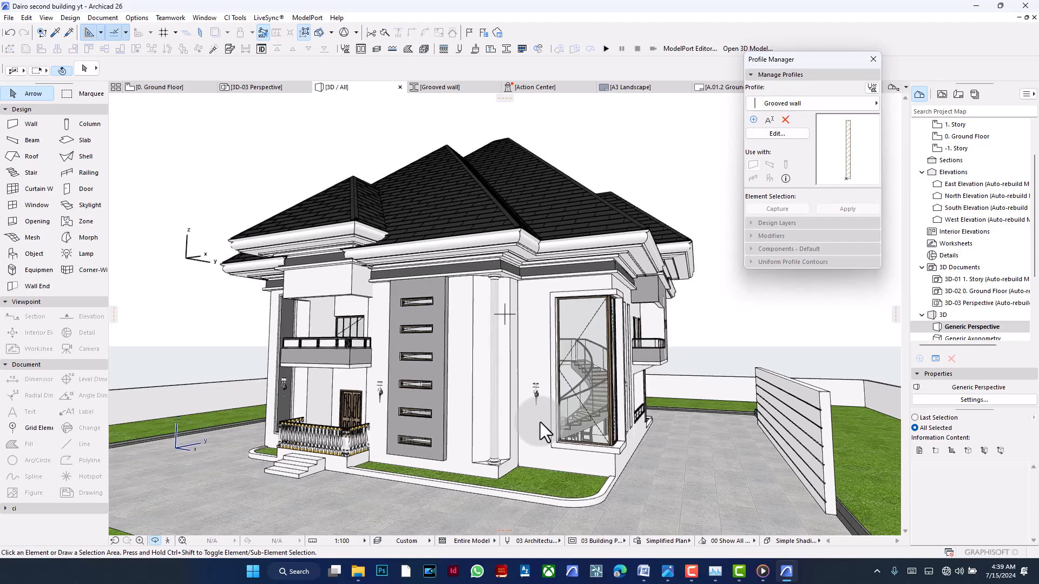
shift+middle_drag(579, 425, 479, 378)
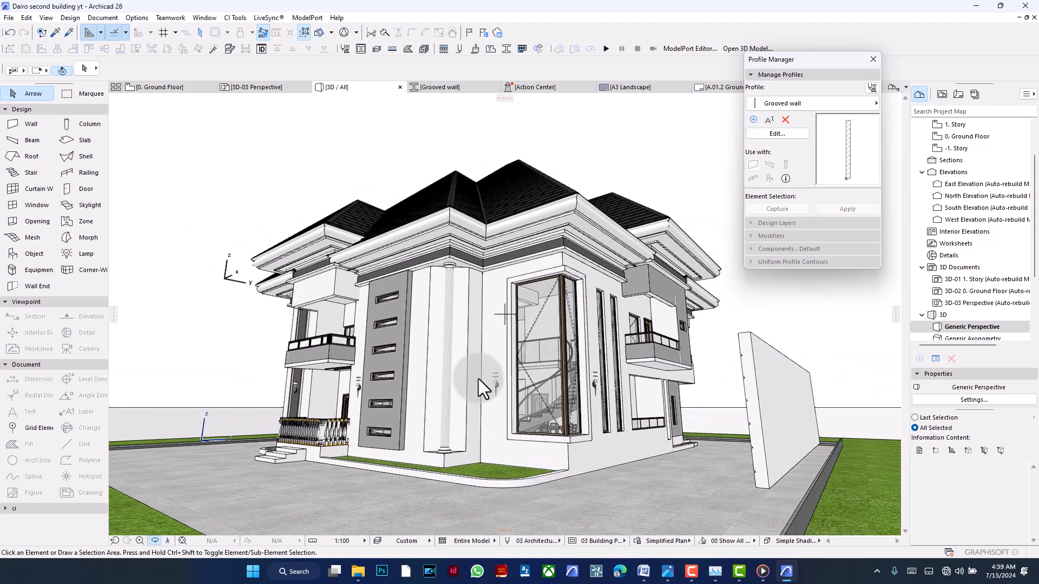